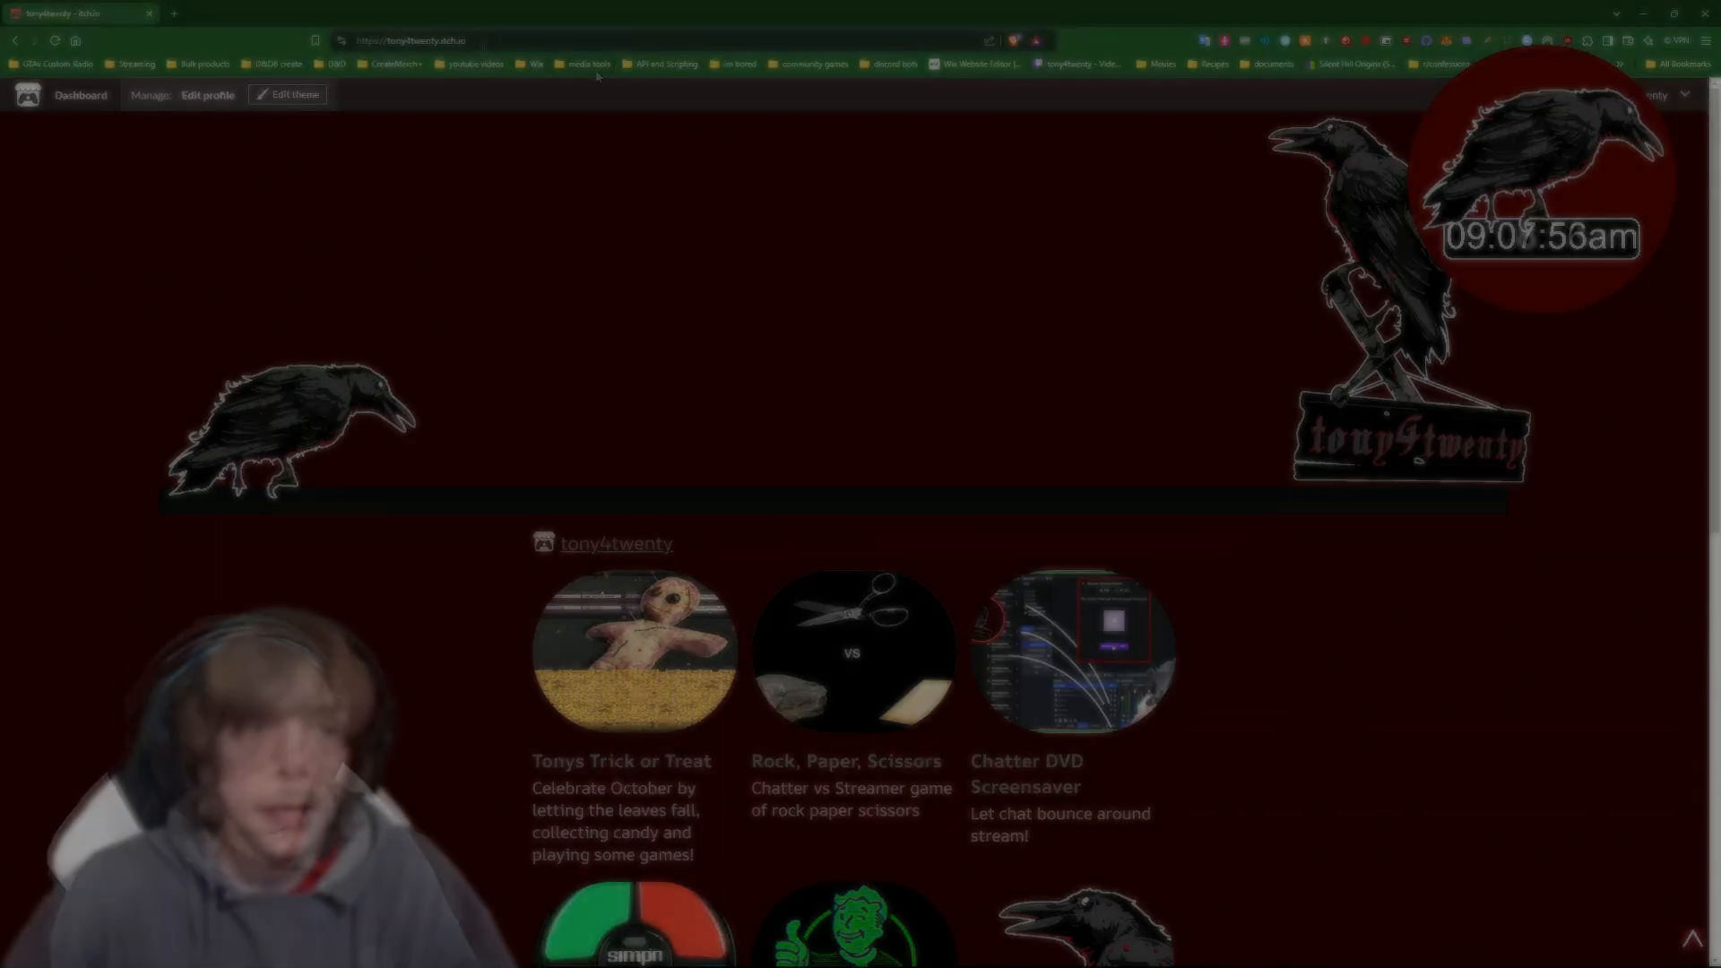
- Open the Tonys Trick or Treat project page from the tony4twenty itch.io profile
left_click_drag(465, 40, 388, 33)
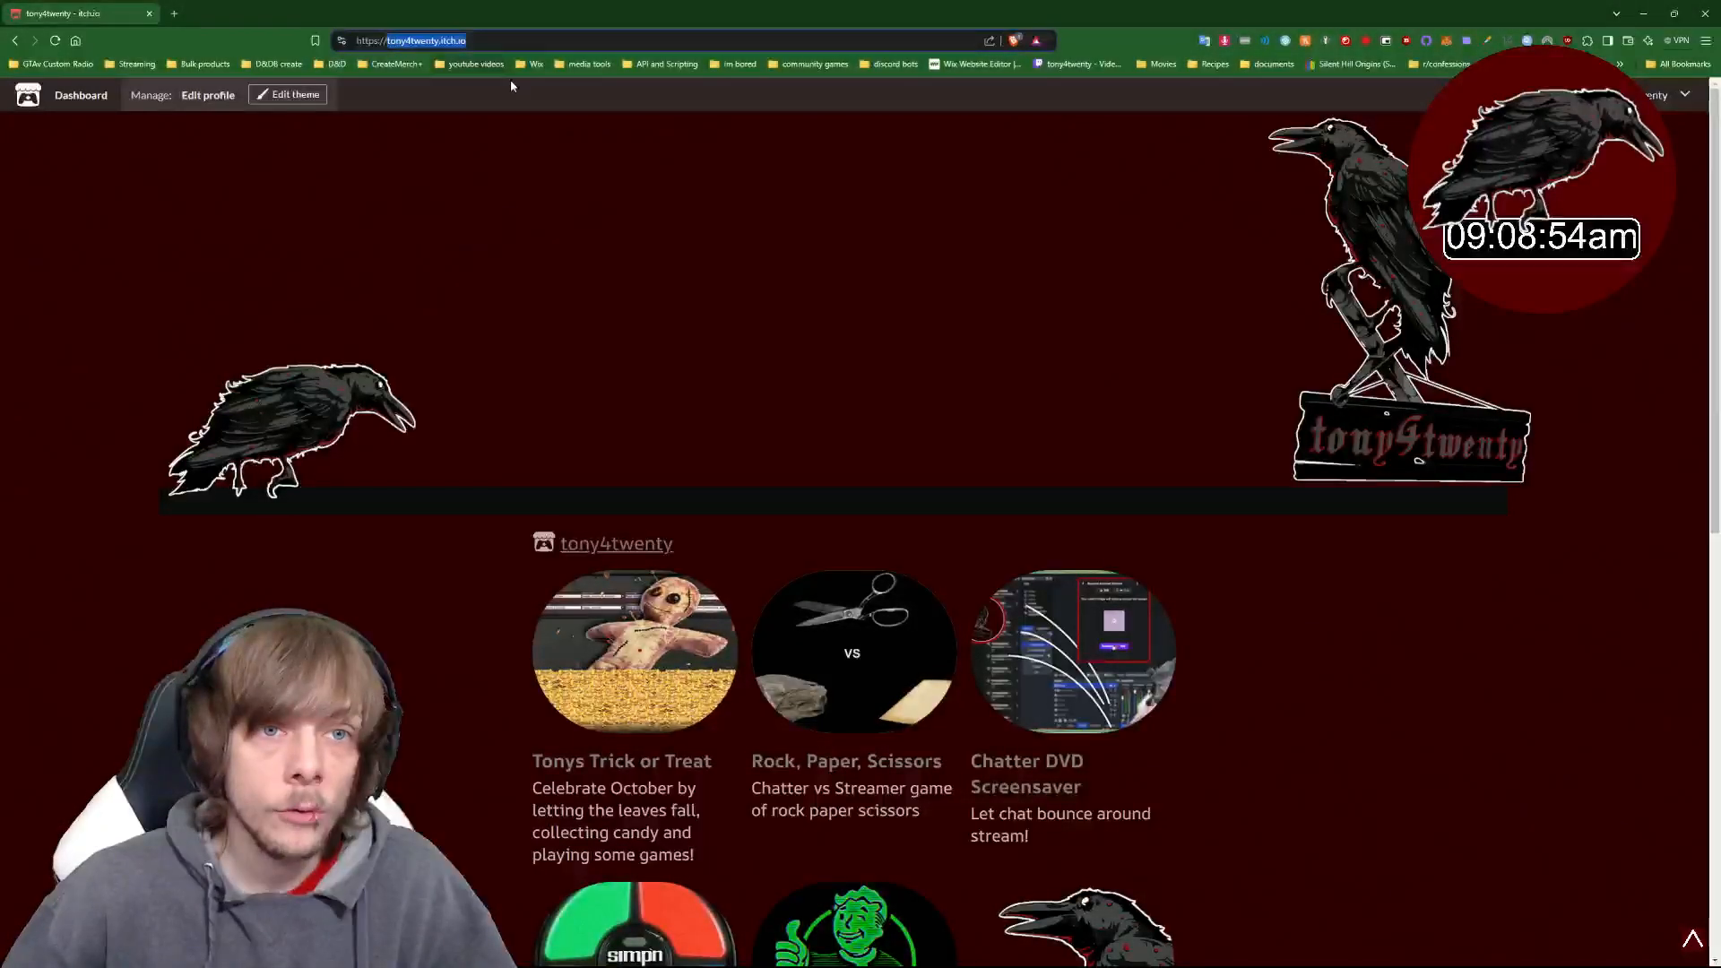
left_click(841, 304)
scroll(1282, 700, "down", 4)
left_click(626, 330)
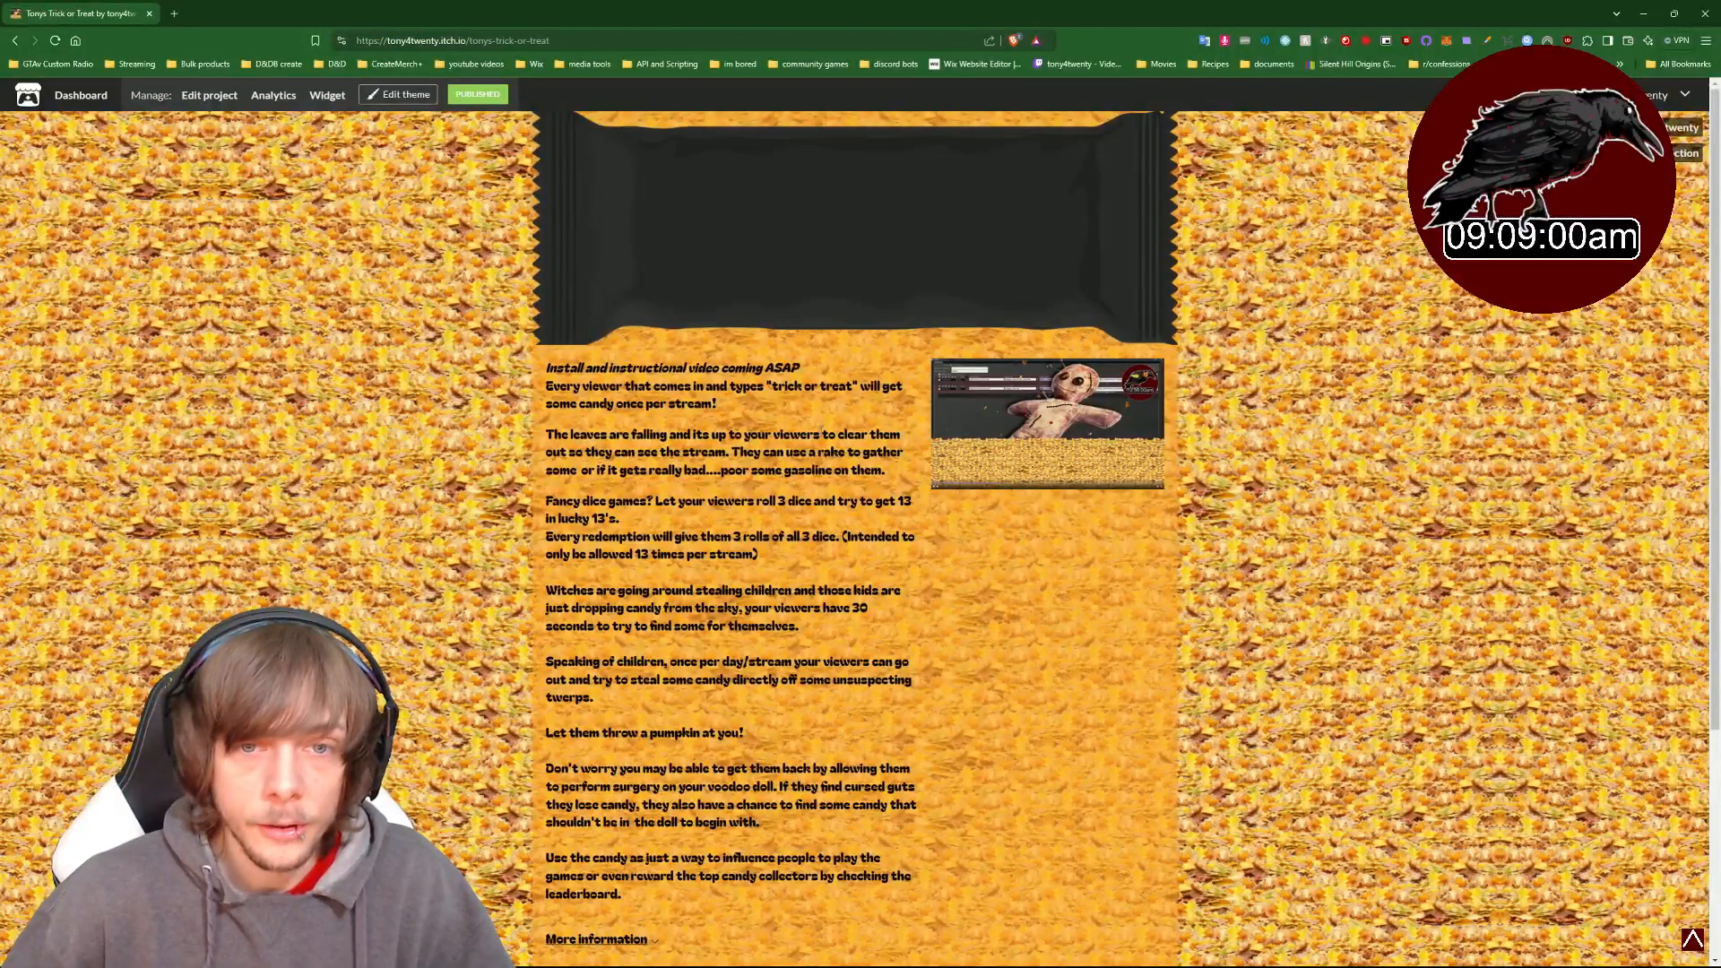
- Start the extension download, keeping the $2.00 price and choosing to pay with PayPal
scroll(912, 562, "down", 3)
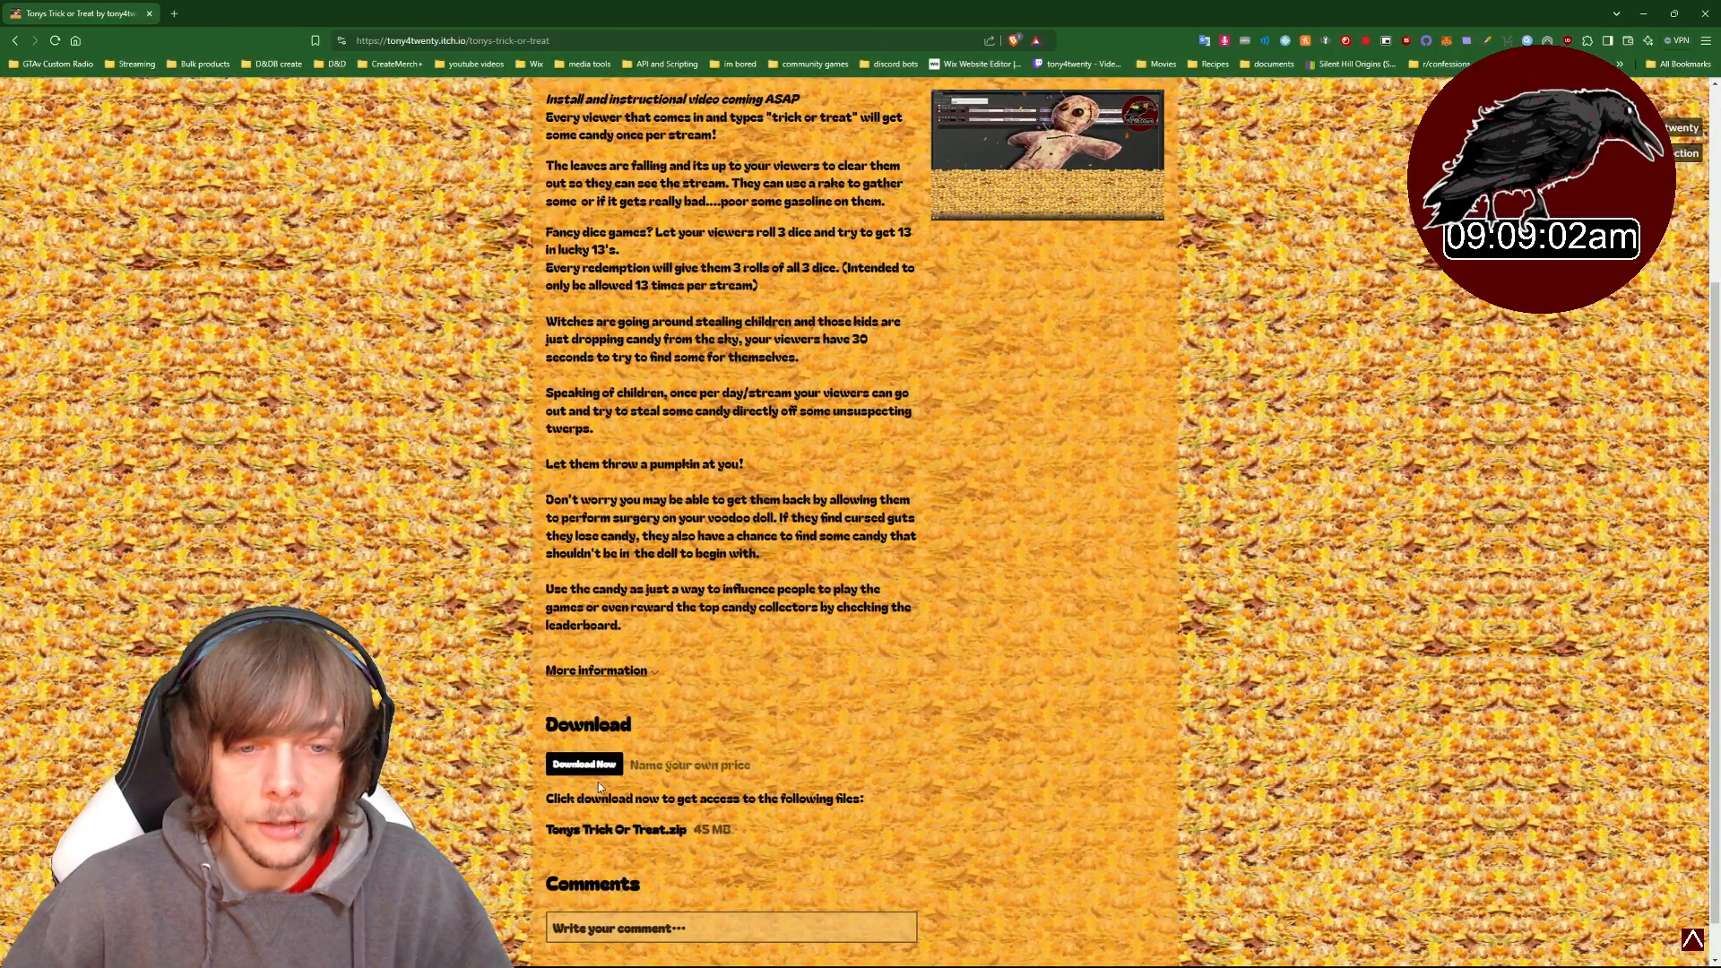
left_click(610, 768)
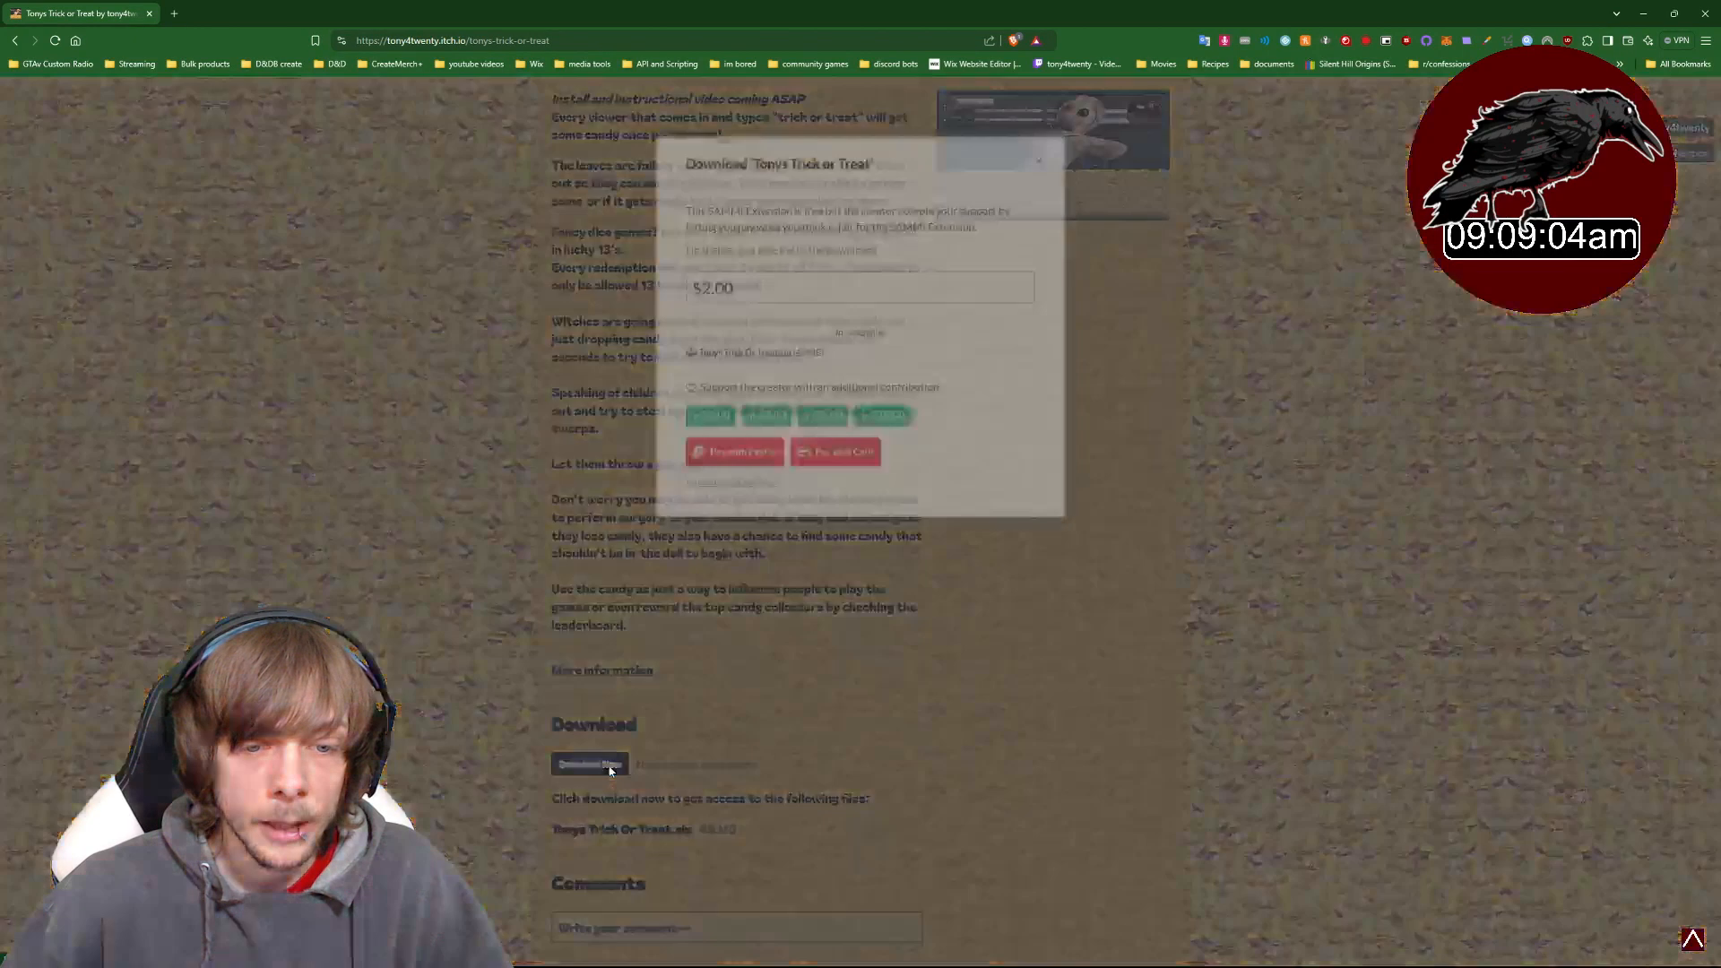
left_click_drag(745, 280, 705, 274)
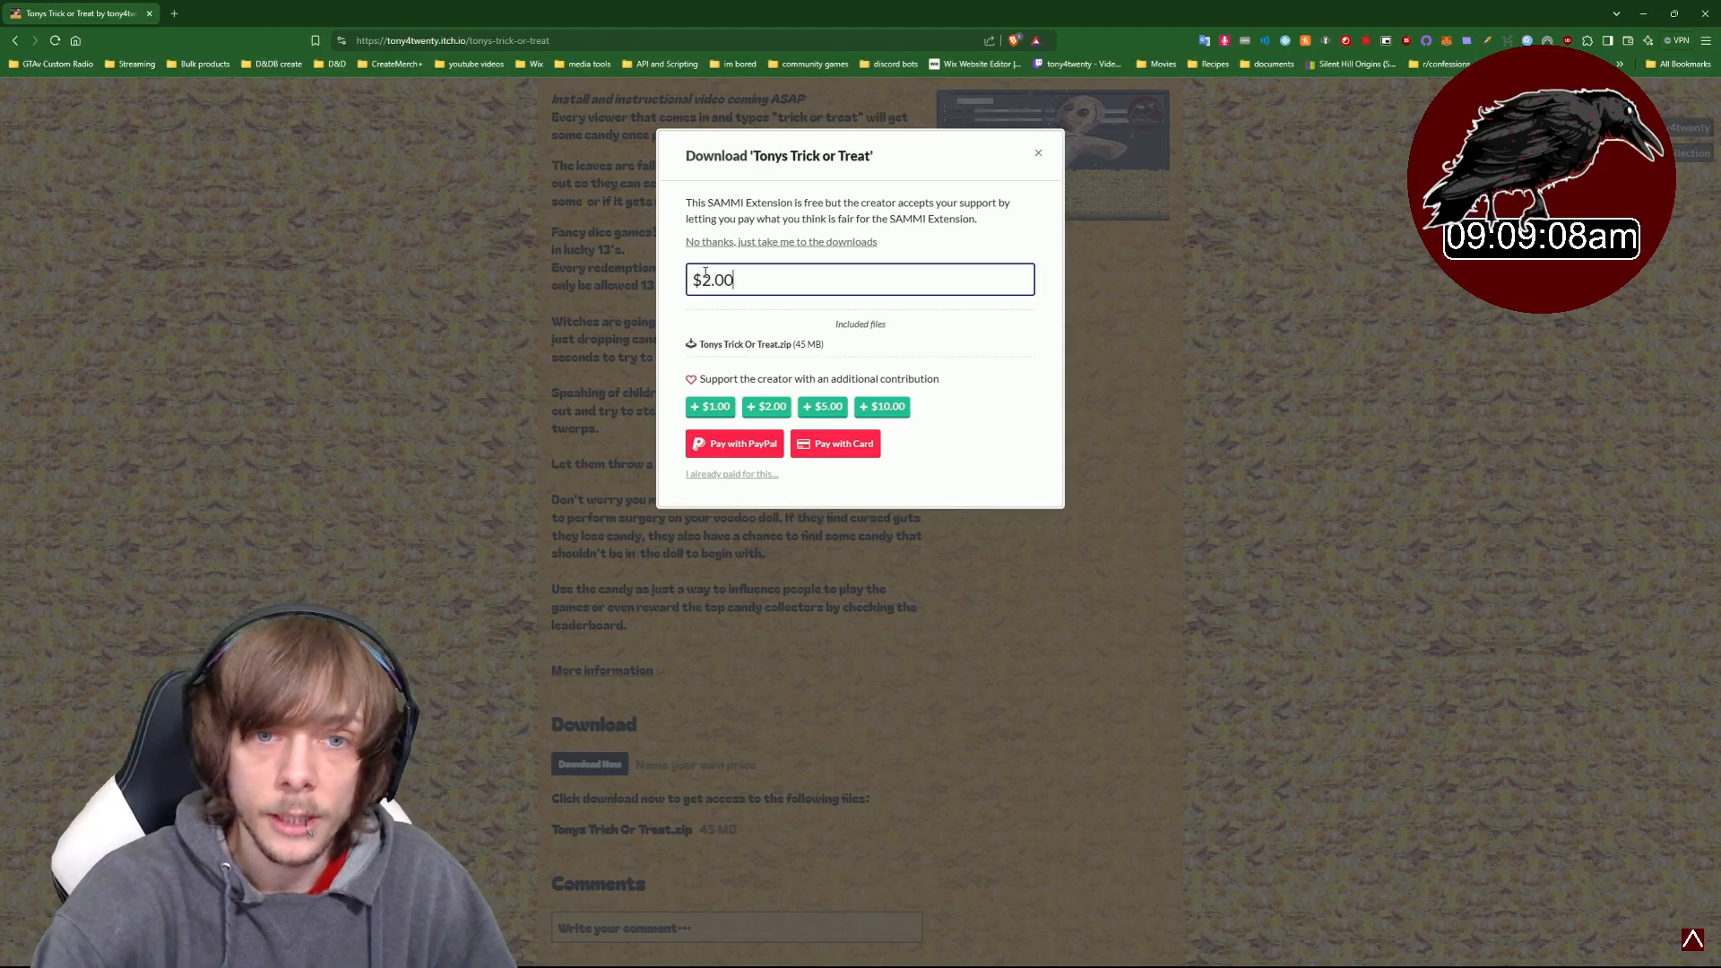
left_click(776, 448)
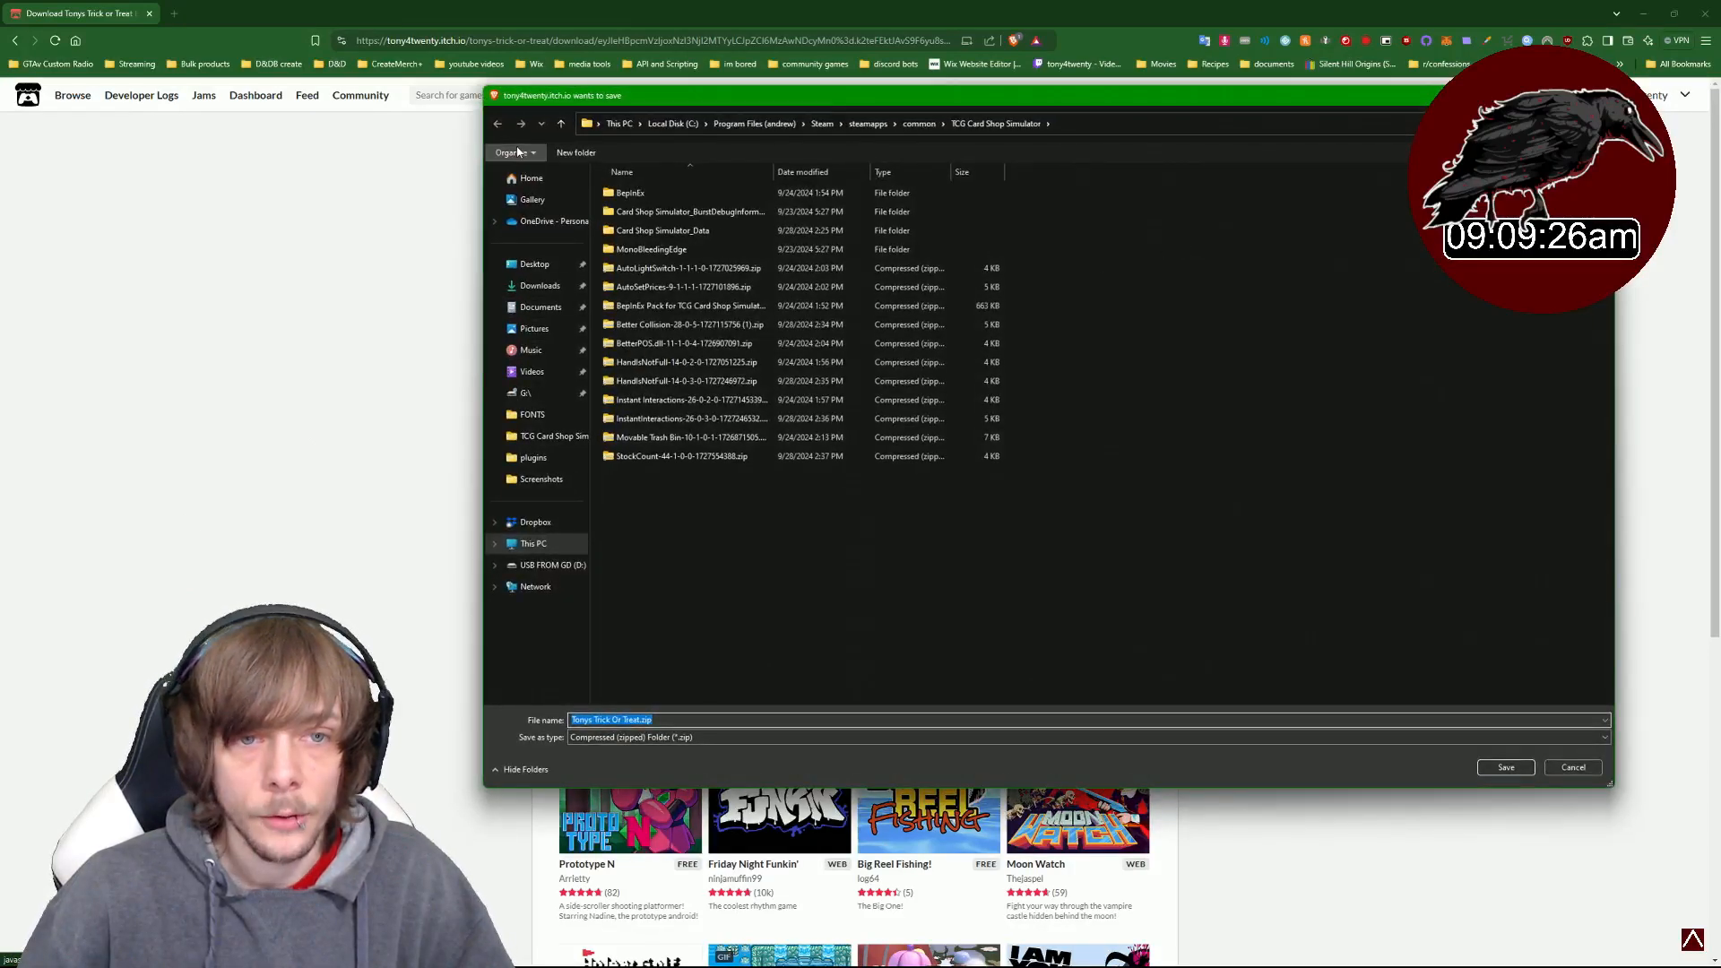
- Save Tonys Trick Or Treat.zip into the Downloads folder
left_click(540, 286)
left_click(1506, 767)
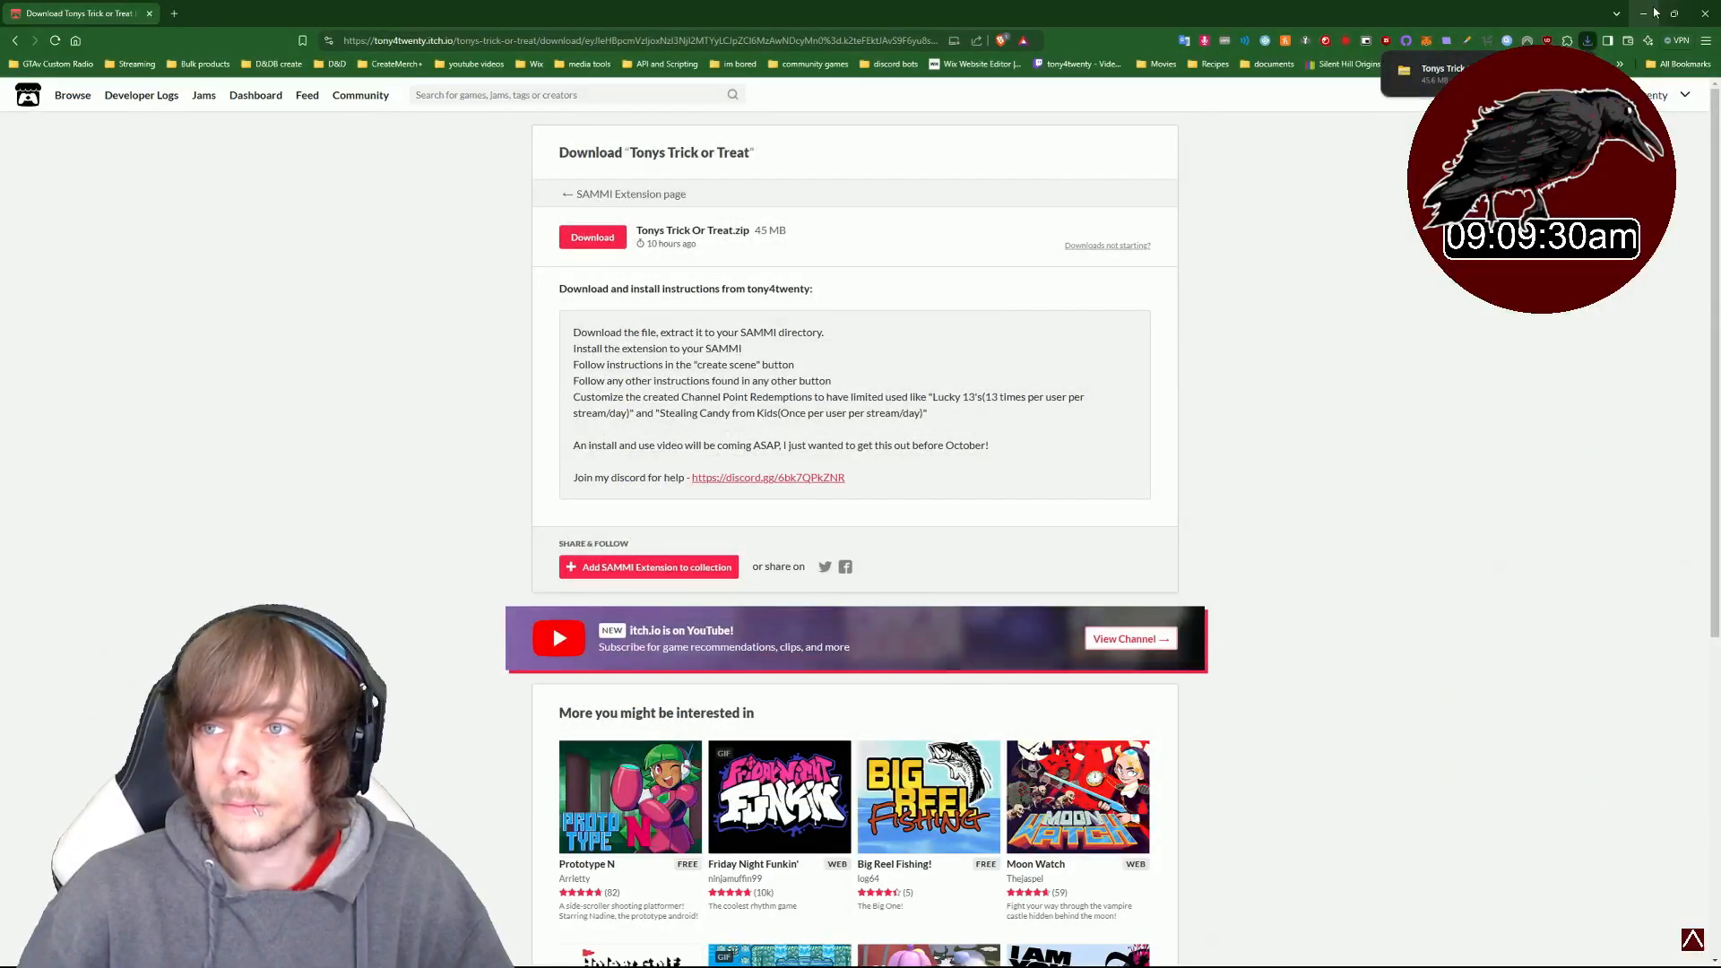
- Show the downloaded zip in its folder and open Documents\SAMMI core in a second Explorer tab
left_click(1404, 70)
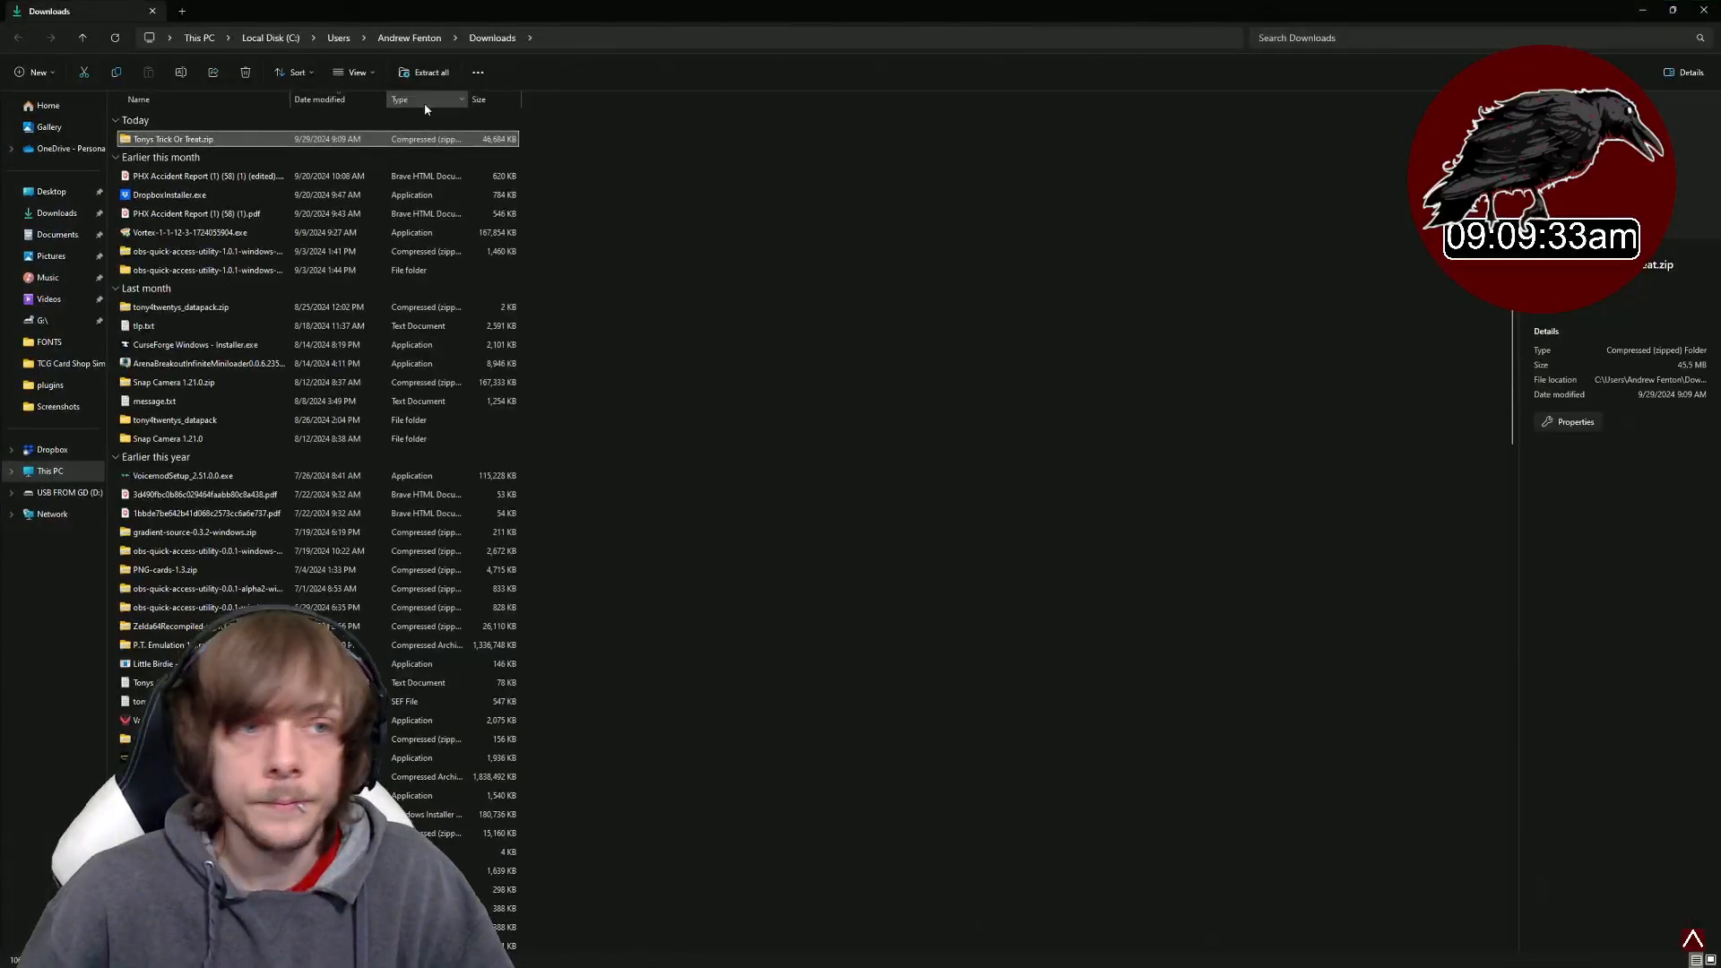
left_click(182, 11)
left_click(57, 235)
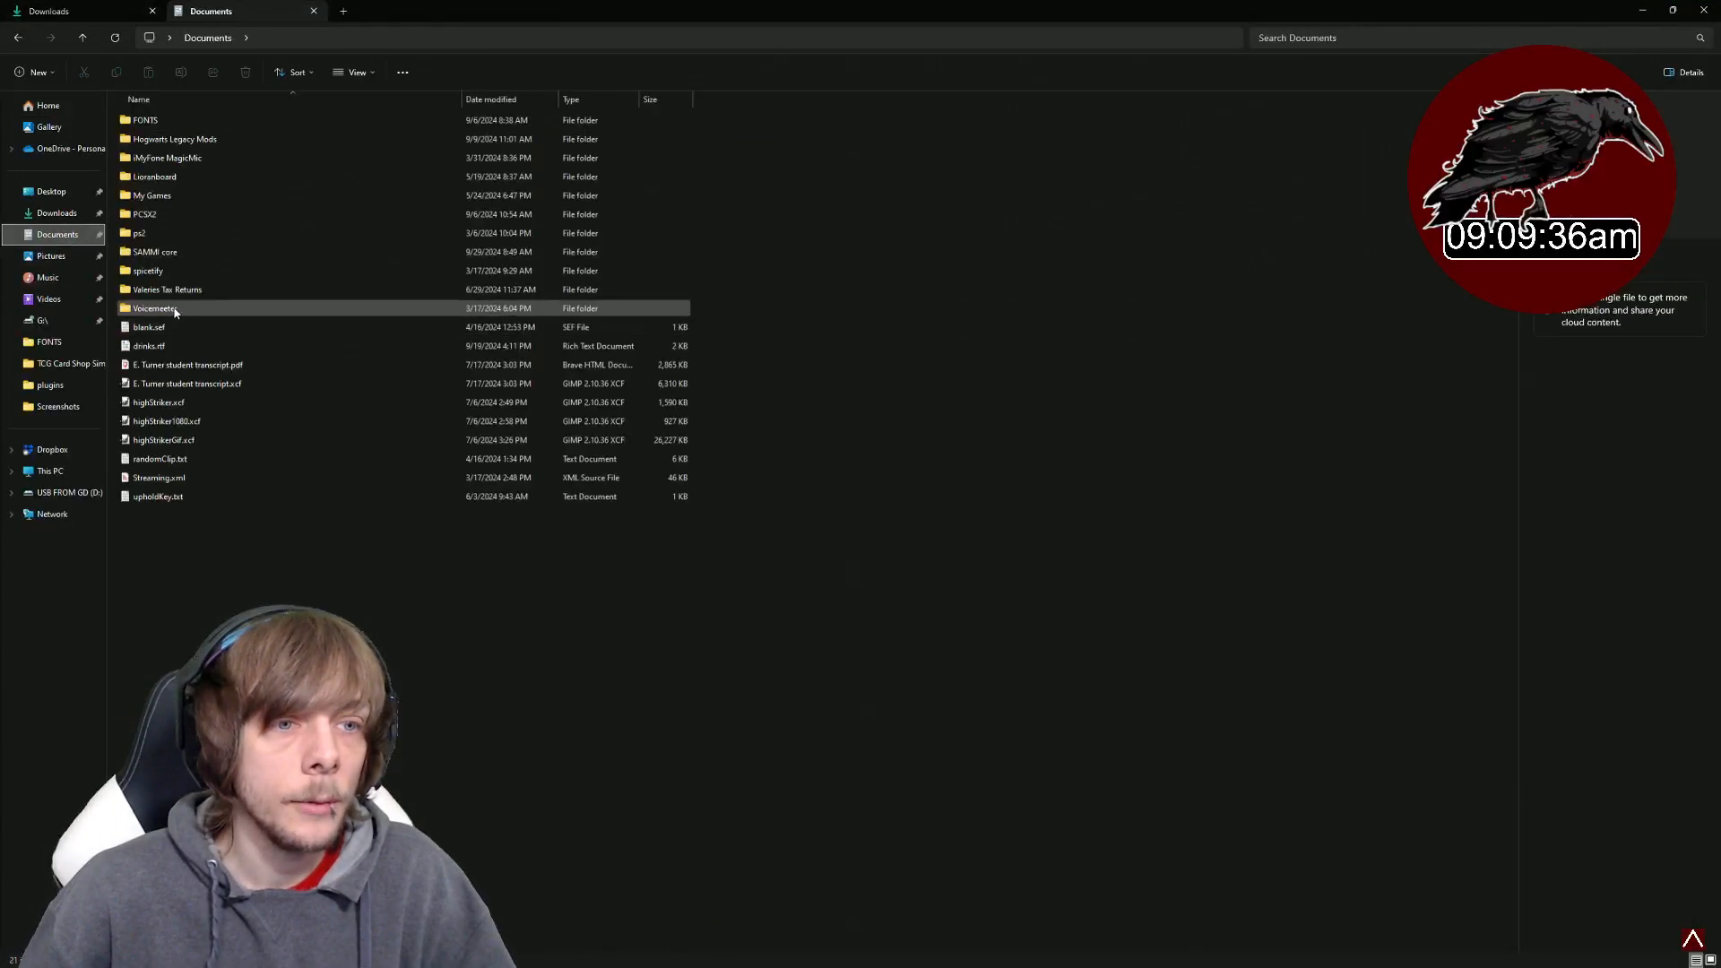
double_click(180, 254)
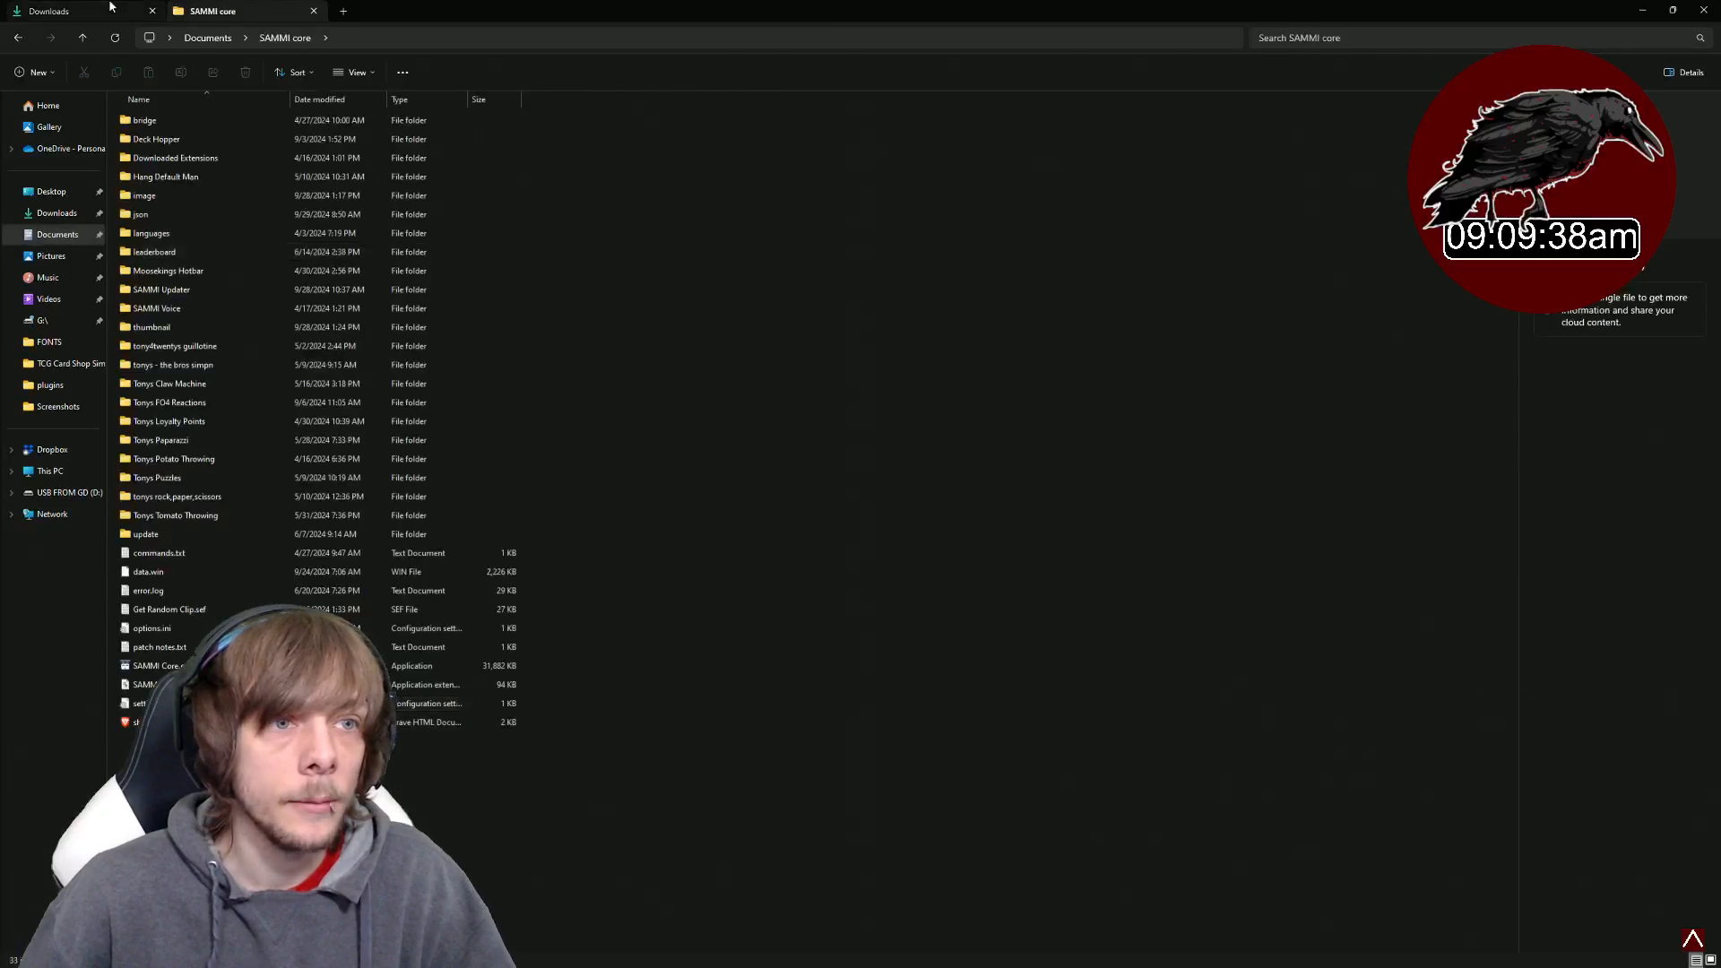
- Extract the Tonys Trick Or Treat zip into the SAMMI core folder
left_click(54, 11)
left_click_drag(188, 139, 457, 780)
right_click(206, 741)
left_click(250, 549)
left_click(982, 620)
left_click(172, 760)
right_click(166, 741)
left_click(269, 756)
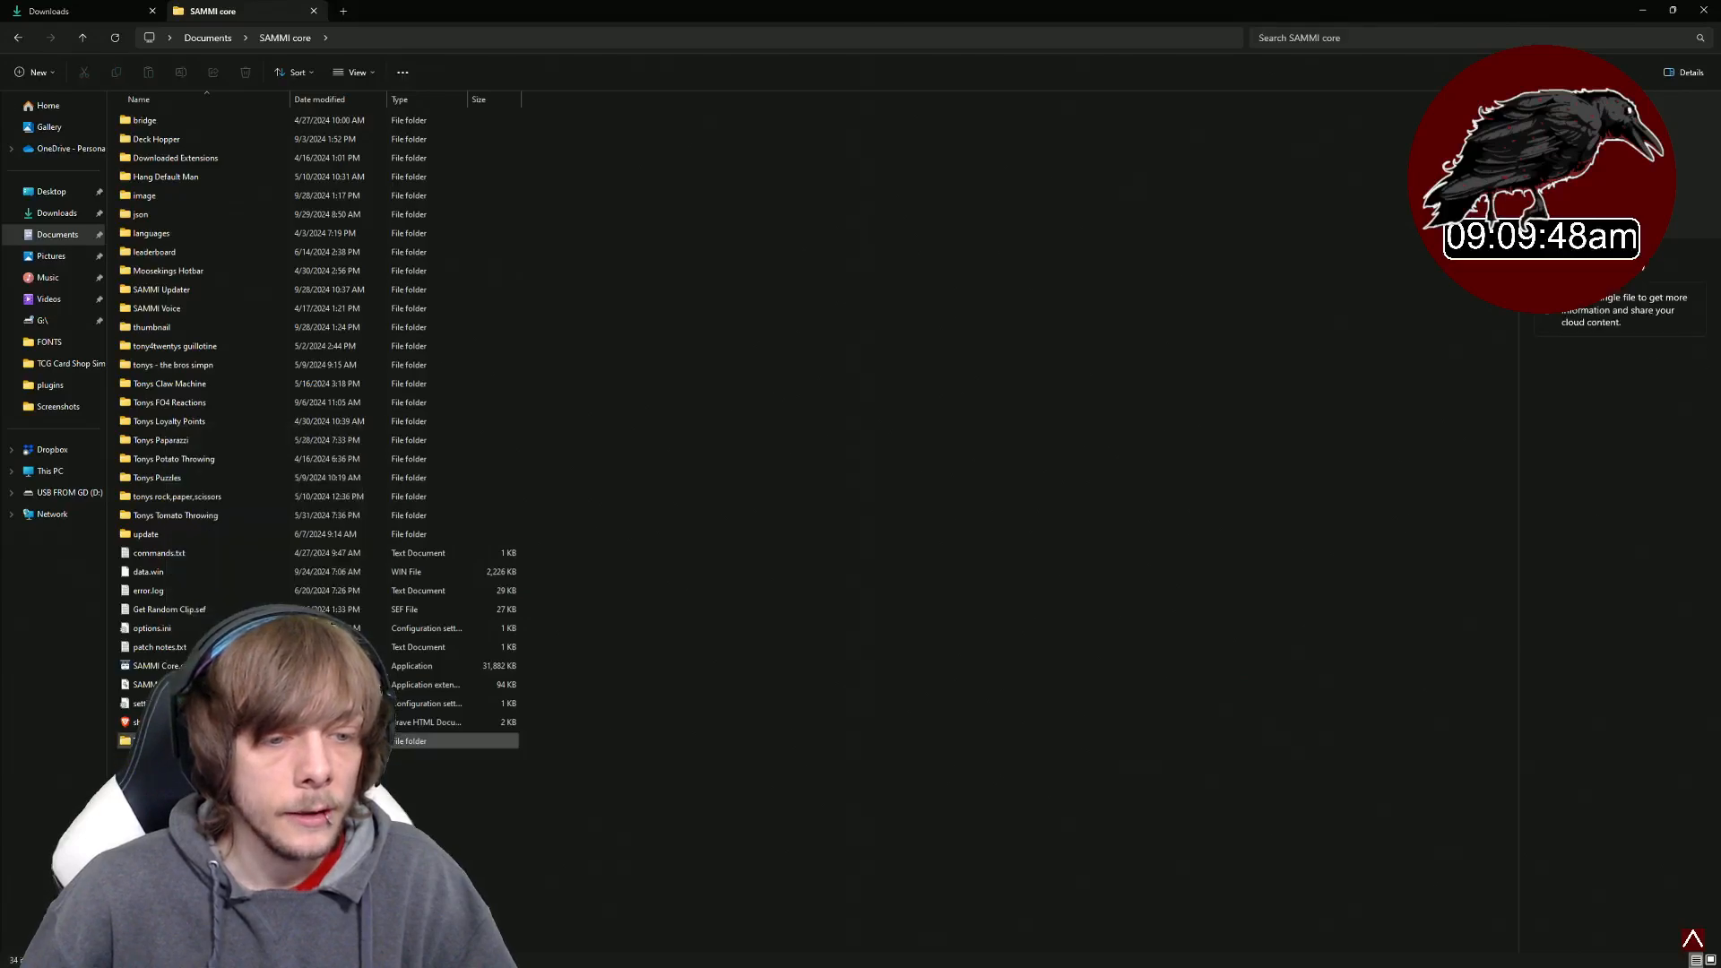
- Move the nested Tonys Trick Or Treat folder up into SAMMI core and close the Downloads tab
double_click(269, 759)
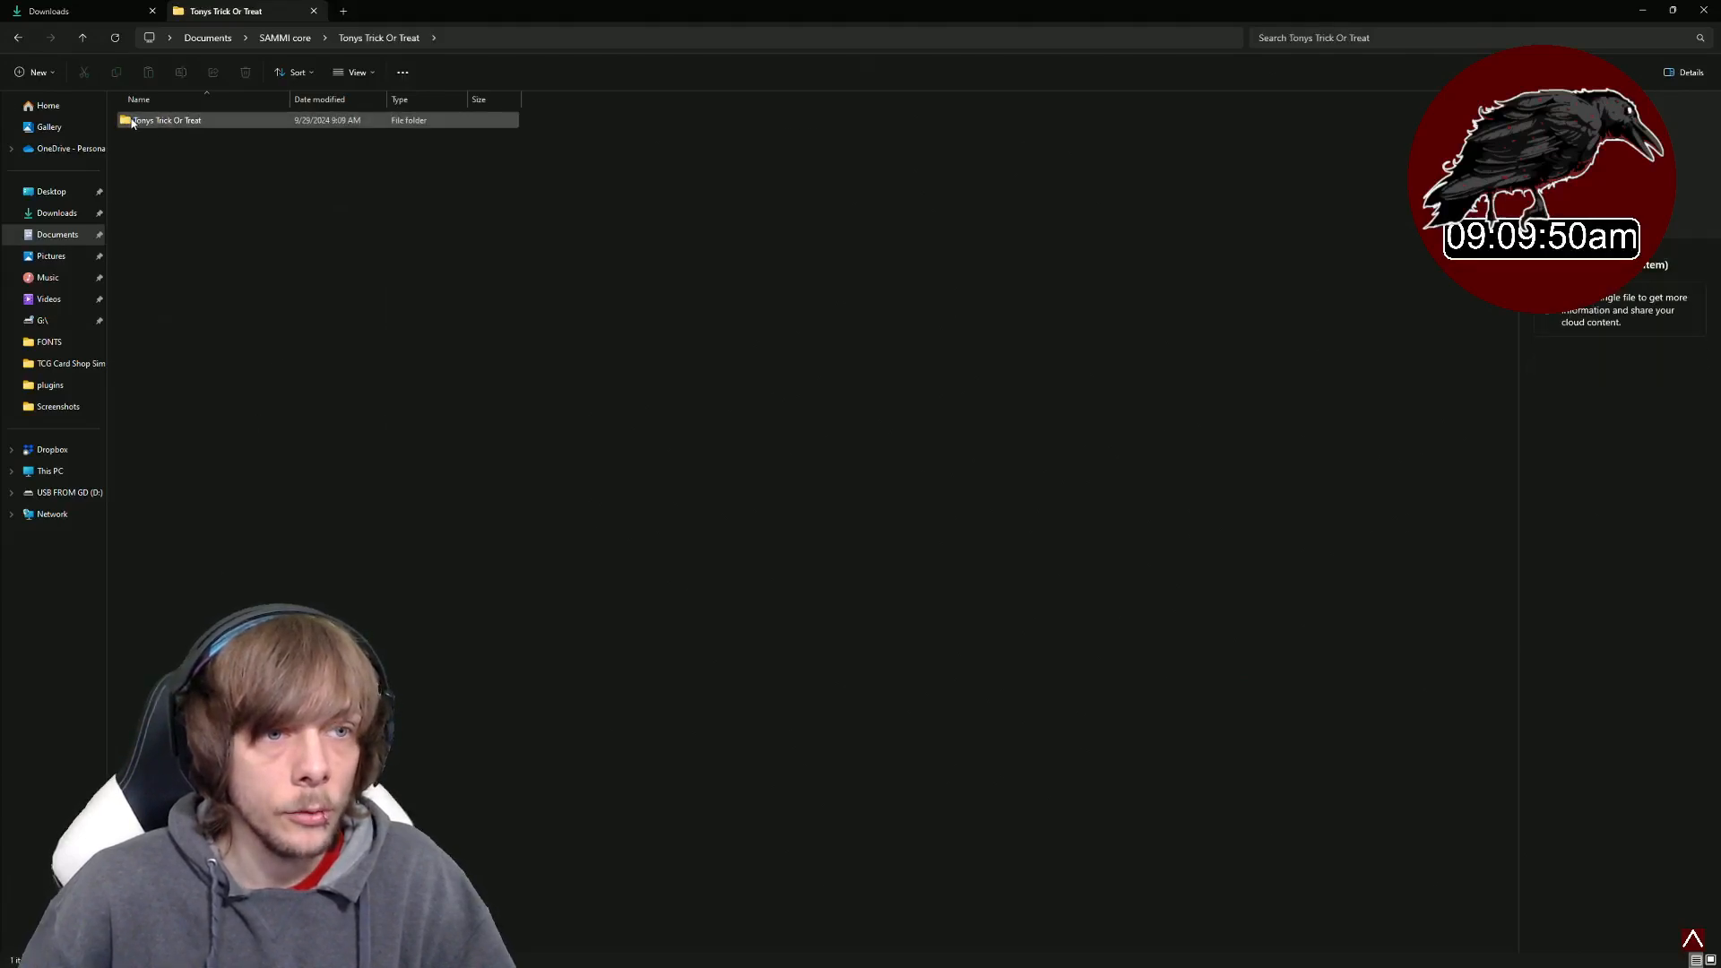
left_click_drag(168, 125, 288, 40)
left_click(151, 12)
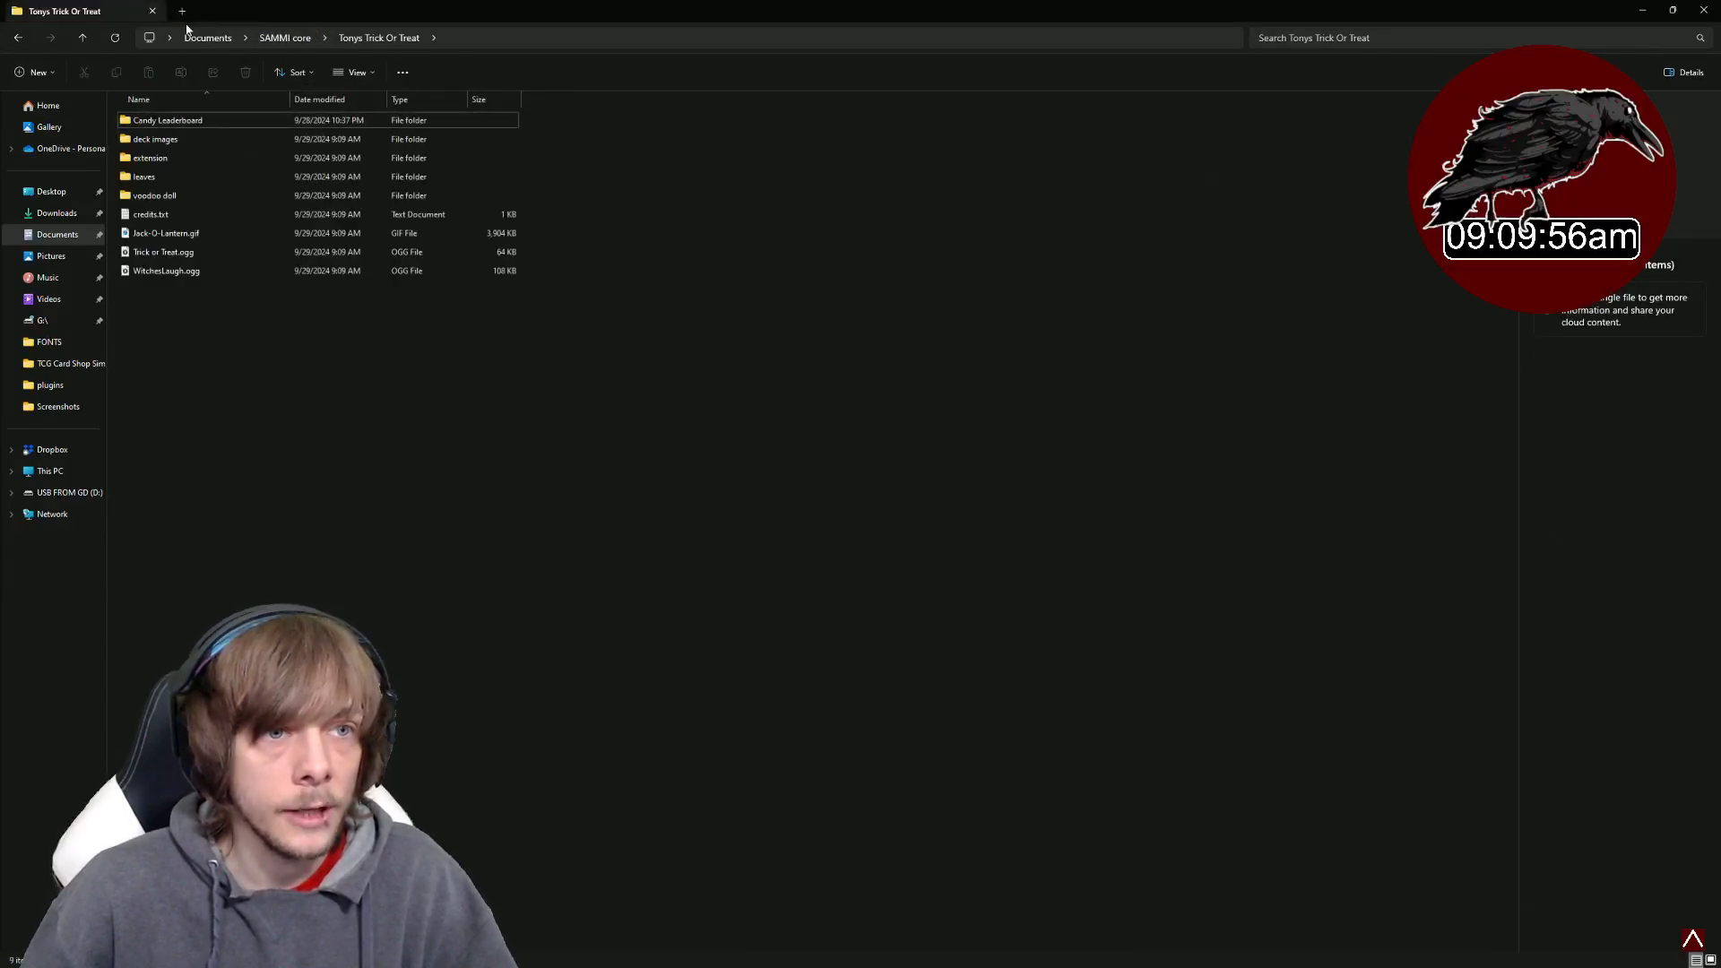
- Open the extension subfolder to check the extracted .sef file, then go back
left_click(274, 38)
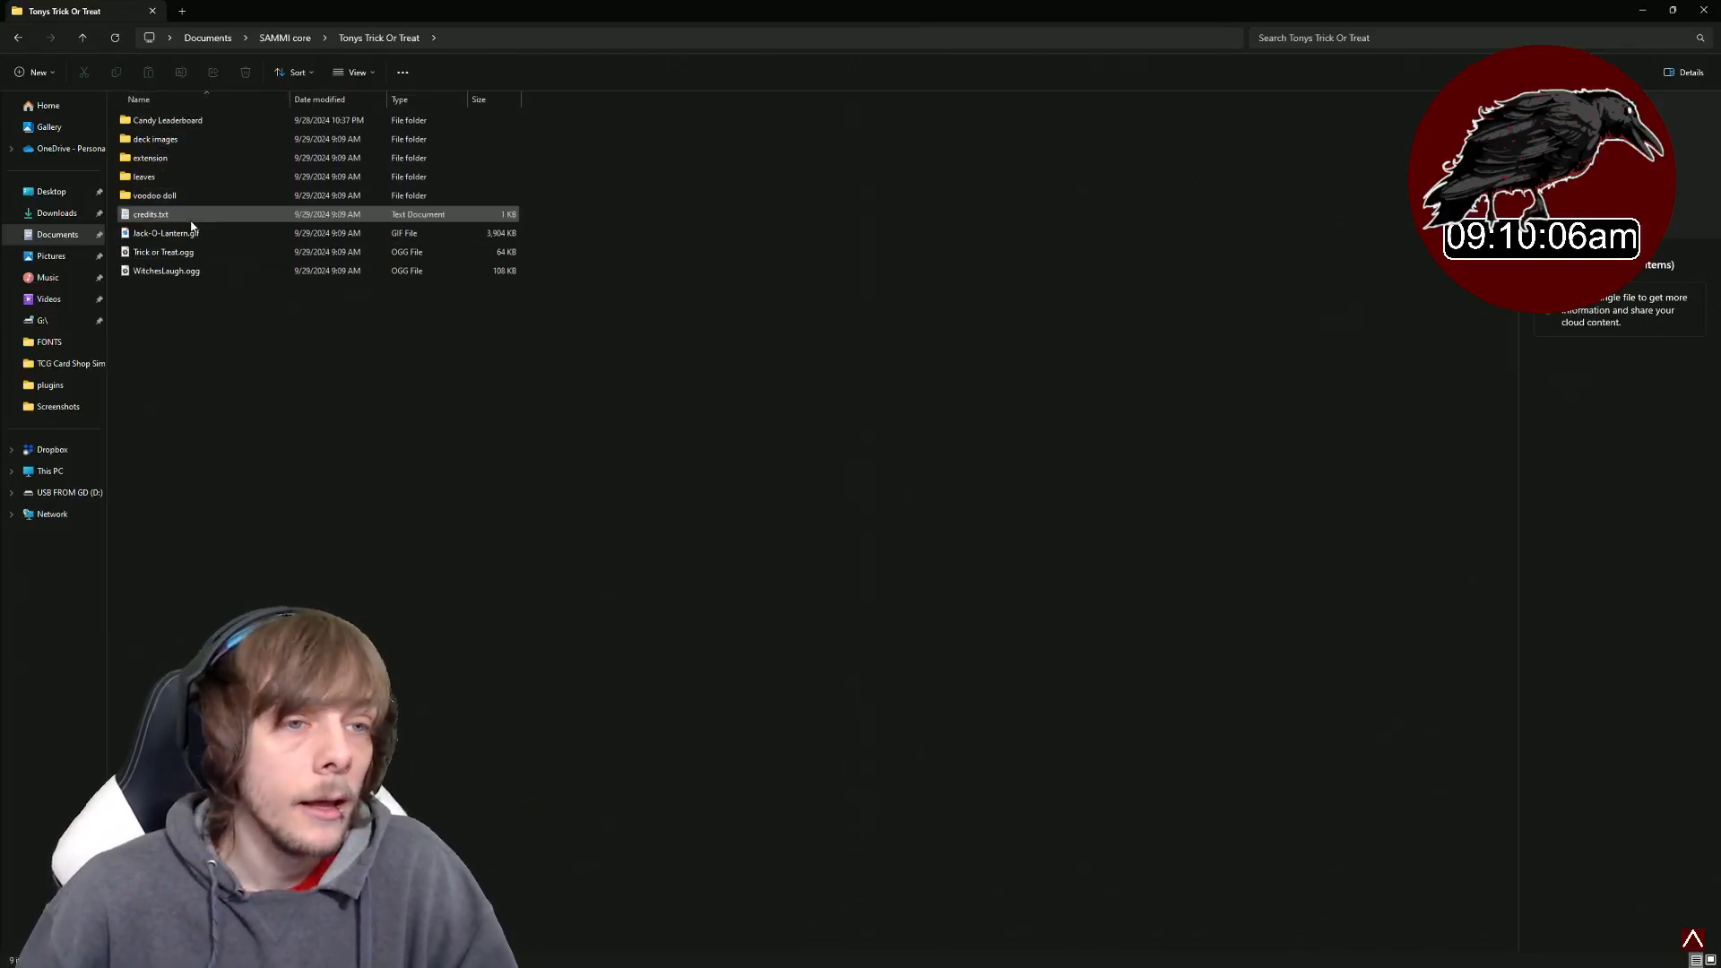
double_click(166, 161)
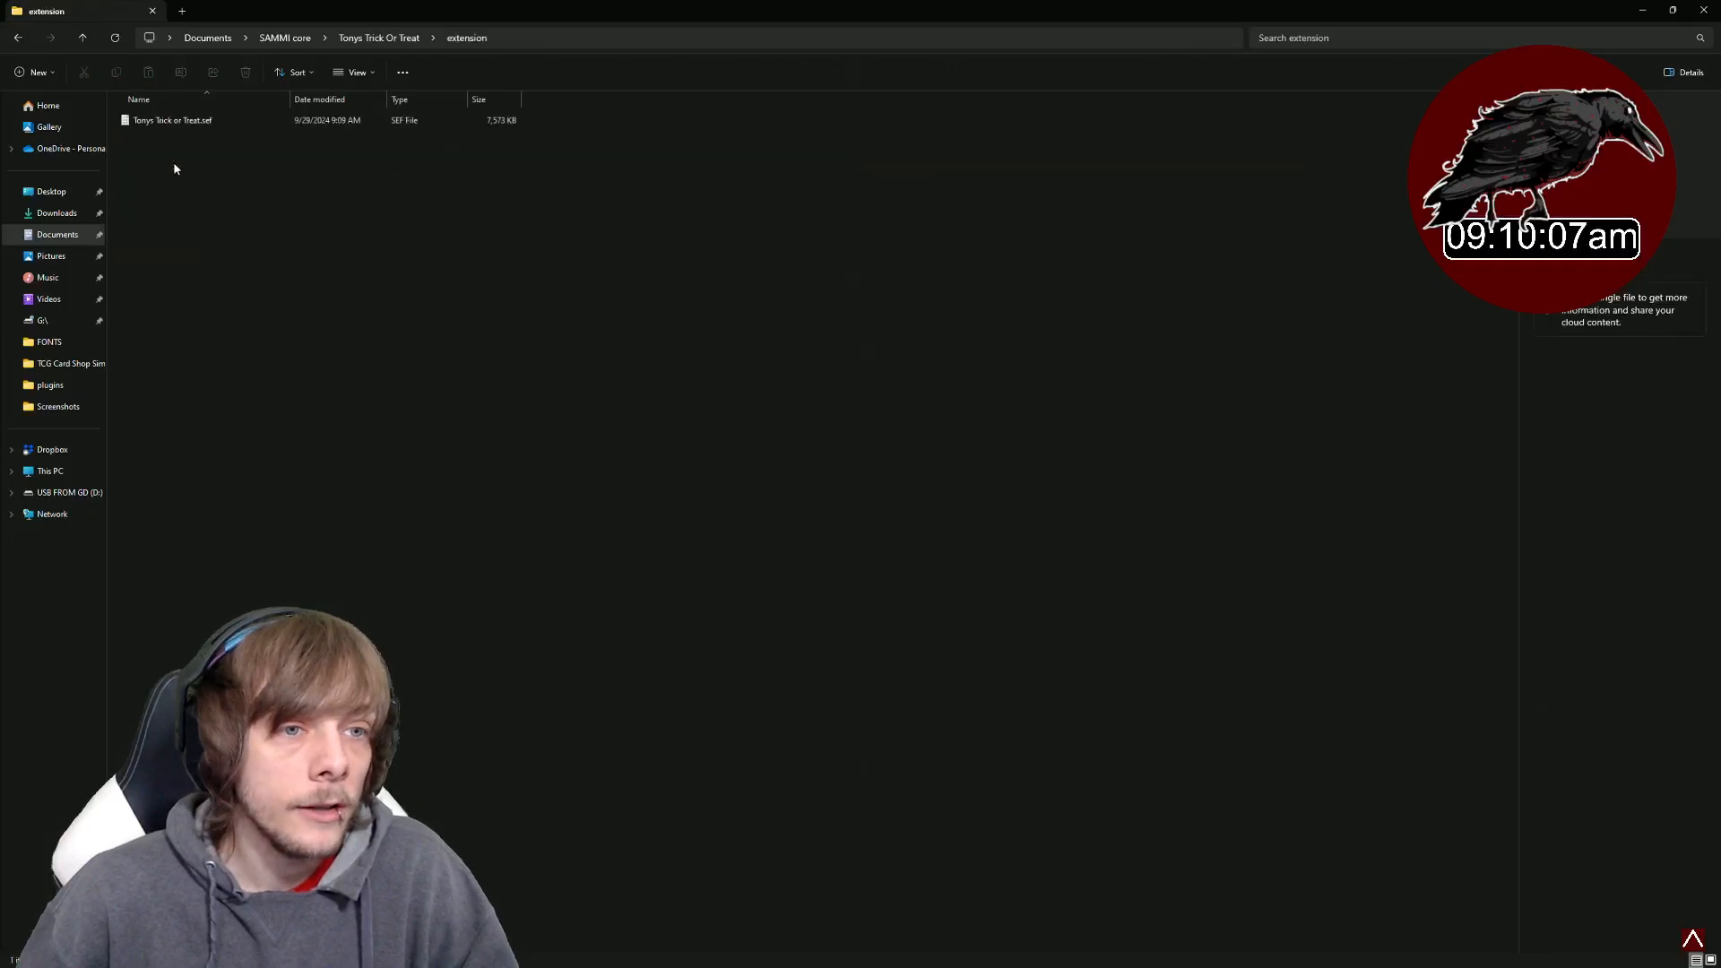
left_click(19, 38)
- Minimize the open windows and launch SAMMI Core from Windows search for "sammi"
left_click(1639, 13)
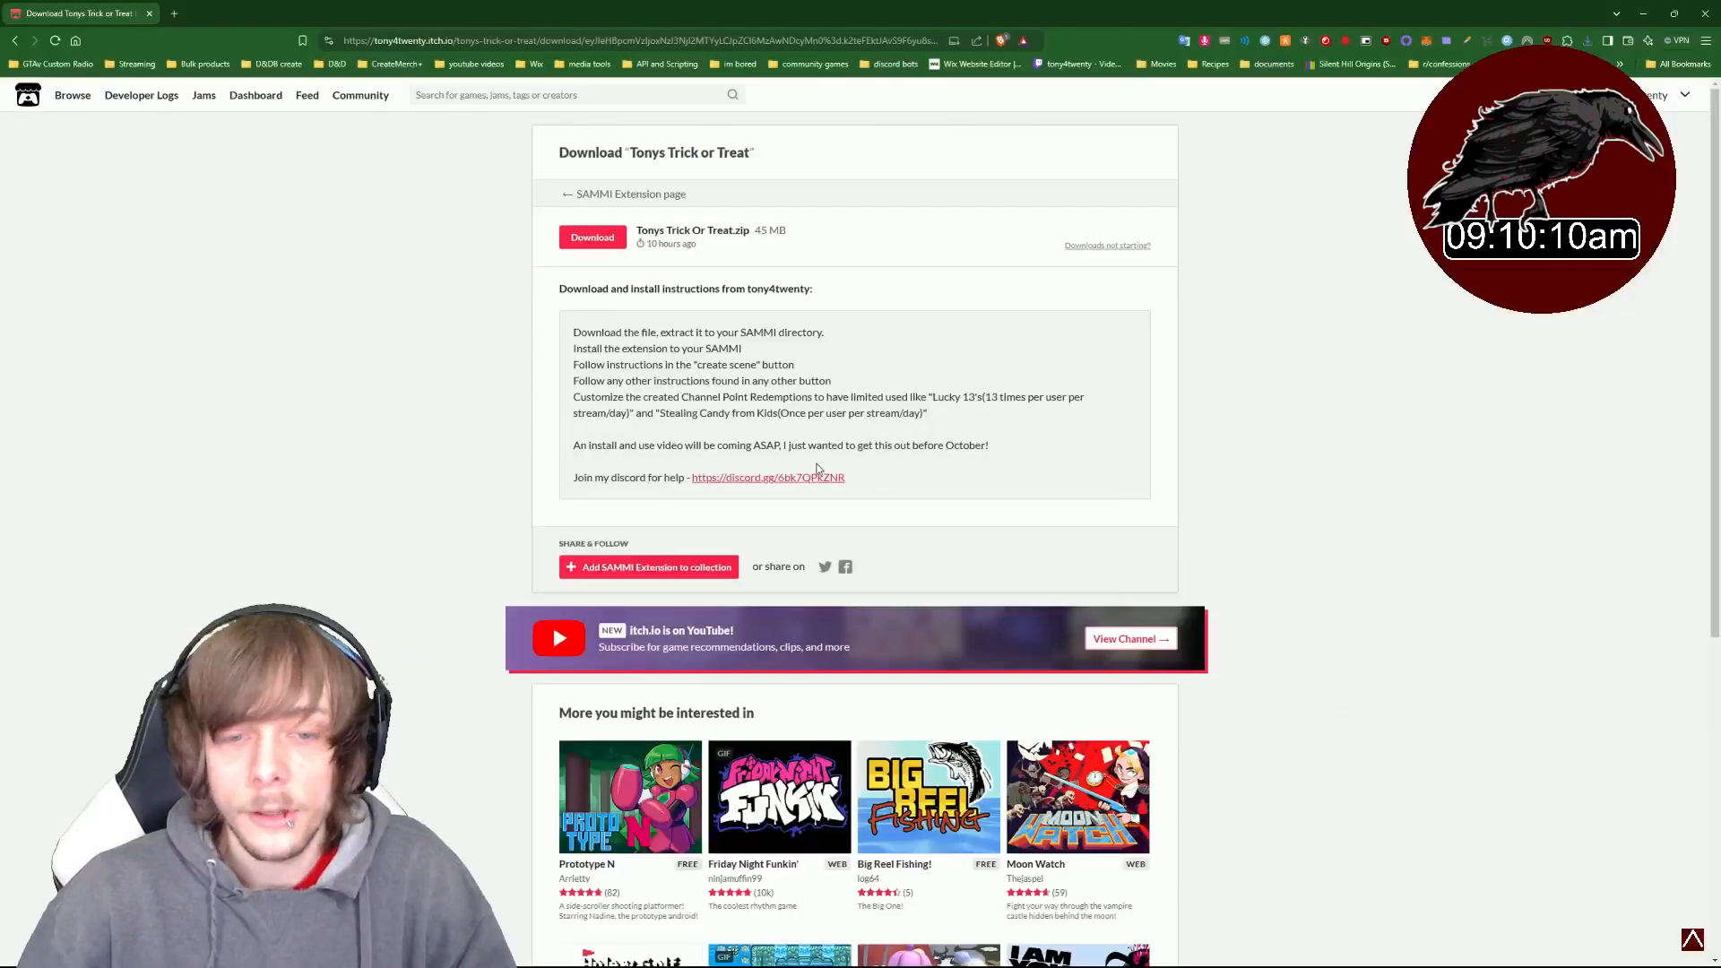
left_click(150, 14)
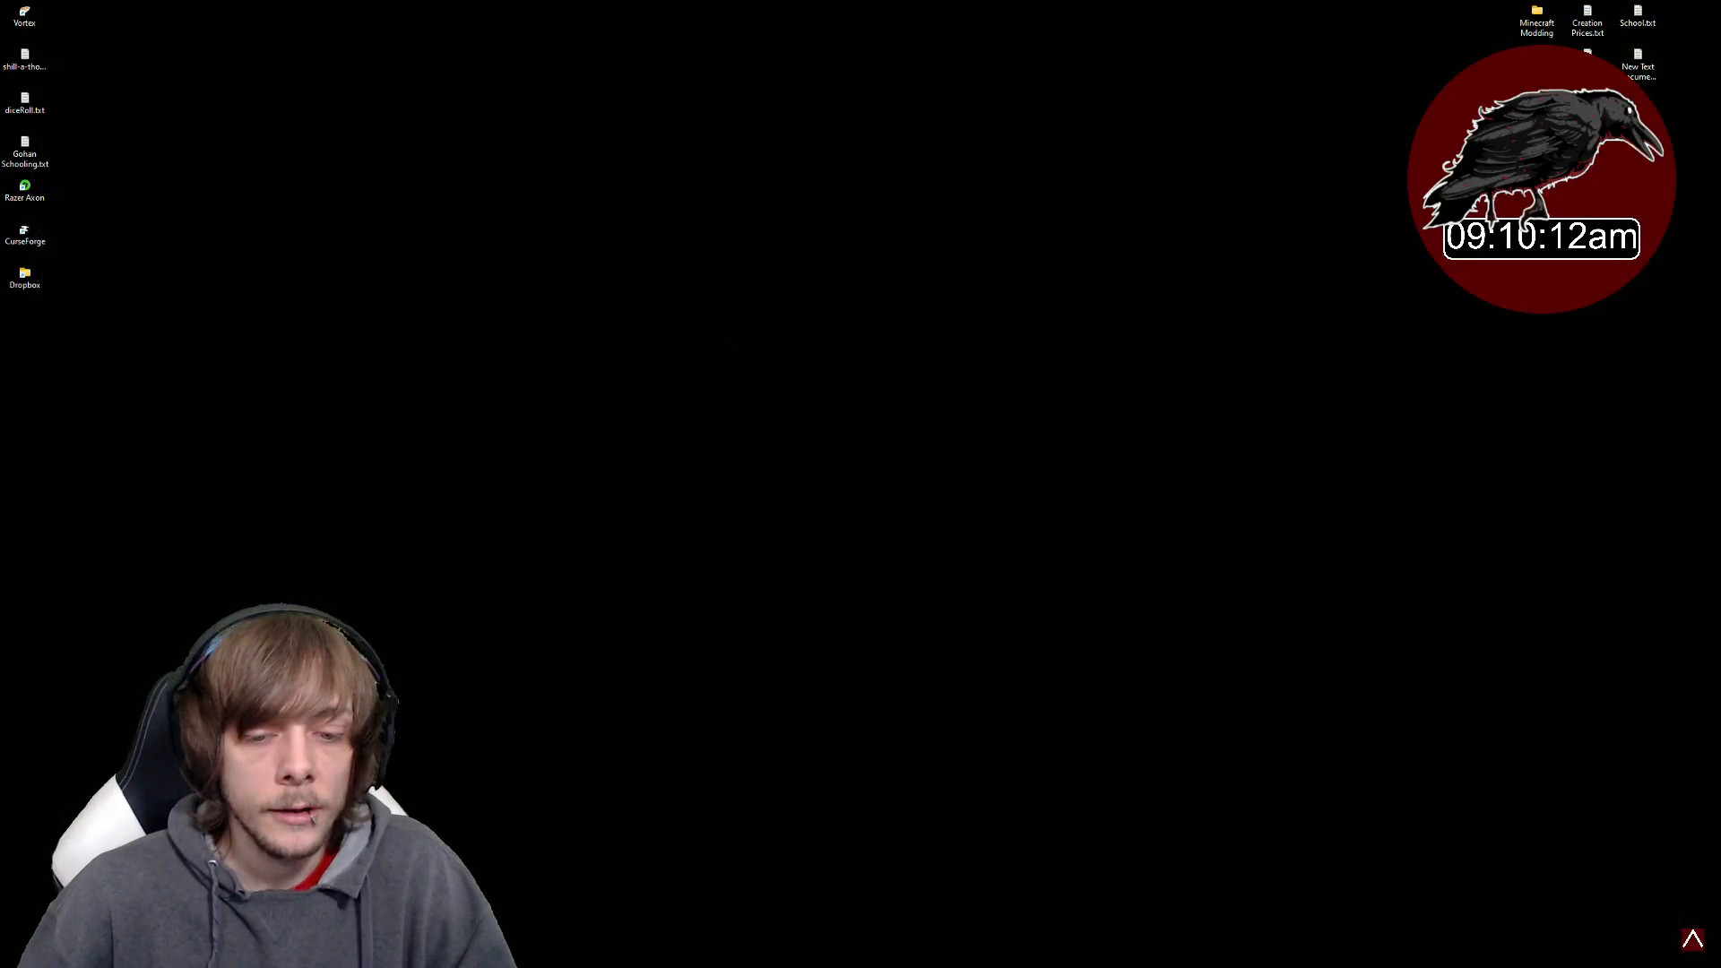
mouse_move(403, 967)
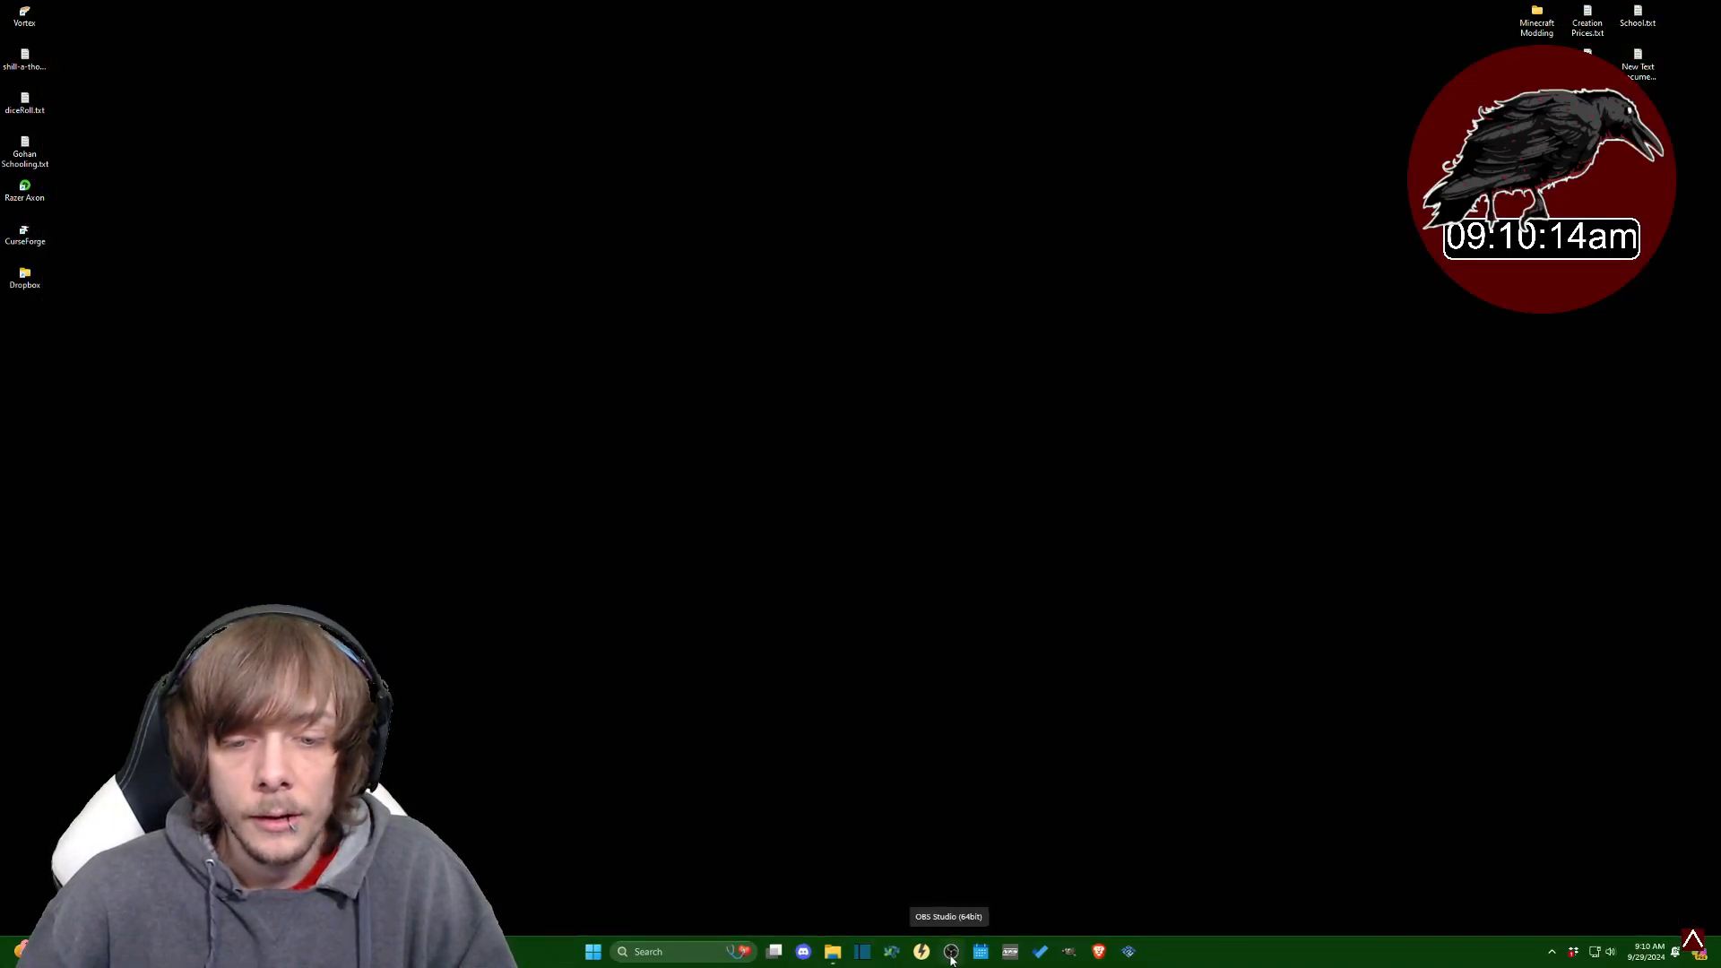
left_click(697, 952)
type("sammi")
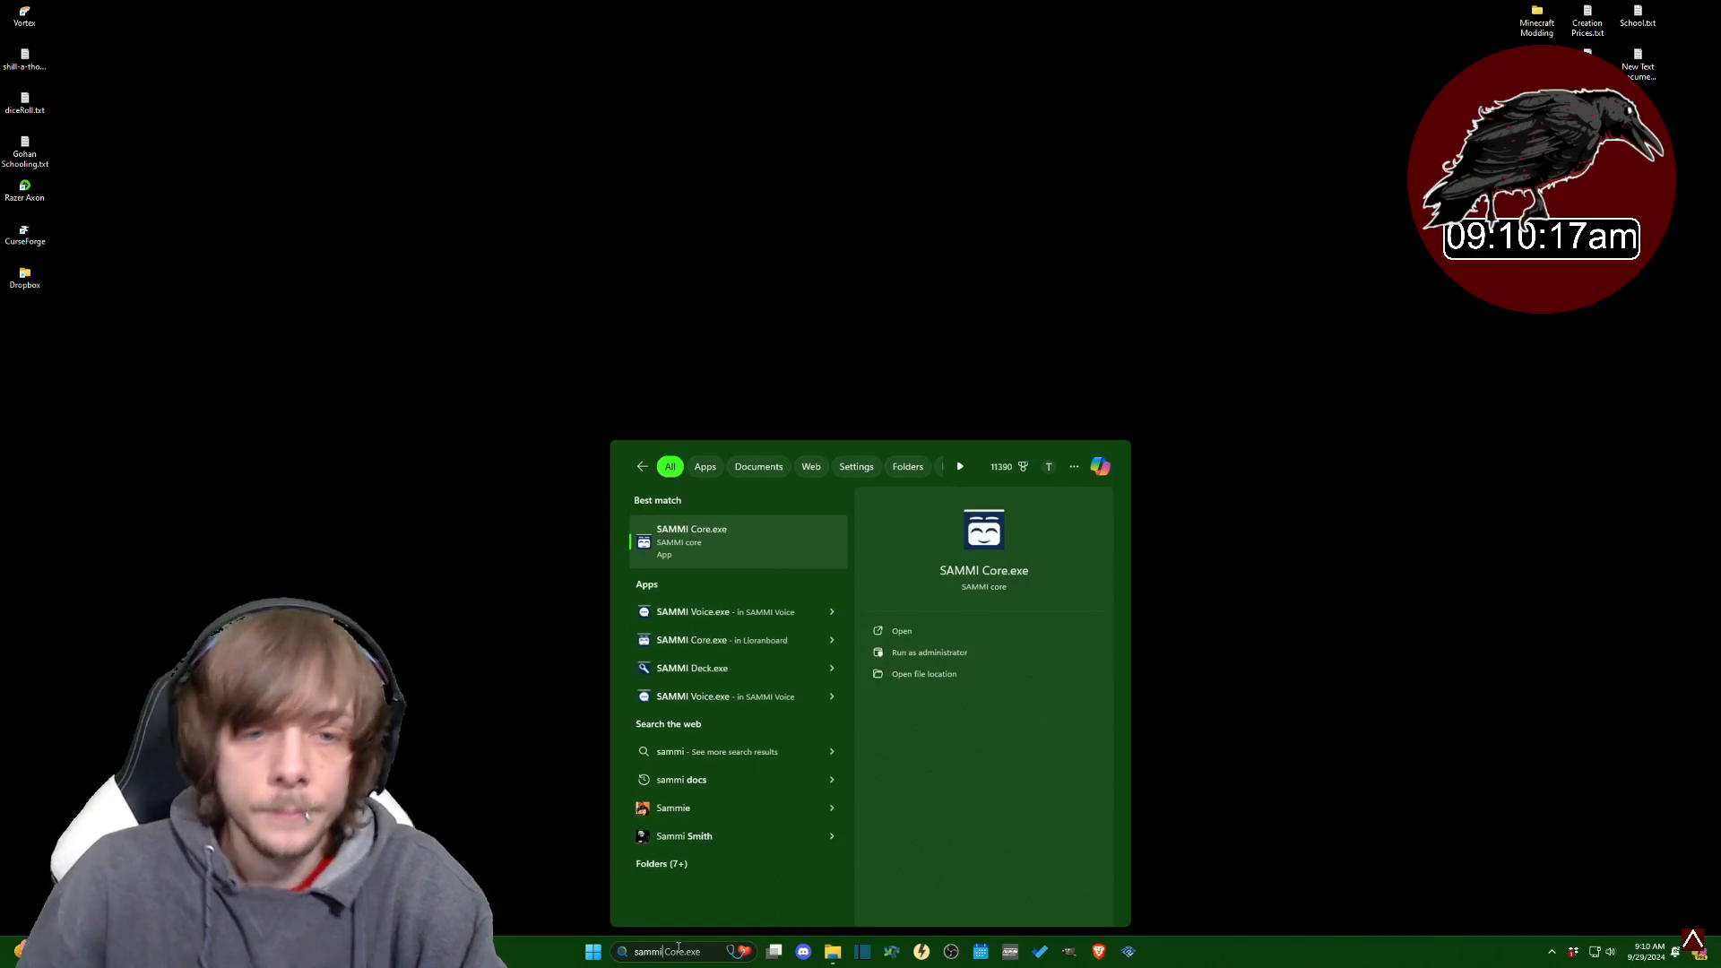
left_click(762, 534)
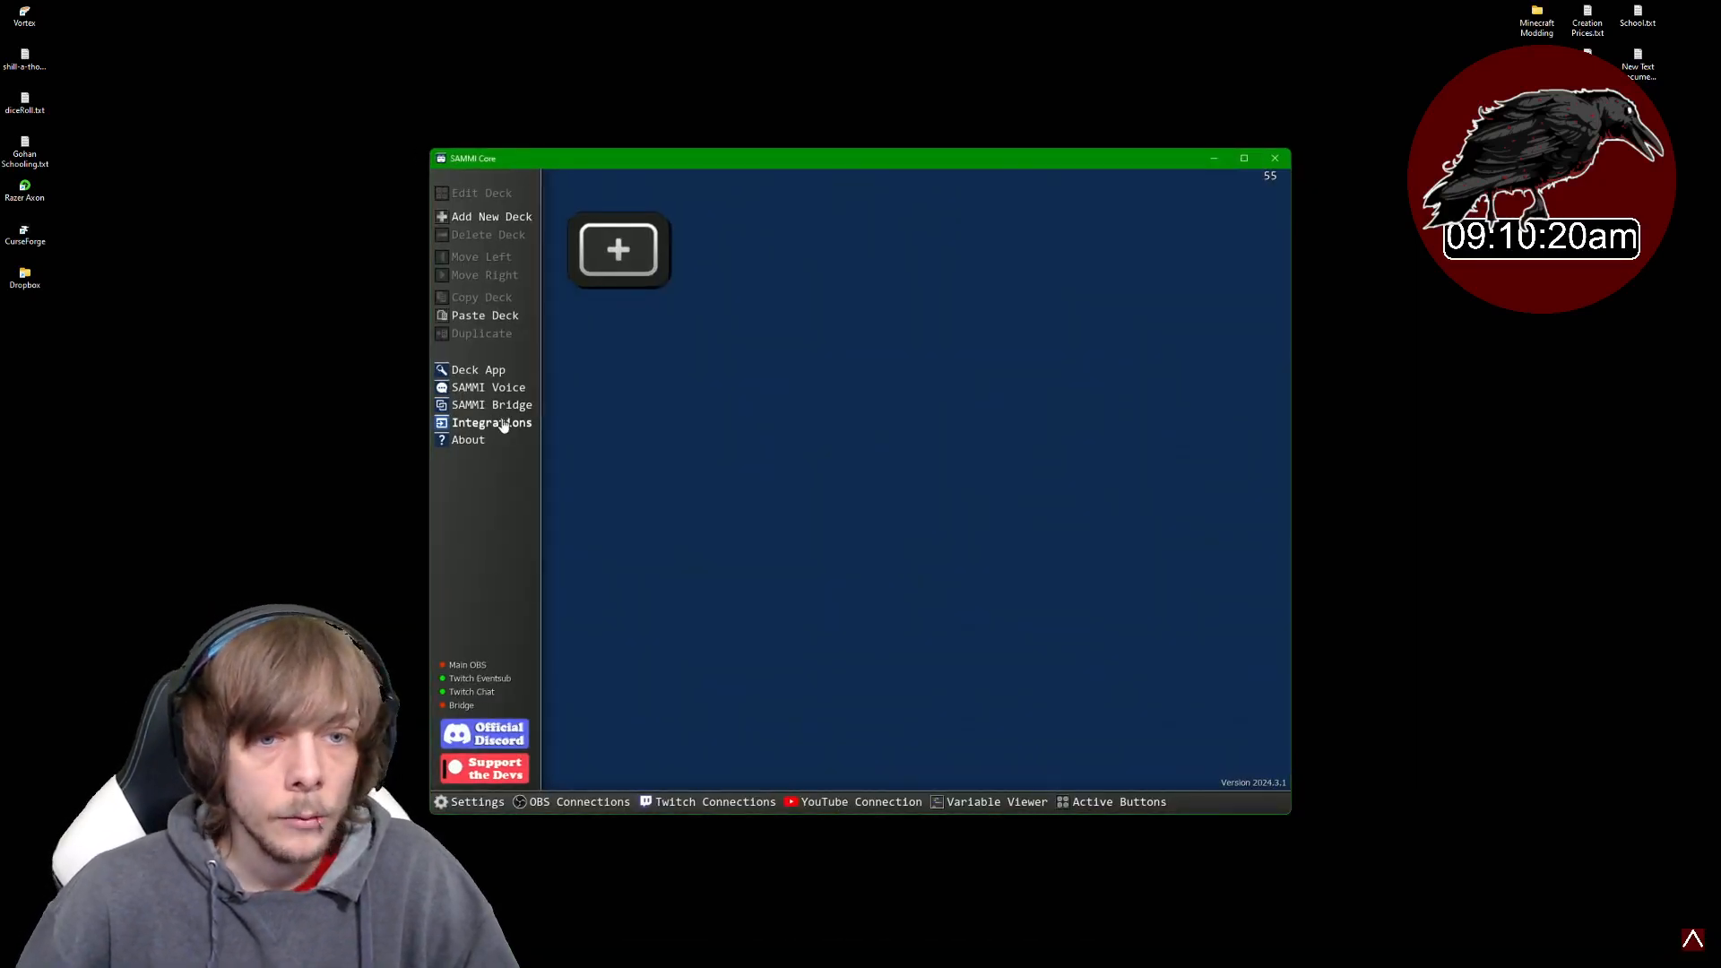
- Install an extension through SAMMI Bridge, picking Tonys Trick or Treat.sef from SAMMI core\Tonys Trick Or Treat\extension
left_click(508, 407)
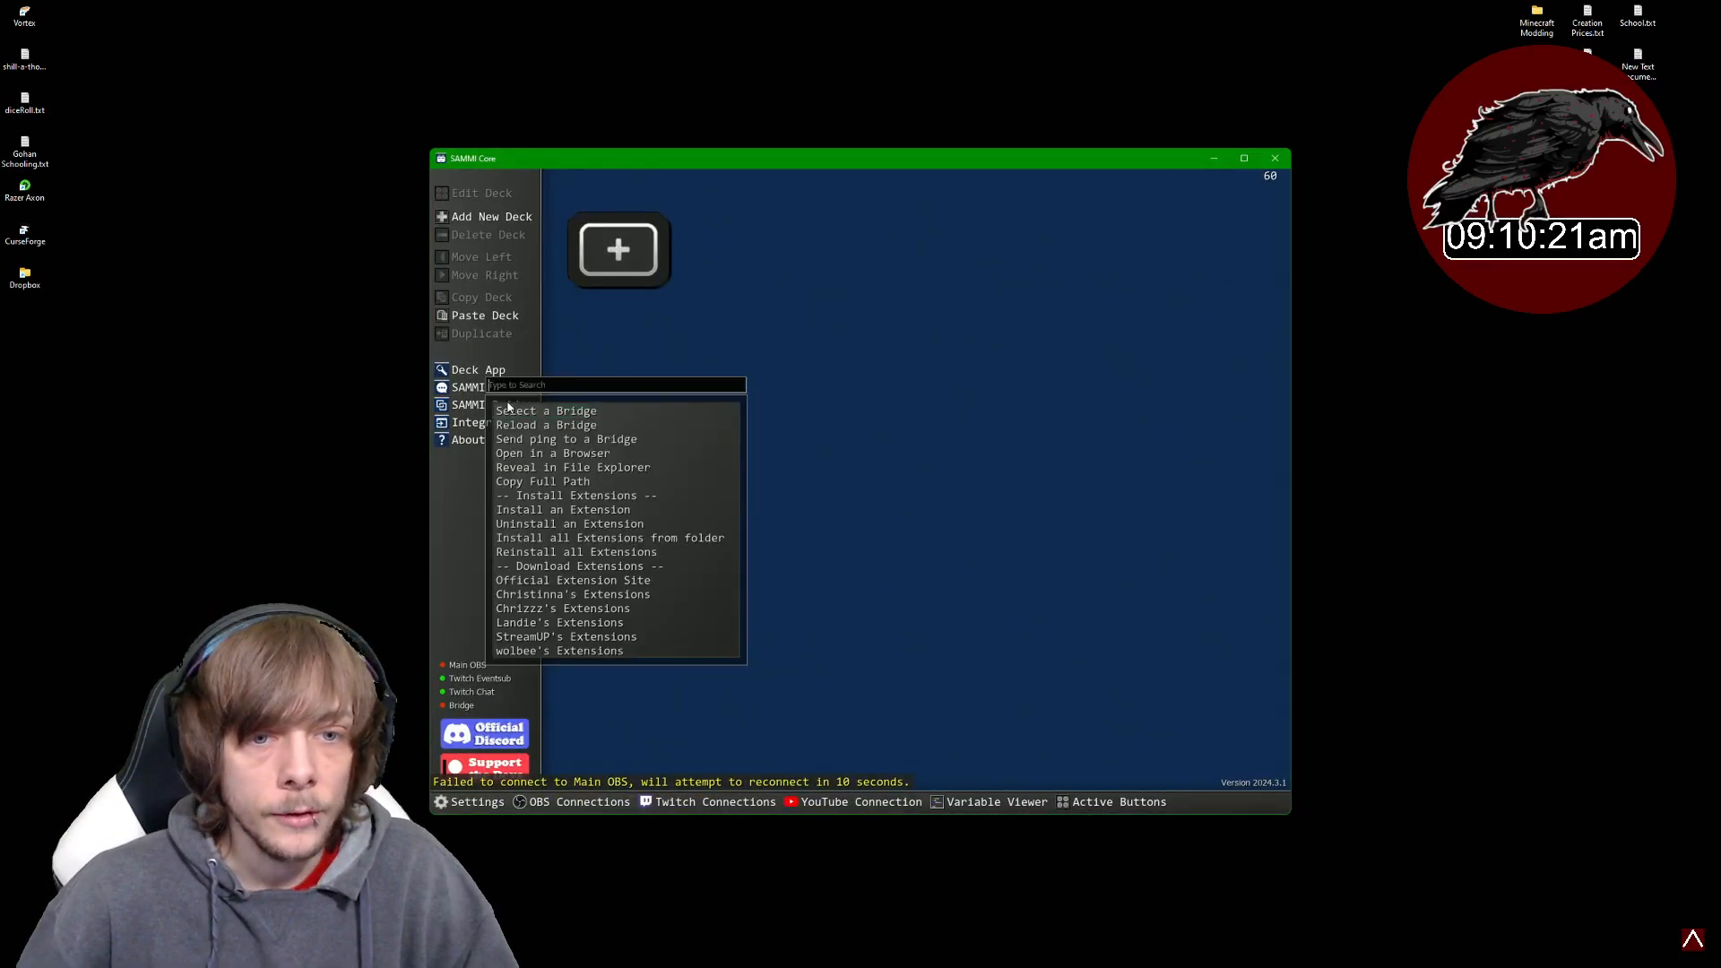
left_click(563, 511)
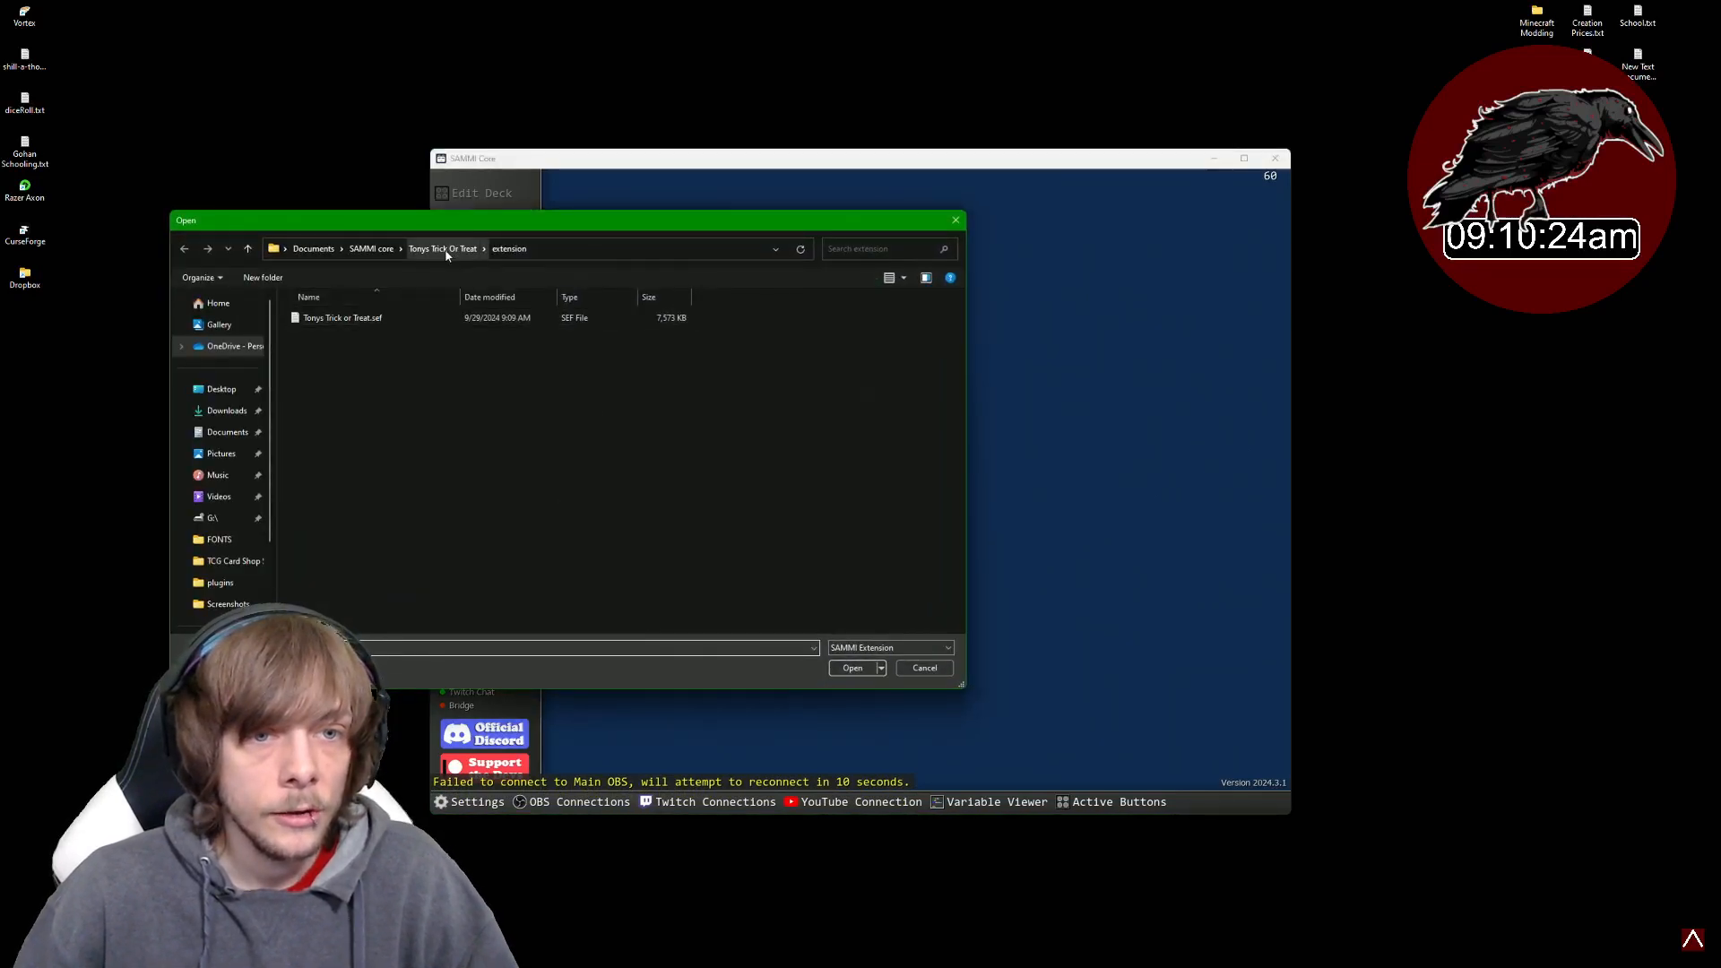
left_click(371, 248)
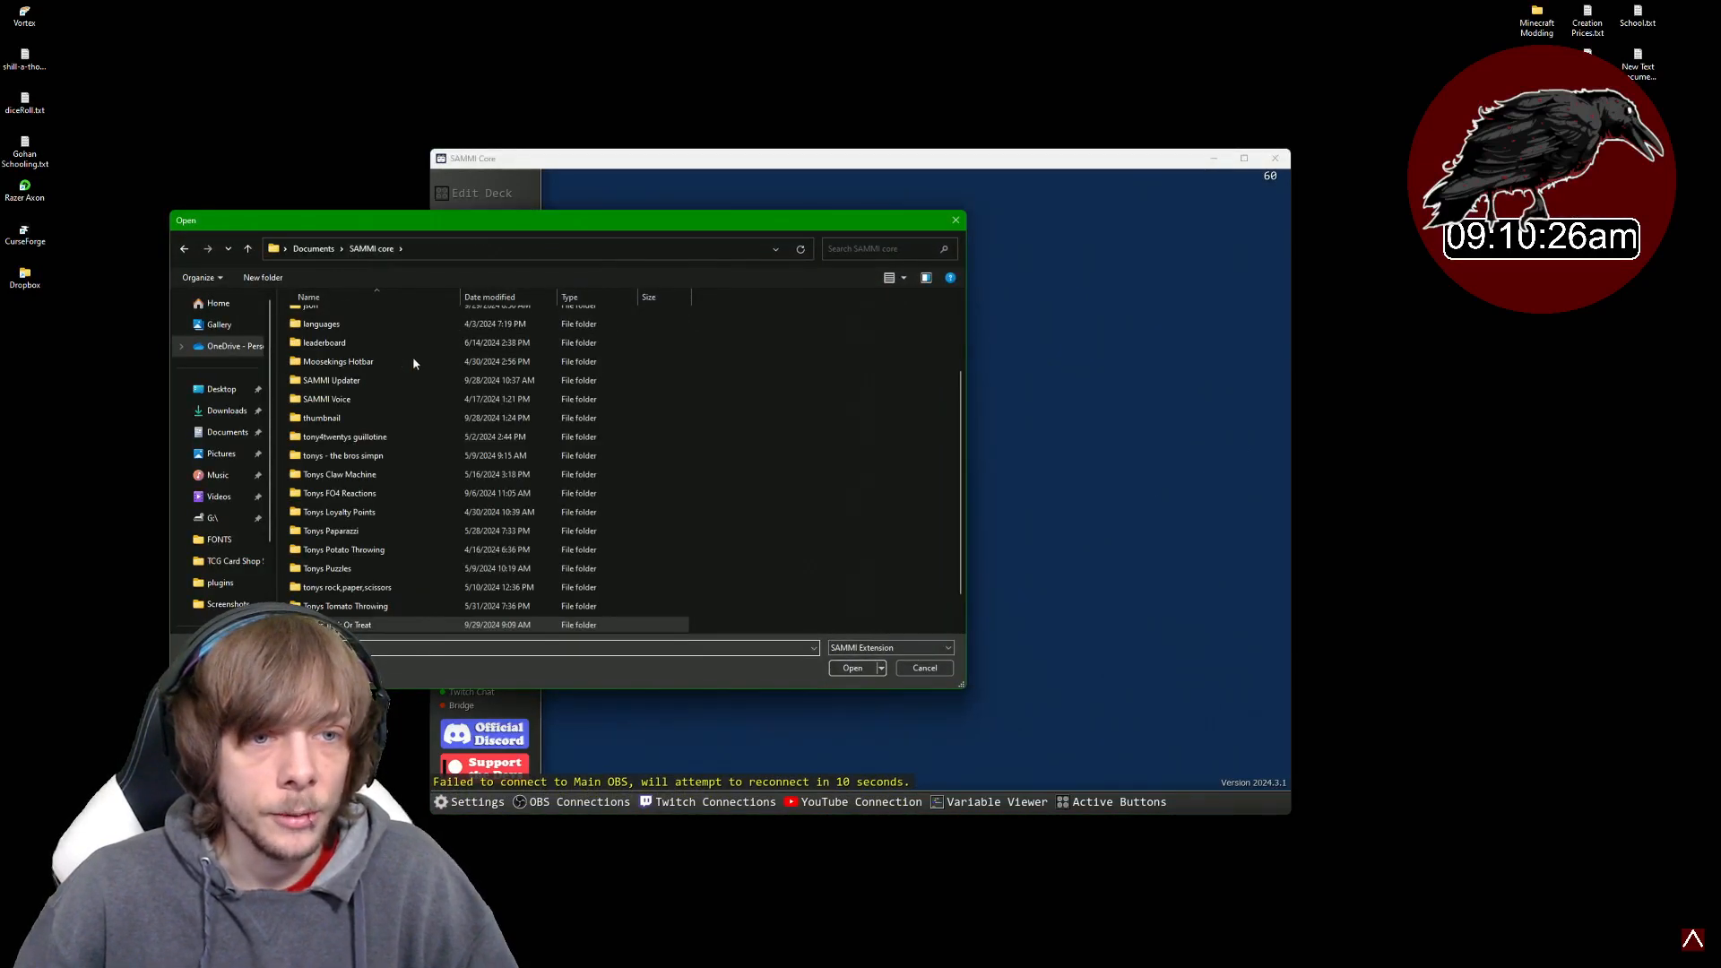
double_click(357, 625)
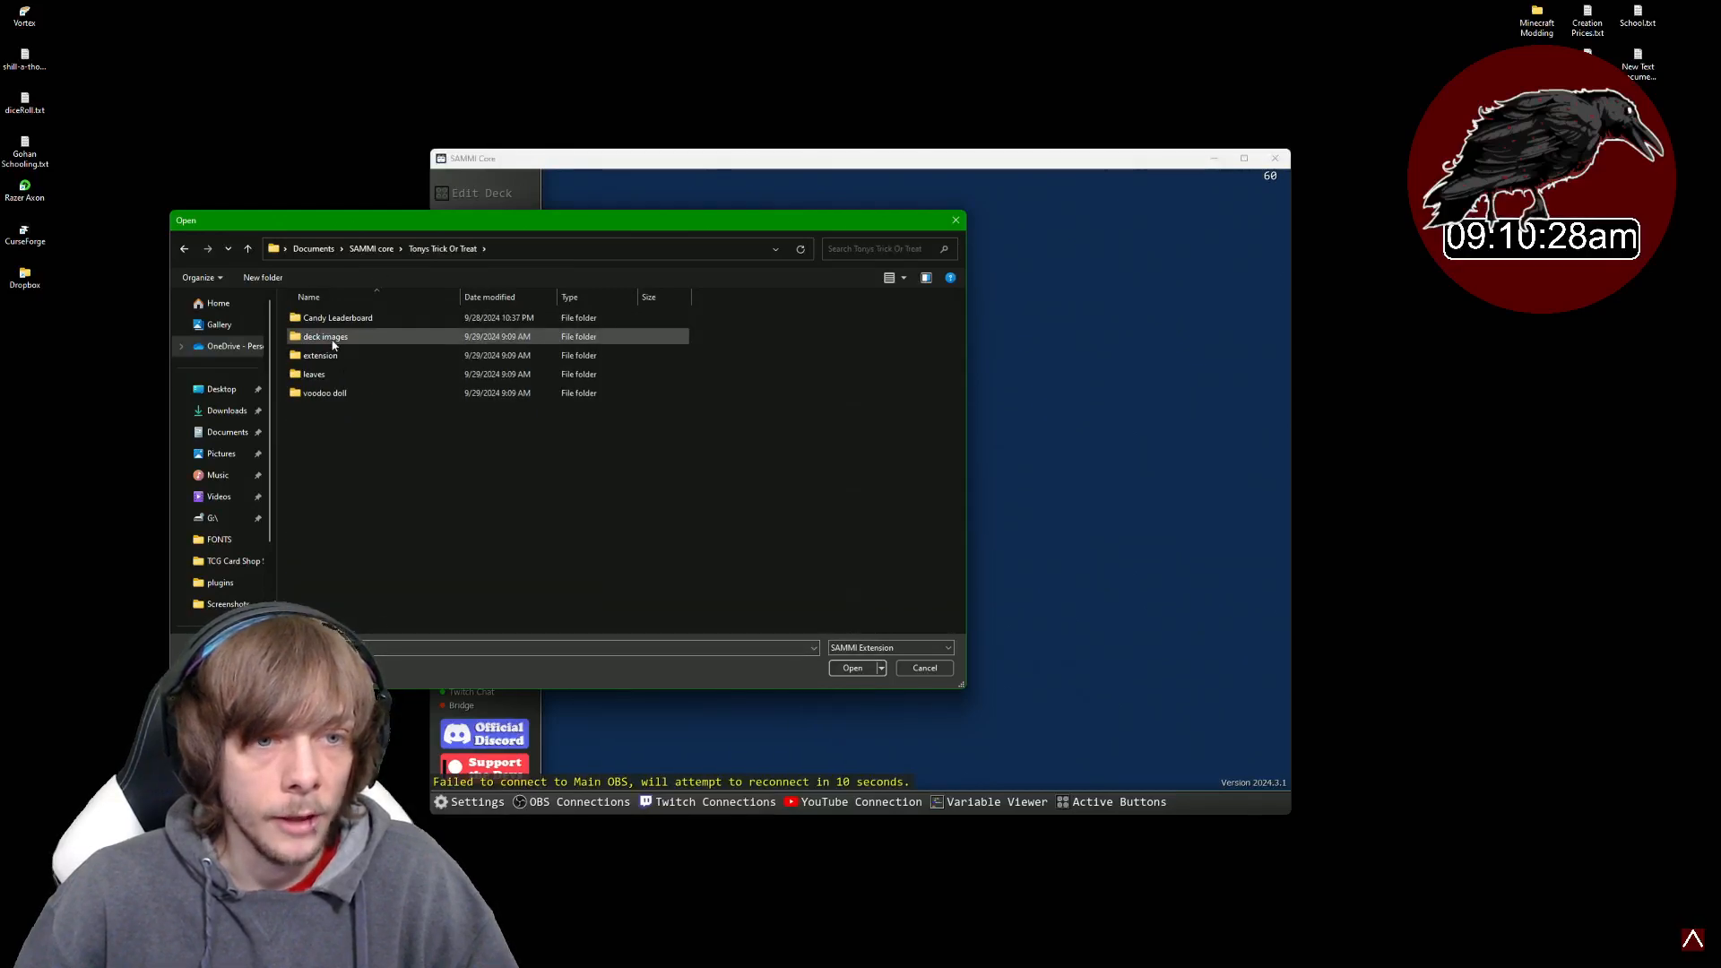
double_click(336, 356)
left_click(336, 323)
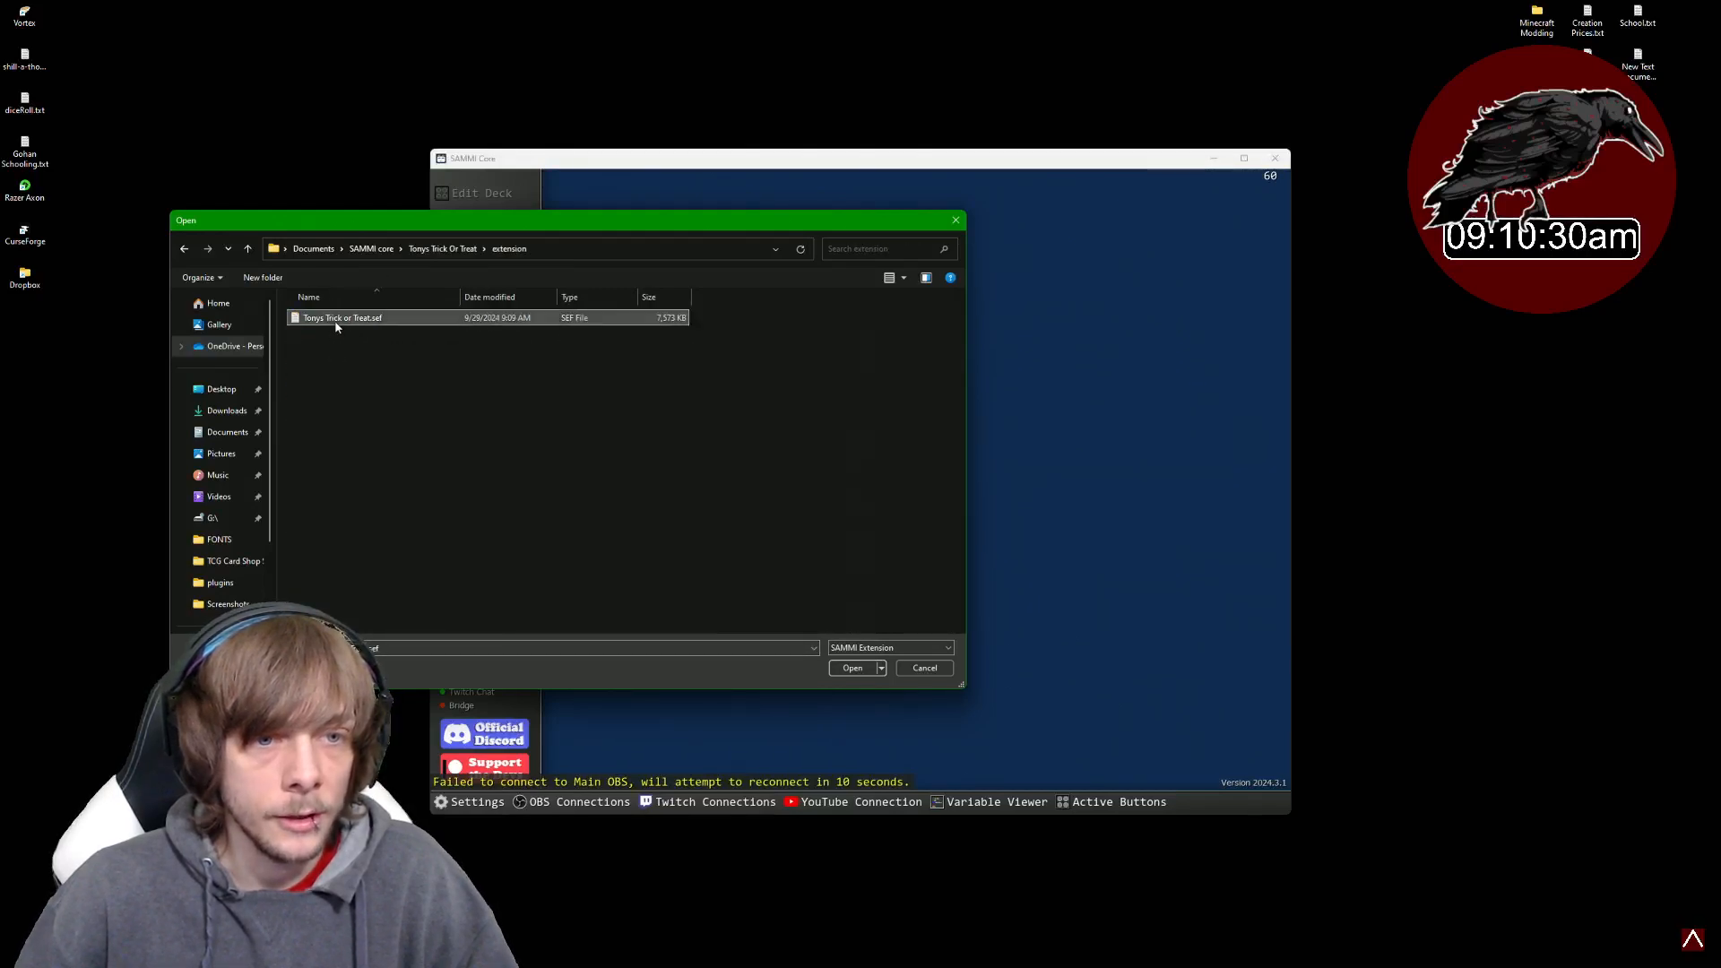
left_click(852, 667)
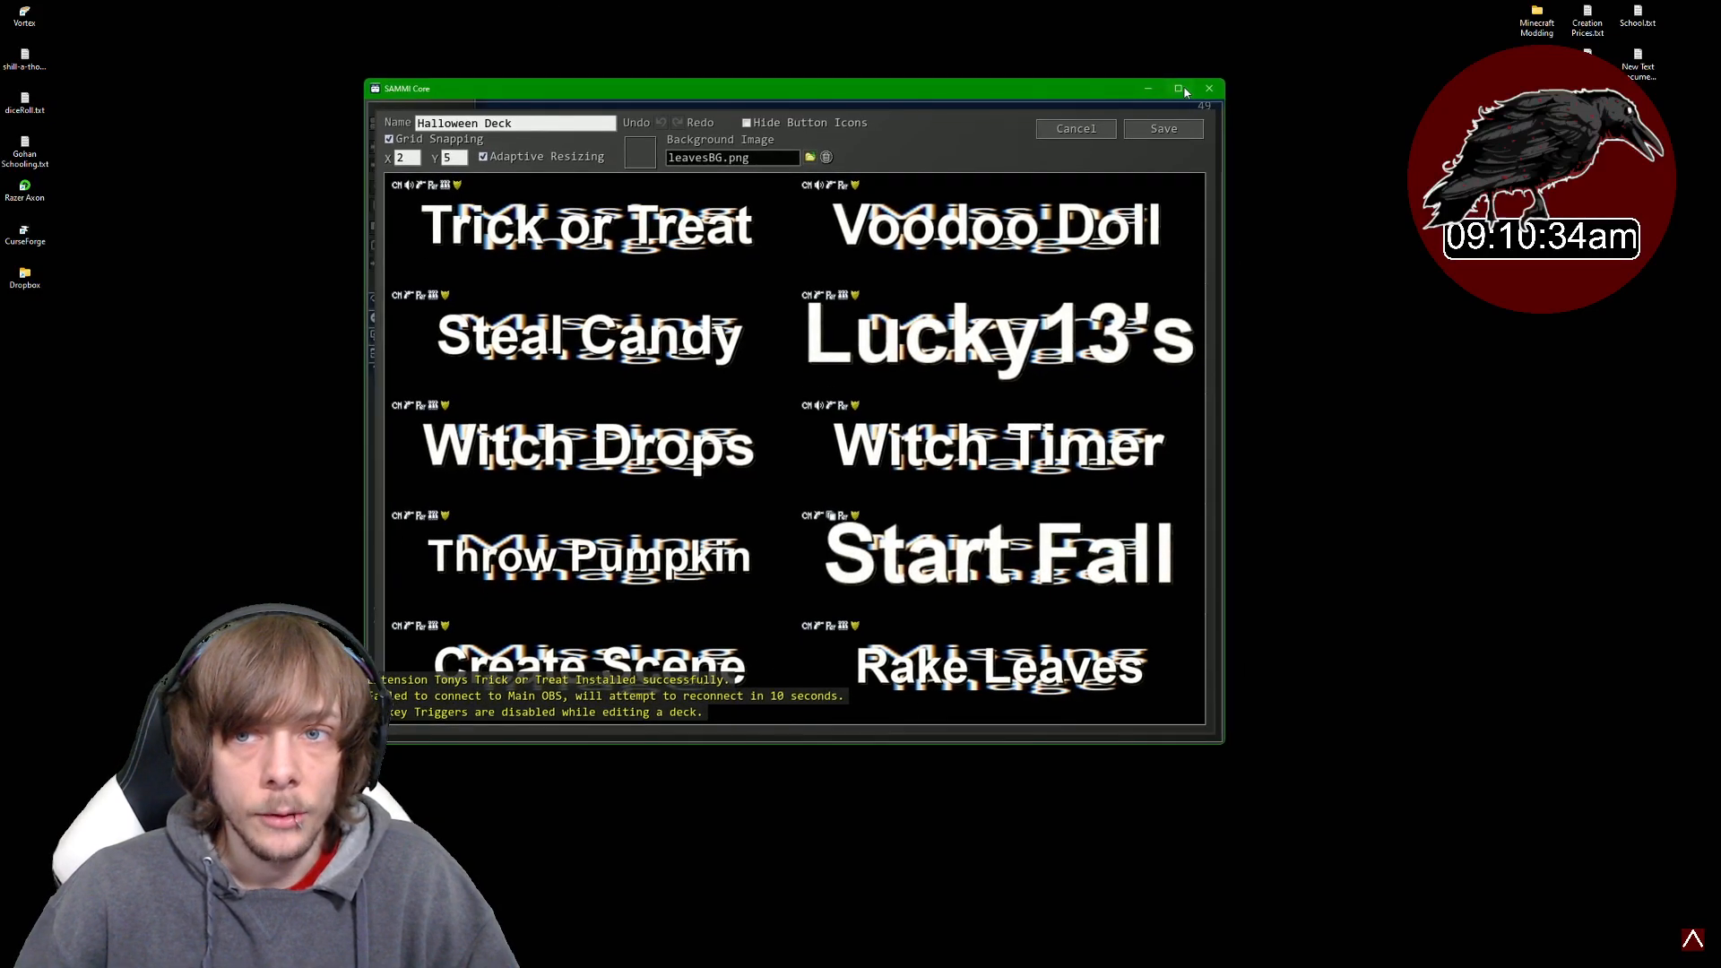
- Maximize the Halloween Deck editor window and open the background image browser
left_click(1179, 89)
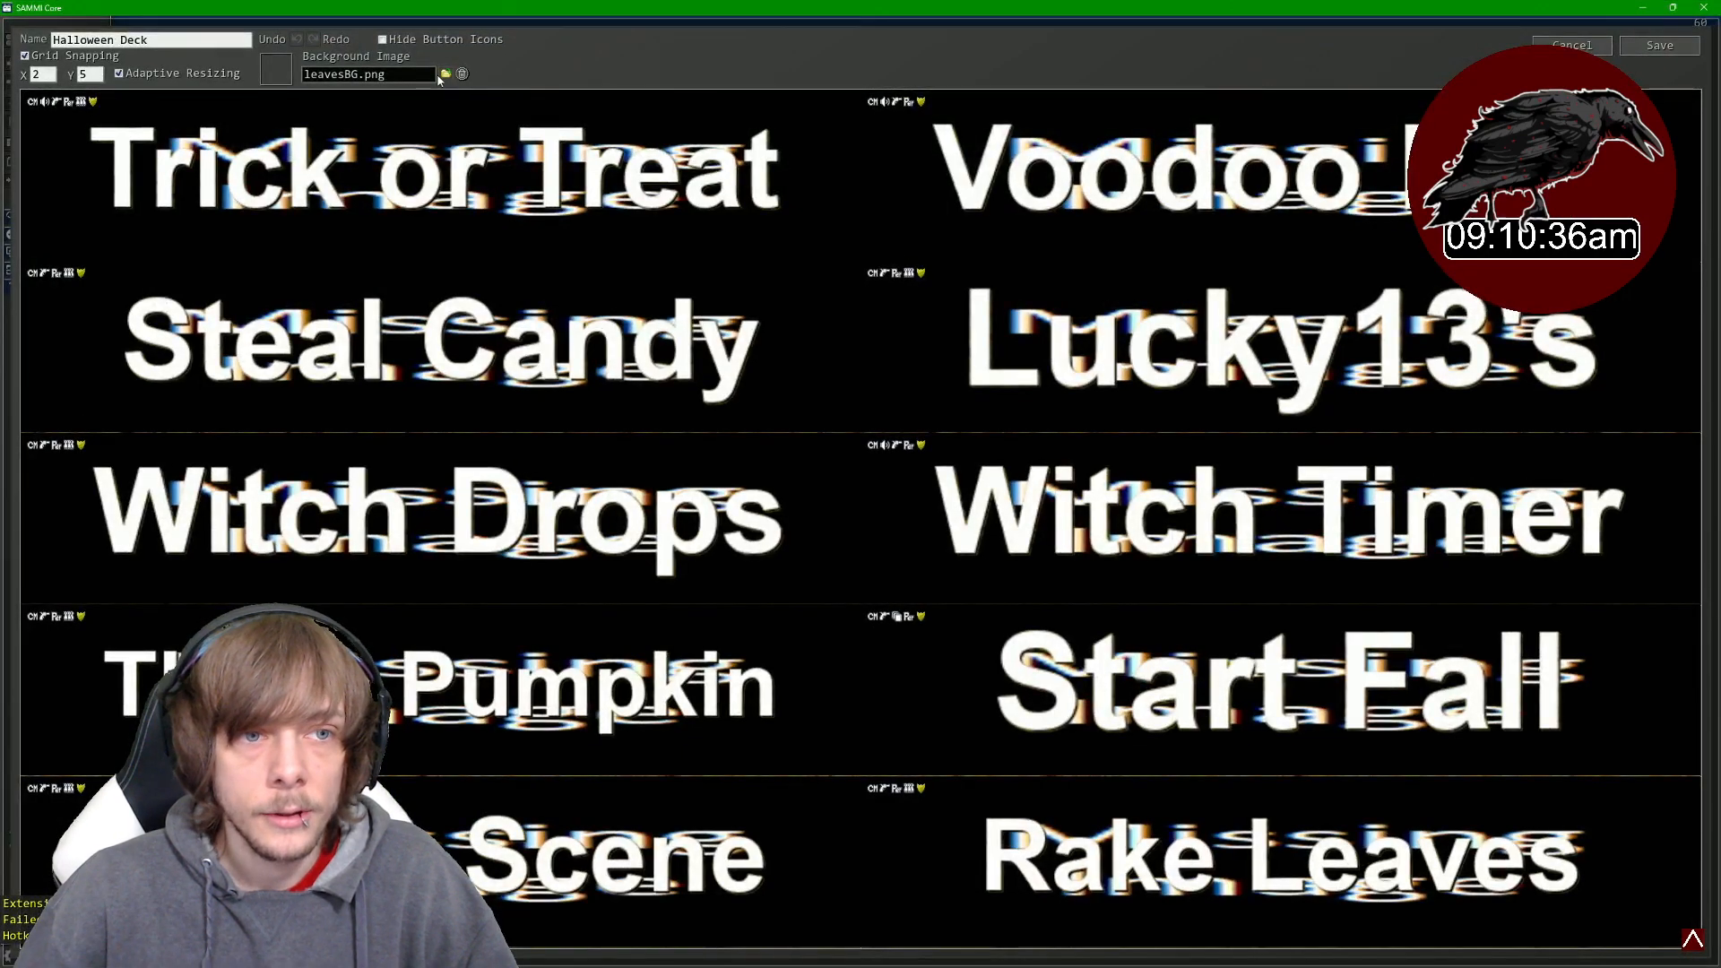
left_click(446, 76)
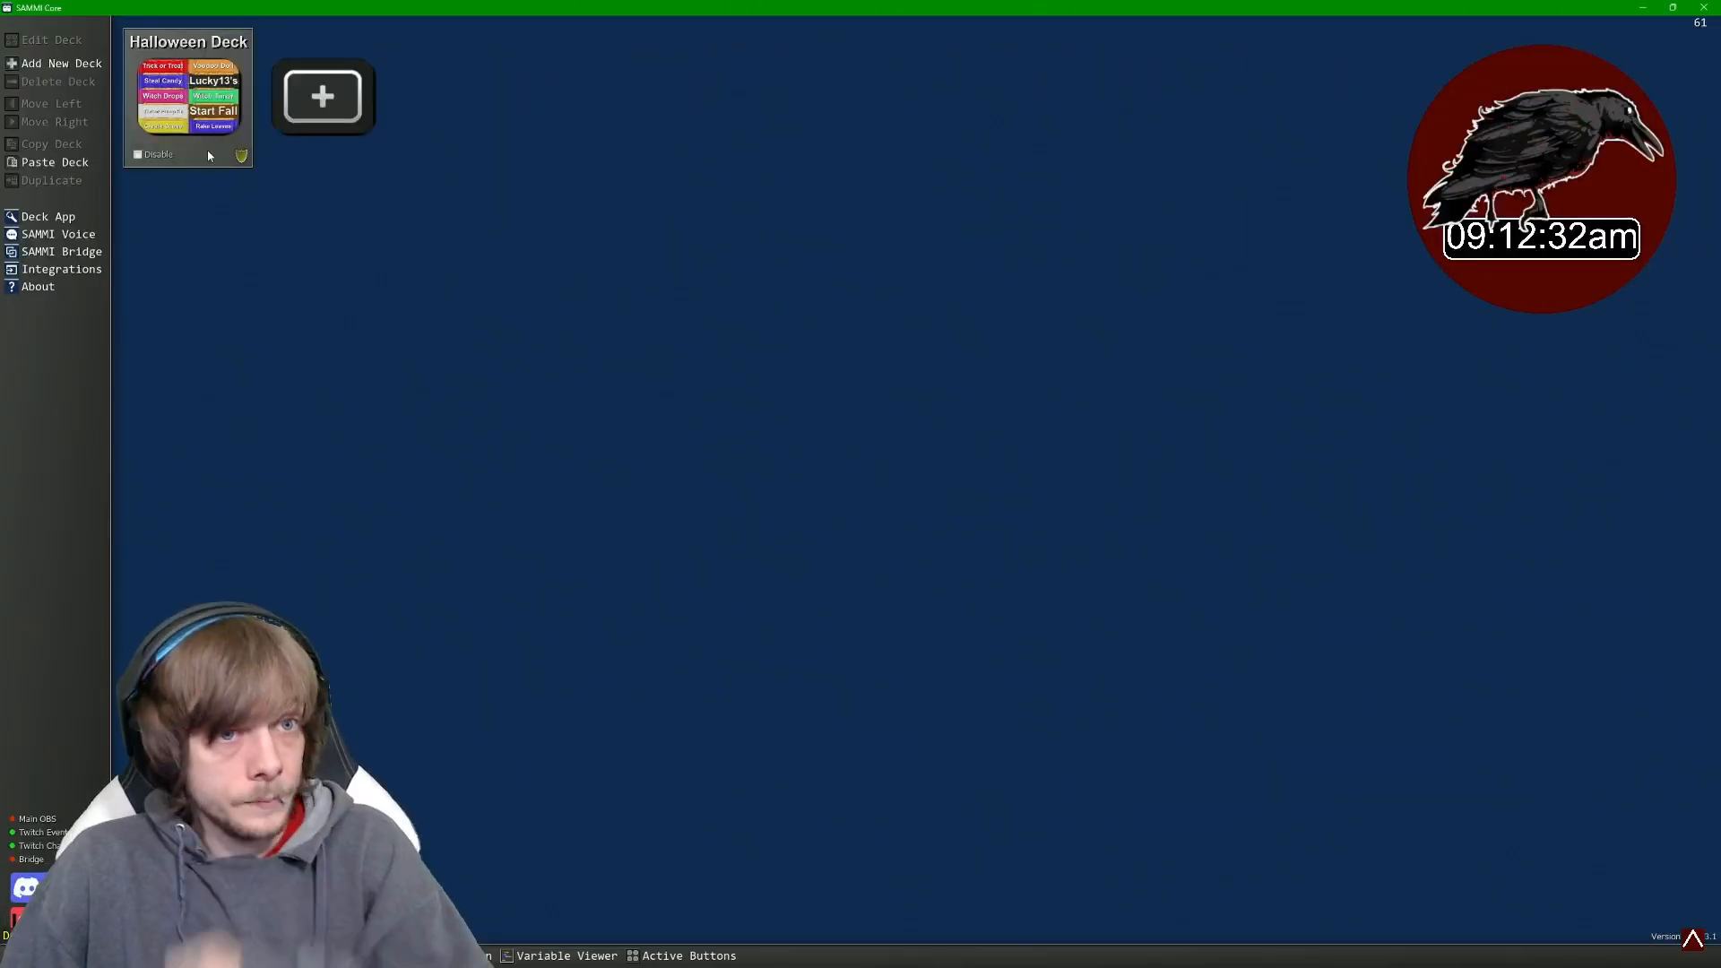
- Reopen the Halloween Deck and open the Create Scene button's command editor
double_click(209, 156)
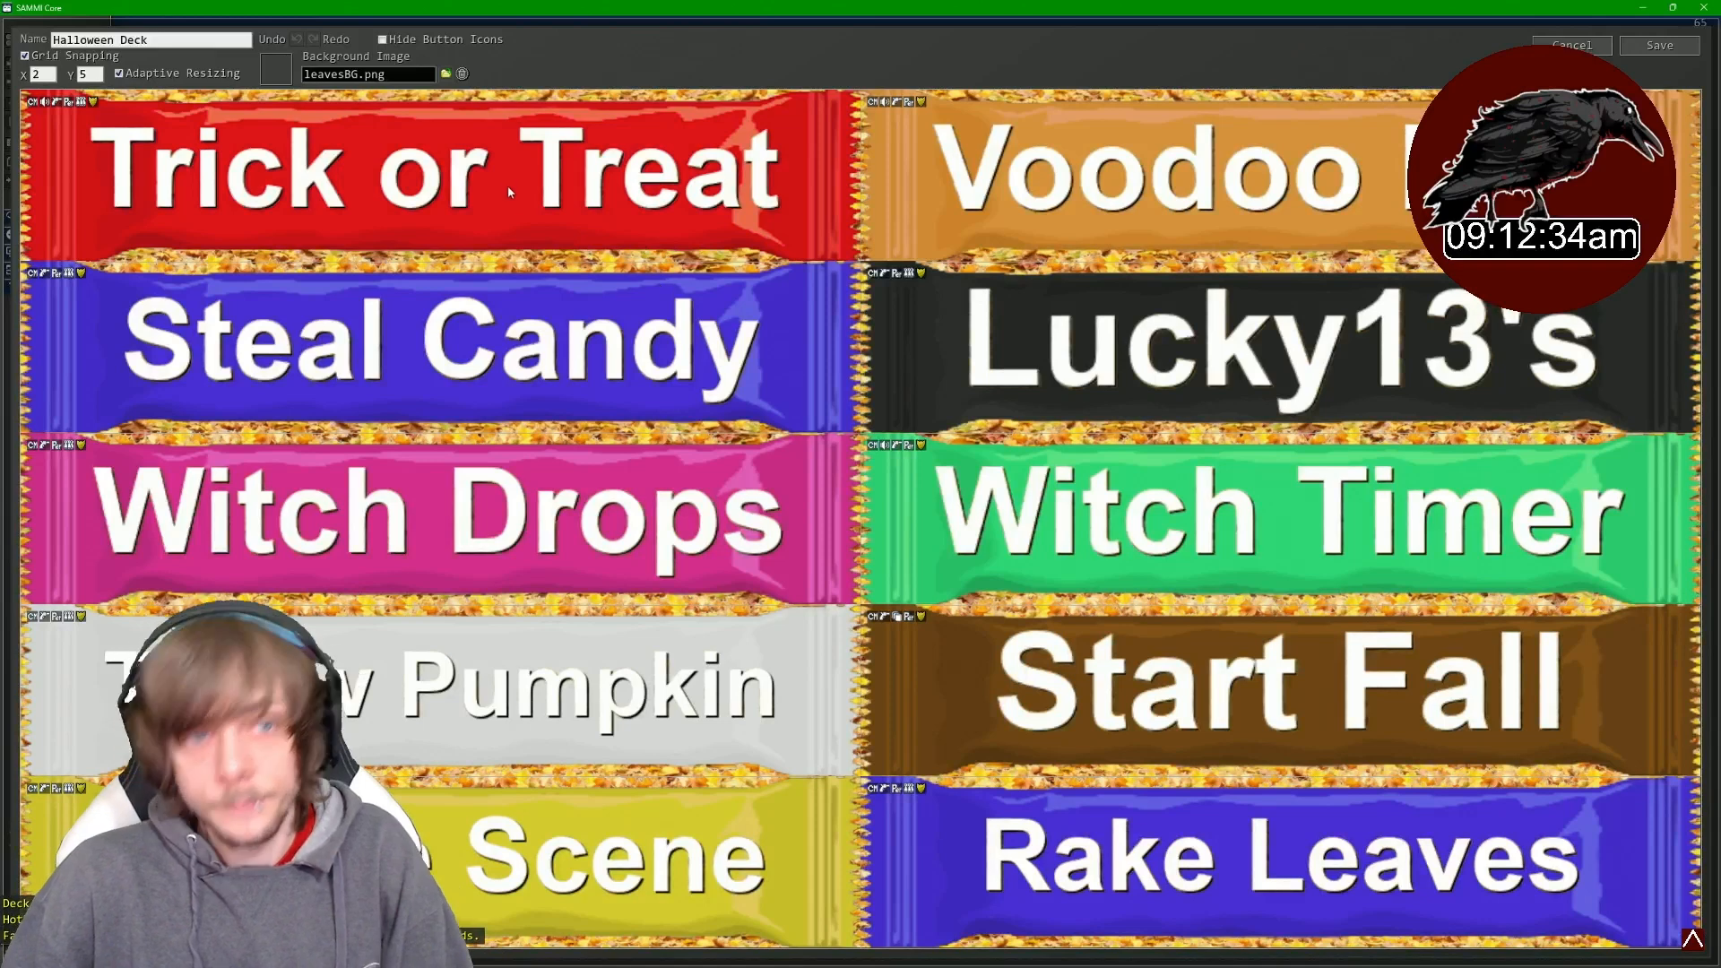
double_click(452, 829)
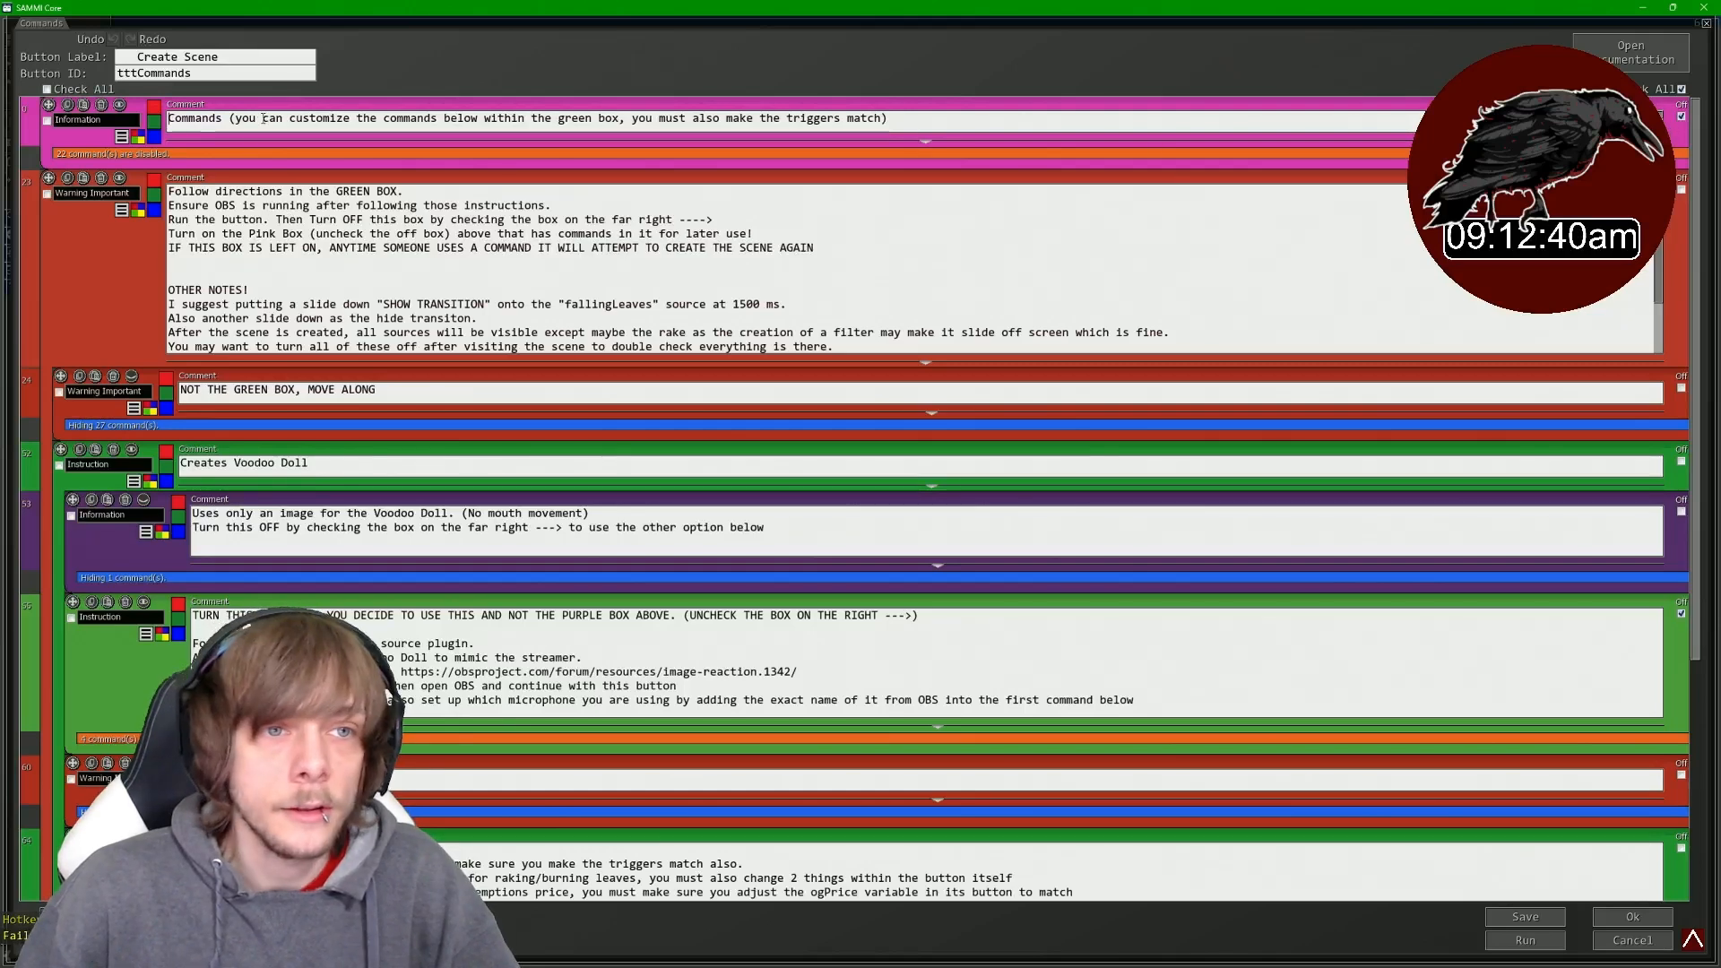
- Read through the setup instructions in the Create Scene button's comment boxes
left_click_drag(243, 119, 610, 127)
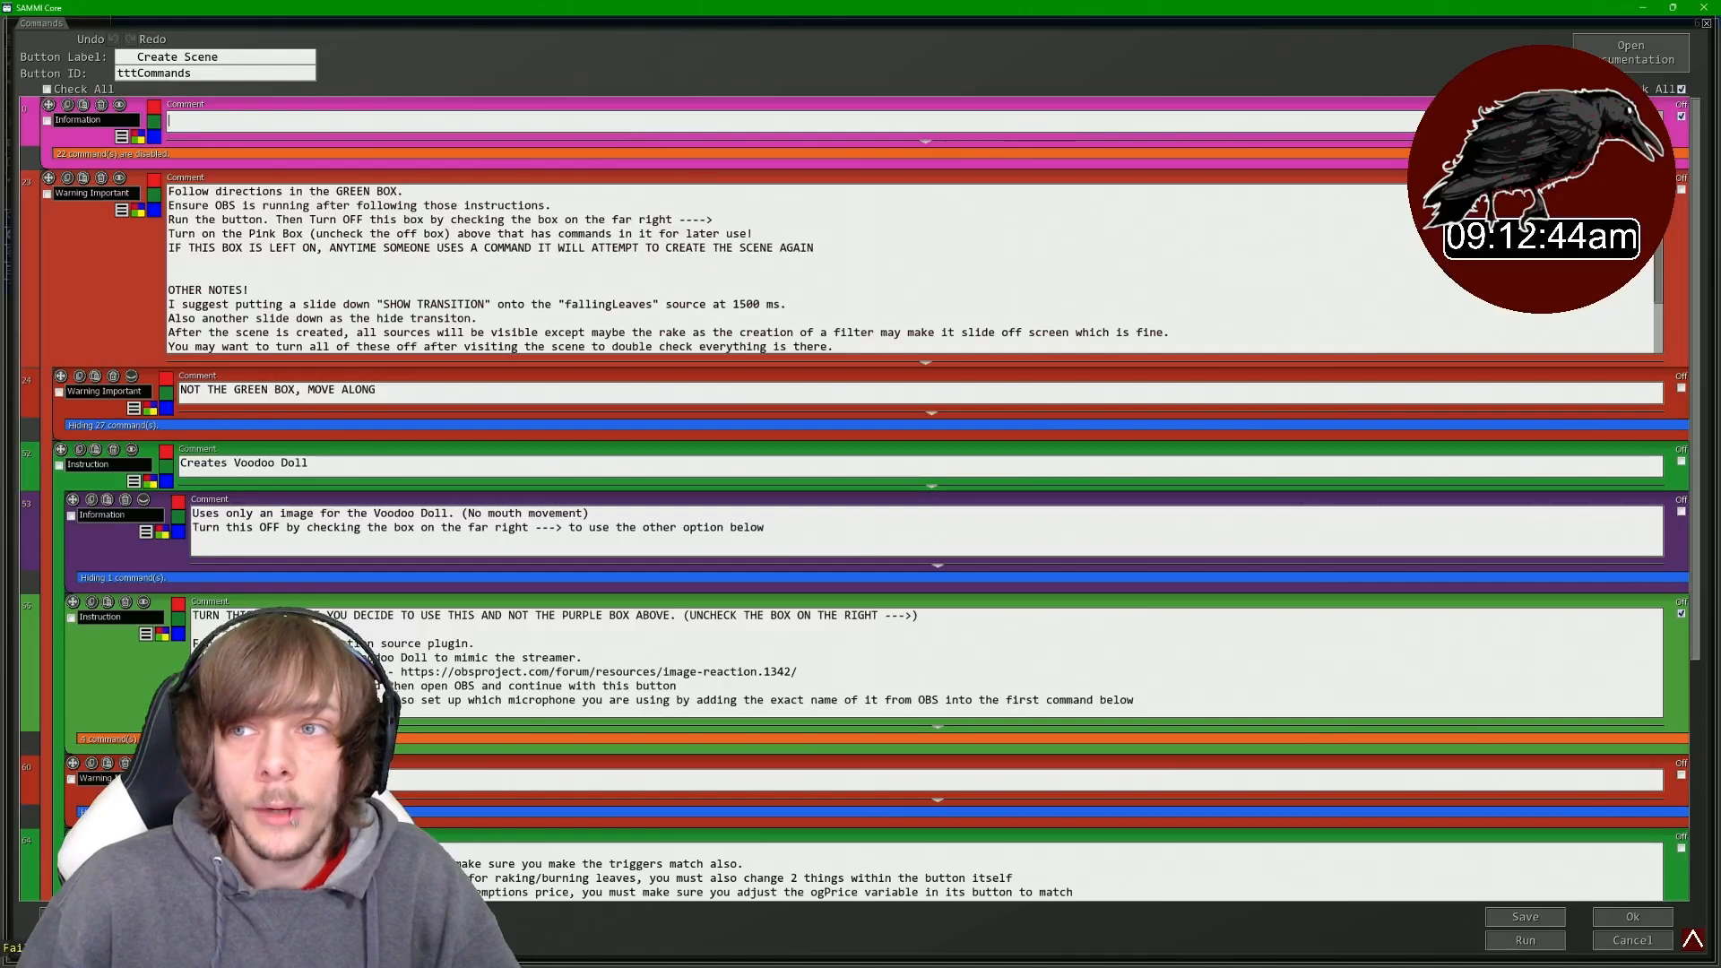
left_click(1661, 102)
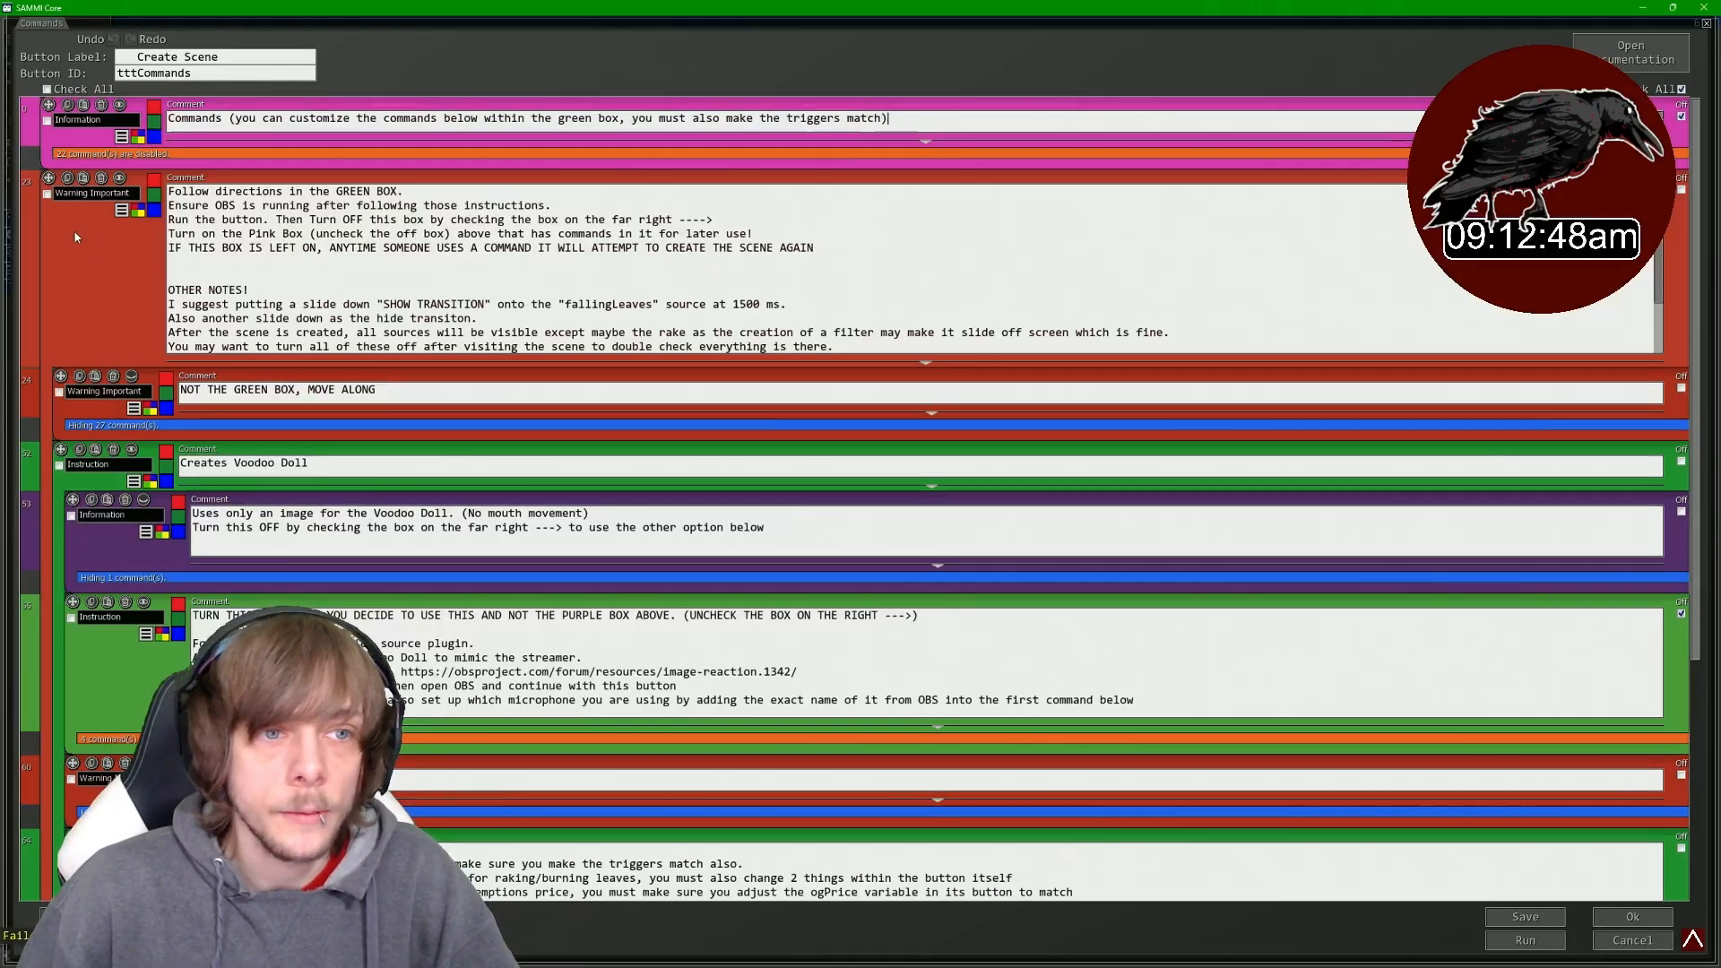
left_click(257, 215)
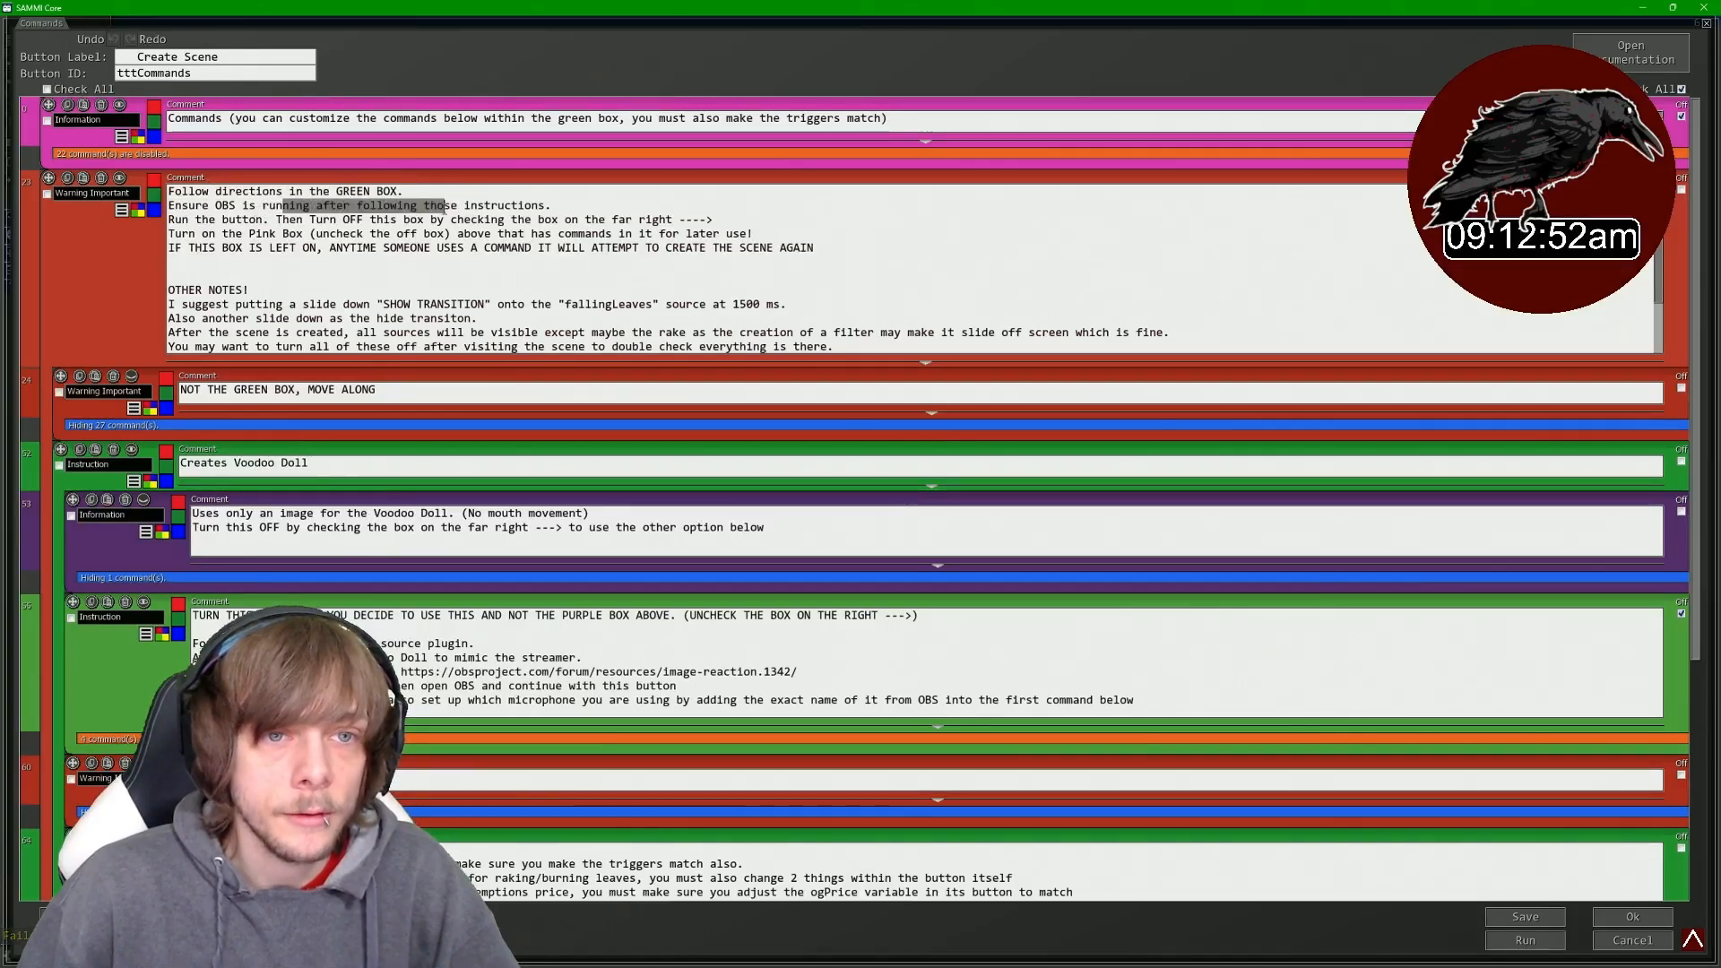
left_click_drag(446, 207, 551, 206)
left_click_drag(197, 222, 268, 222)
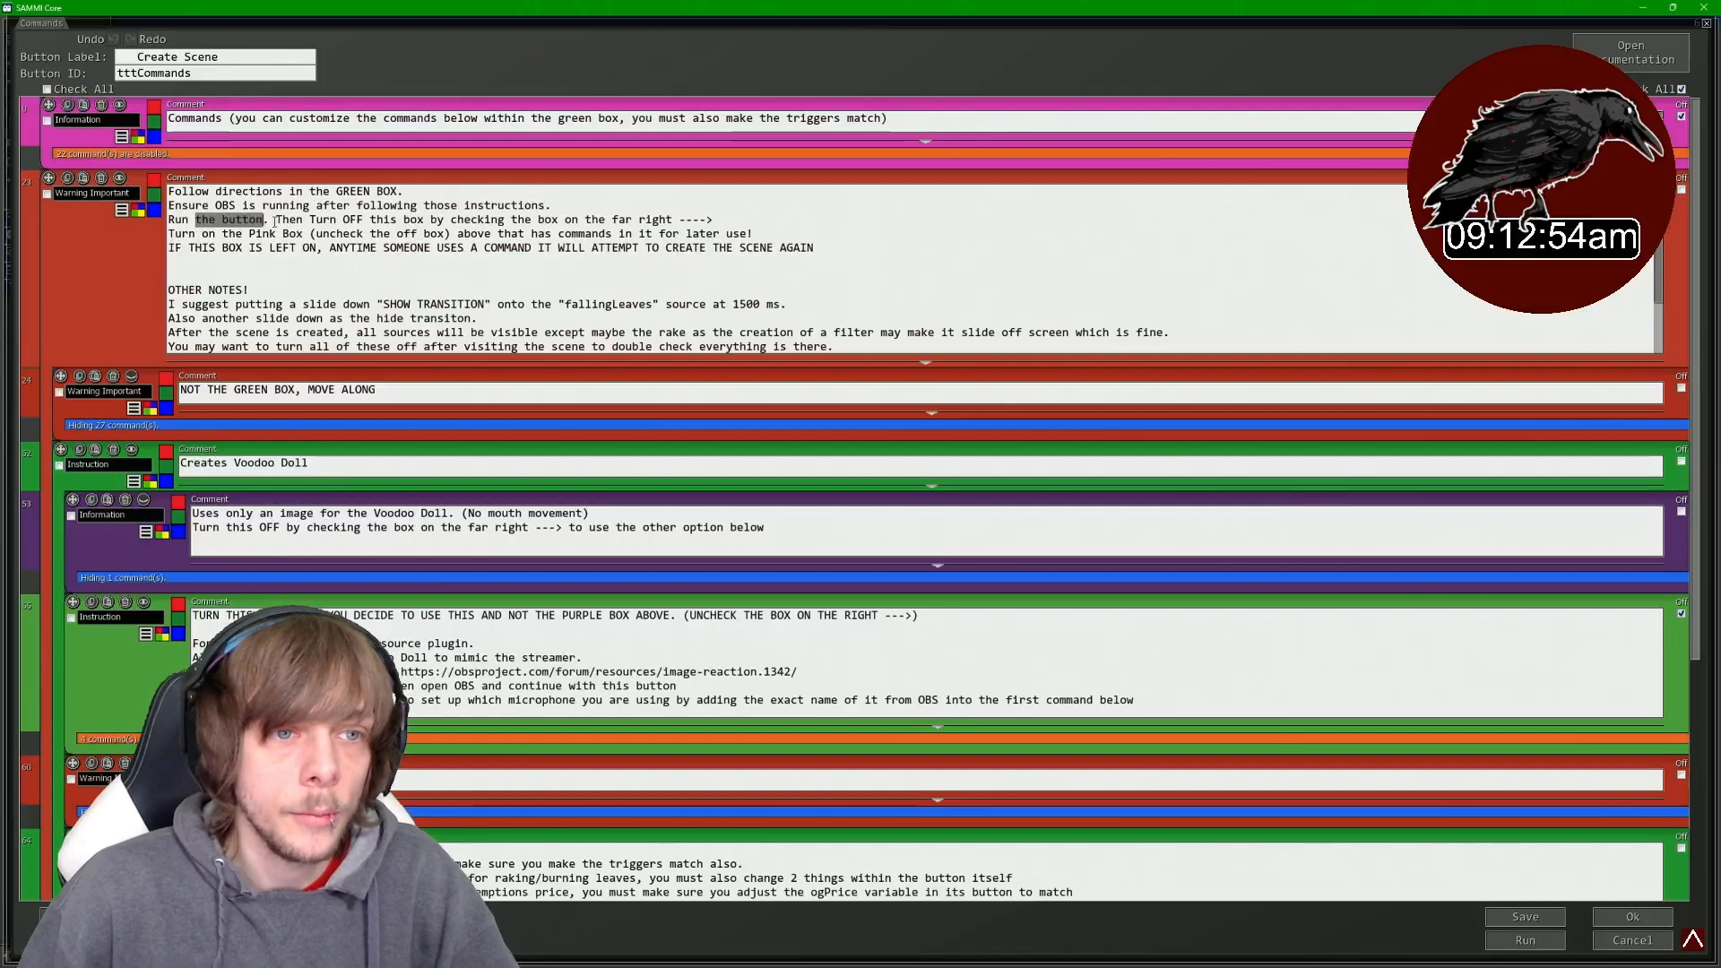
left_click_drag(417, 219, 313, 234)
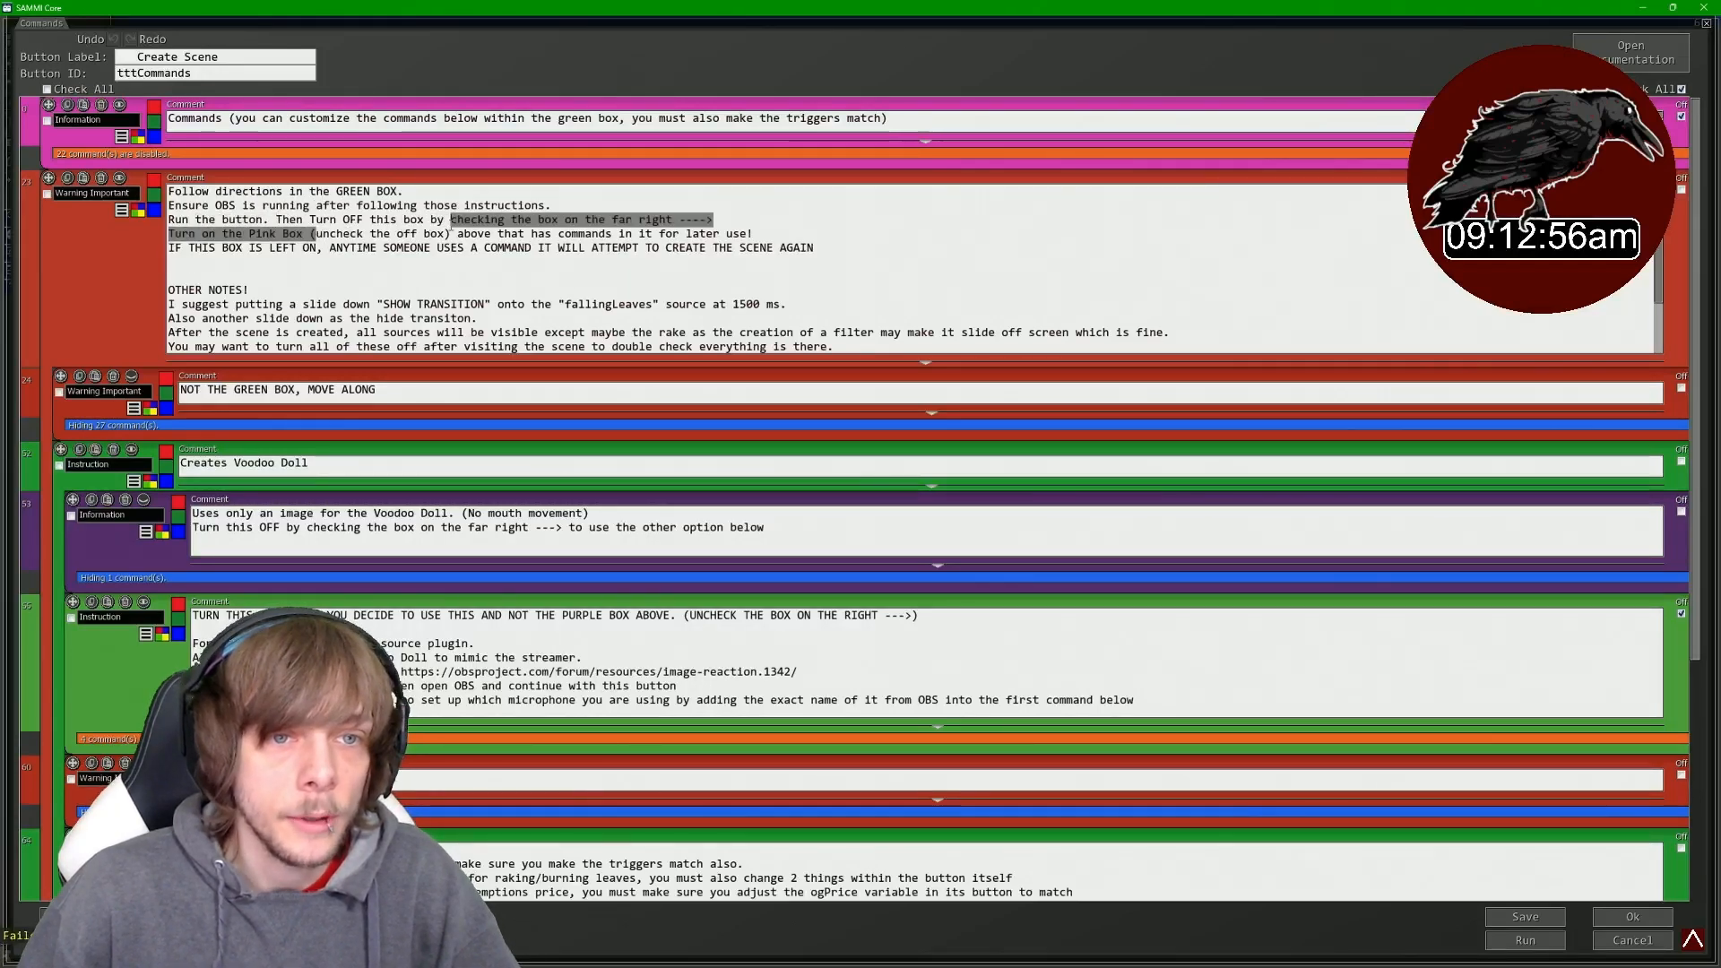
- Highlight the green box's lines about running the button and turning the box off afterwards
left_click(567, 226)
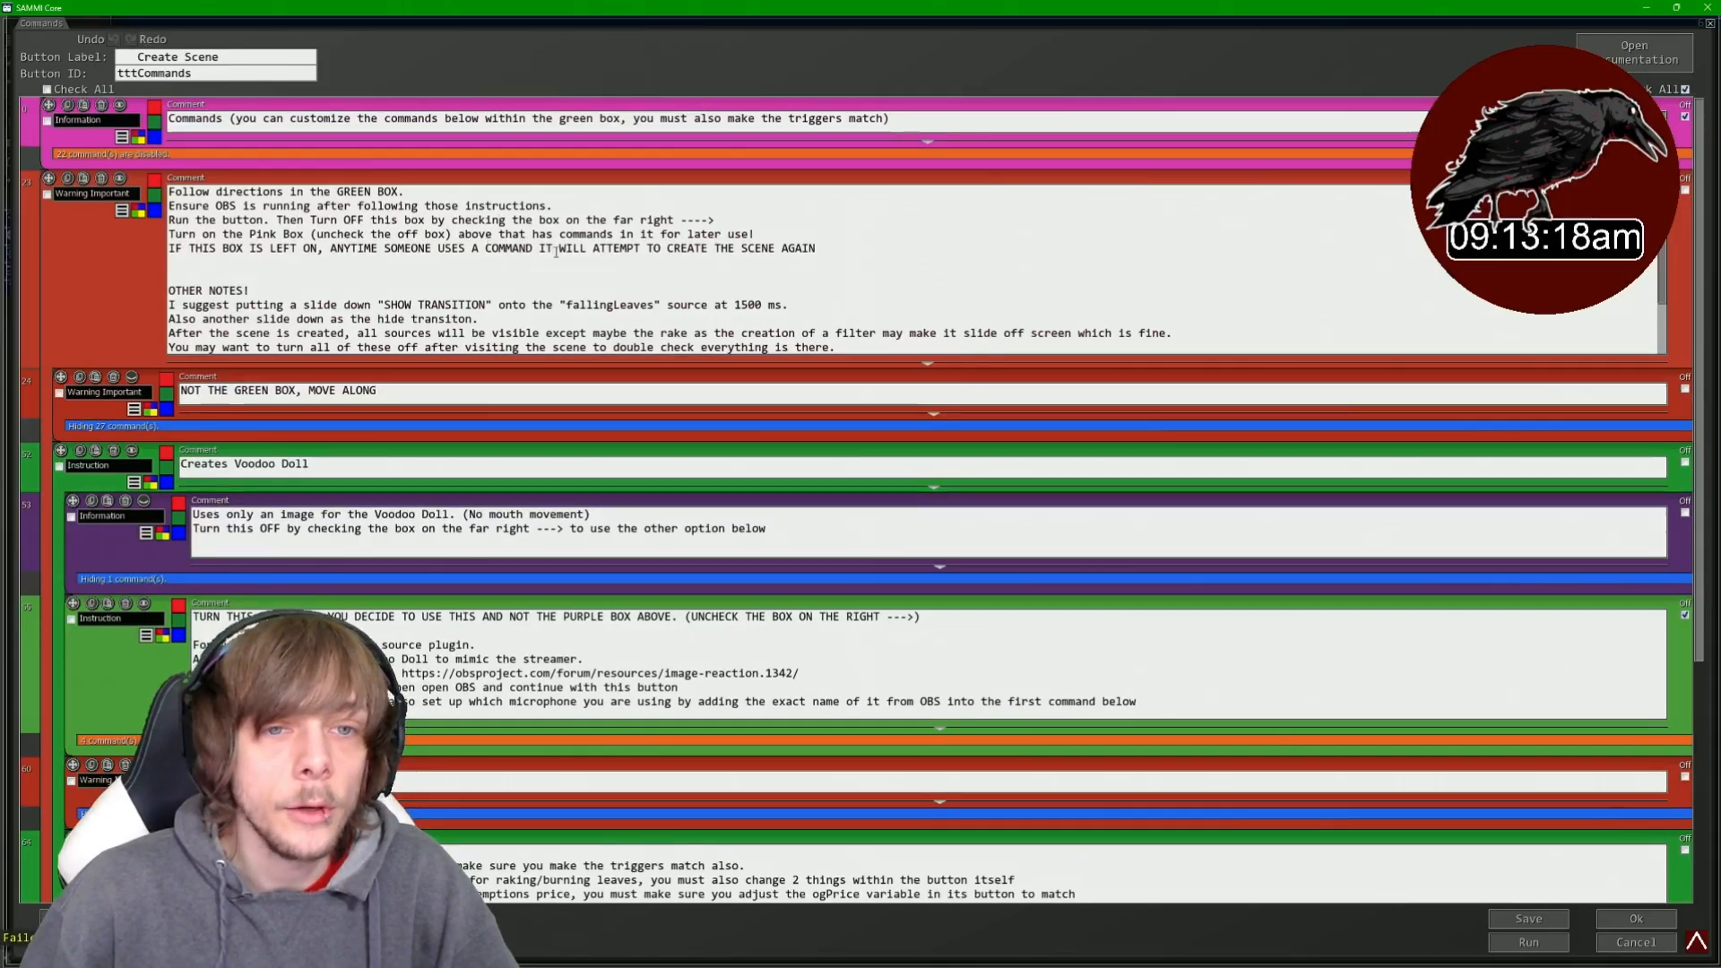
left_click(202, 263)
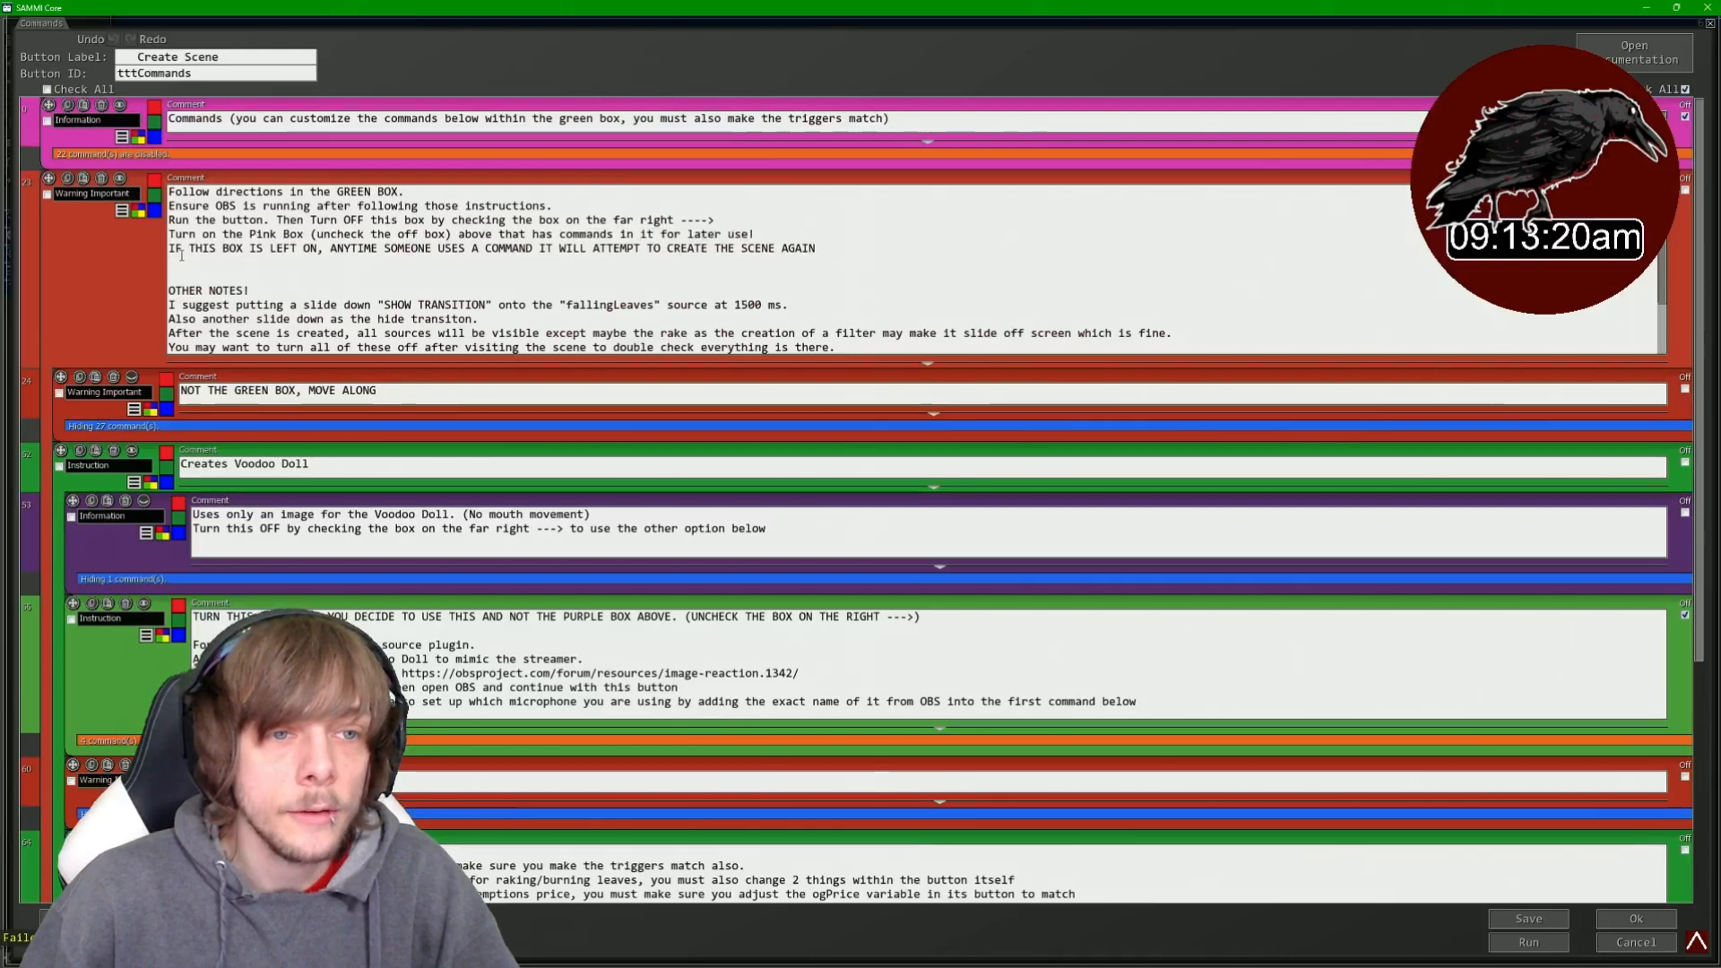
left_click_drag(171, 250, 500, 250)
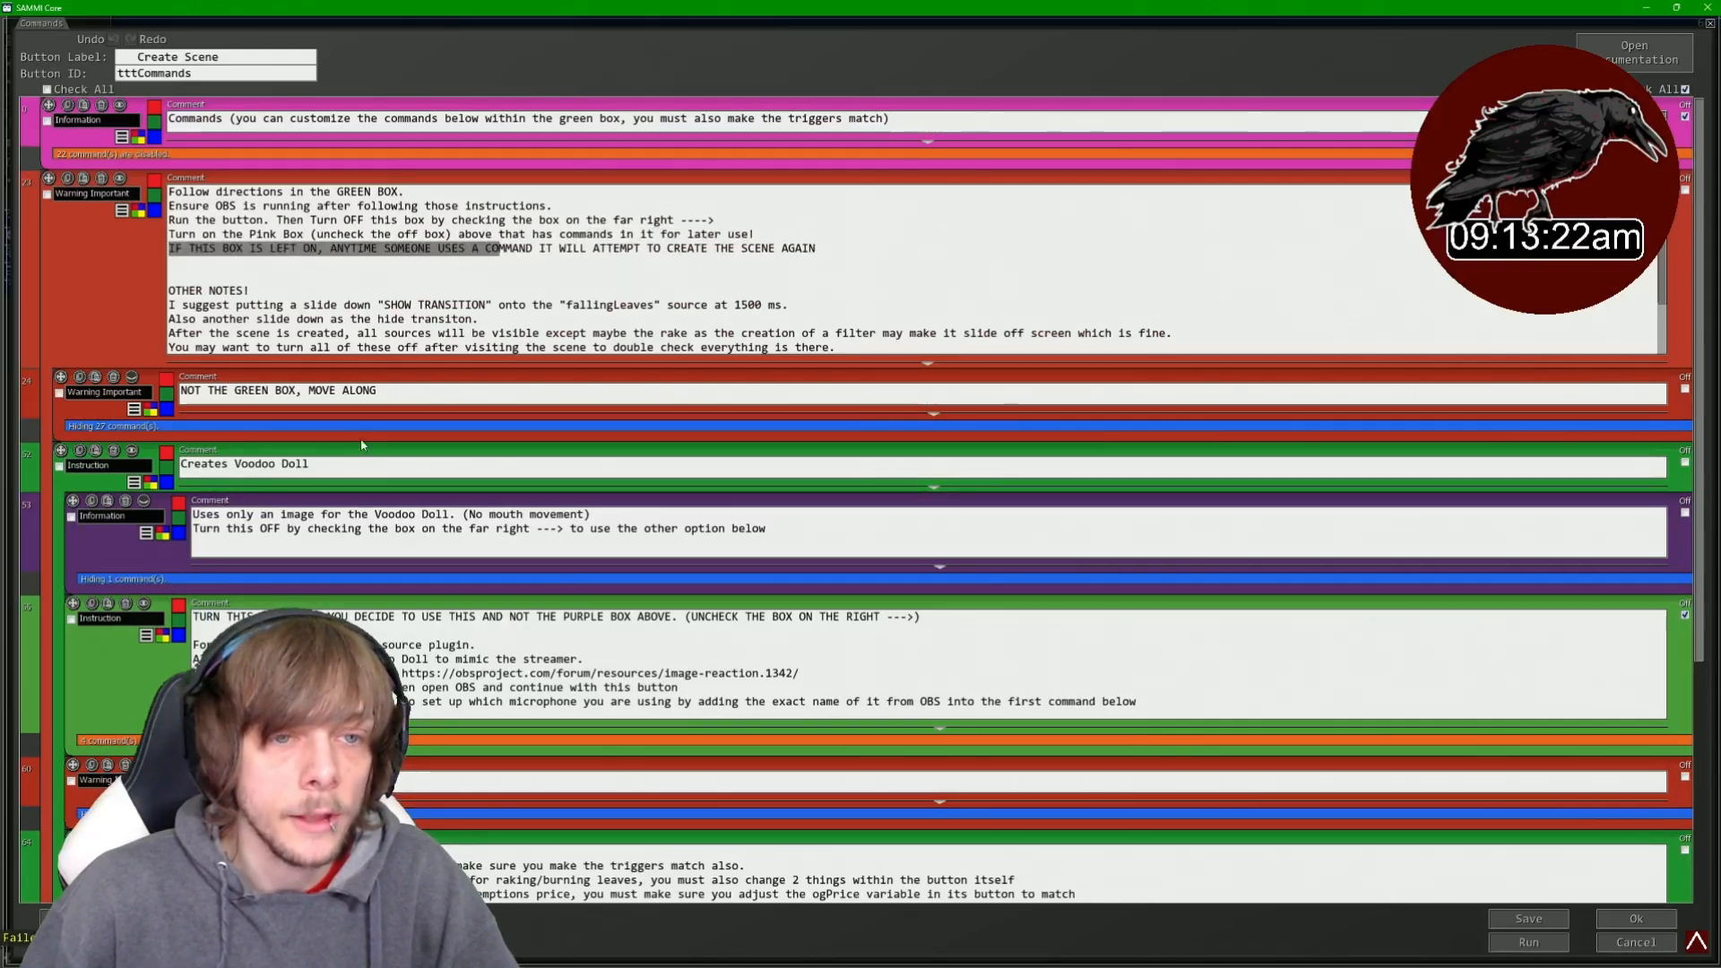
left_click(549, 248)
left_click_drag(546, 249, 820, 250)
left_click(821, 250)
scroll(438, 264, "down", 1)
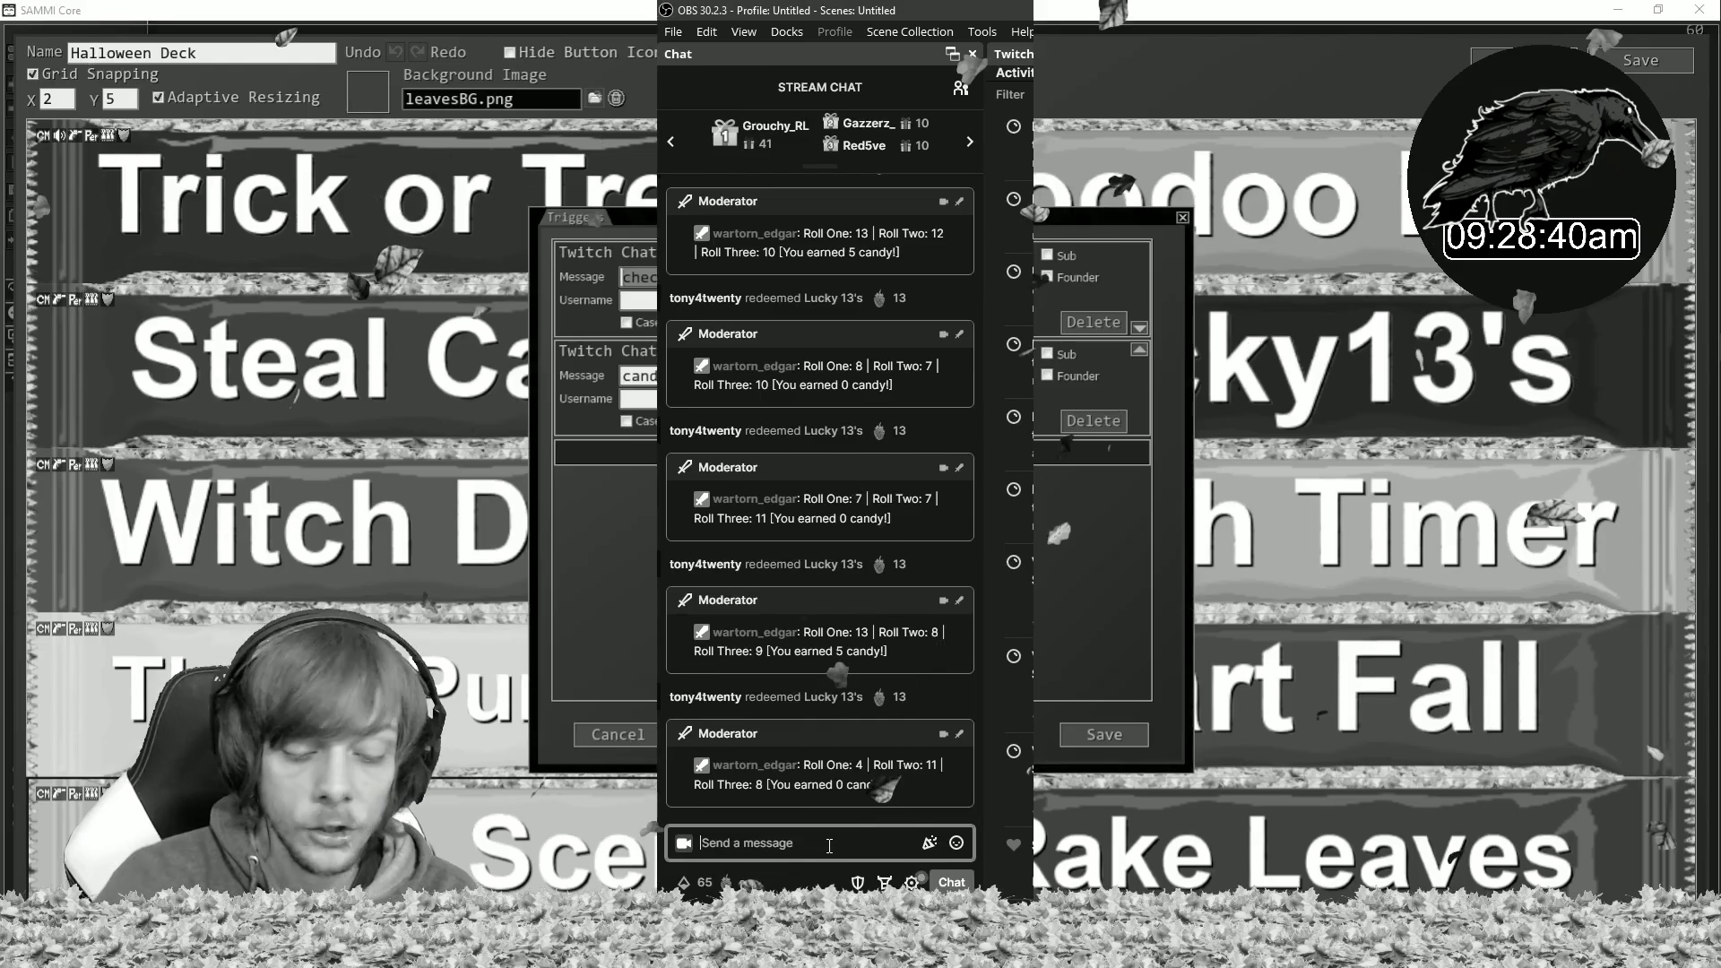
- Send the check candy chat message to test the trigger and save the triggers dialog
key("Return")
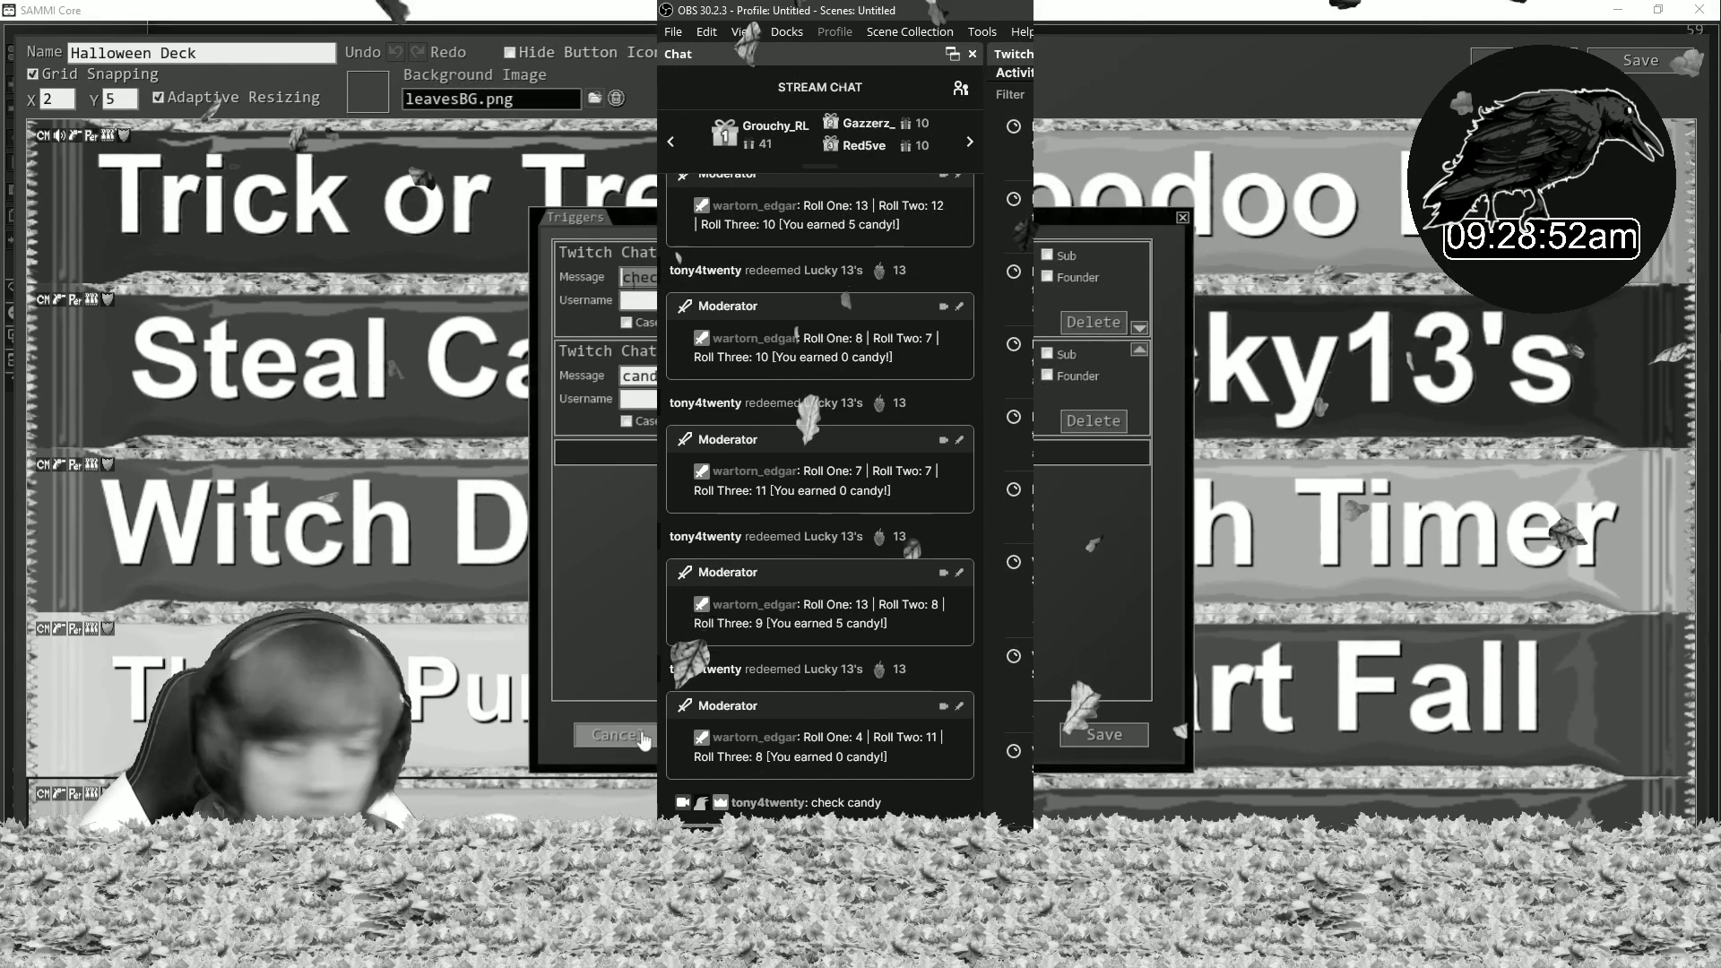
left_click(1105, 735)
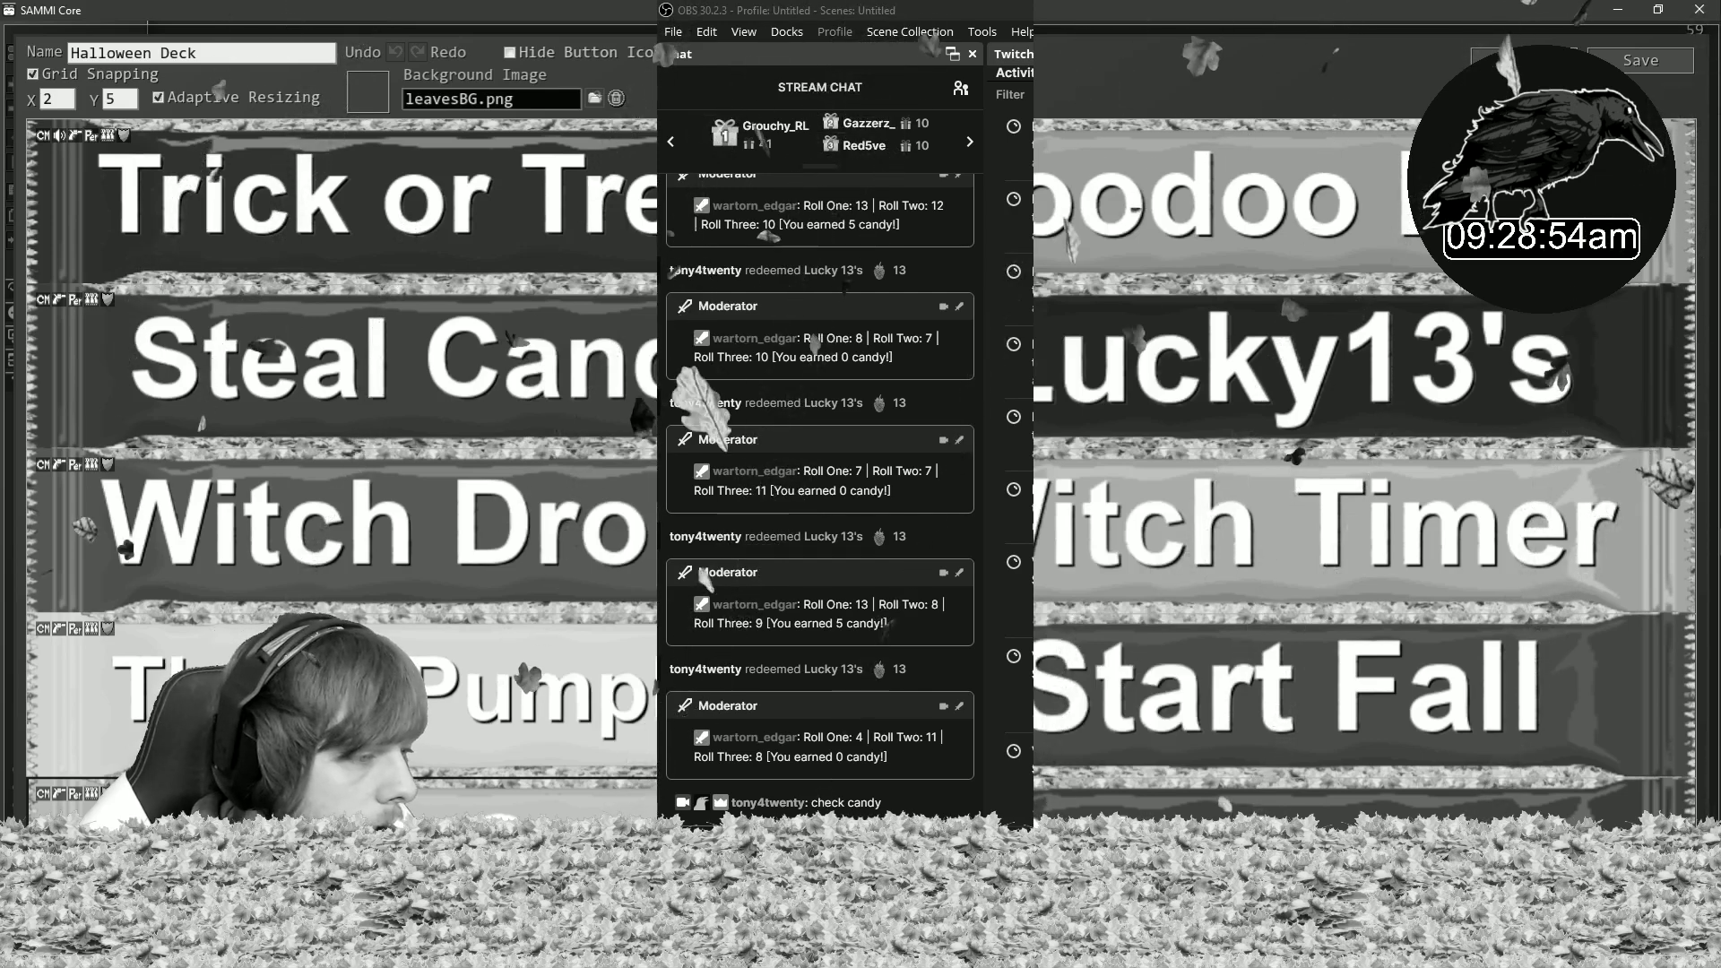
double_click(430, 852)
left_click(1670, 156)
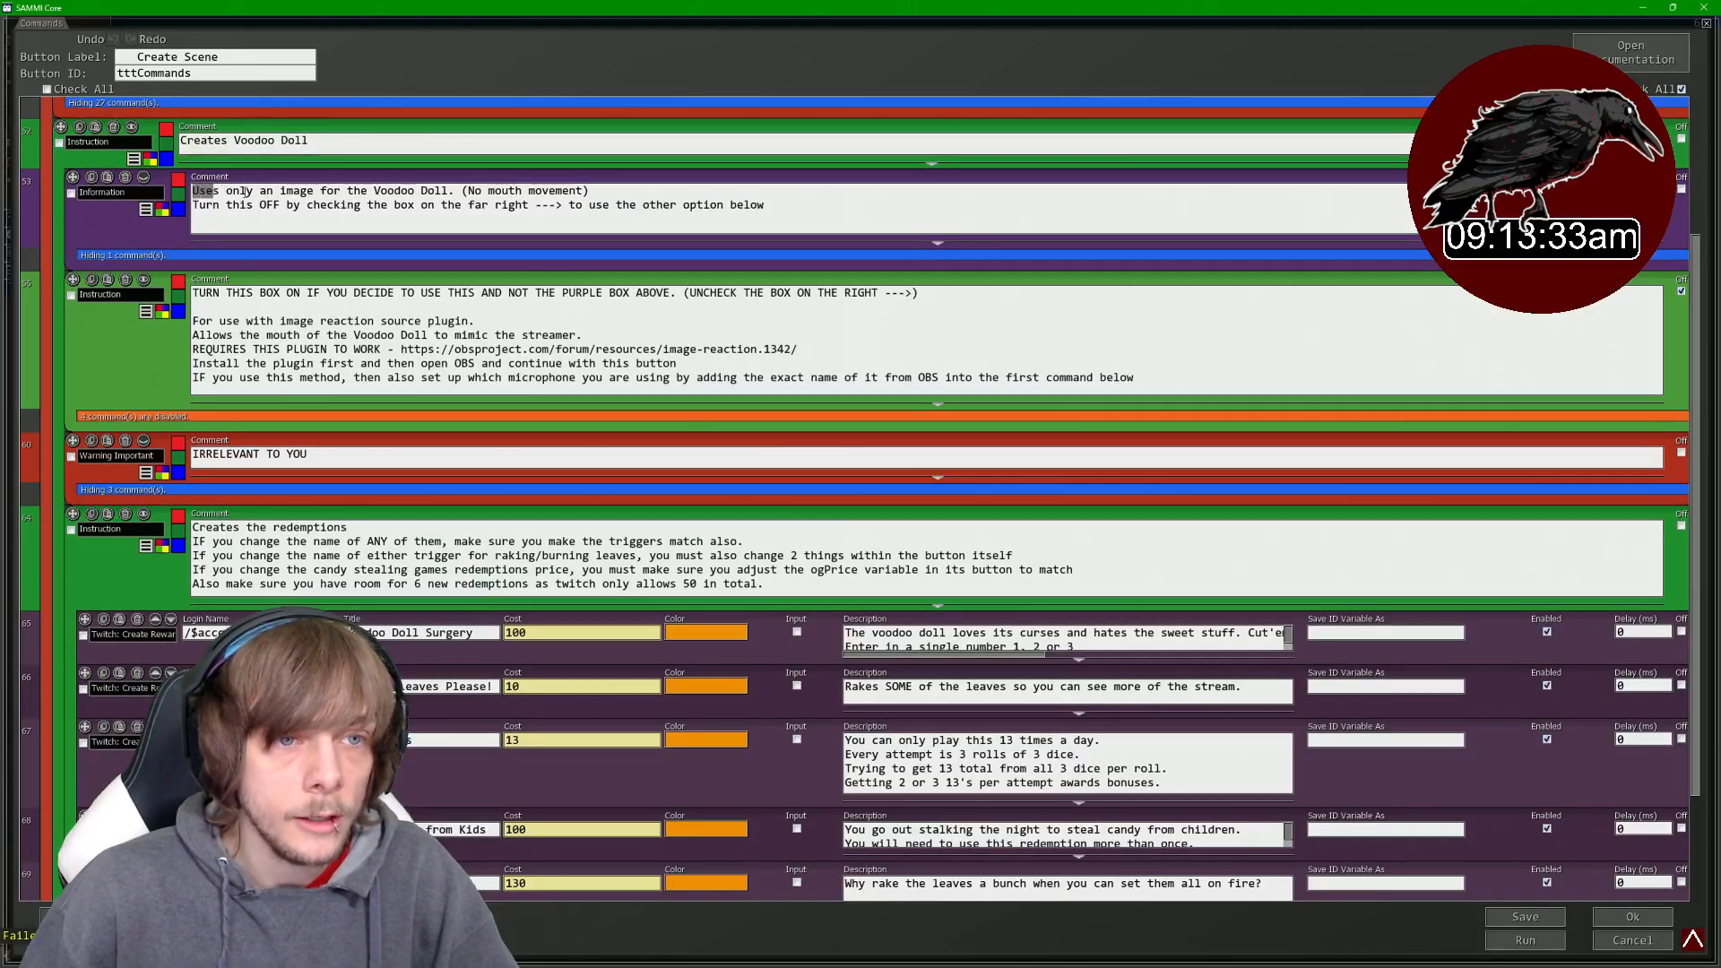
- Disable the purple image-only Voodoo Doll box and enable the green image-reaction Voodoo Doll box
left_click_drag(244, 192, 509, 193)
left_click(251, 301)
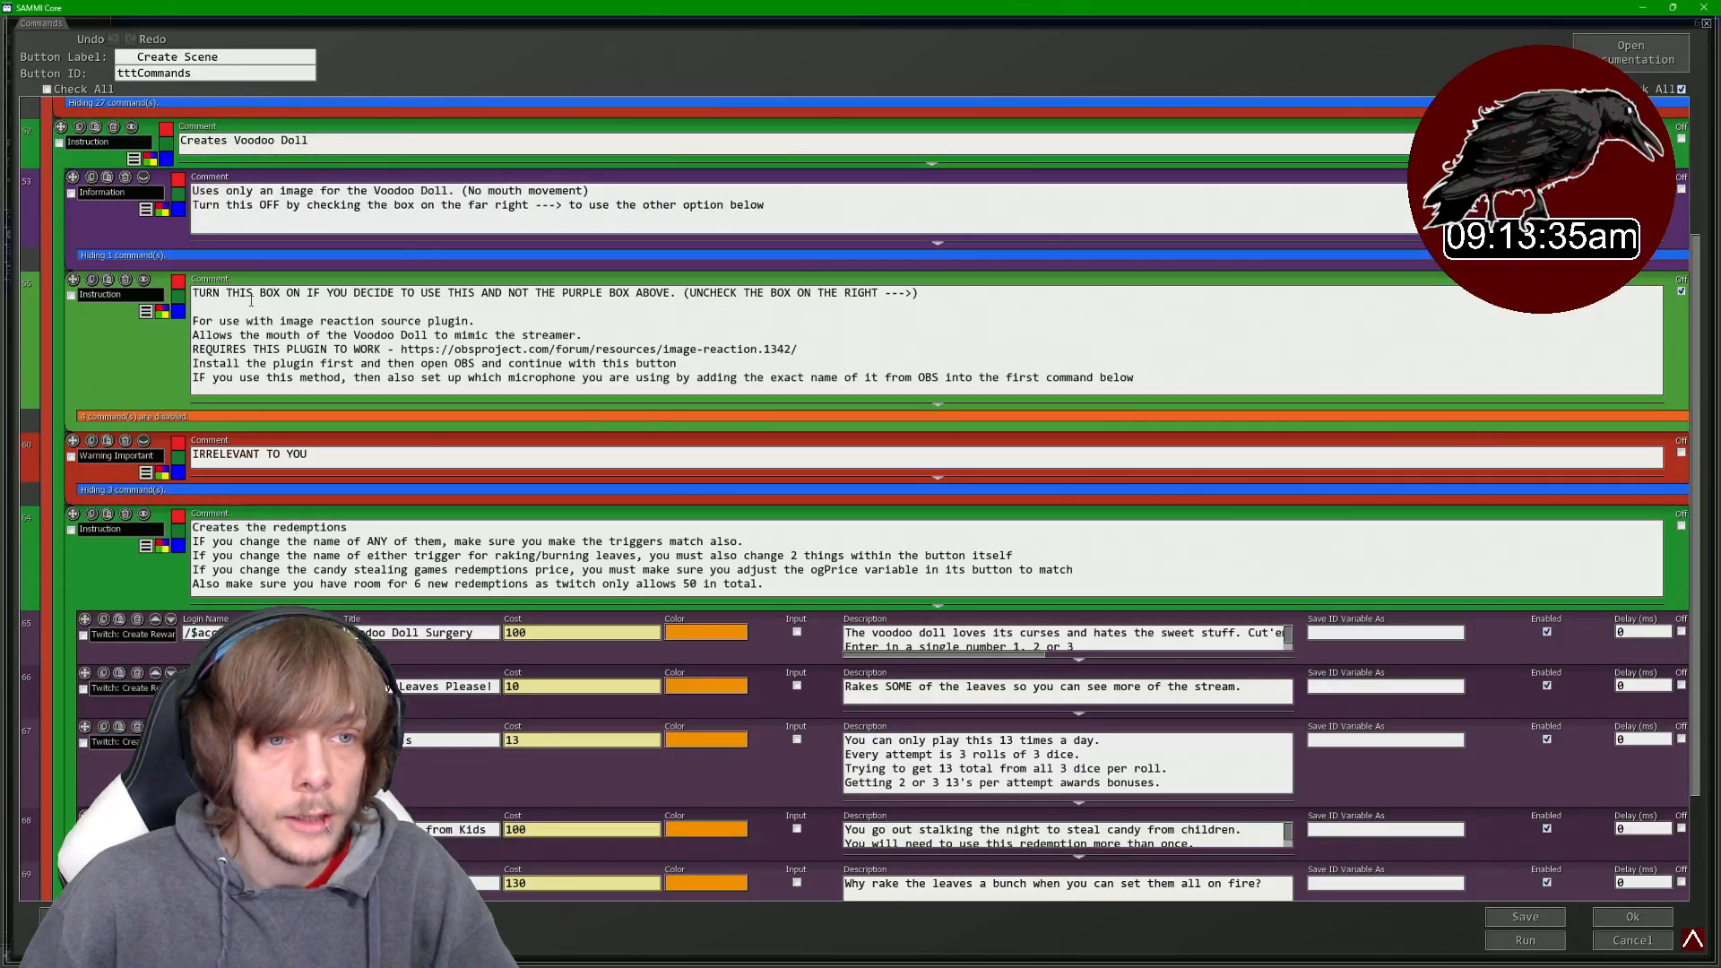
left_click_drag(373, 294, 621, 302)
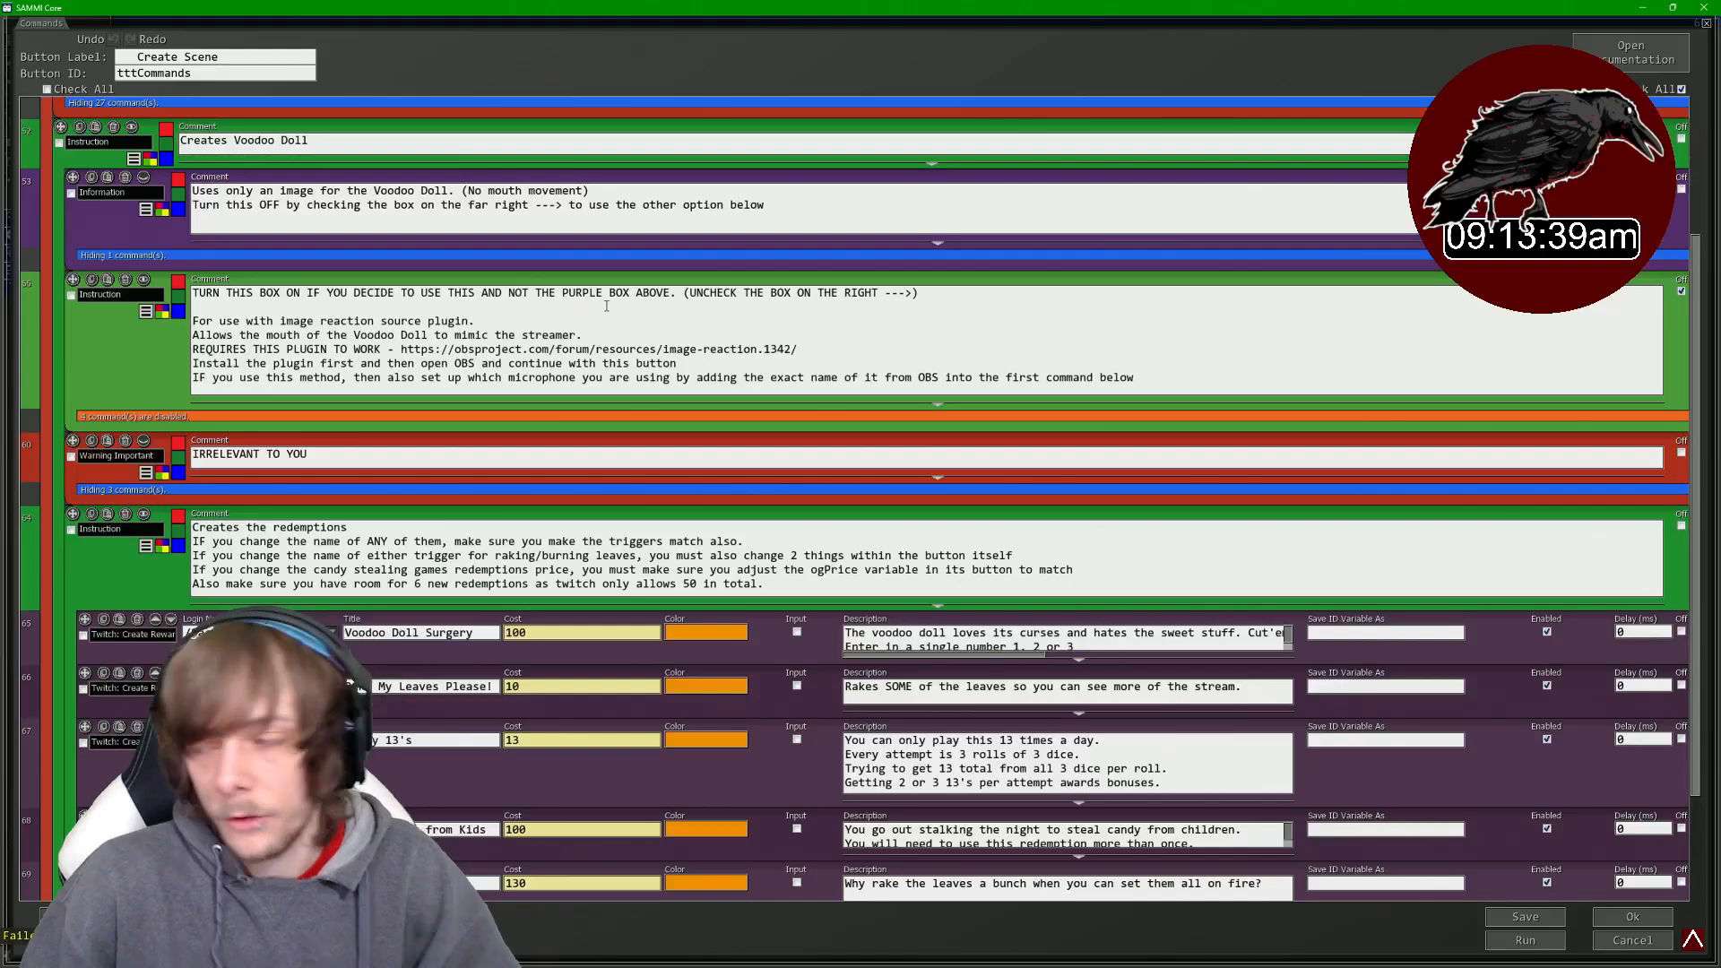
mouse_move(613, 277)
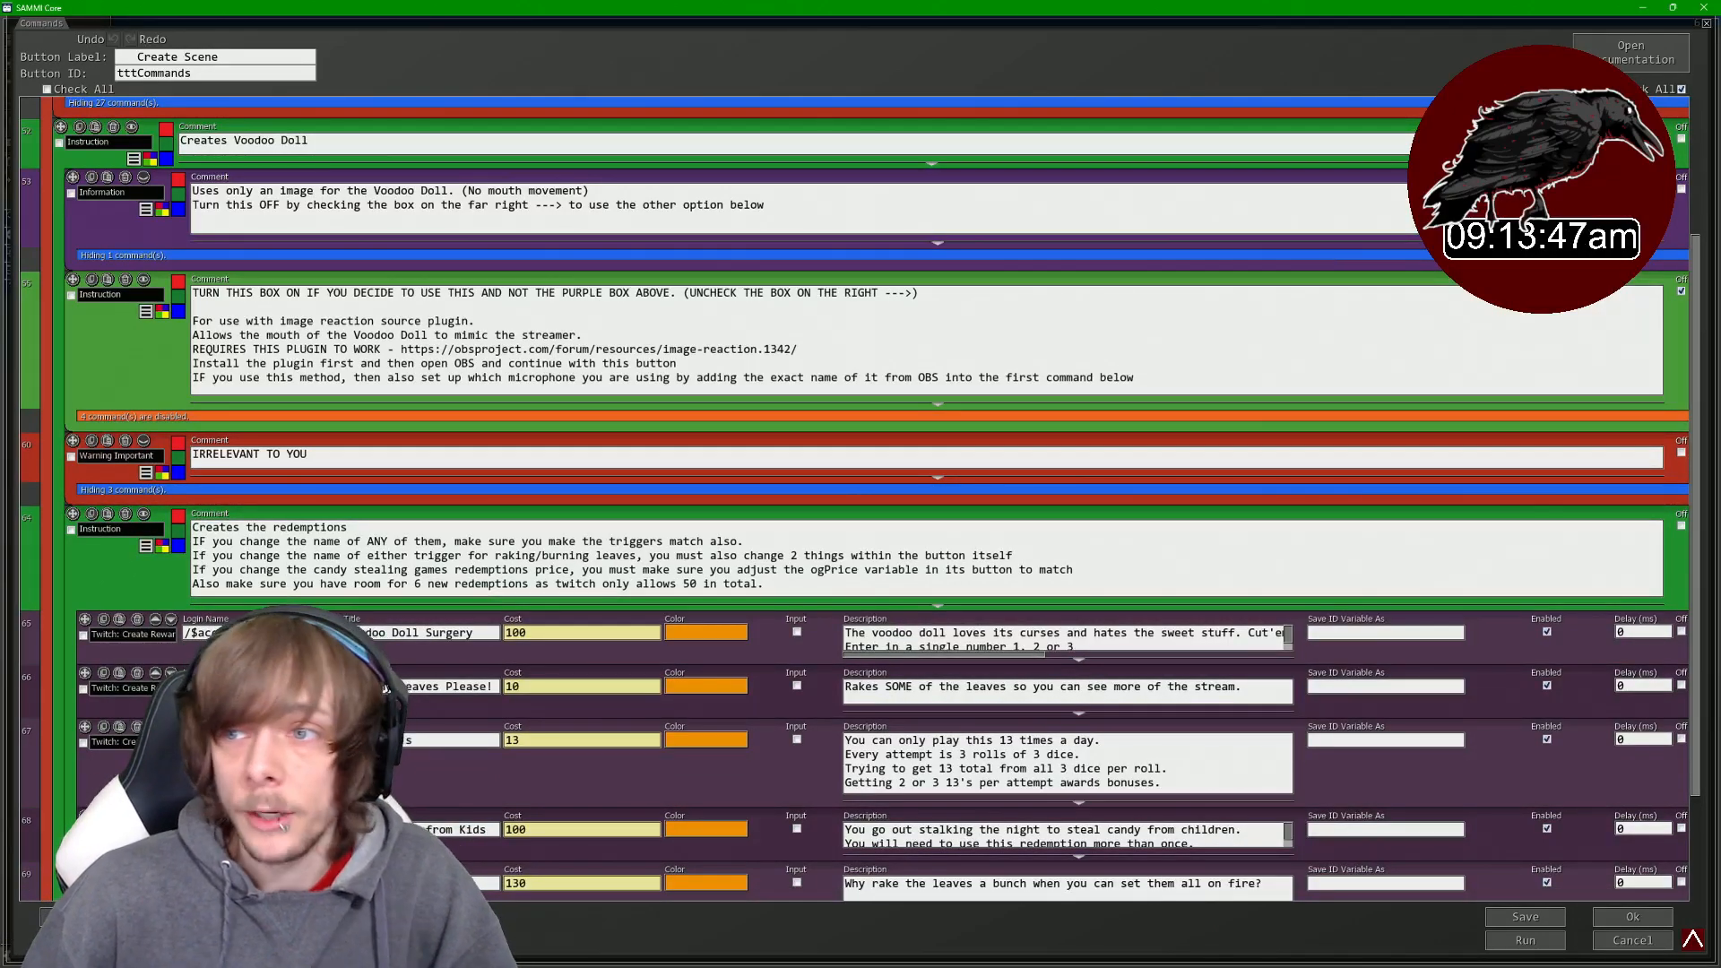
left_click(1682, 190)
left_click(1682, 292)
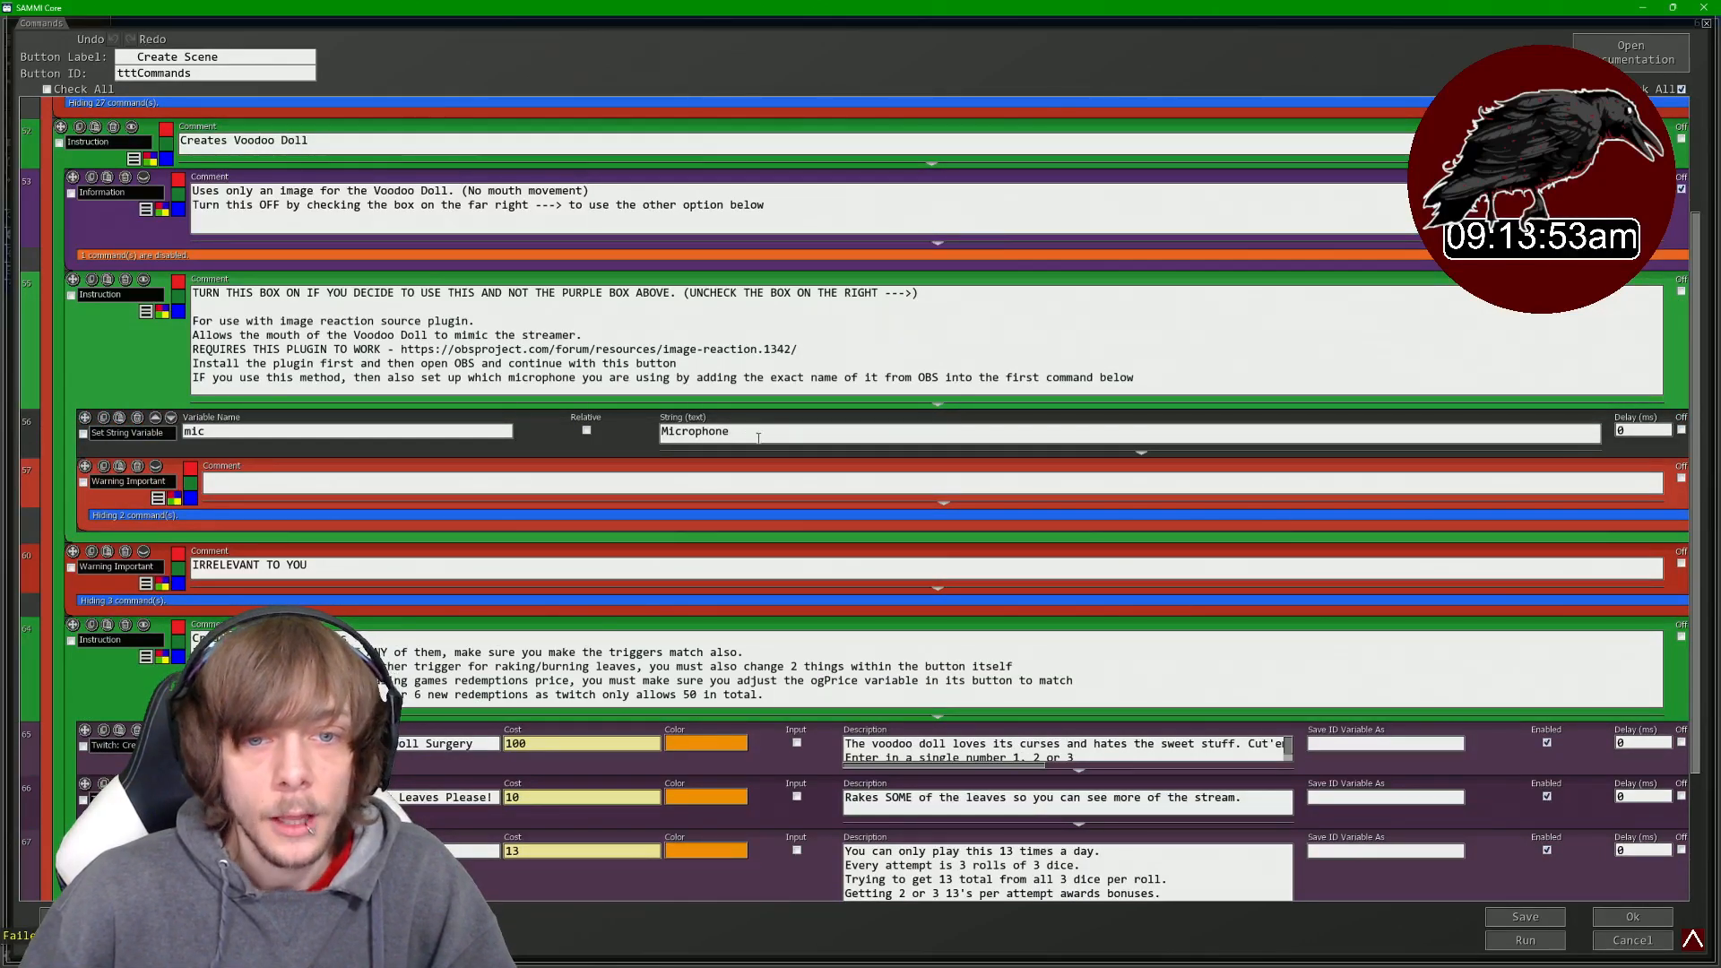
- Switch to OBS and add an Audio Input Capture source named the thing
left_click_drag(757, 432, 650, 430)
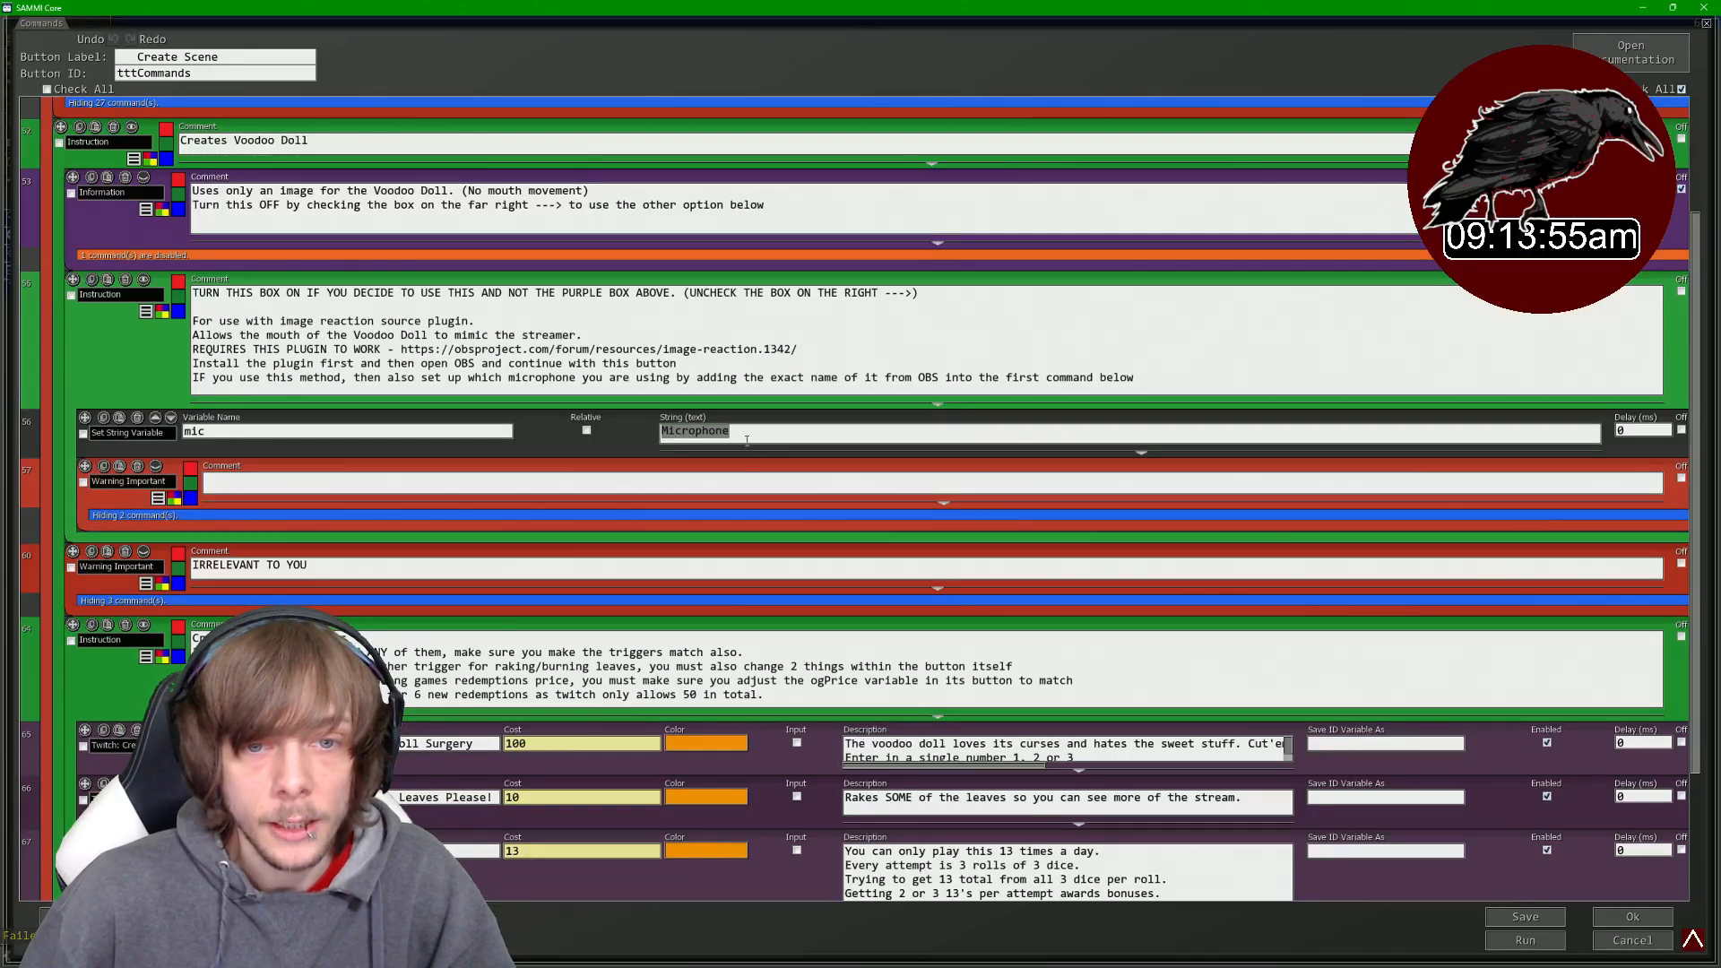
mouse_move(937, 967)
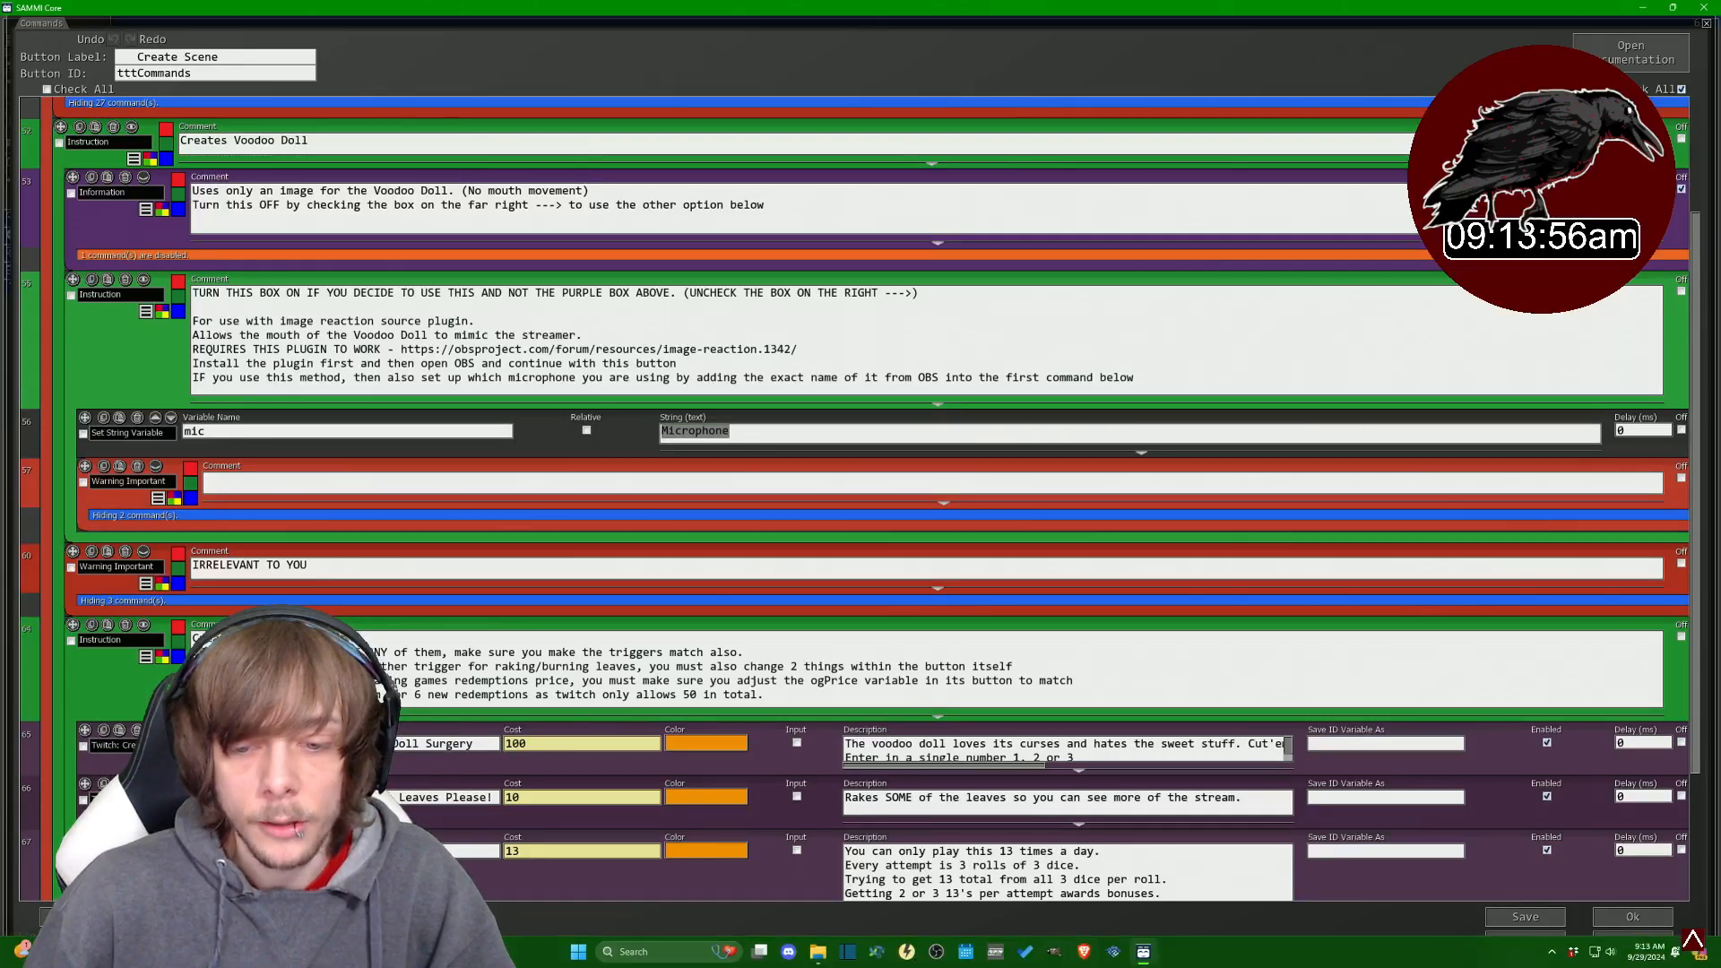
left_click(937, 952)
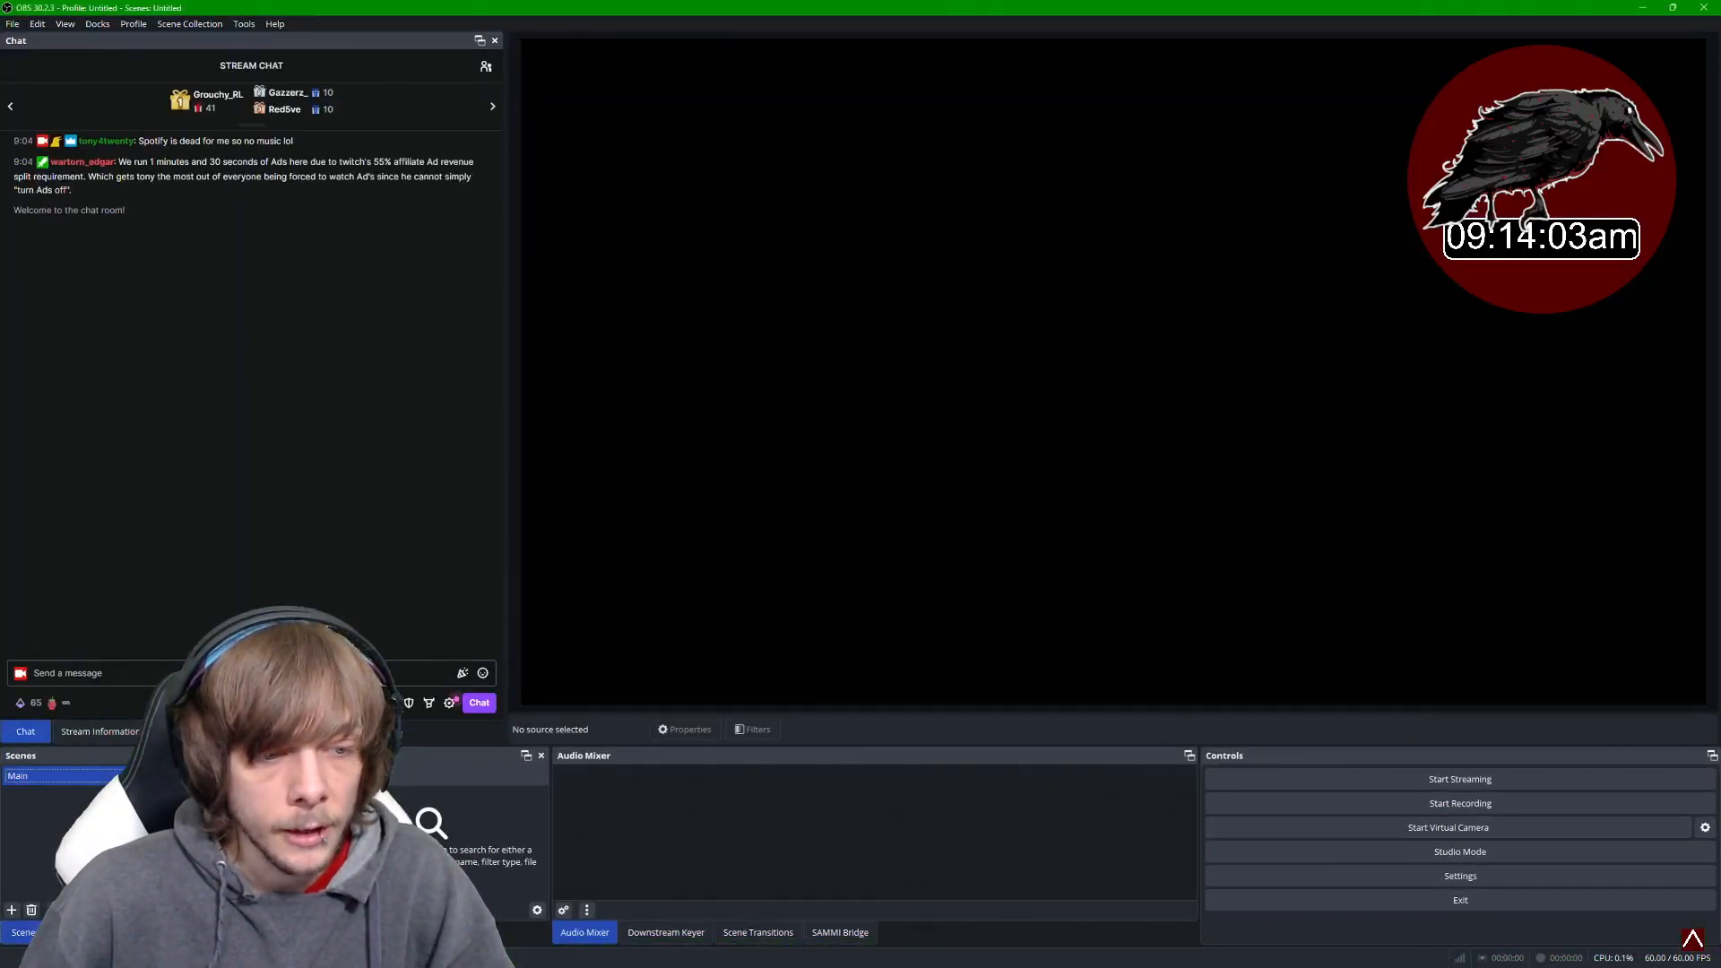
left_click(73, 933)
mouse_move(166, 811)
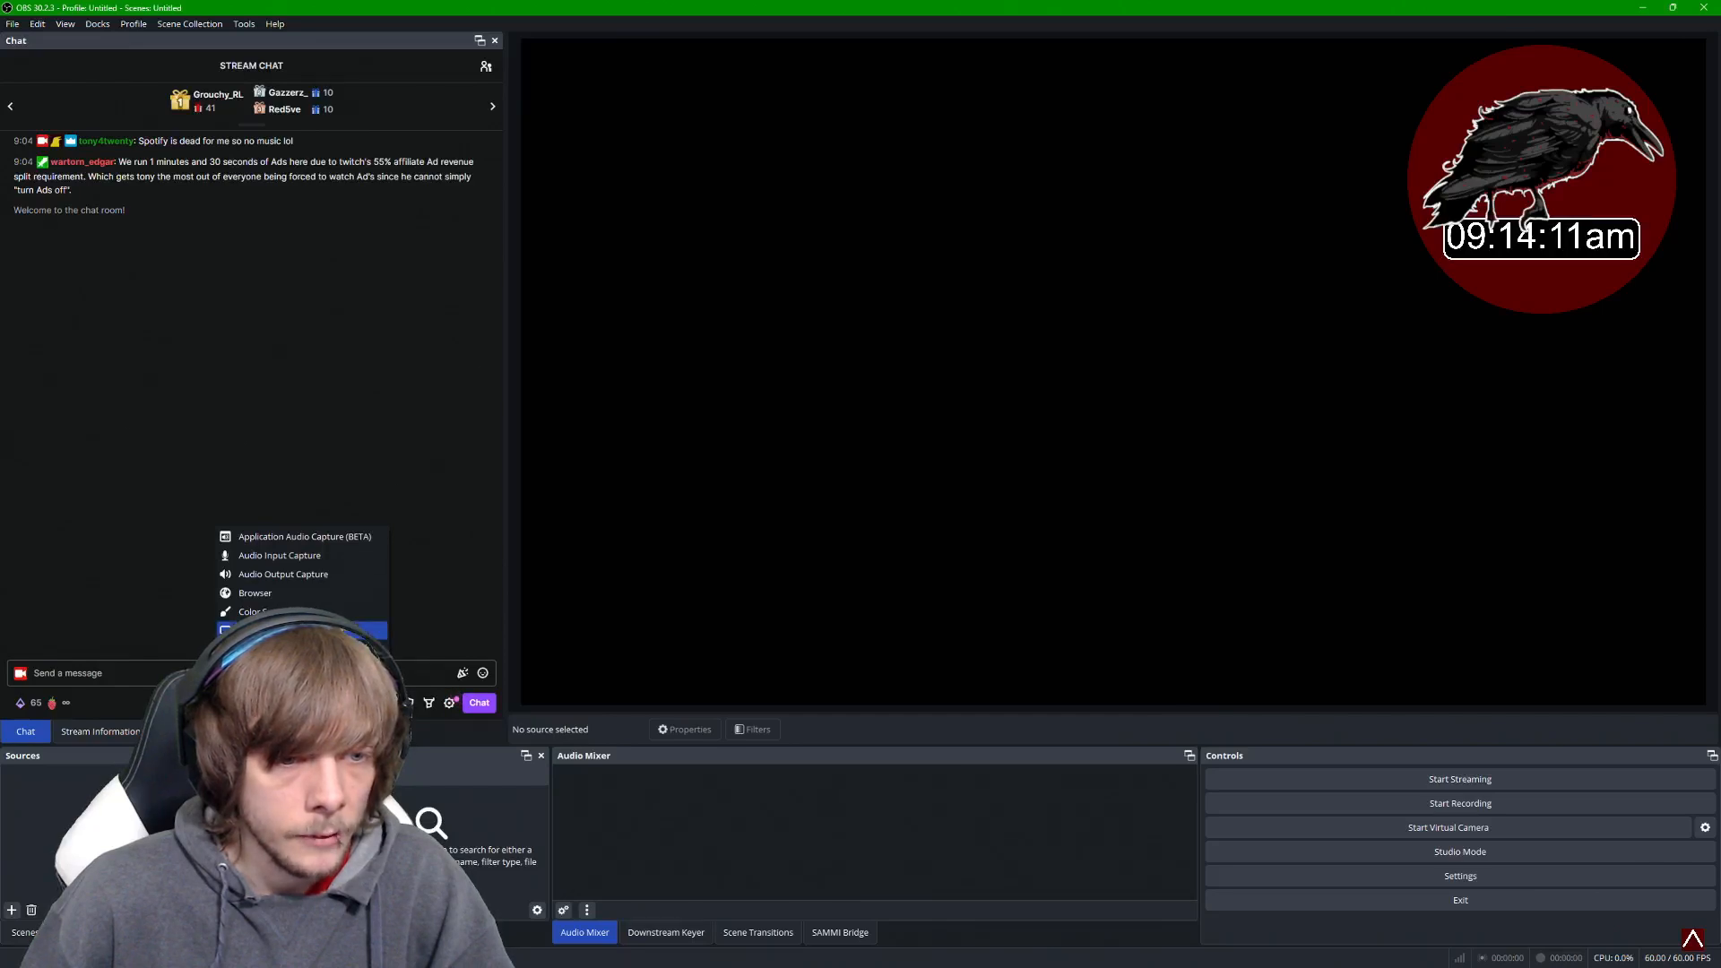
left_click(280, 555)
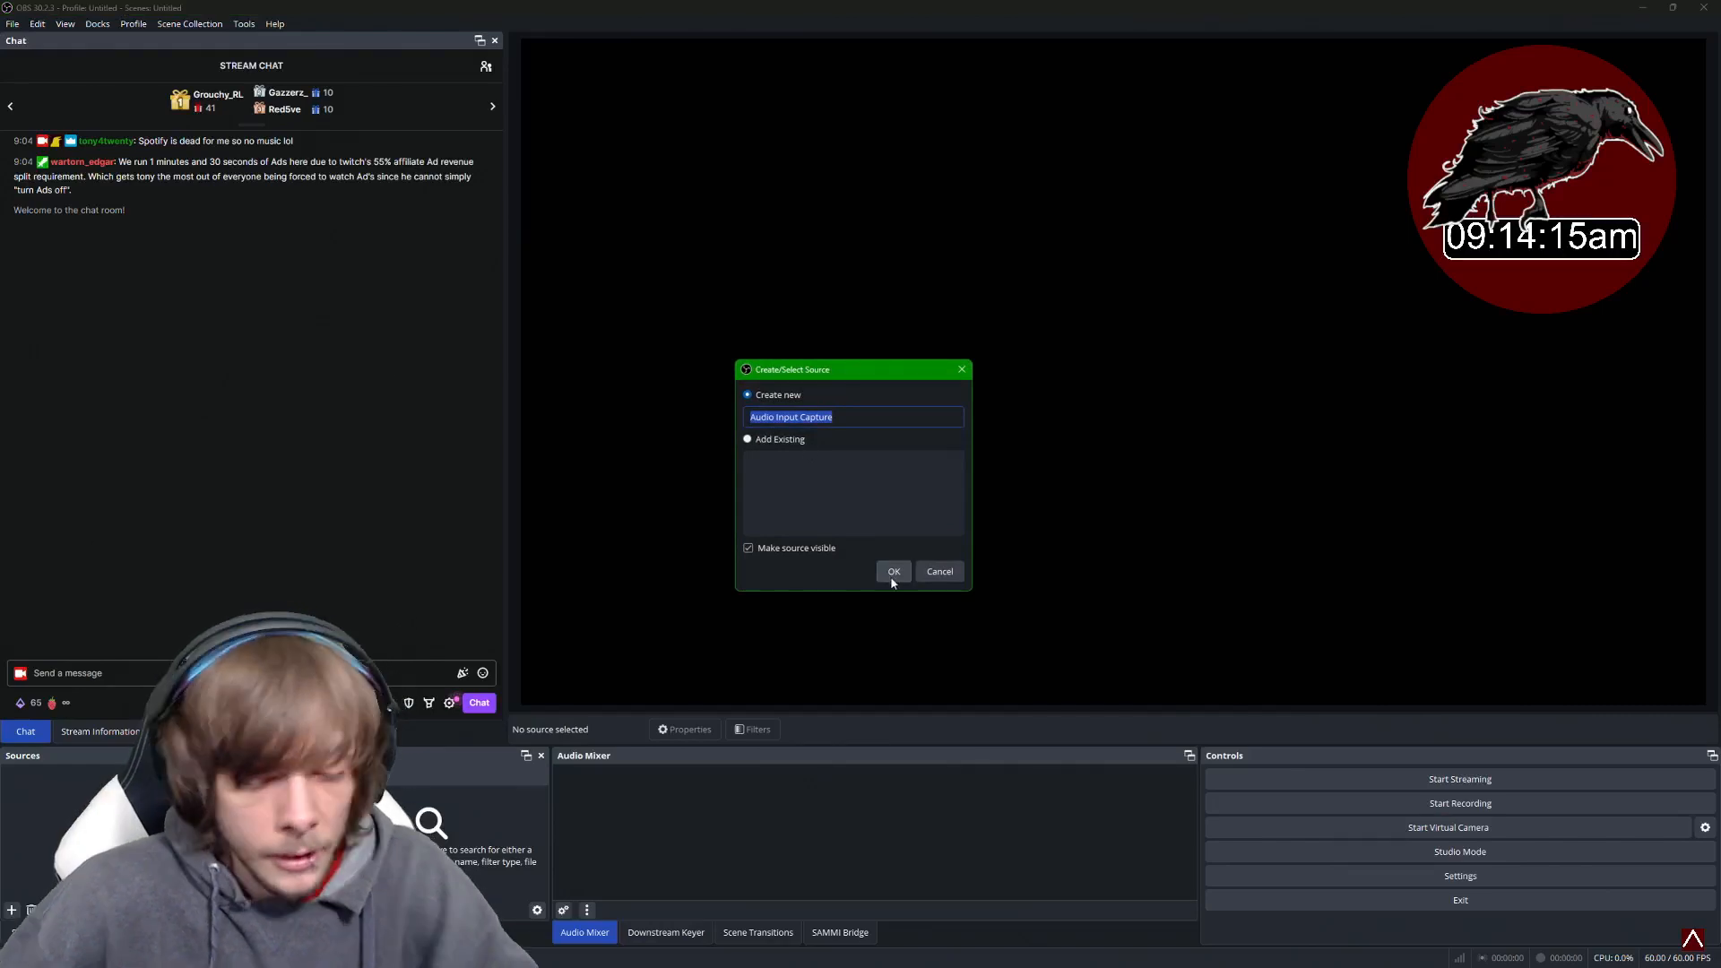
type("Micorp")
type("ophone")
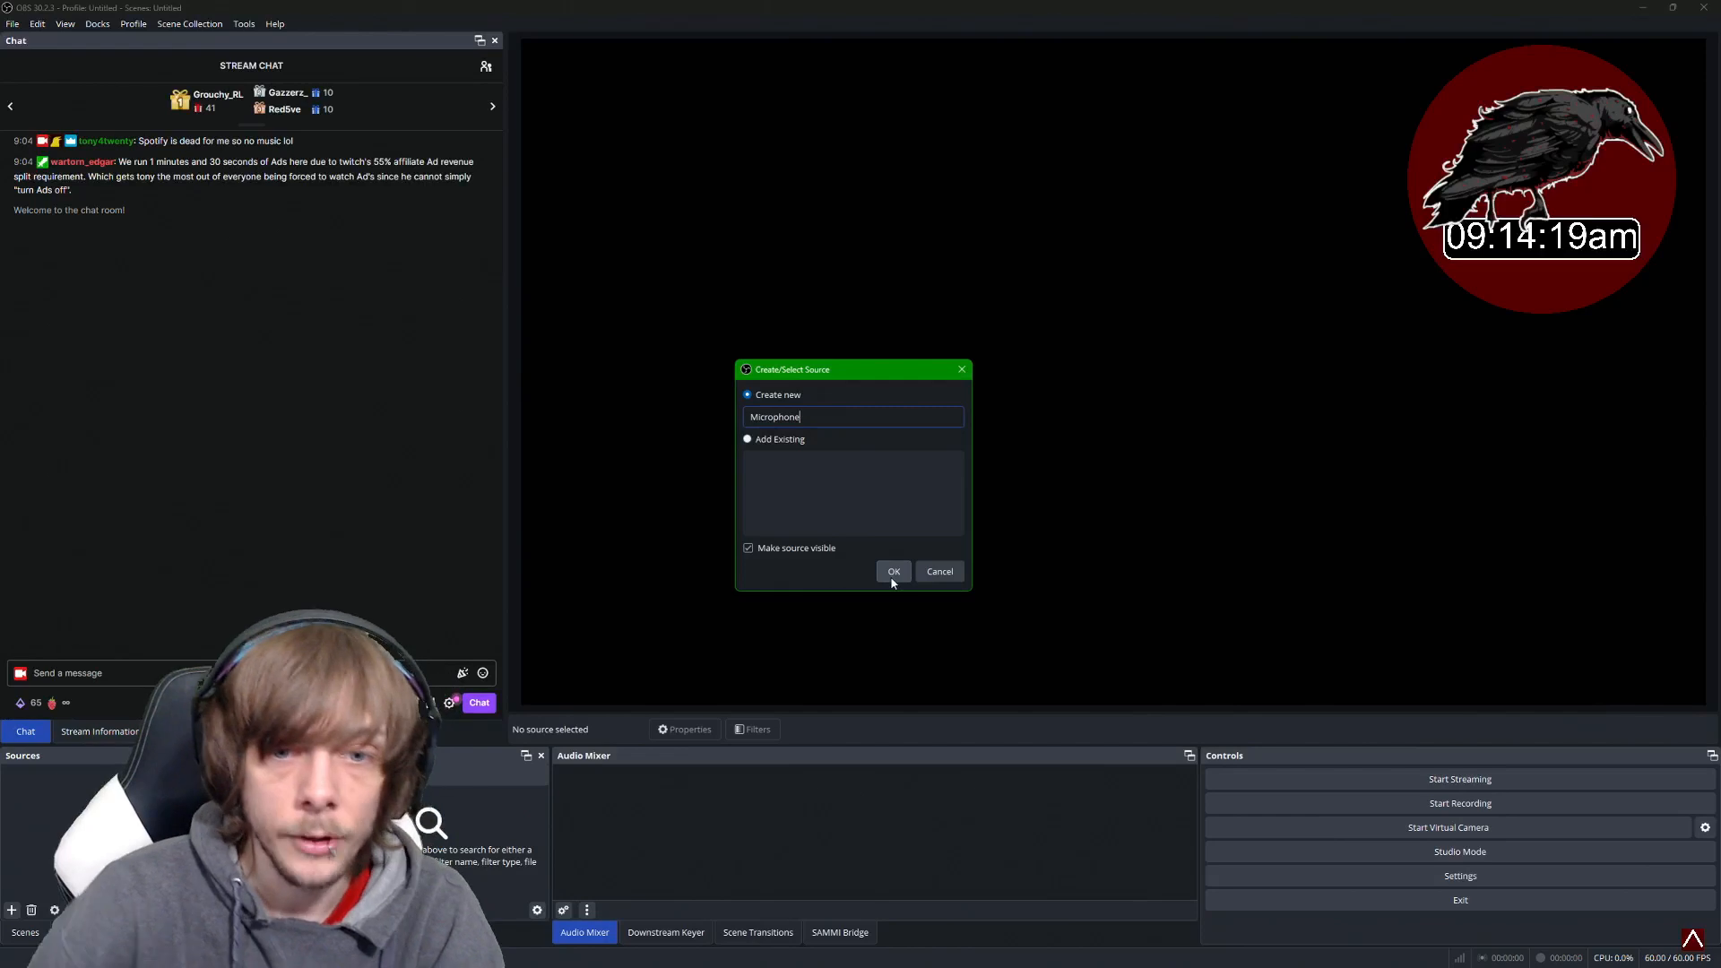
key("BackSpace")
key("BackSpace")
key("BackSpace")
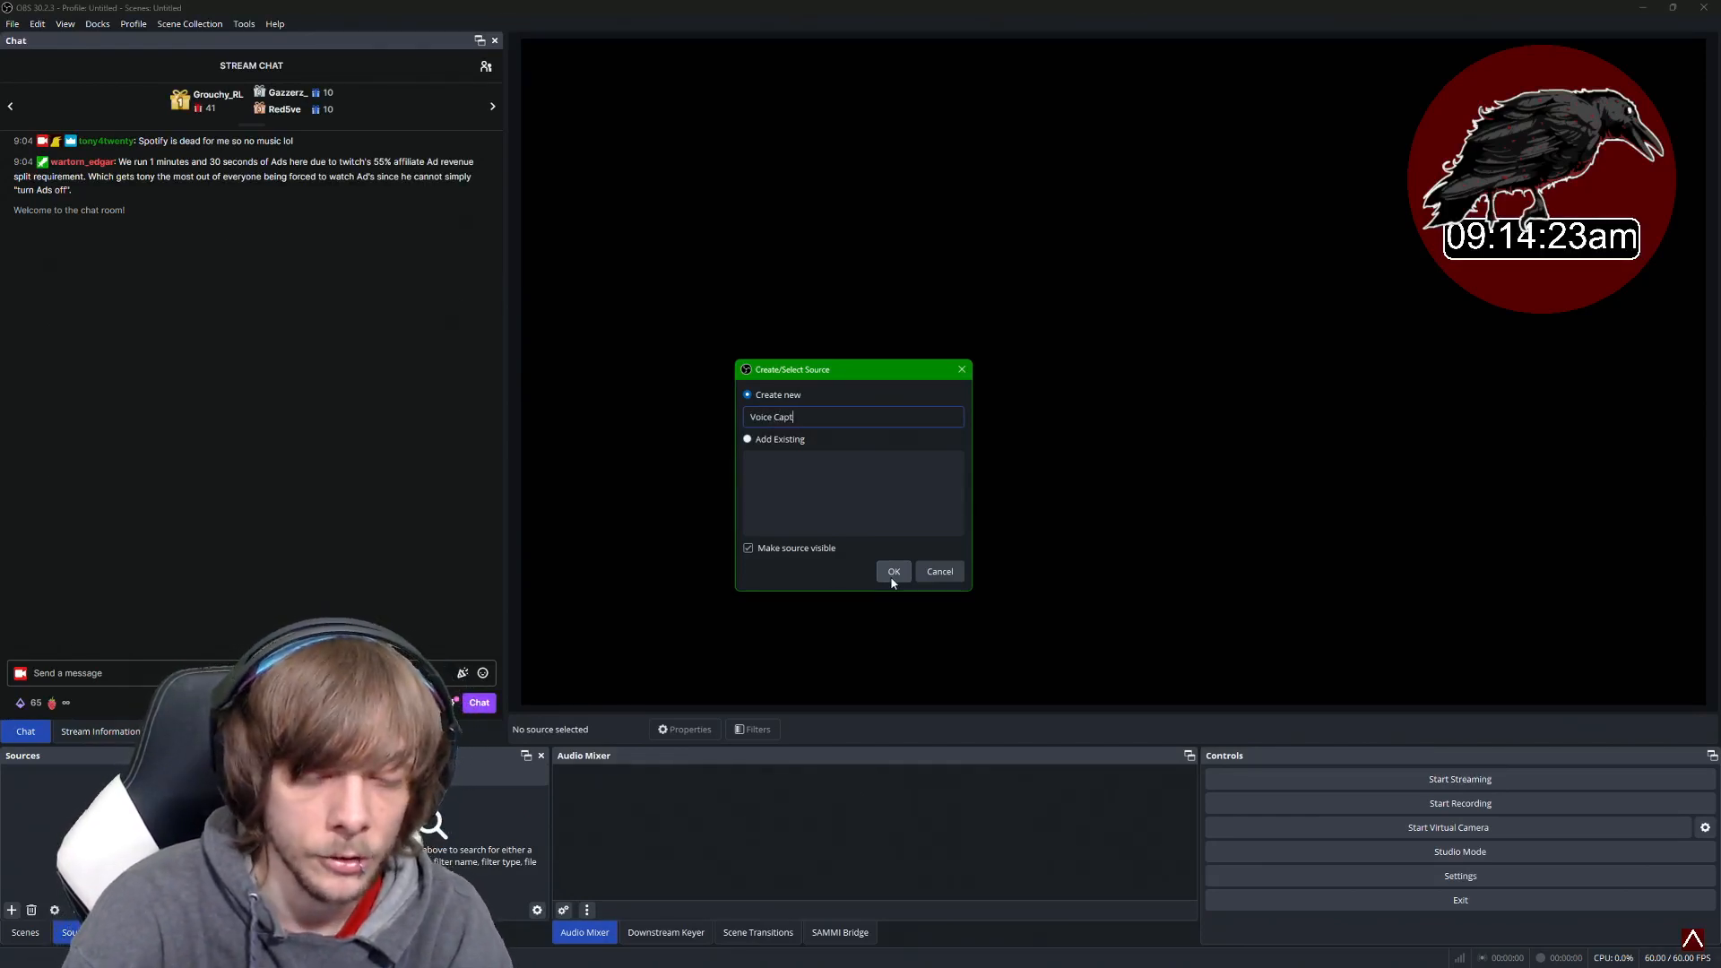
left_click_drag(848, 410, 685, 397)
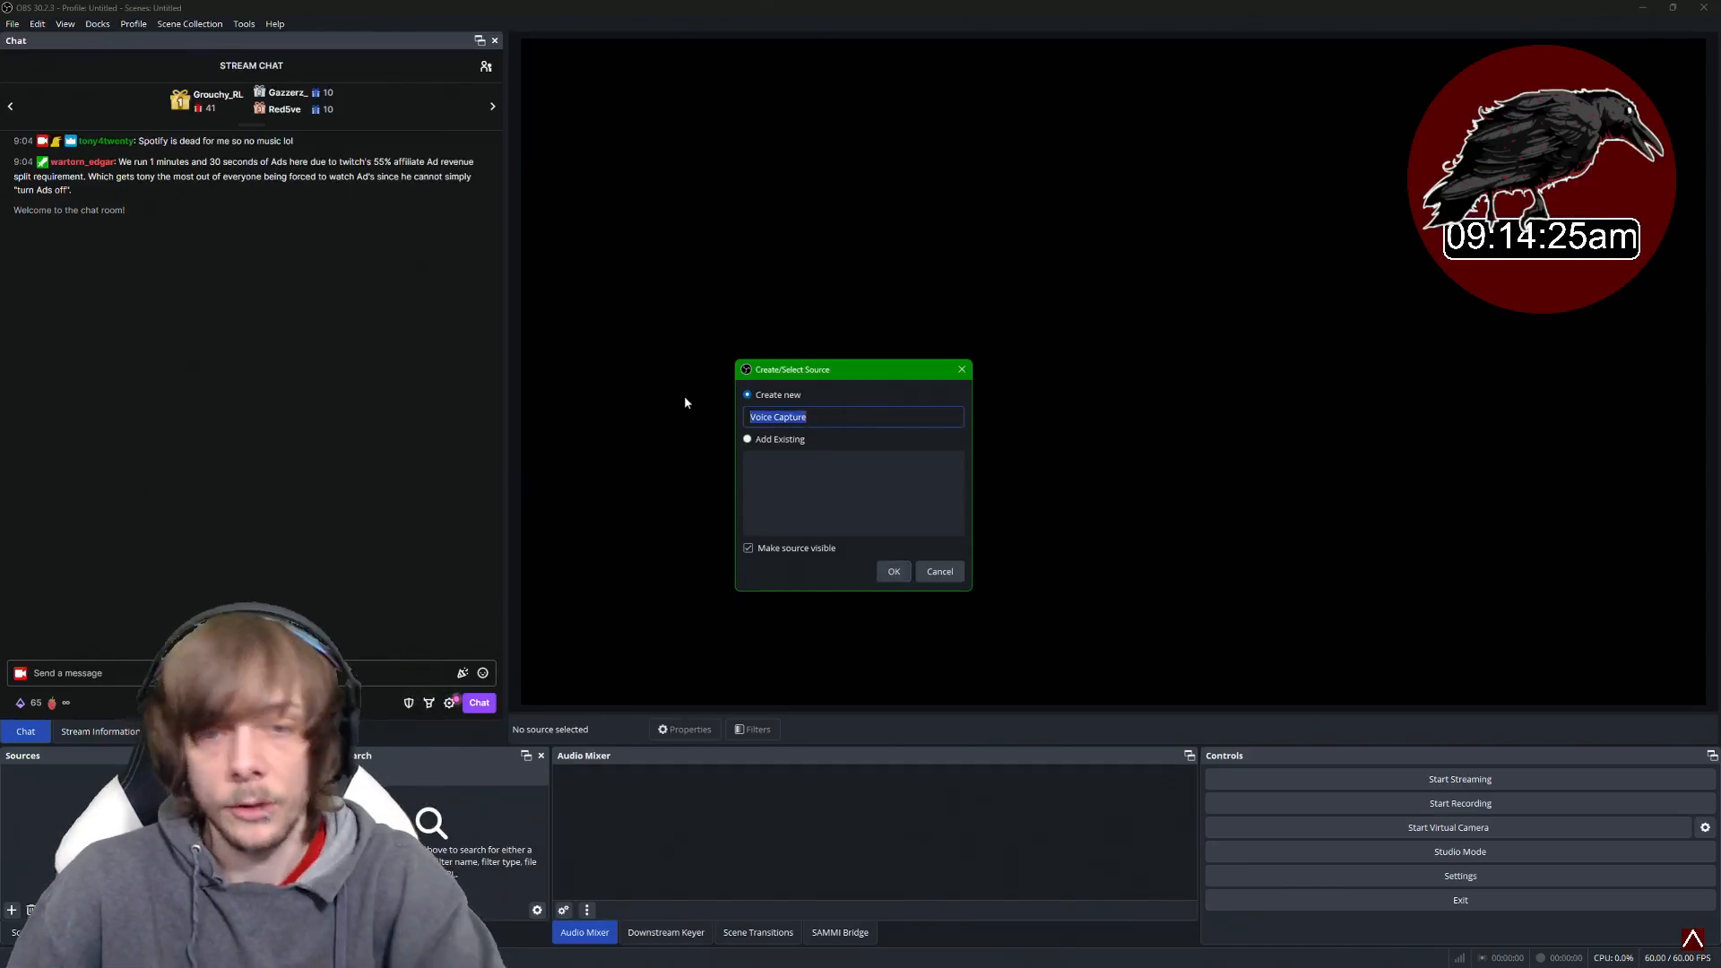
type("the thing")
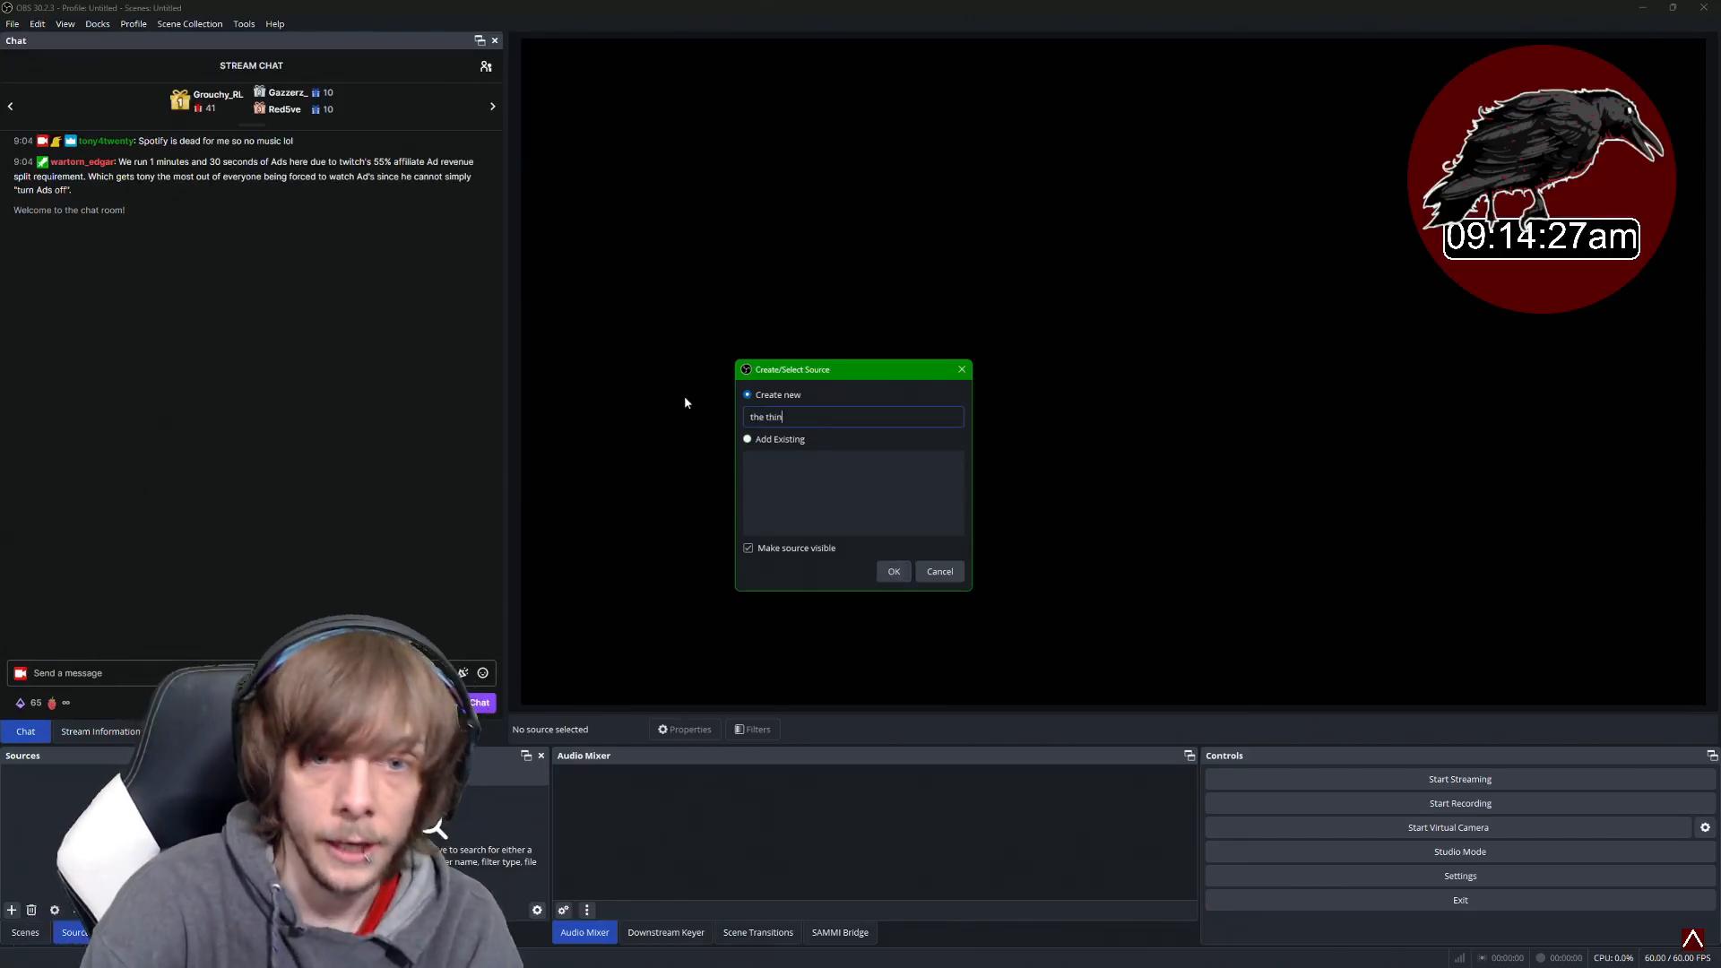
left_click(890, 574)
- Set the source's device to Microphone (Blue Snowball) and reselect the Main scene
left_click(681, 320)
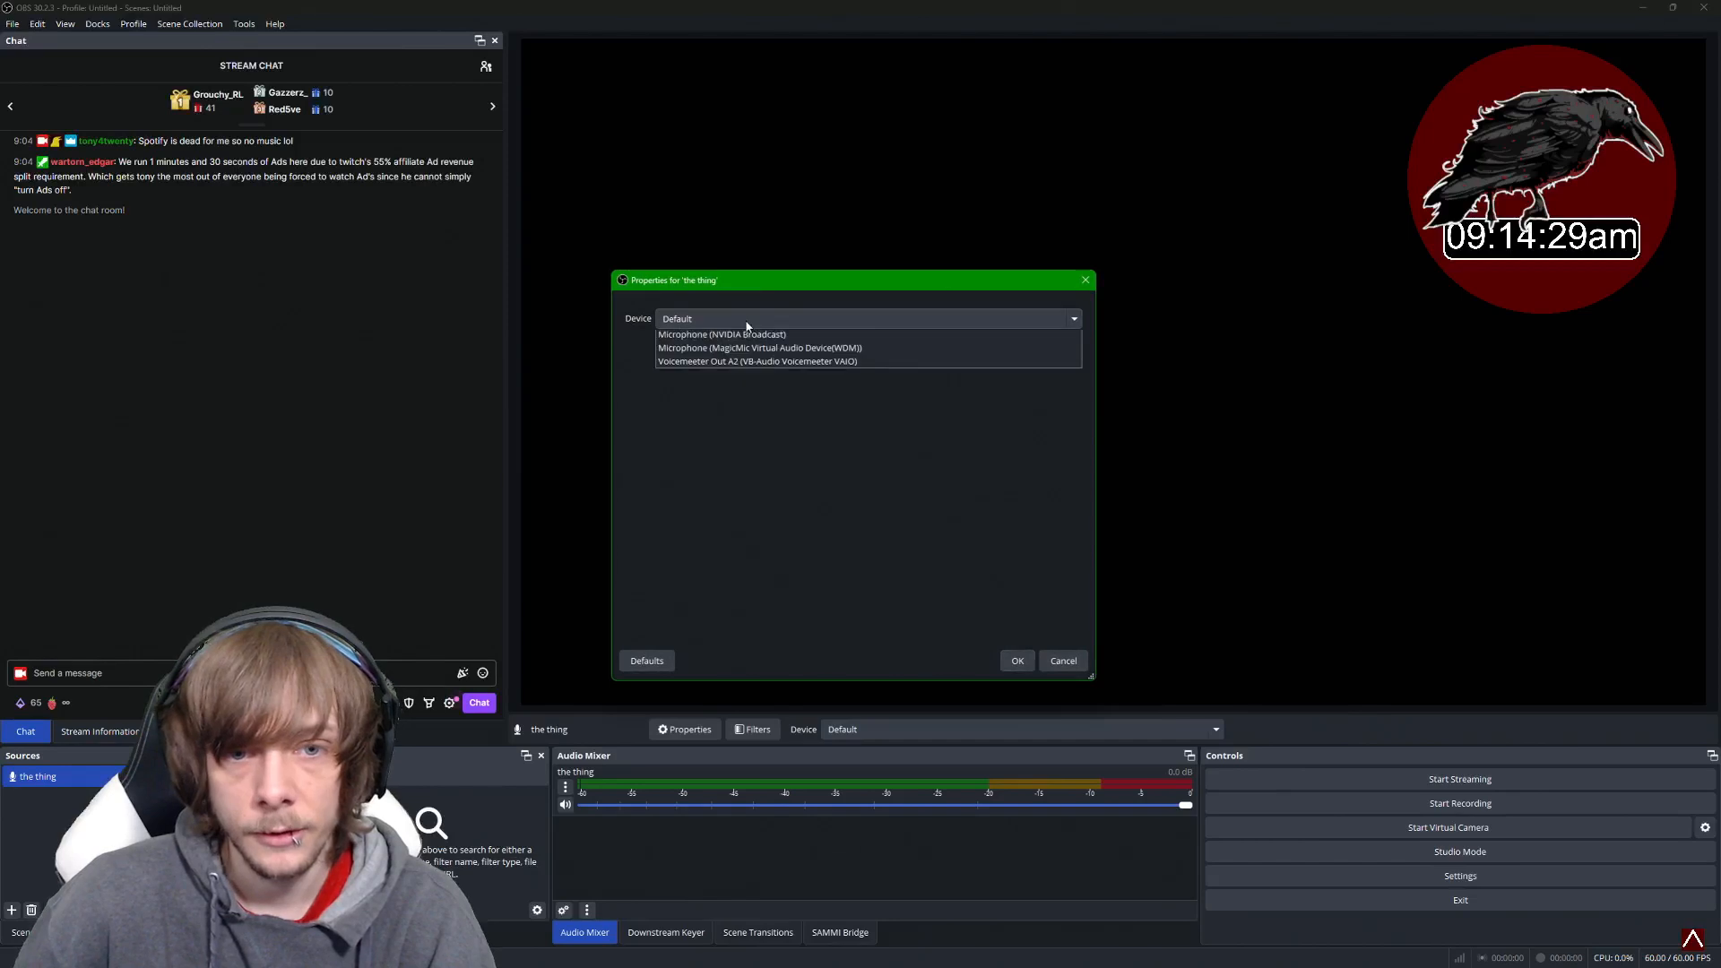
left_click(778, 459)
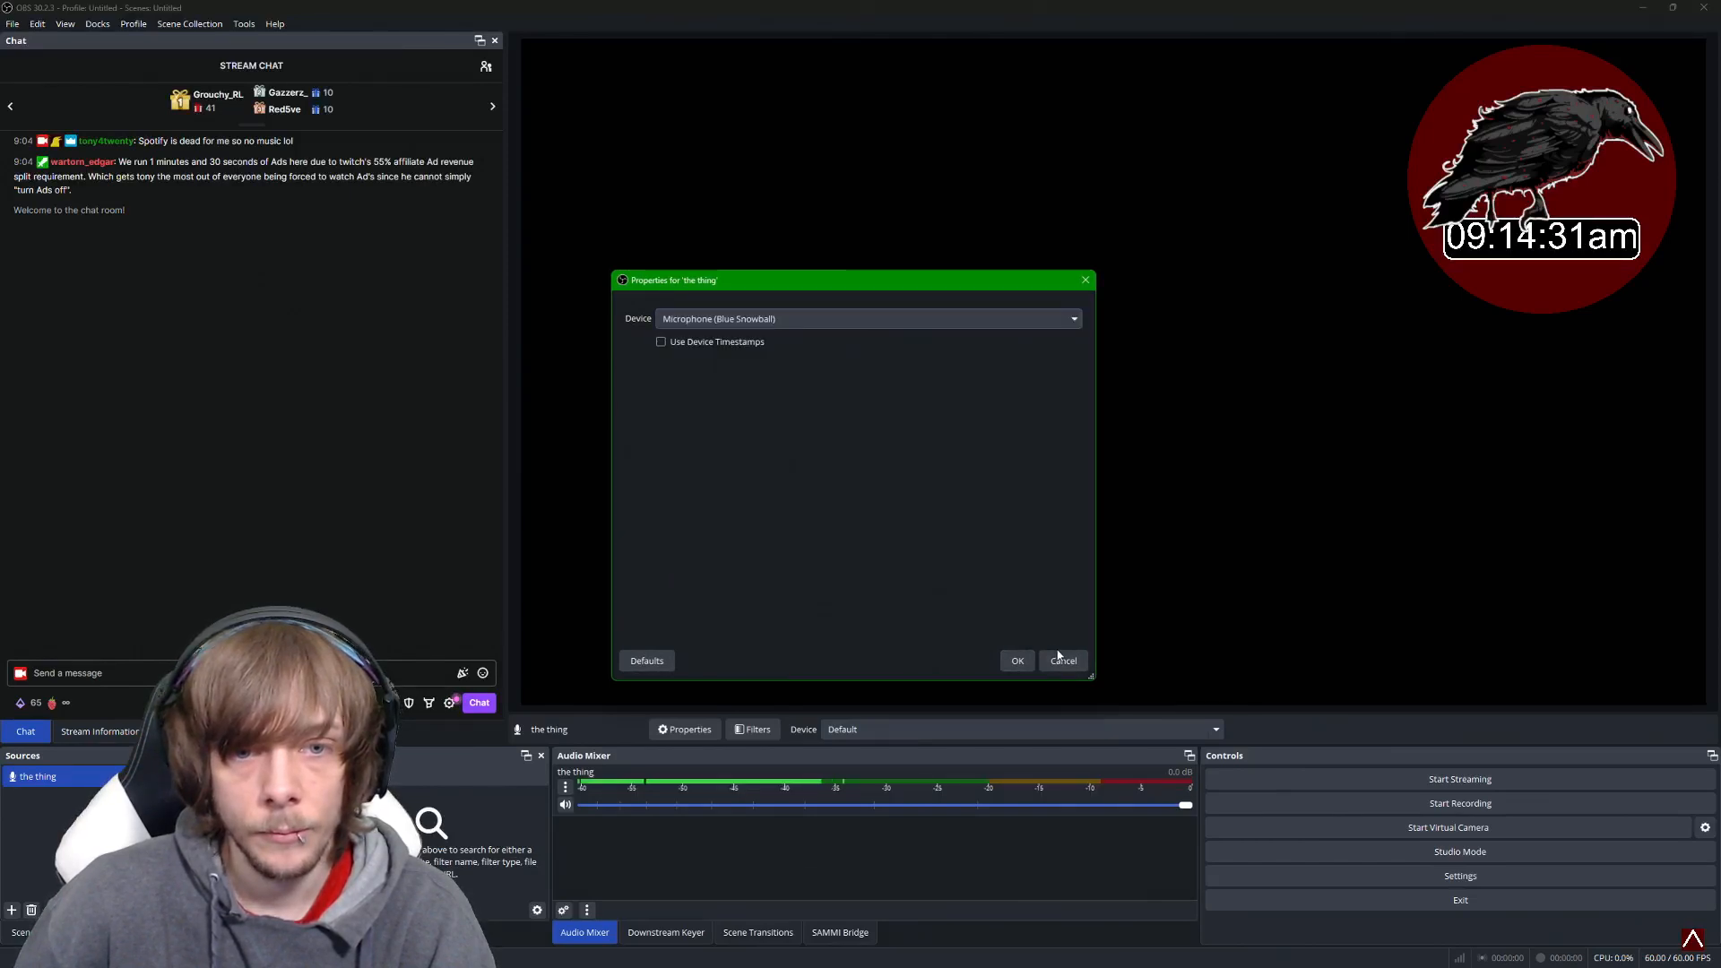
left_click(1018, 660)
left_click(101, 841)
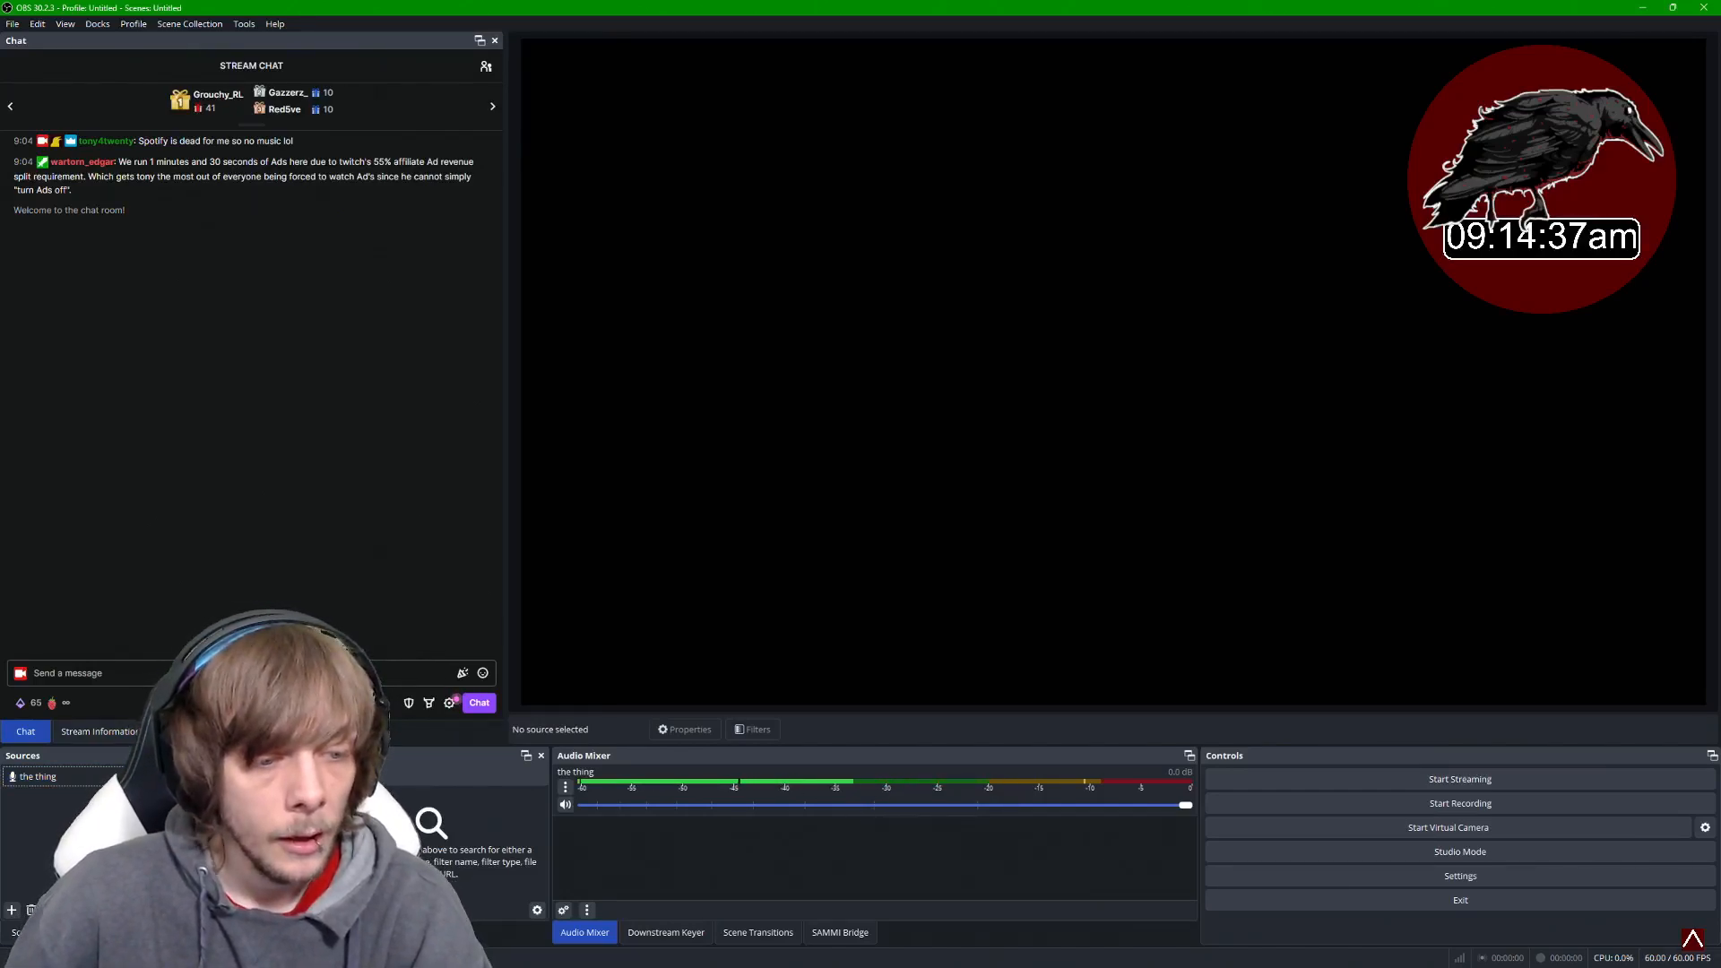
left_click(49, 780)
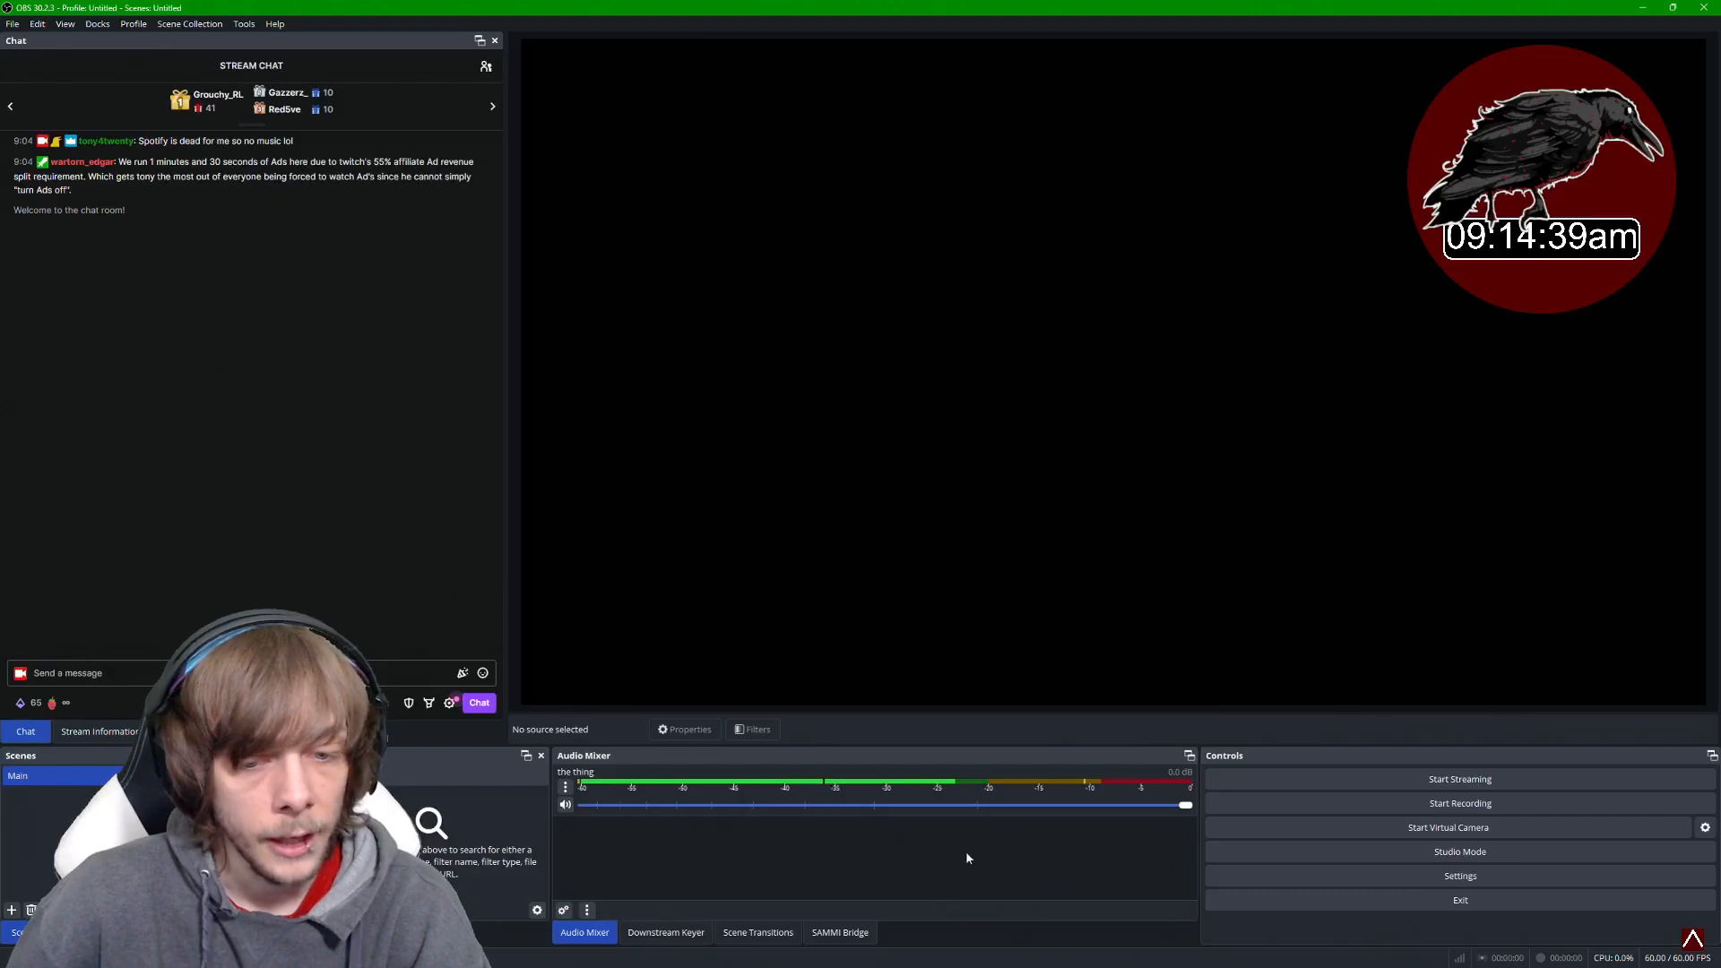
- Set the mic string variable in the Create Scene commands to the thing
left_click(1143, 954)
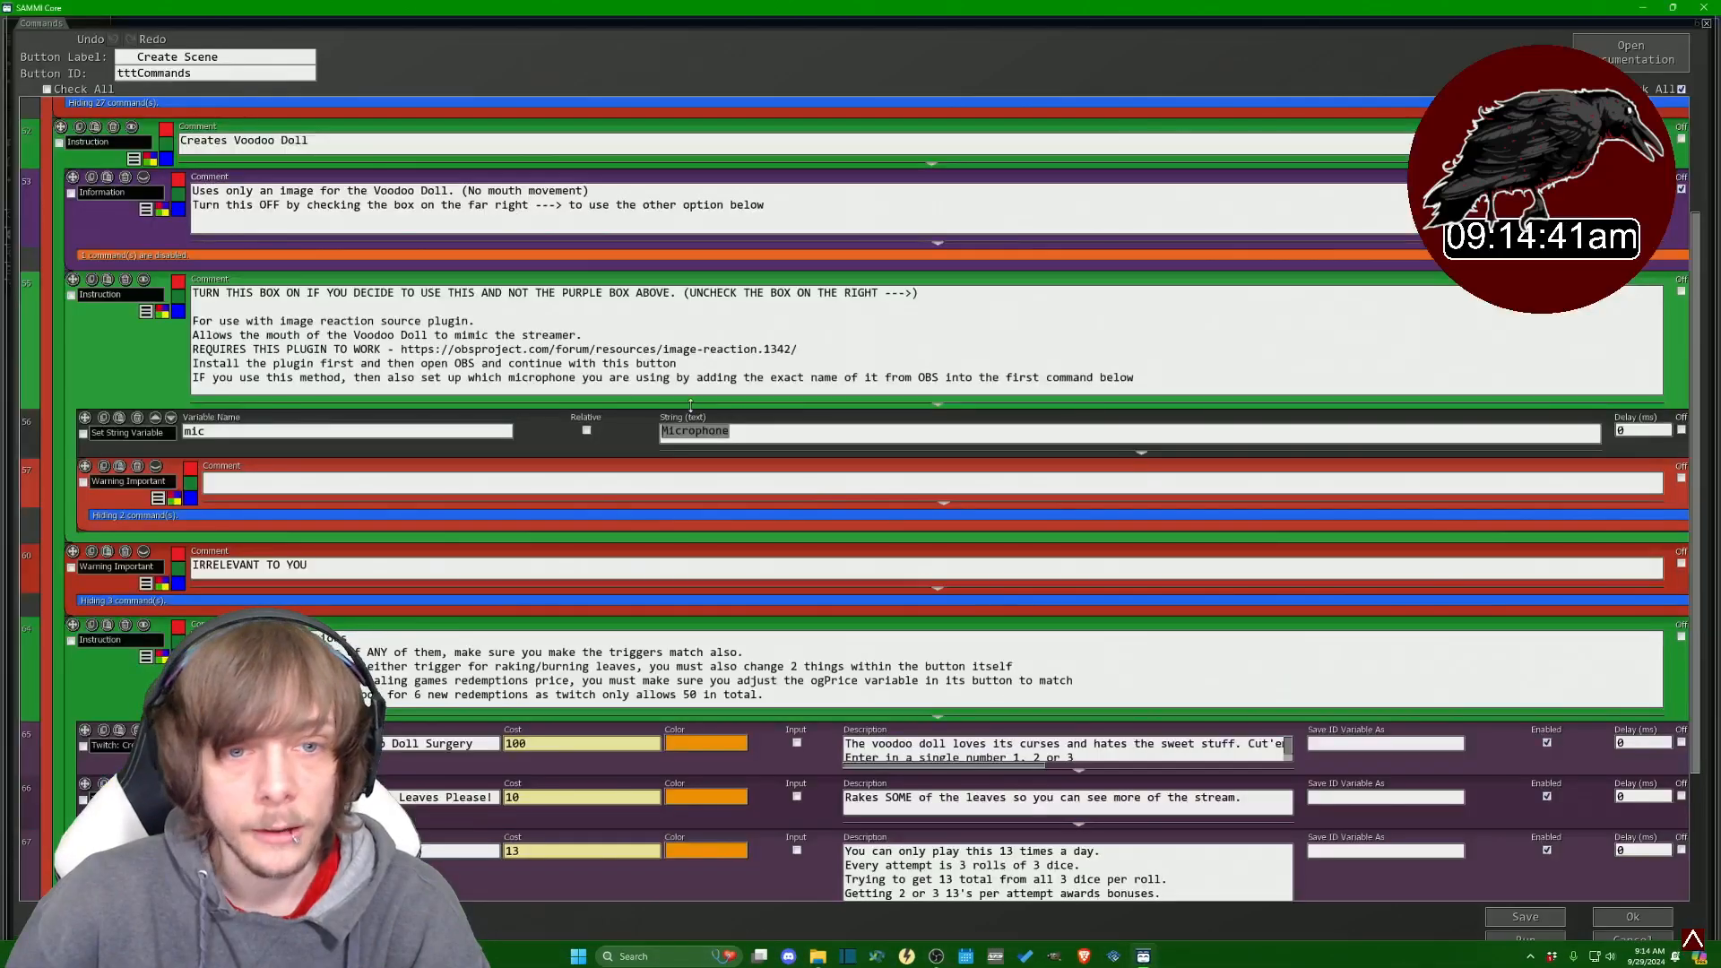
type("the thing")
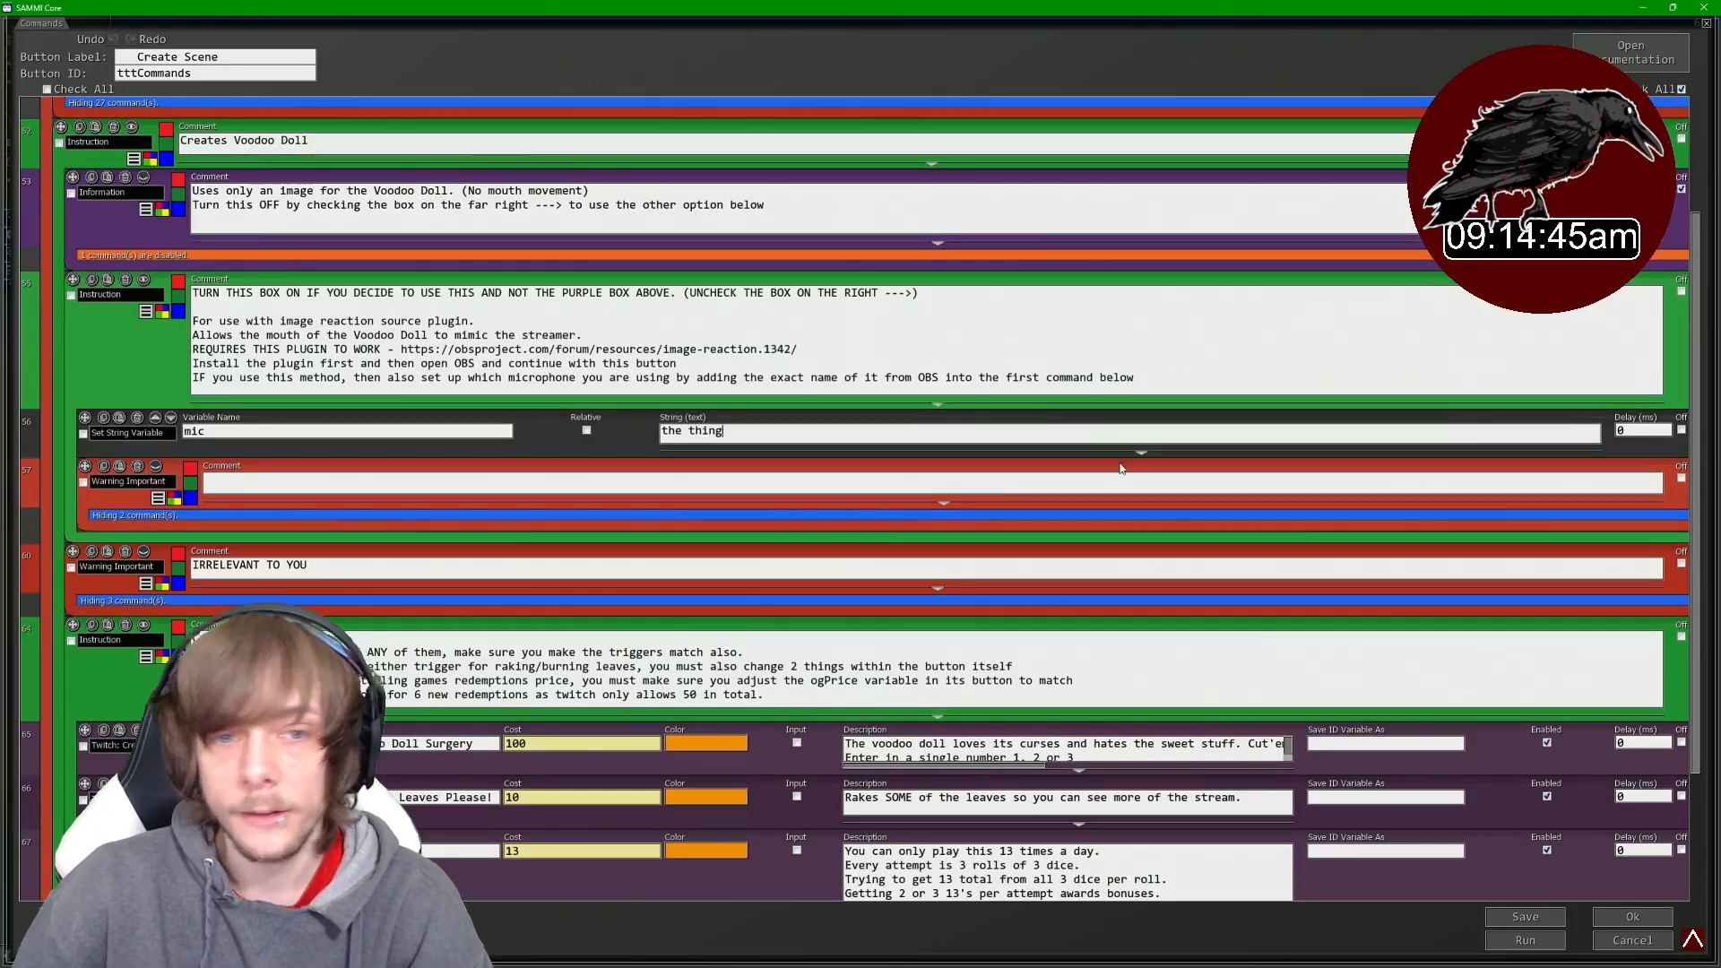
- Review the redemption commands and the instructions about matching triggers and prices
scroll(412, 434, "down", 5)
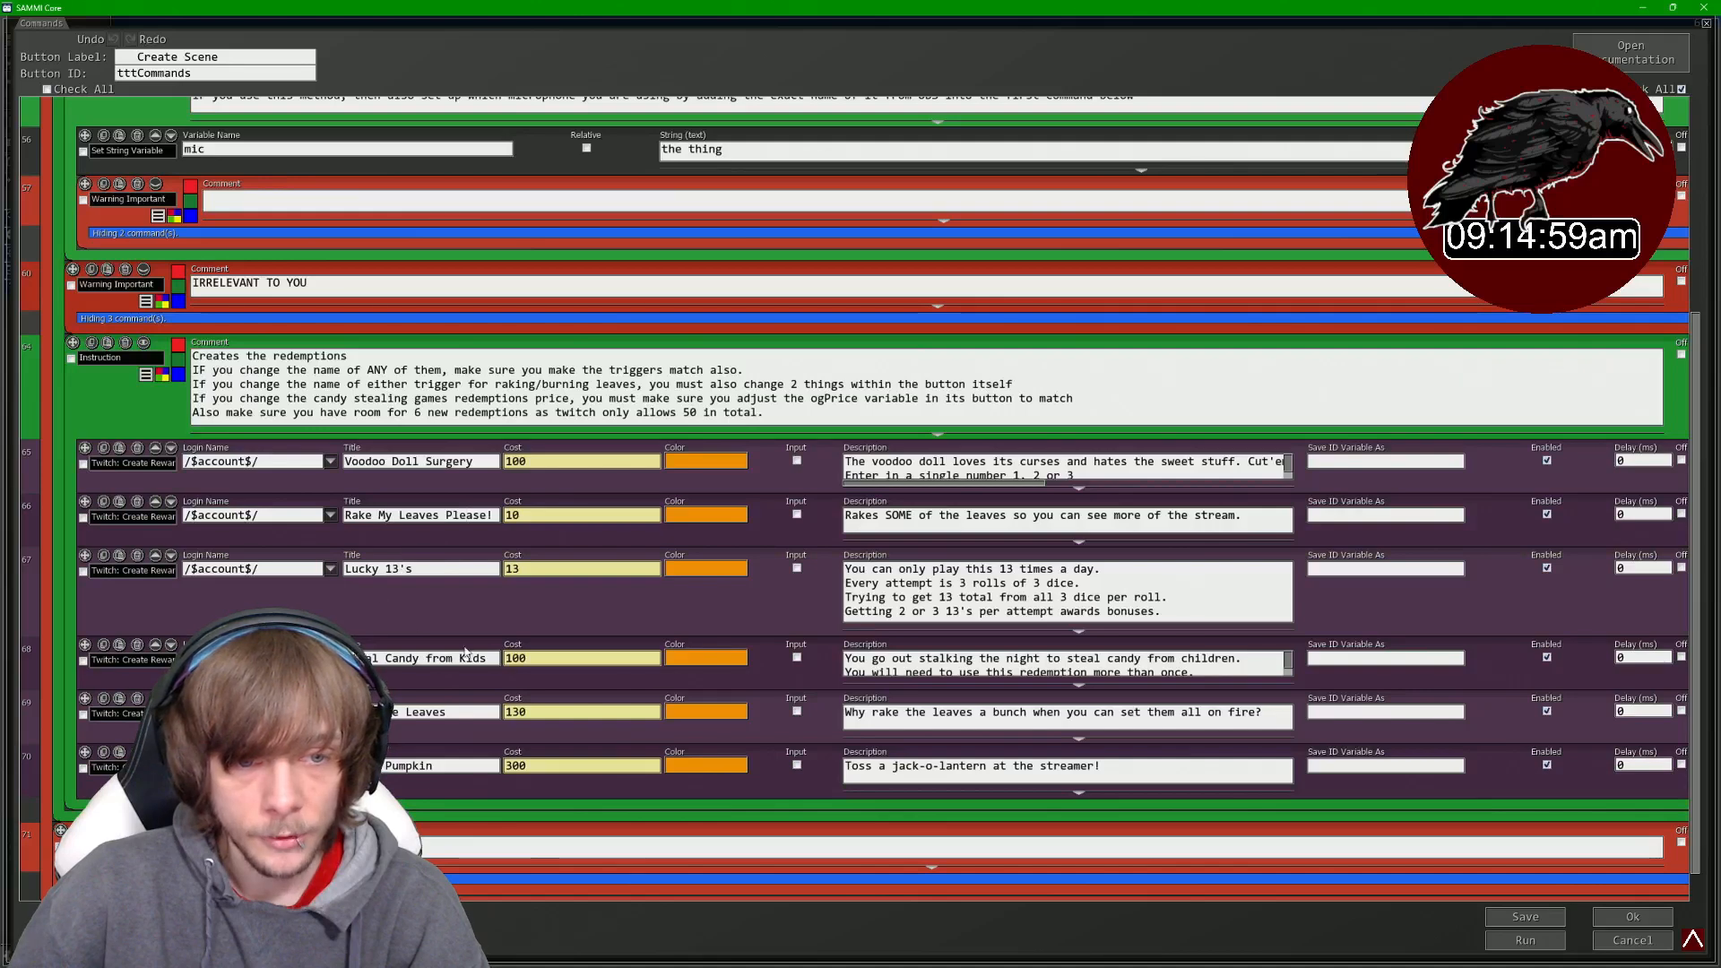
left_click_drag(408, 711, 446, 713)
left_click_drag(392, 766, 427, 766)
left_click_drag(883, 421, 192, 356)
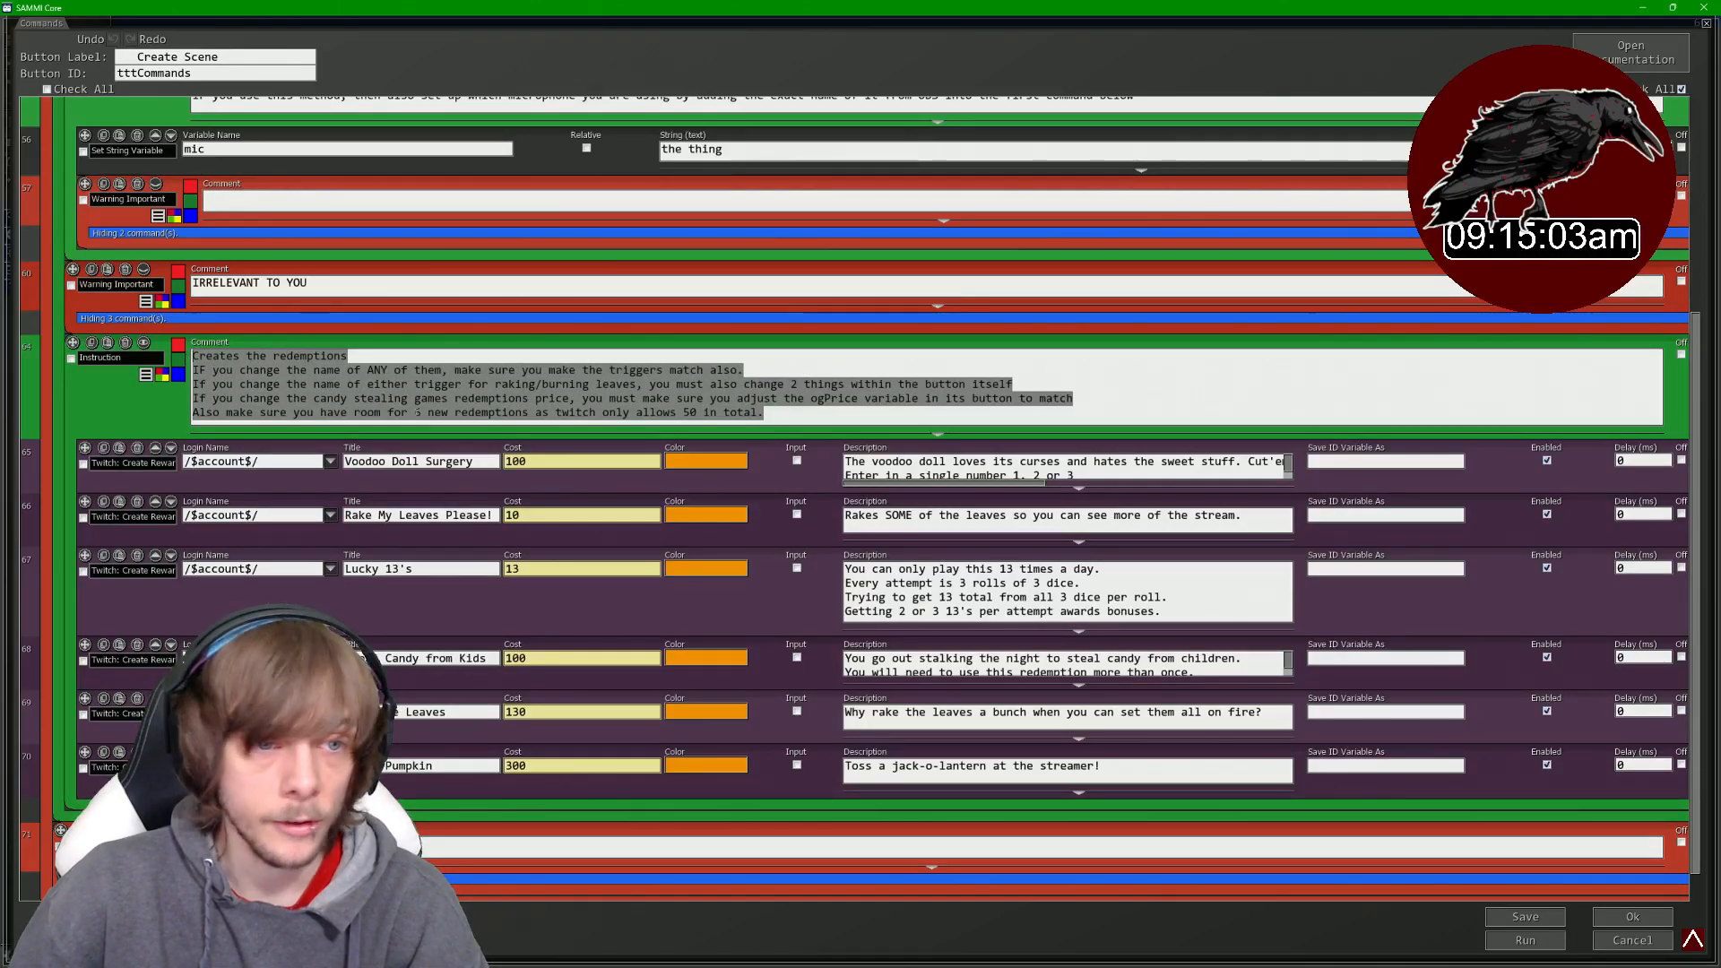
scroll(418, 413, "down", 2)
left_click(431, 348)
scroll(655, 679, "up", 10)
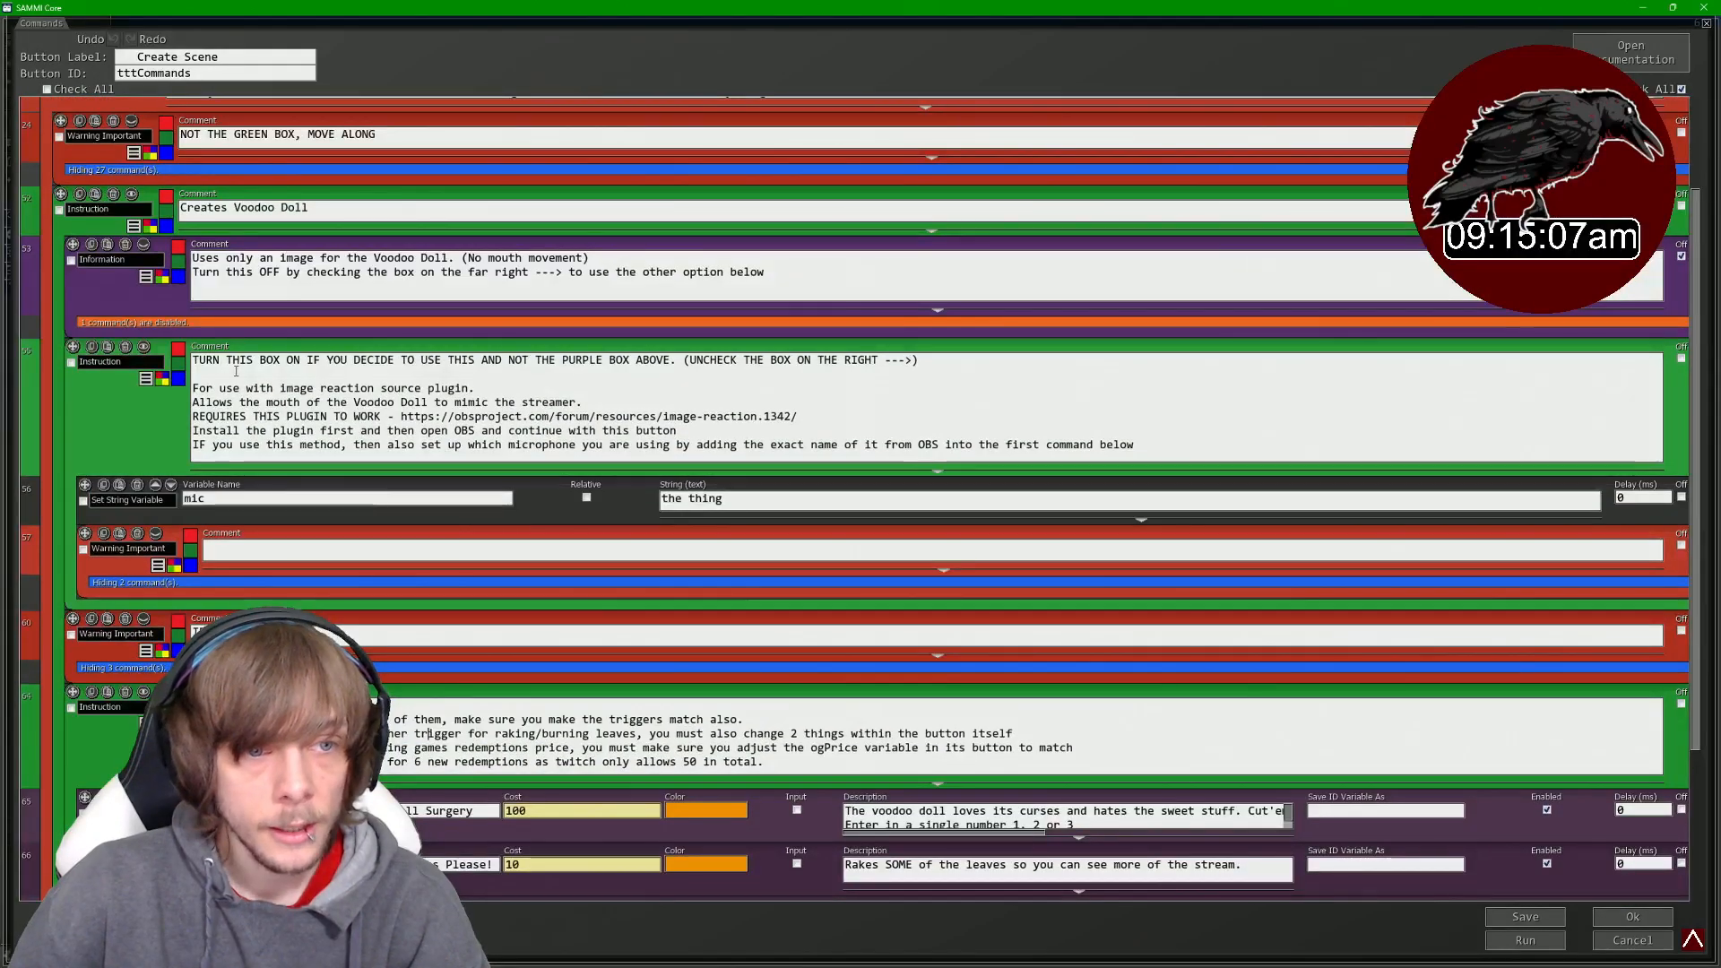
- Copy the image-reaction plugin URL from the green box and open it in the browser
left_click_drag(199, 360, 1137, 449)
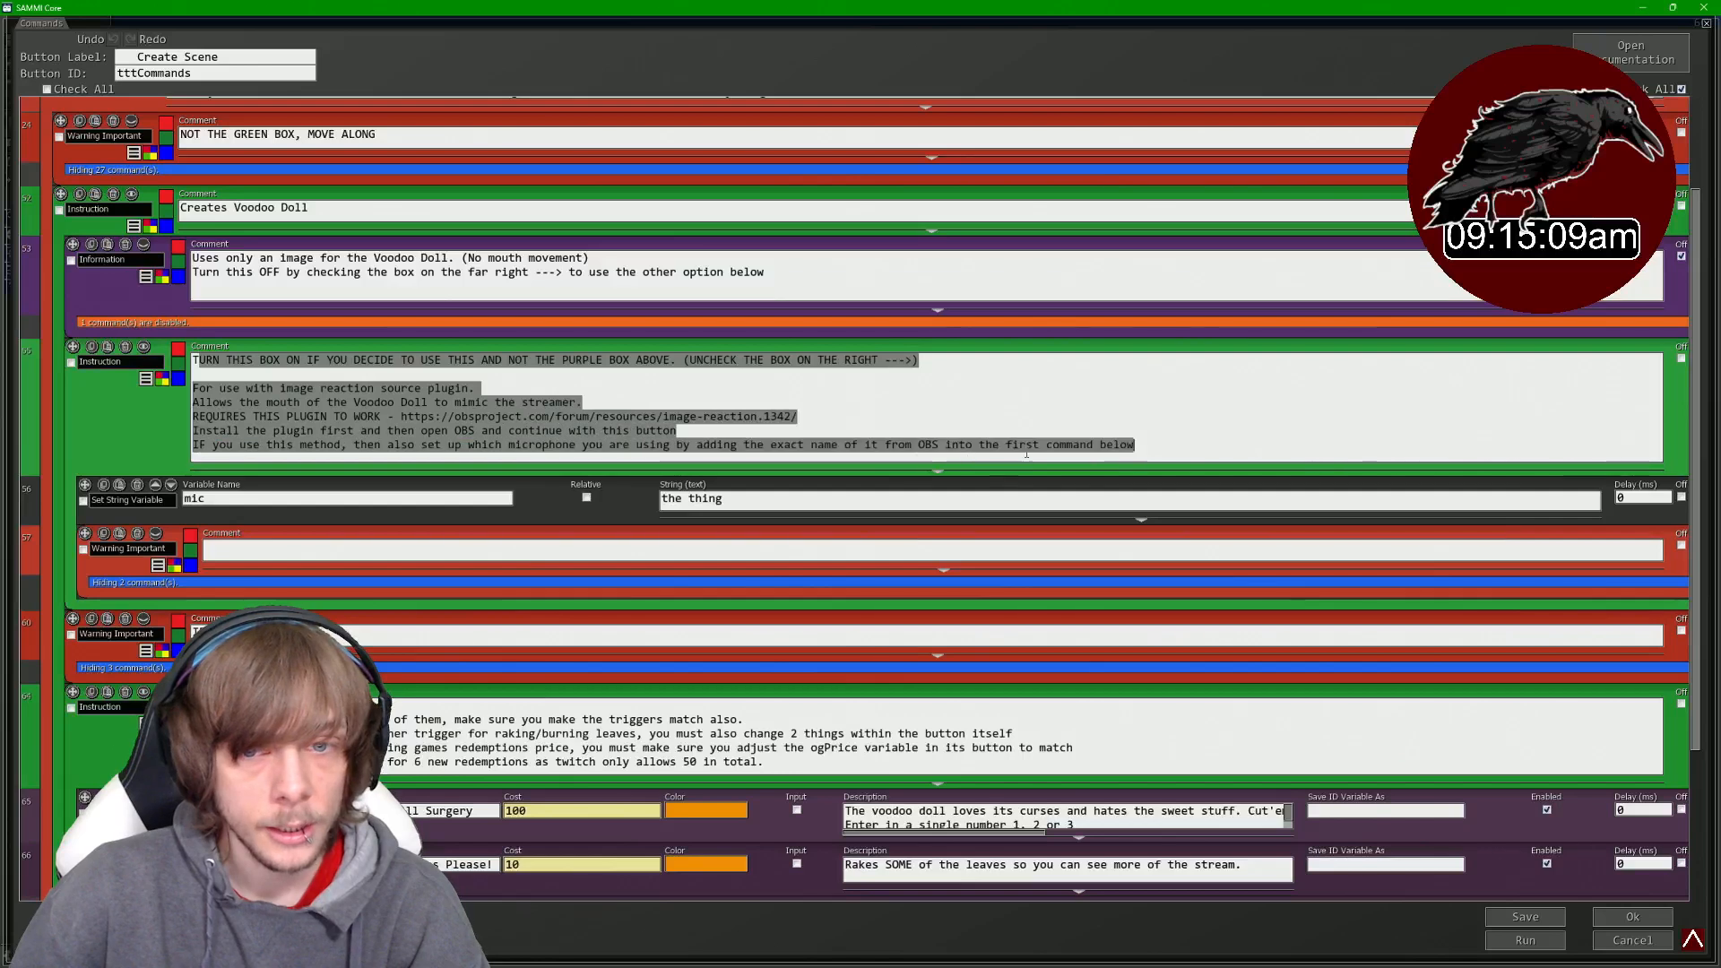
left_click(597, 424)
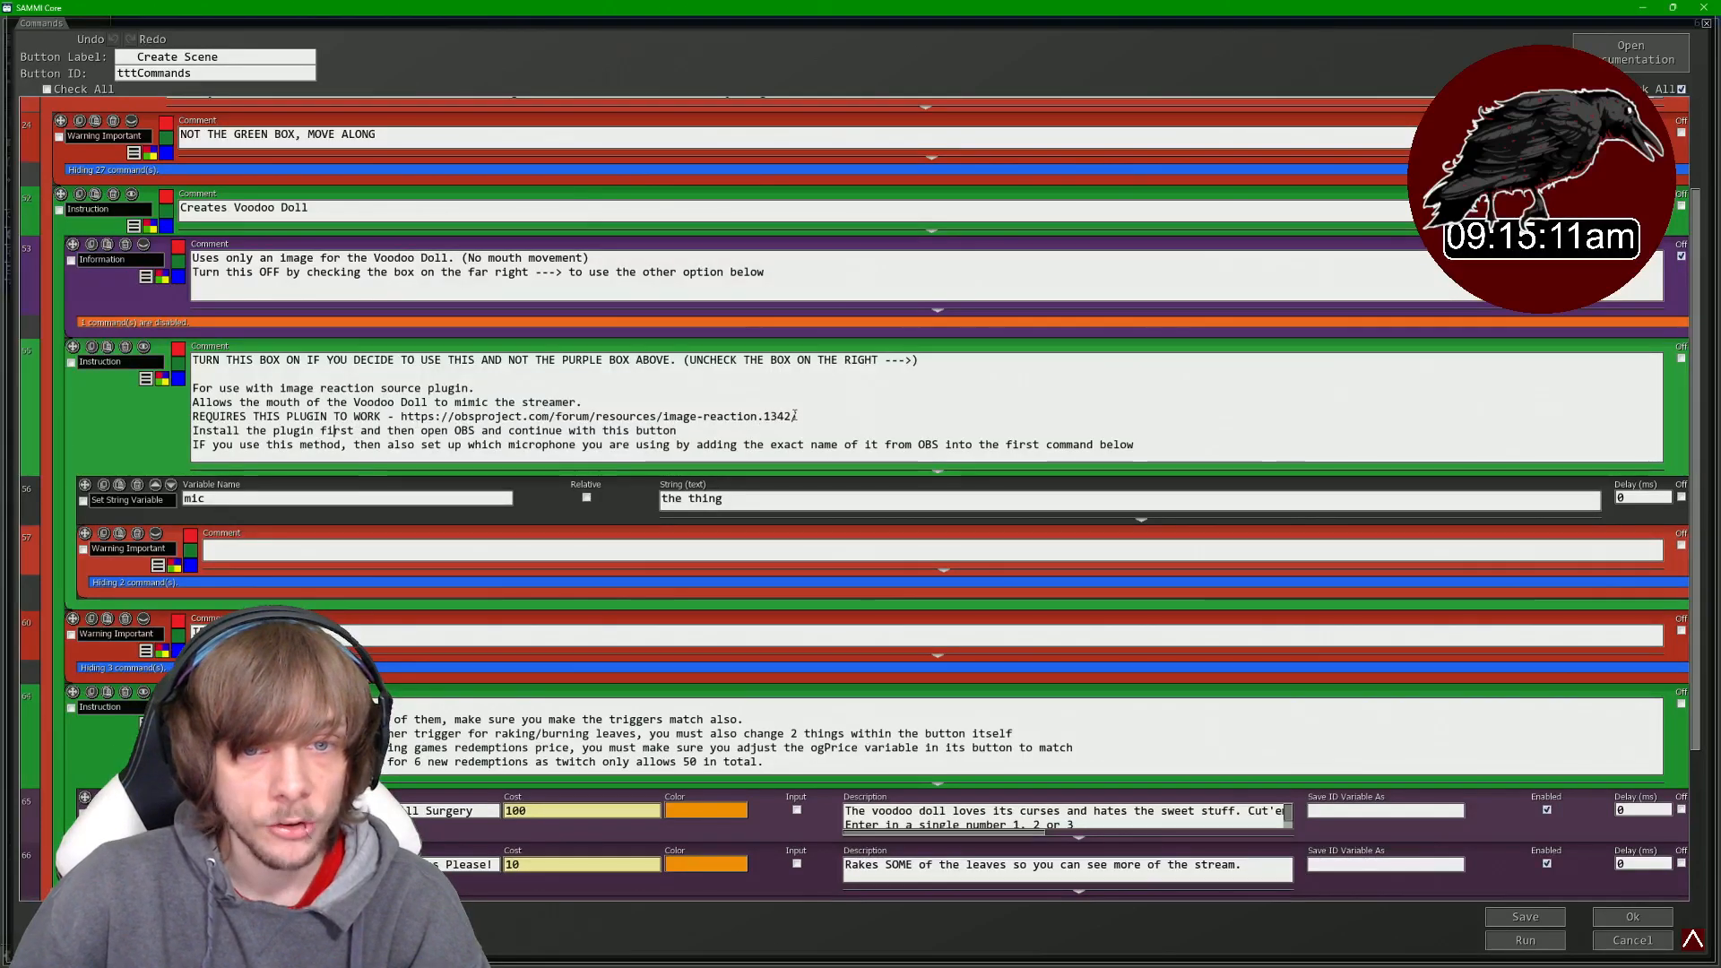
left_click_drag(797, 417, 403, 425)
key("ctrl+c")
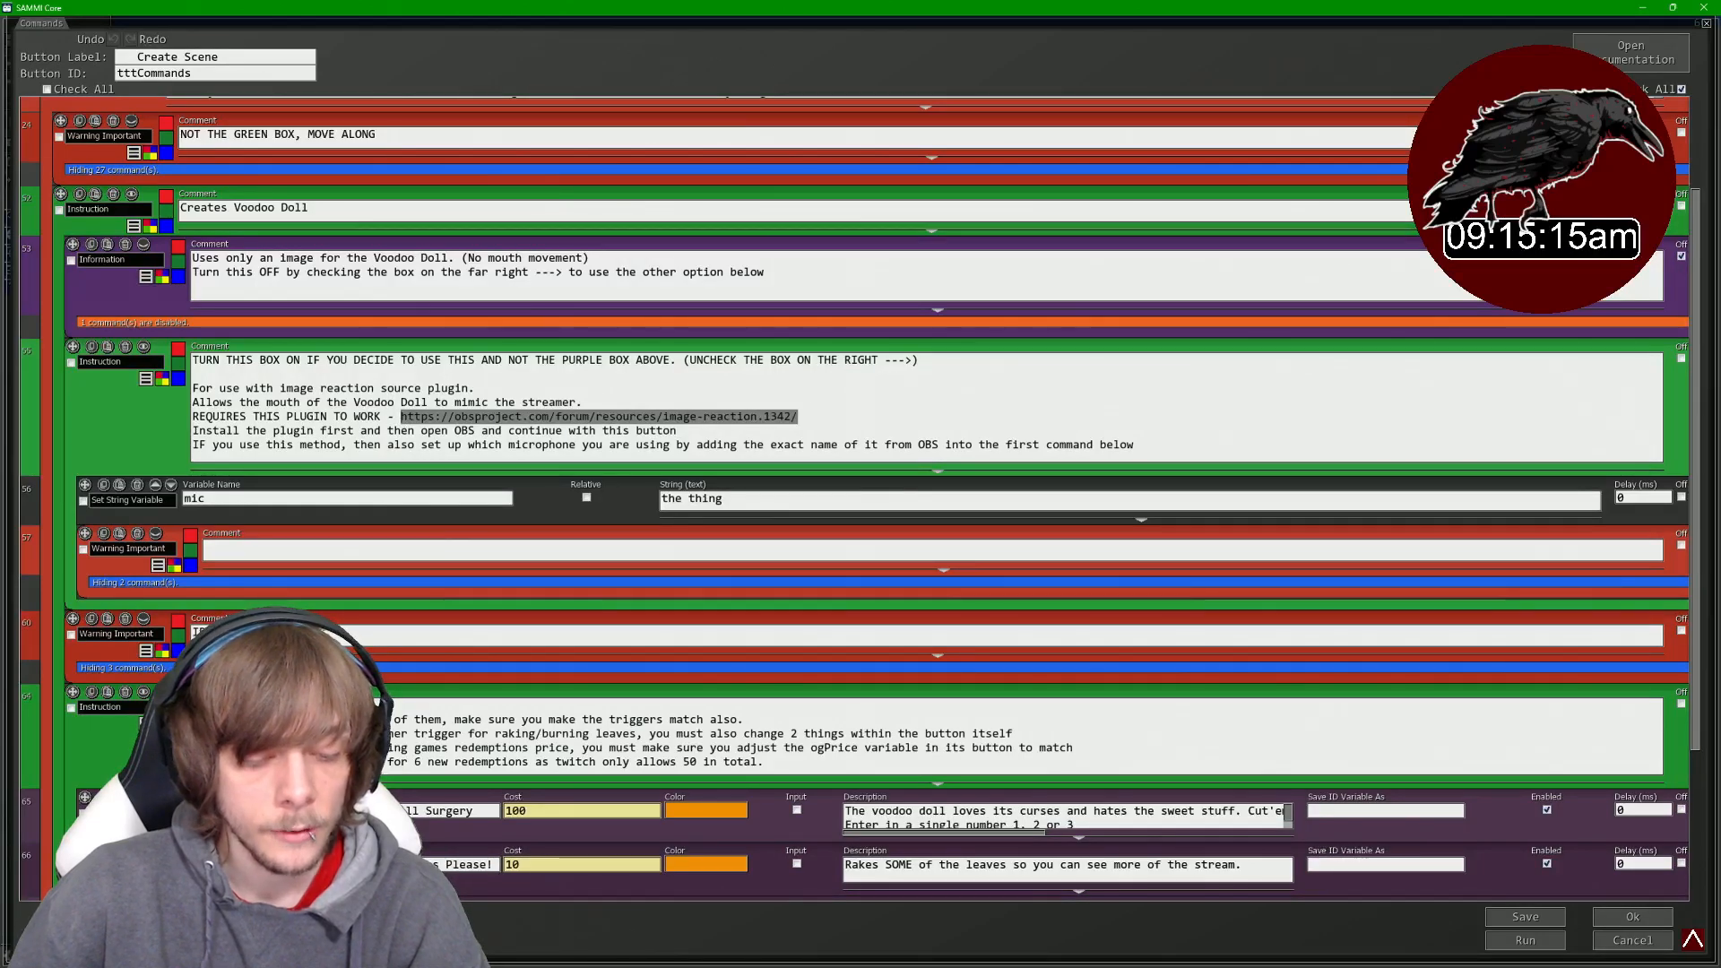
left_click(1083, 952)
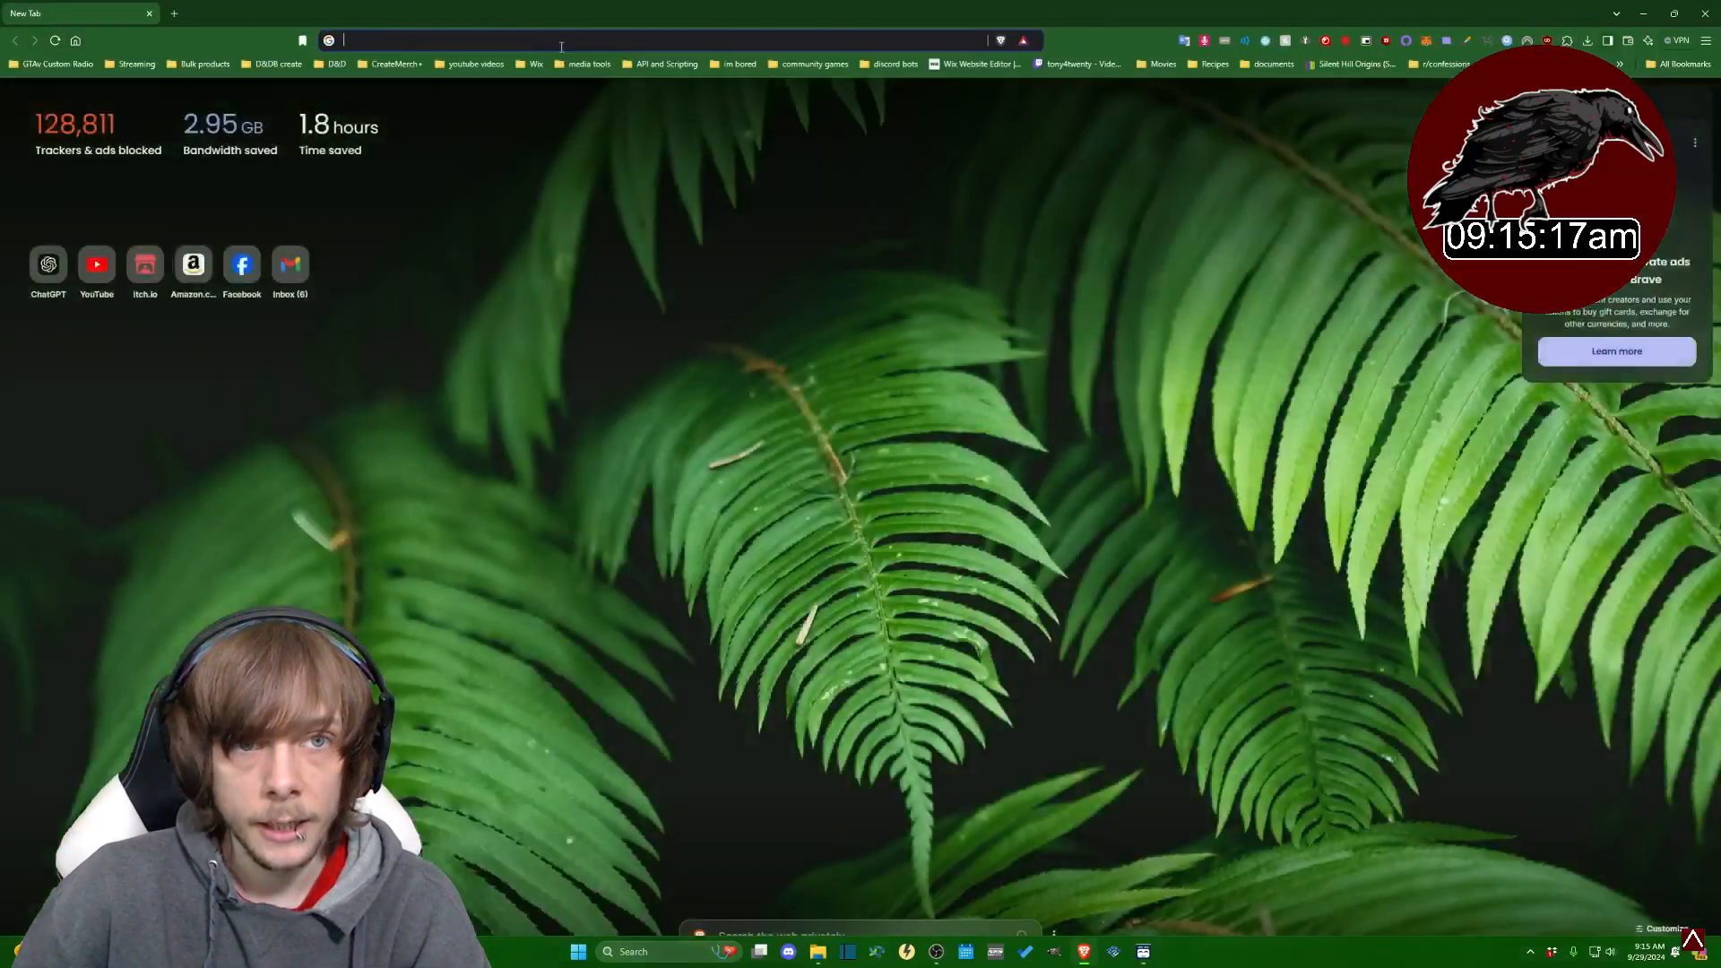
left_click(560, 42)
key("ctrl+v")
key("Return")
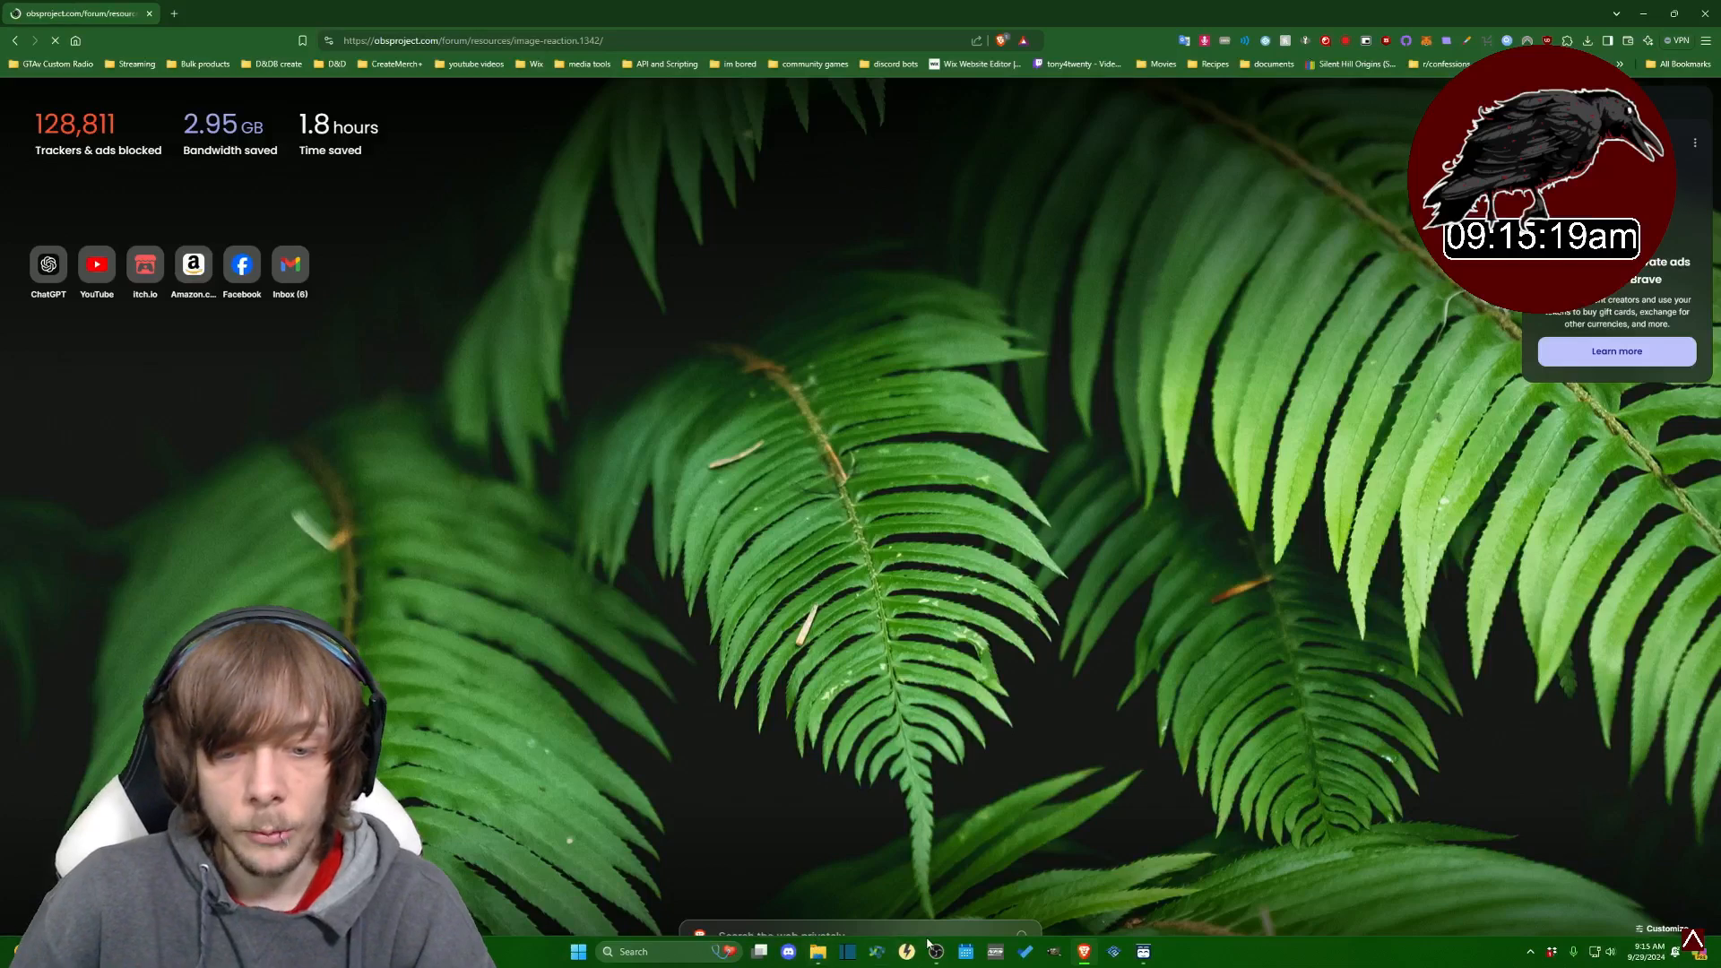
left_click(934, 953)
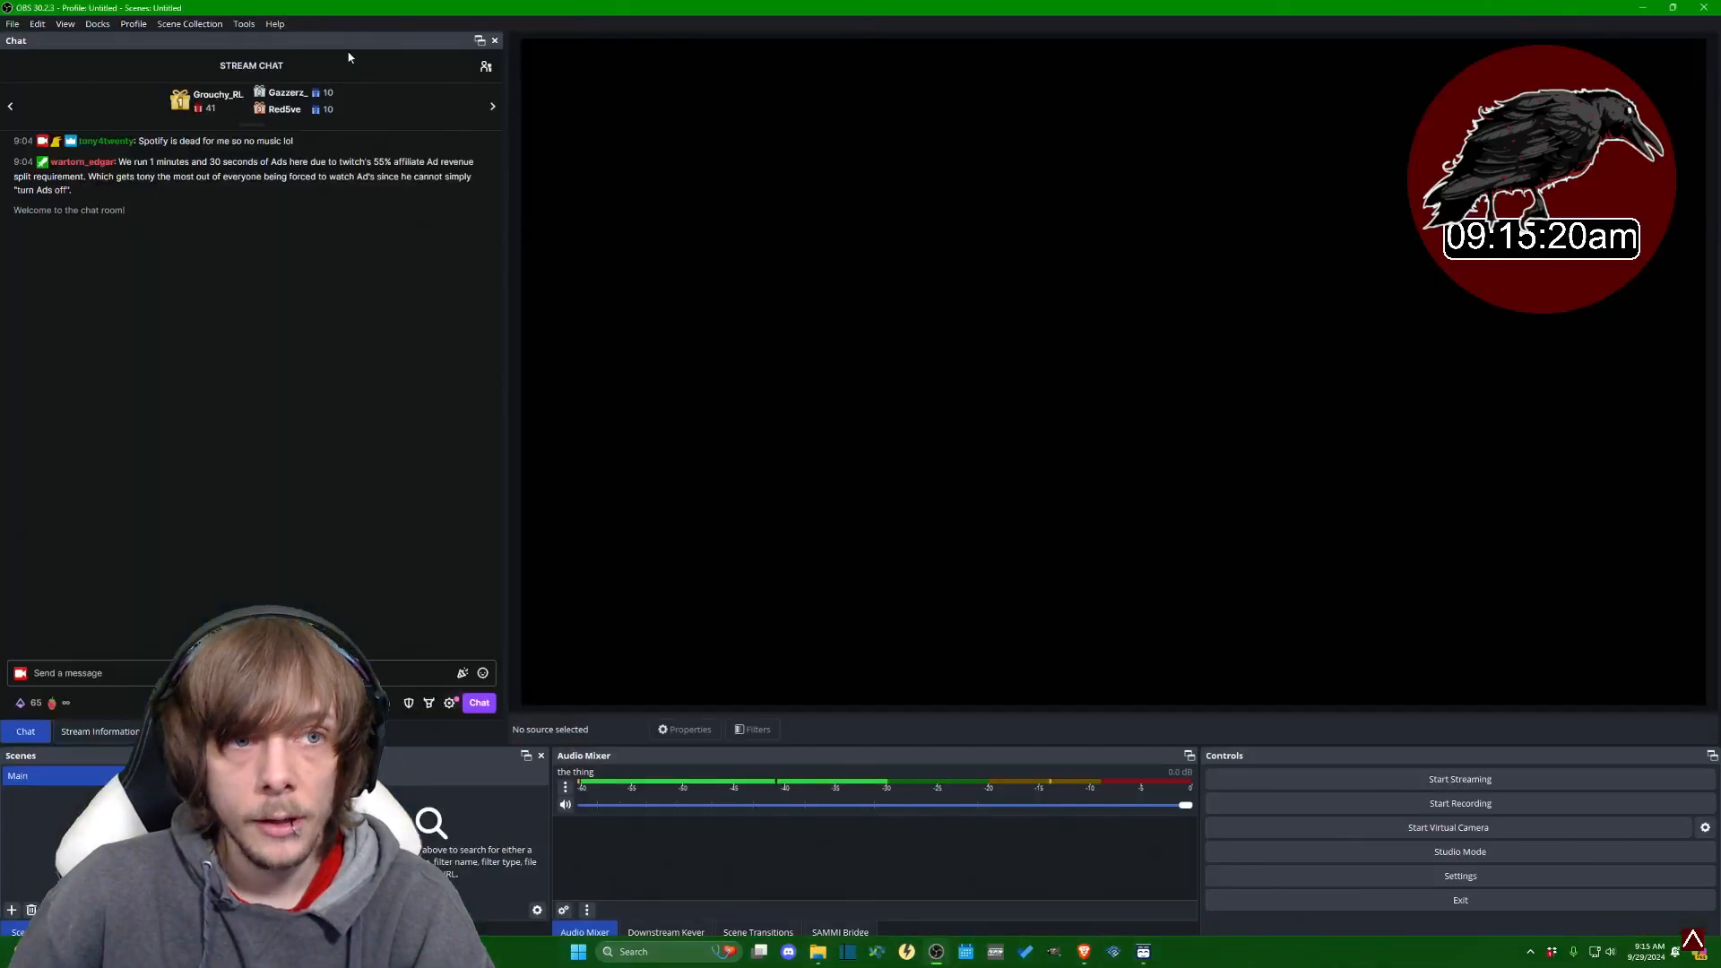
- Download the obs-image-reaction-windows64.zip plugin package and save it to the Downloads folder
left_click(1703, 9)
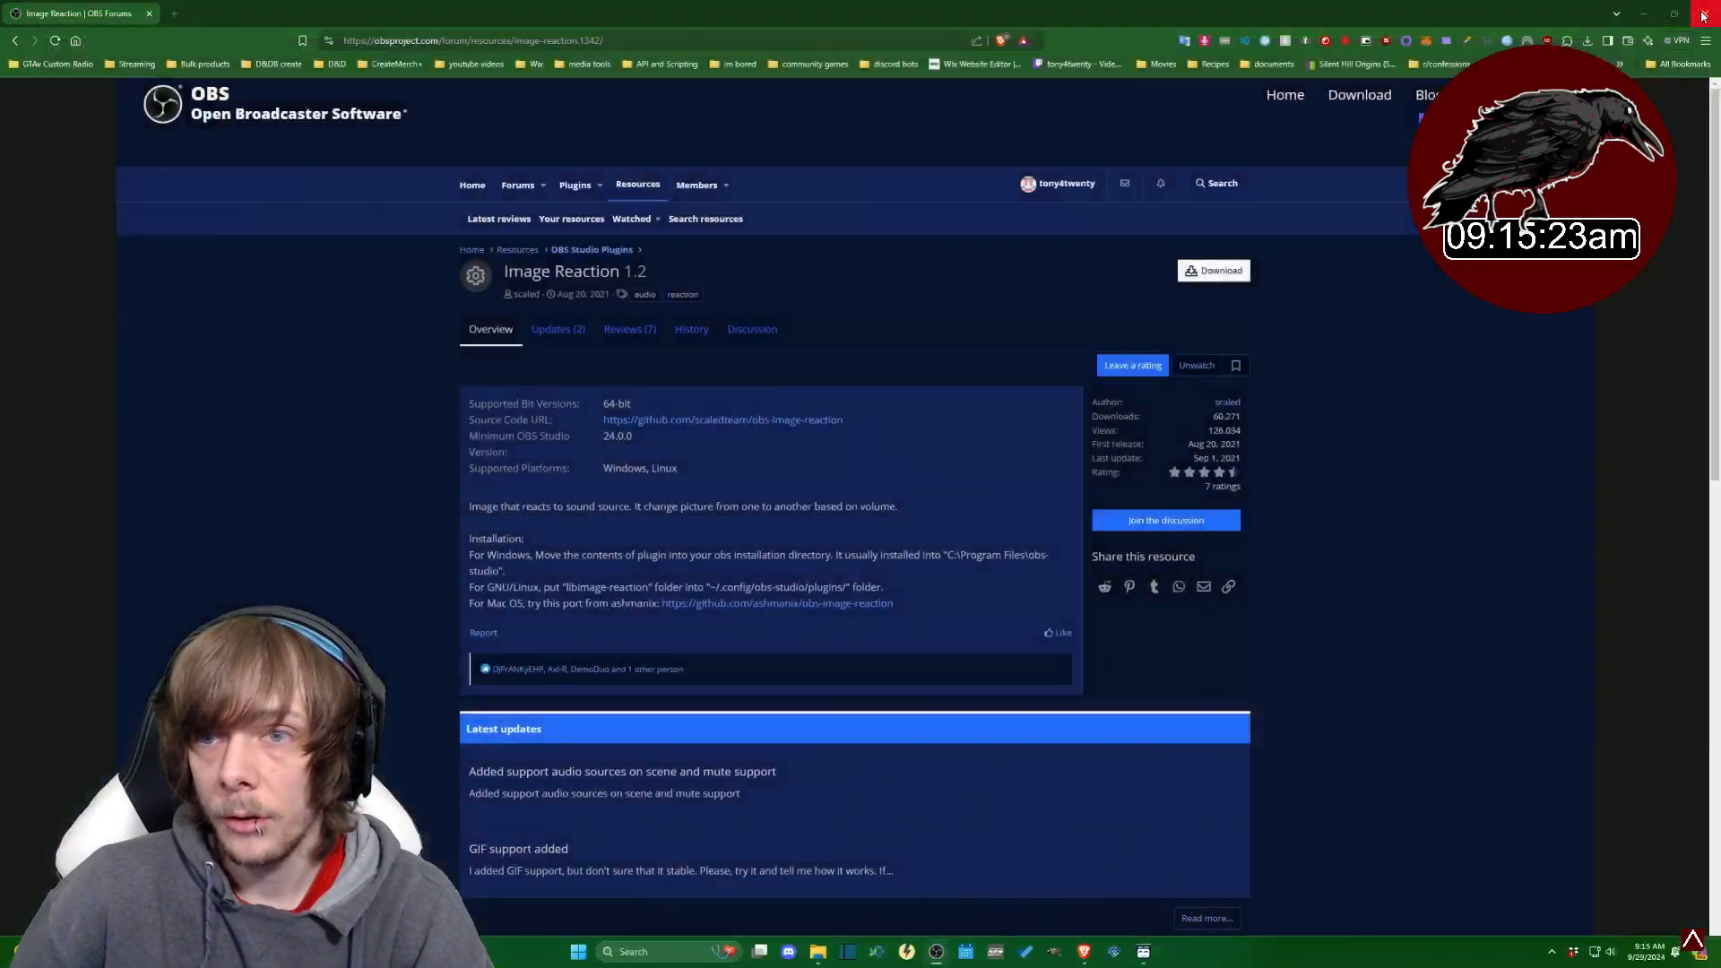
left_click(1214, 270)
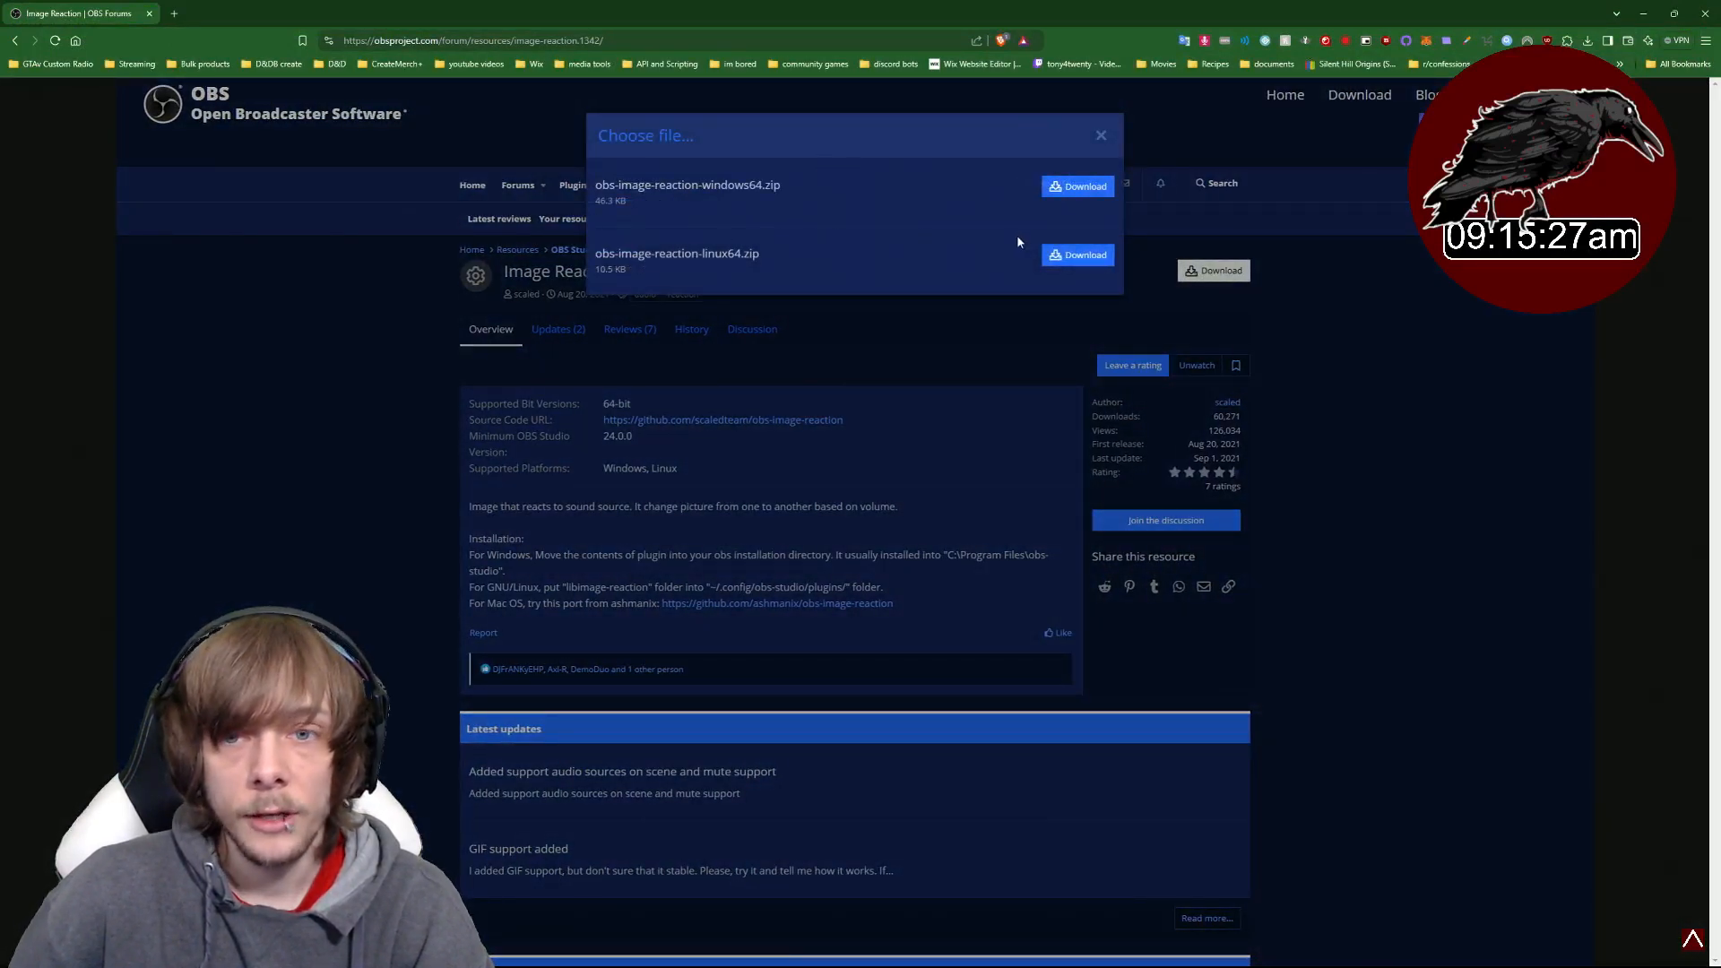
left_click(1078, 187)
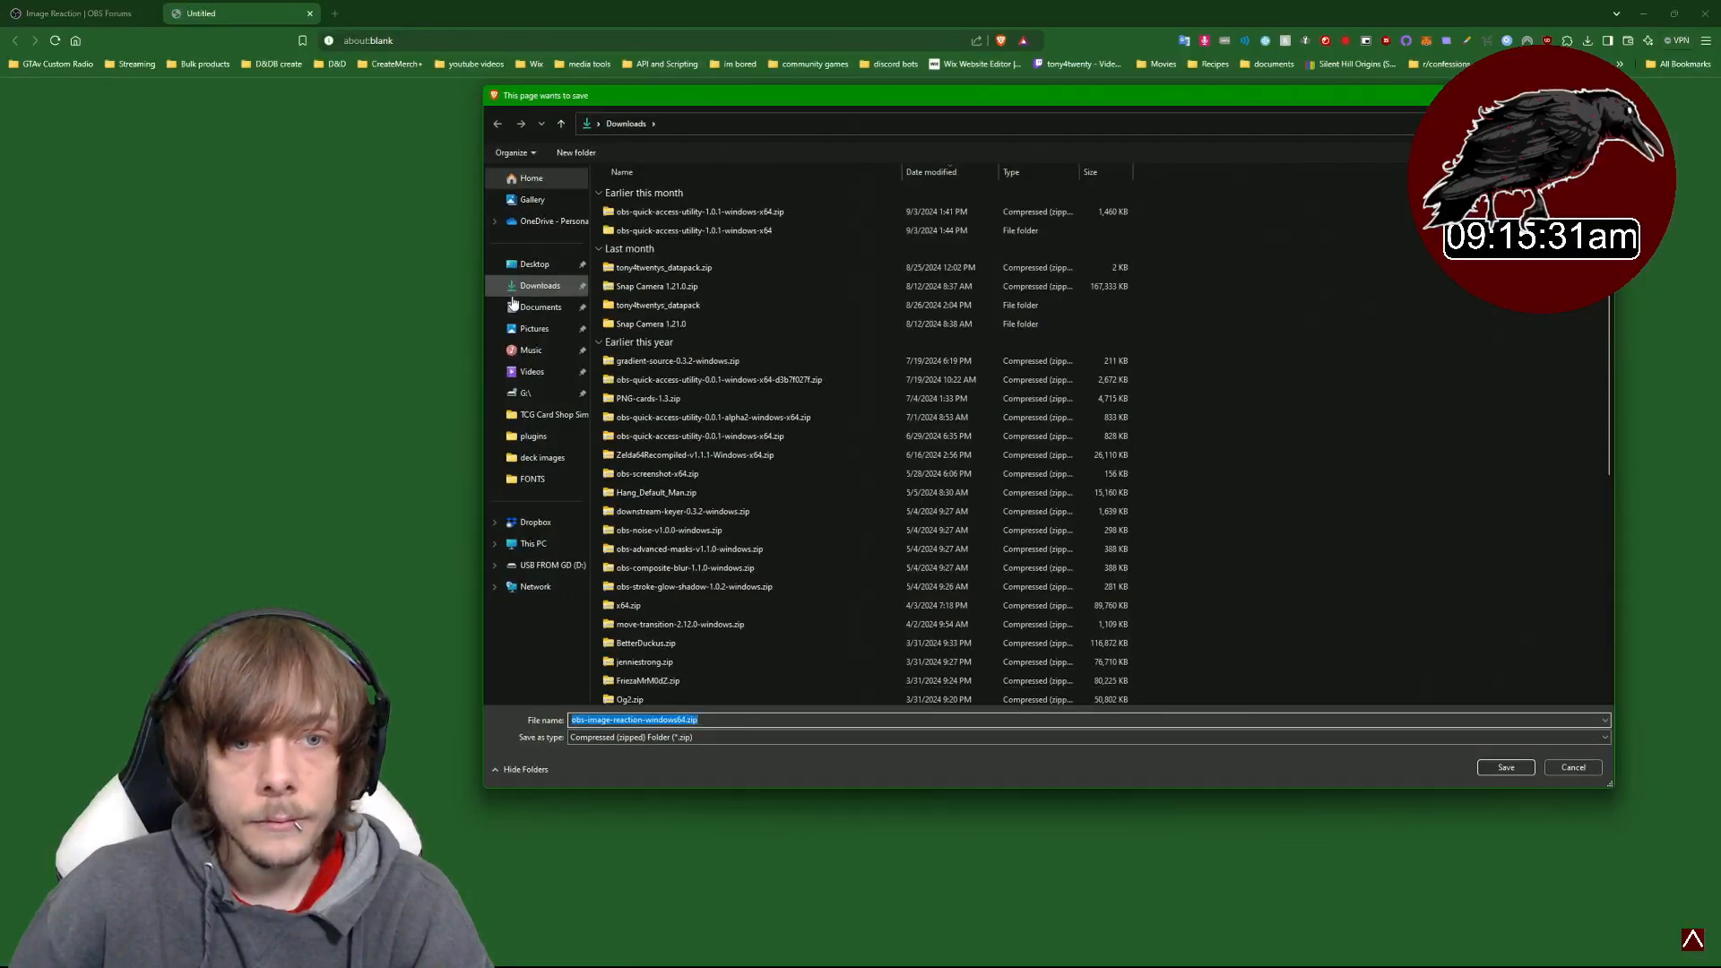
left_click(509, 296)
left_click(1506, 767)
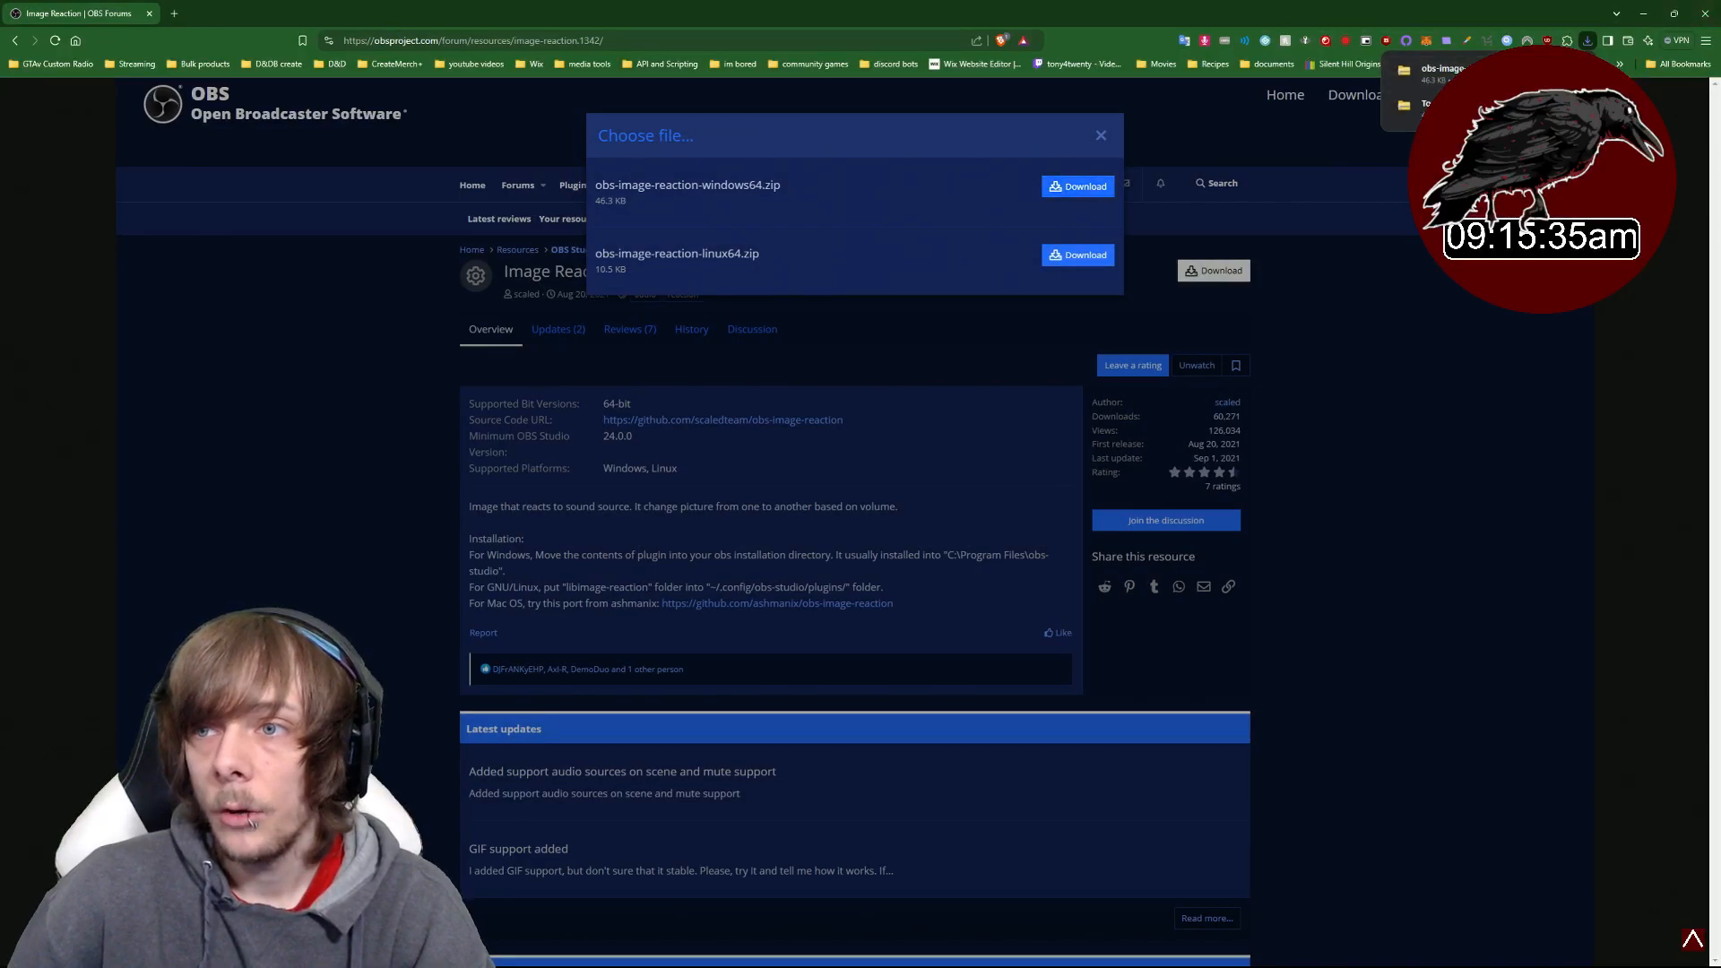
- Open the Downloads folder and, in a second tab, the obs-studio folder under Program Files (andrew)
left_click(1569, 74)
left_click(1674, 12)
left_click(1644, 13)
left_click(1542, 81)
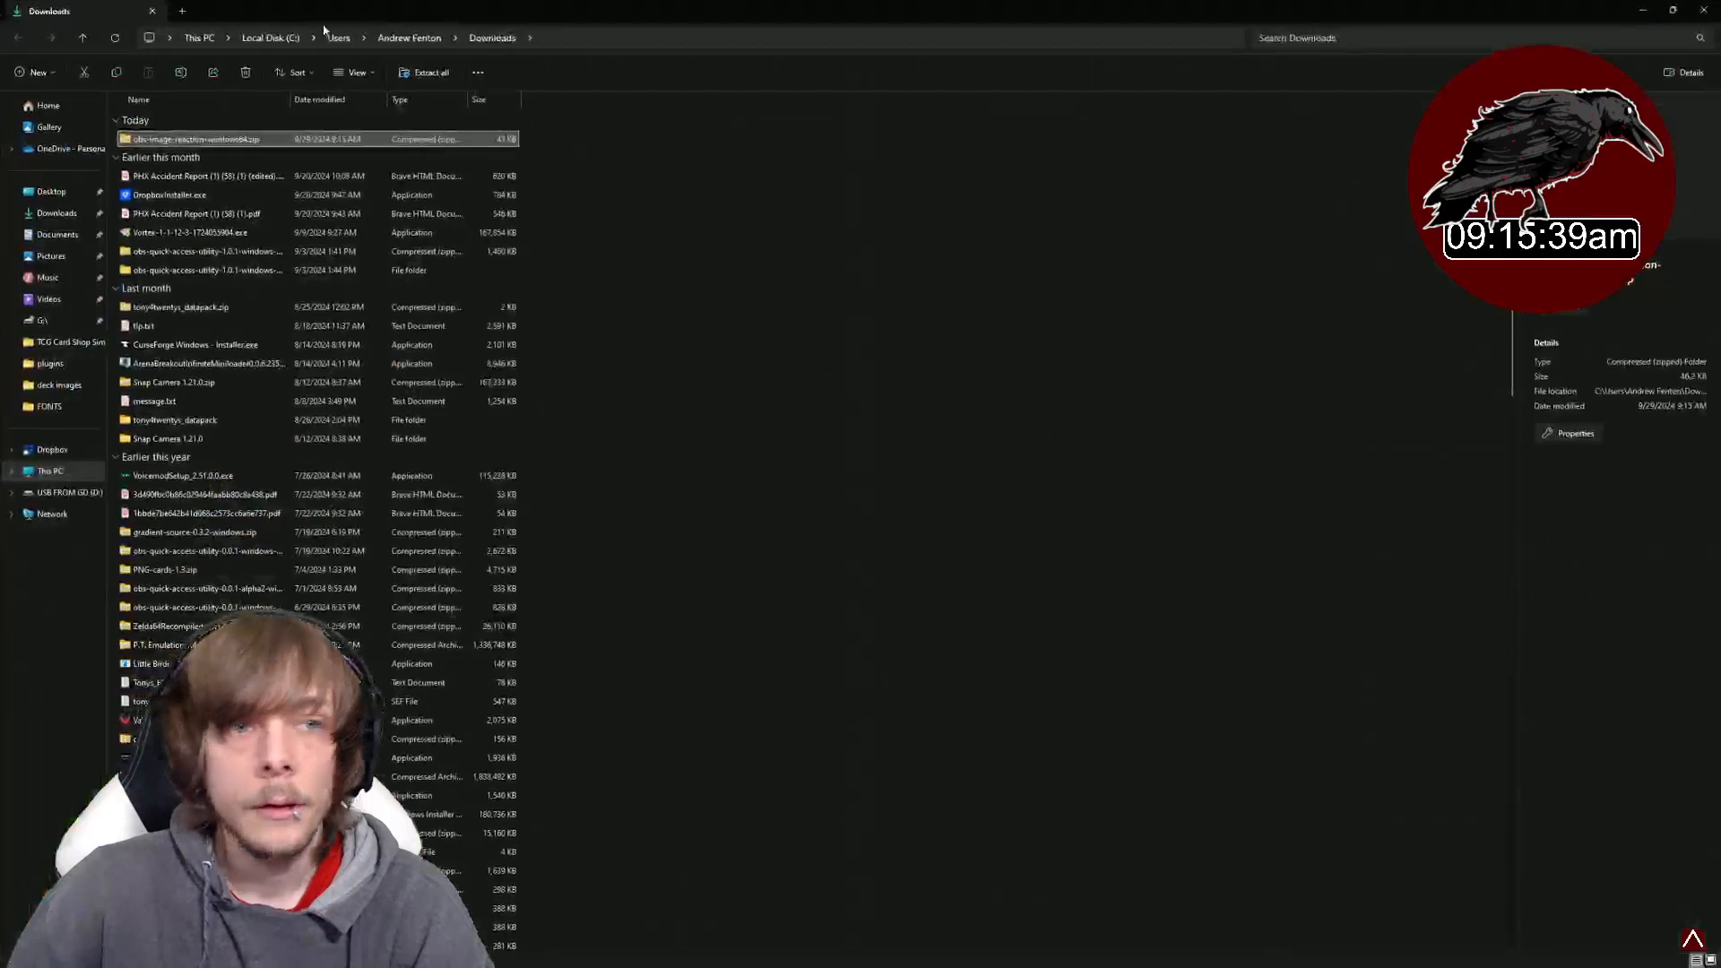
left_click(182, 11)
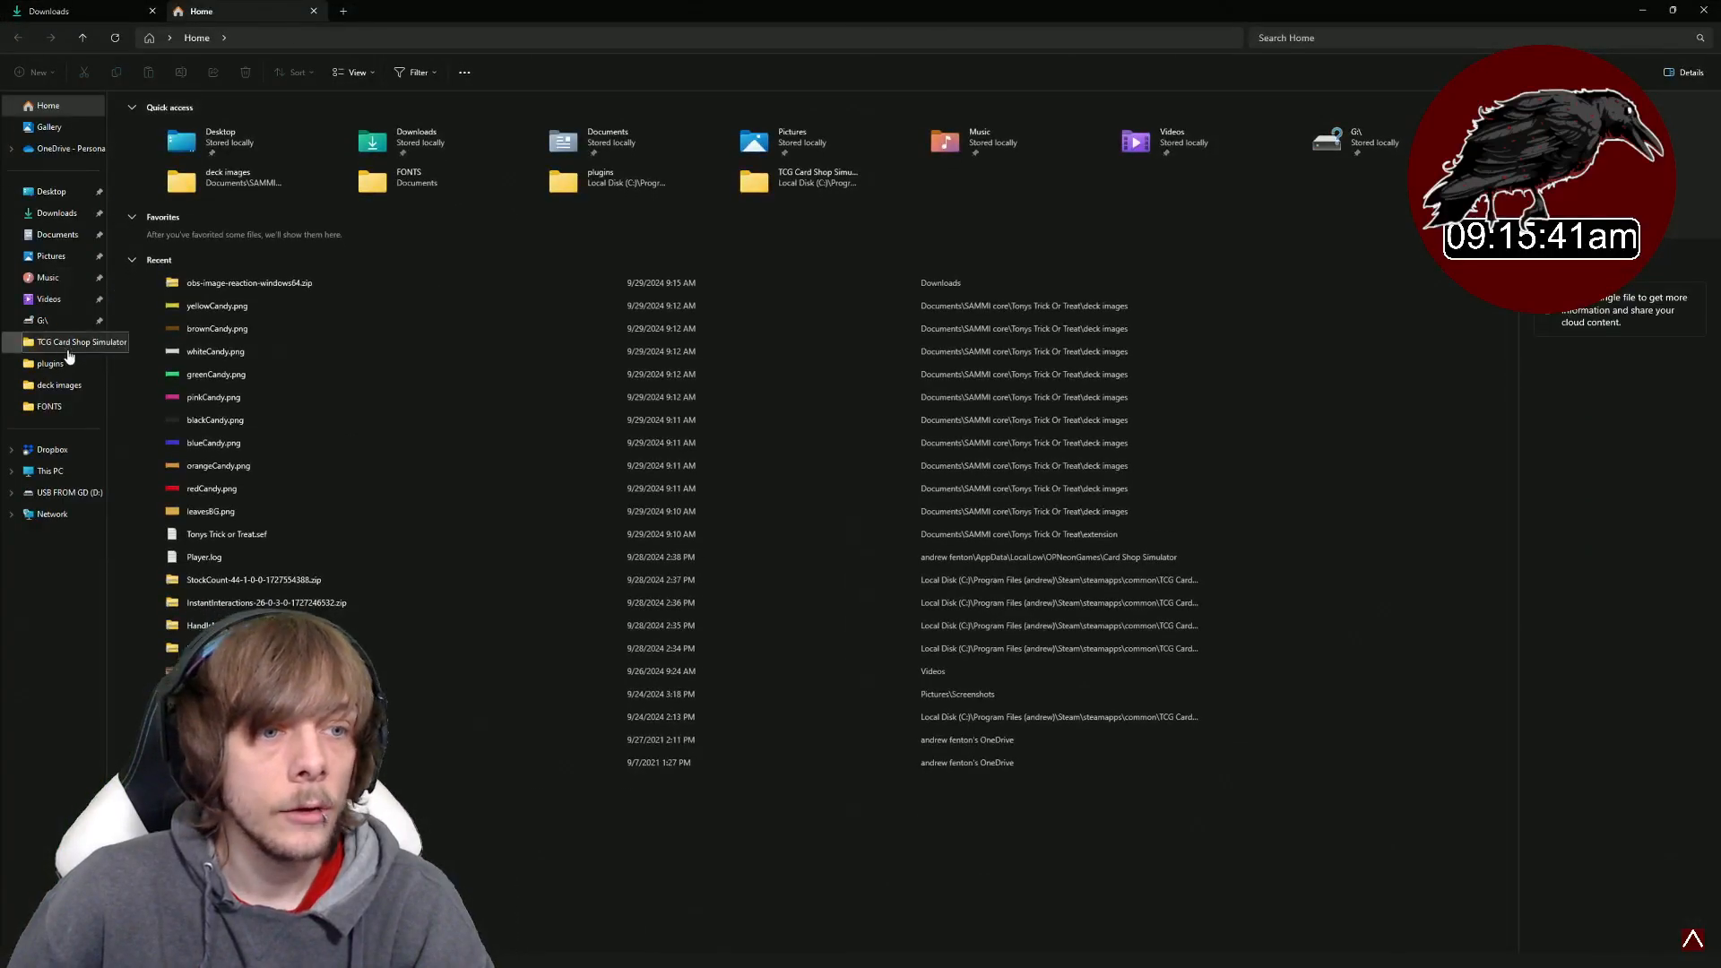
left_click(50, 470)
double_click(237, 133)
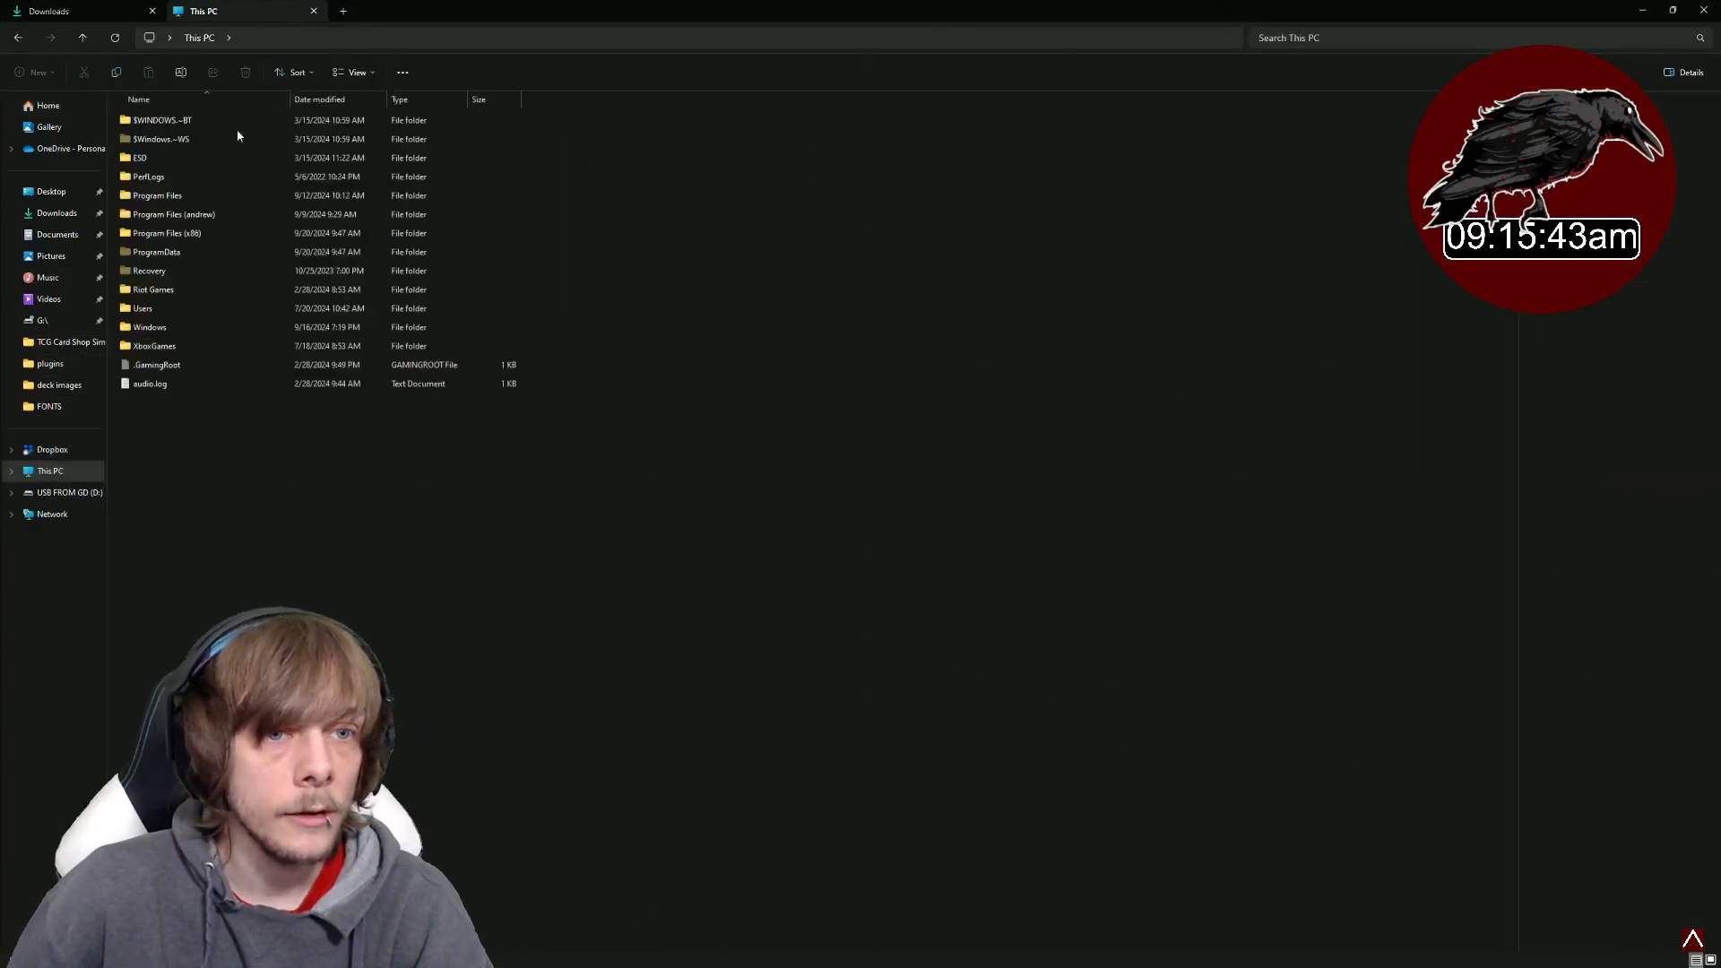
double_click(223, 215)
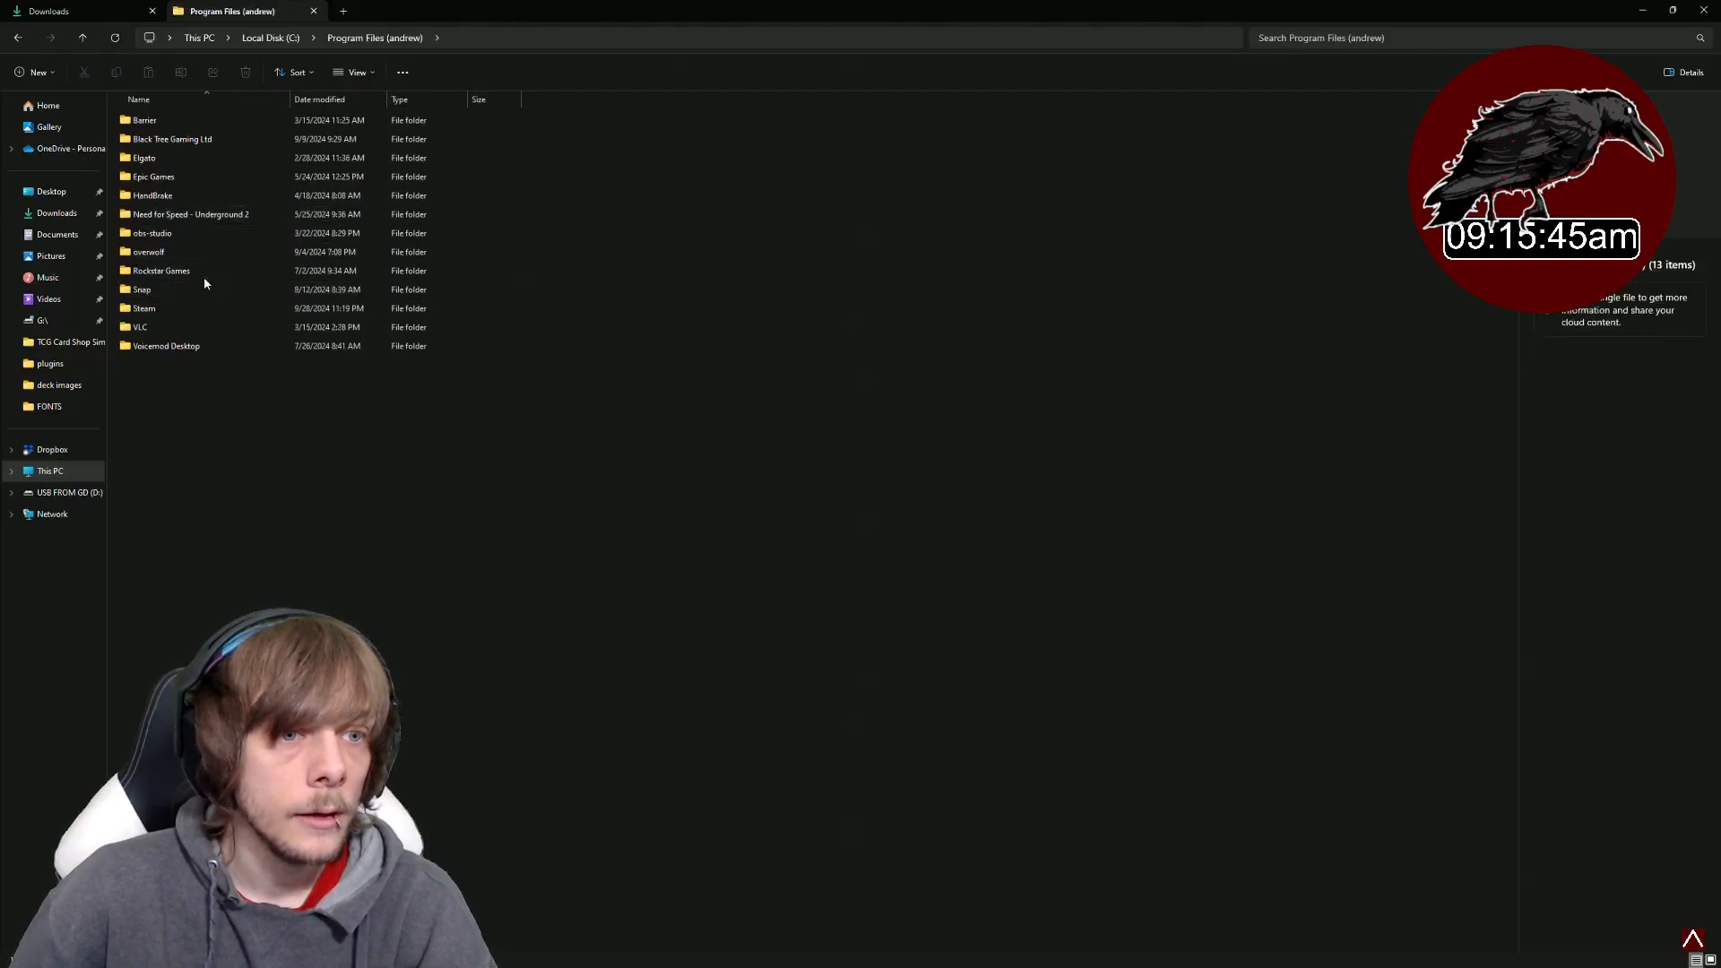
double_click(187, 234)
left_click(120, 13)
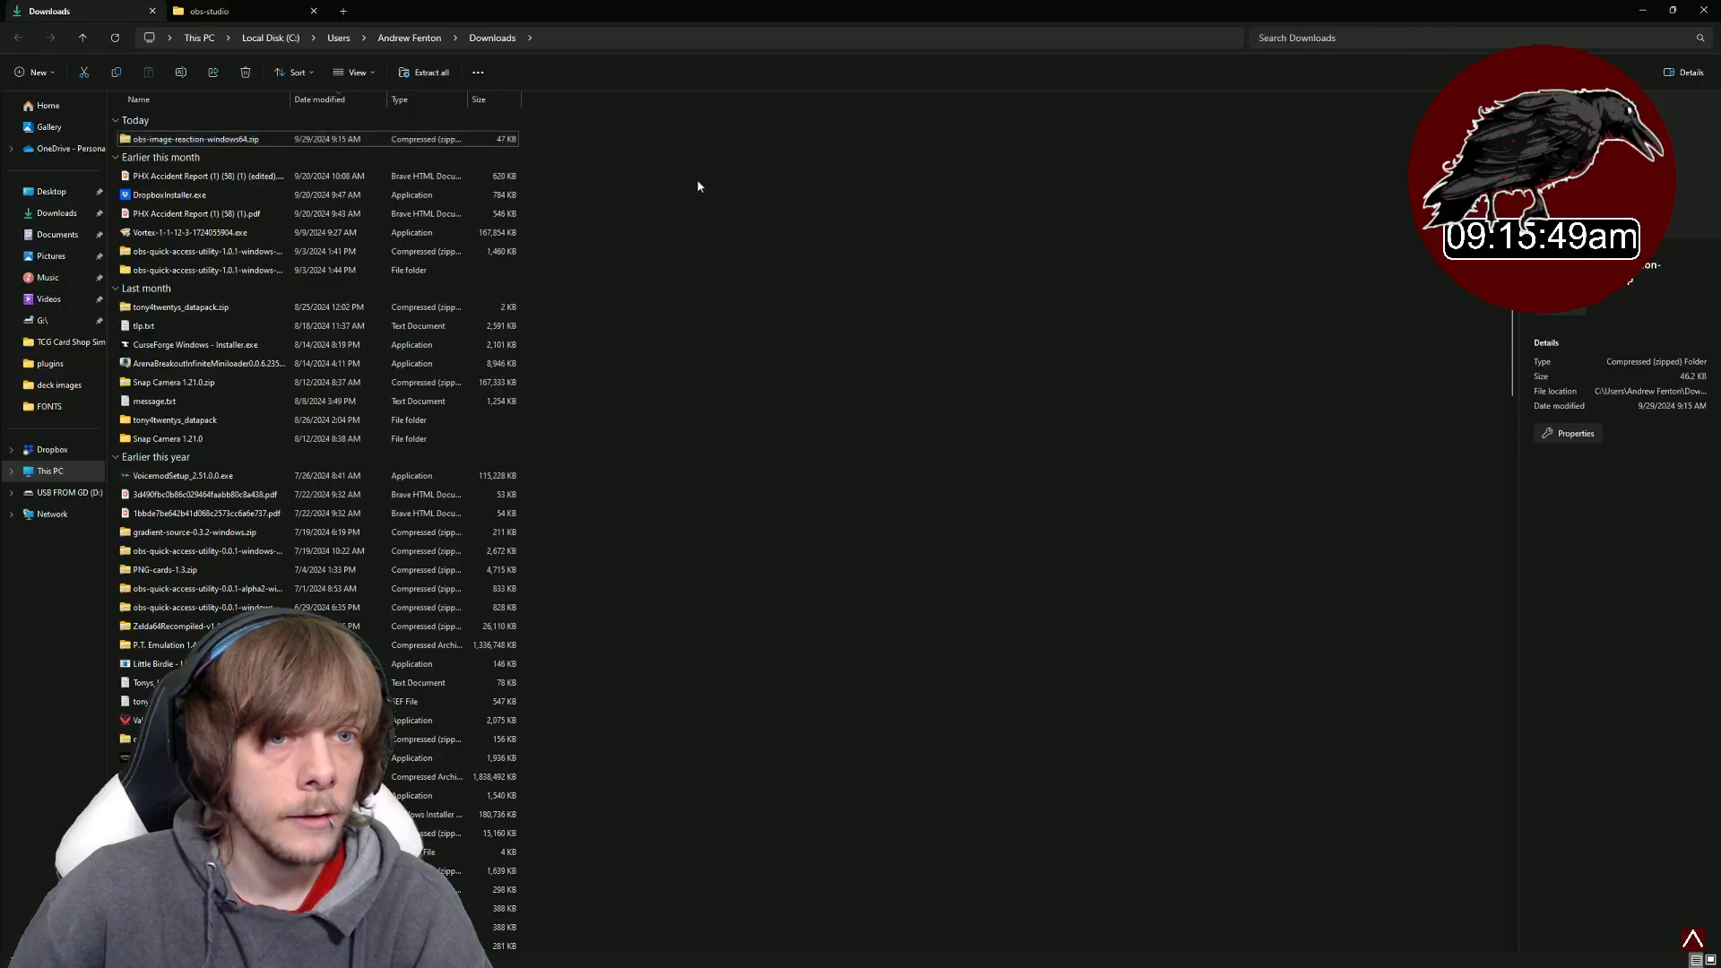
- Extract the obs-image-reaction-windows64 zip into Downloads and open the extracted folder
right_click(208, 144)
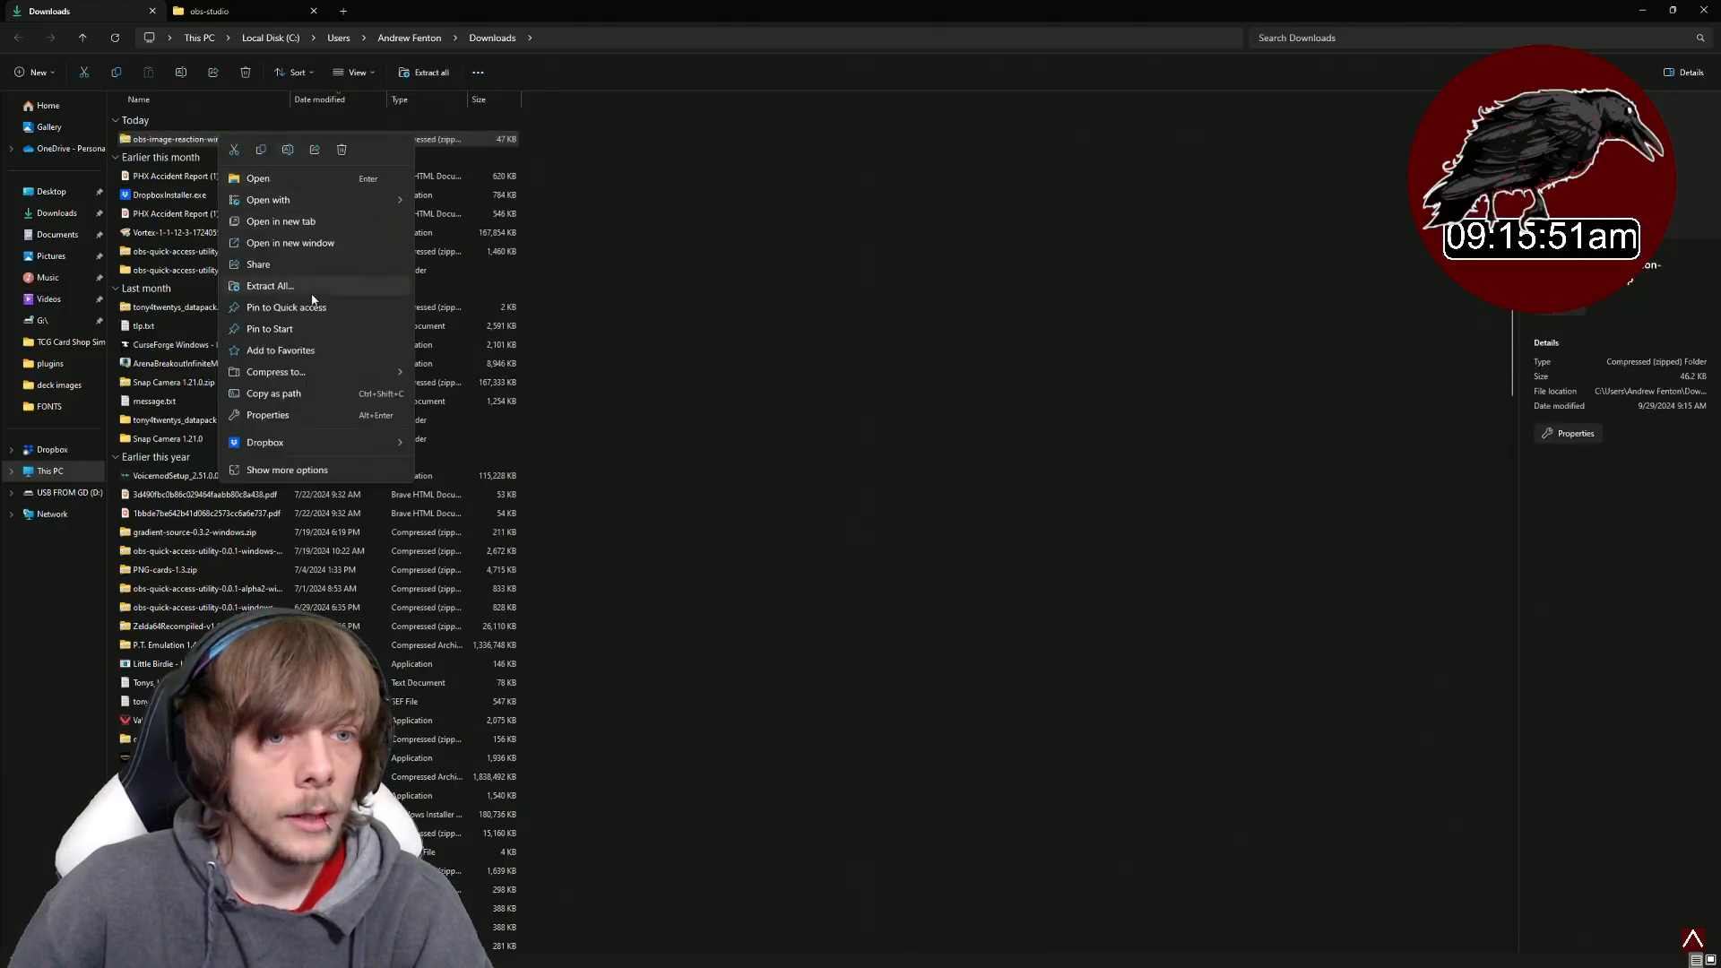
left_click(282, 286)
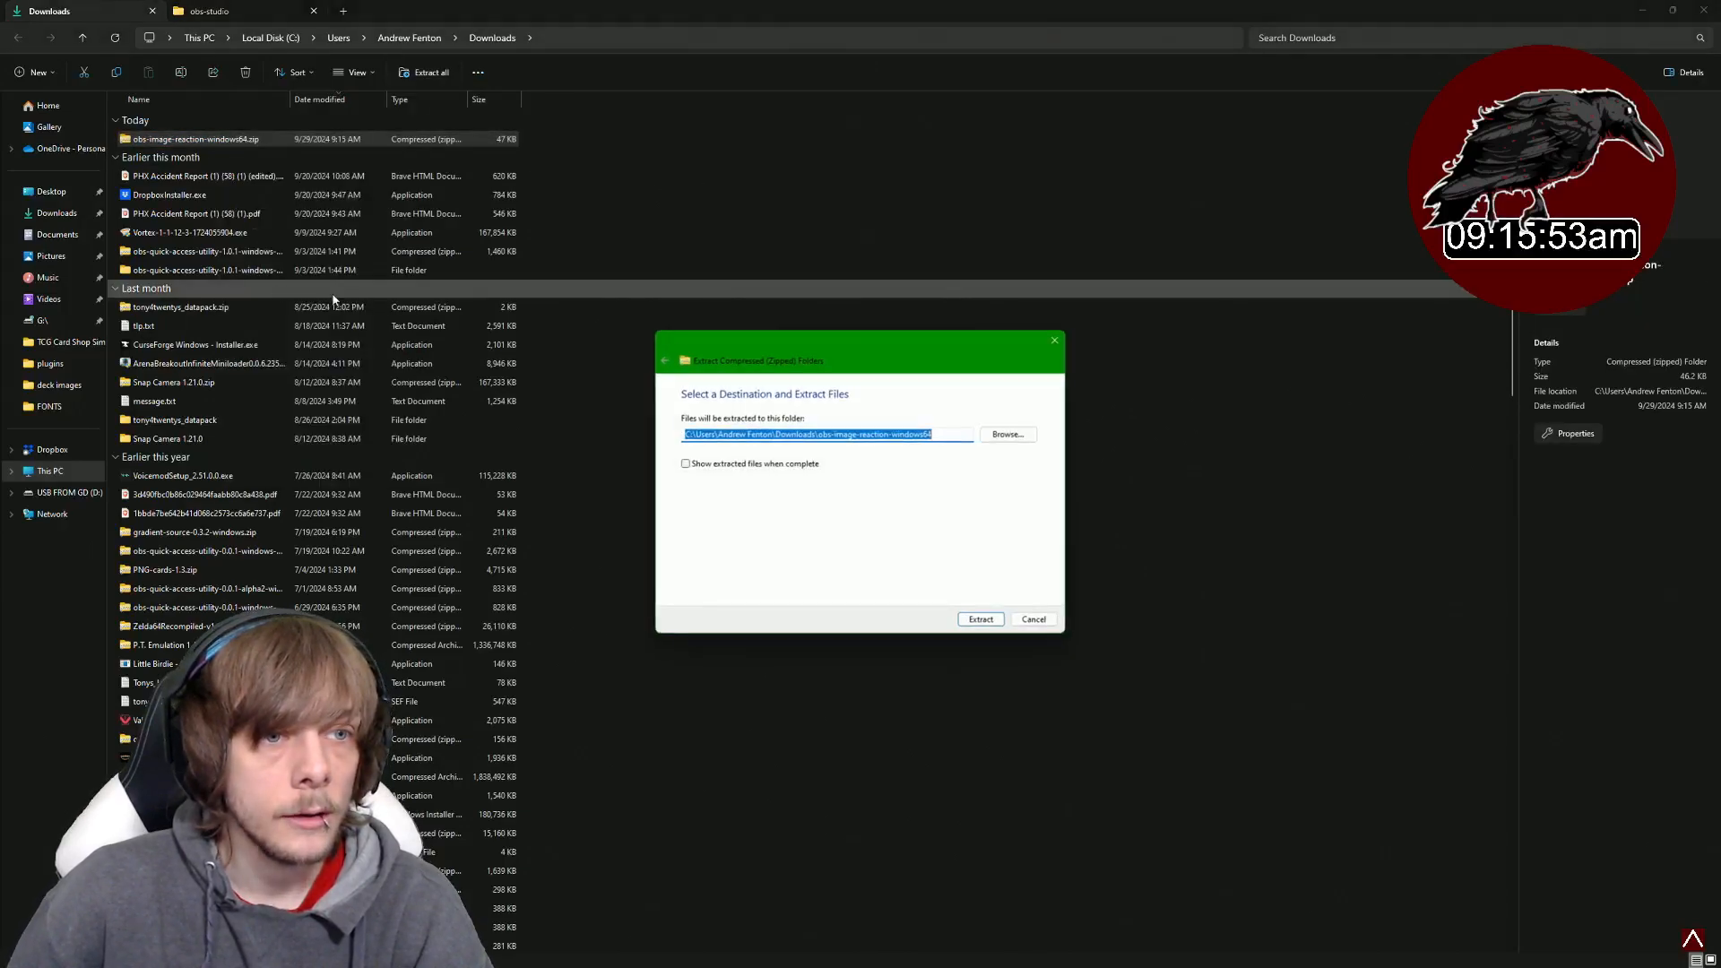
key("Return")
double_click(283, 162)
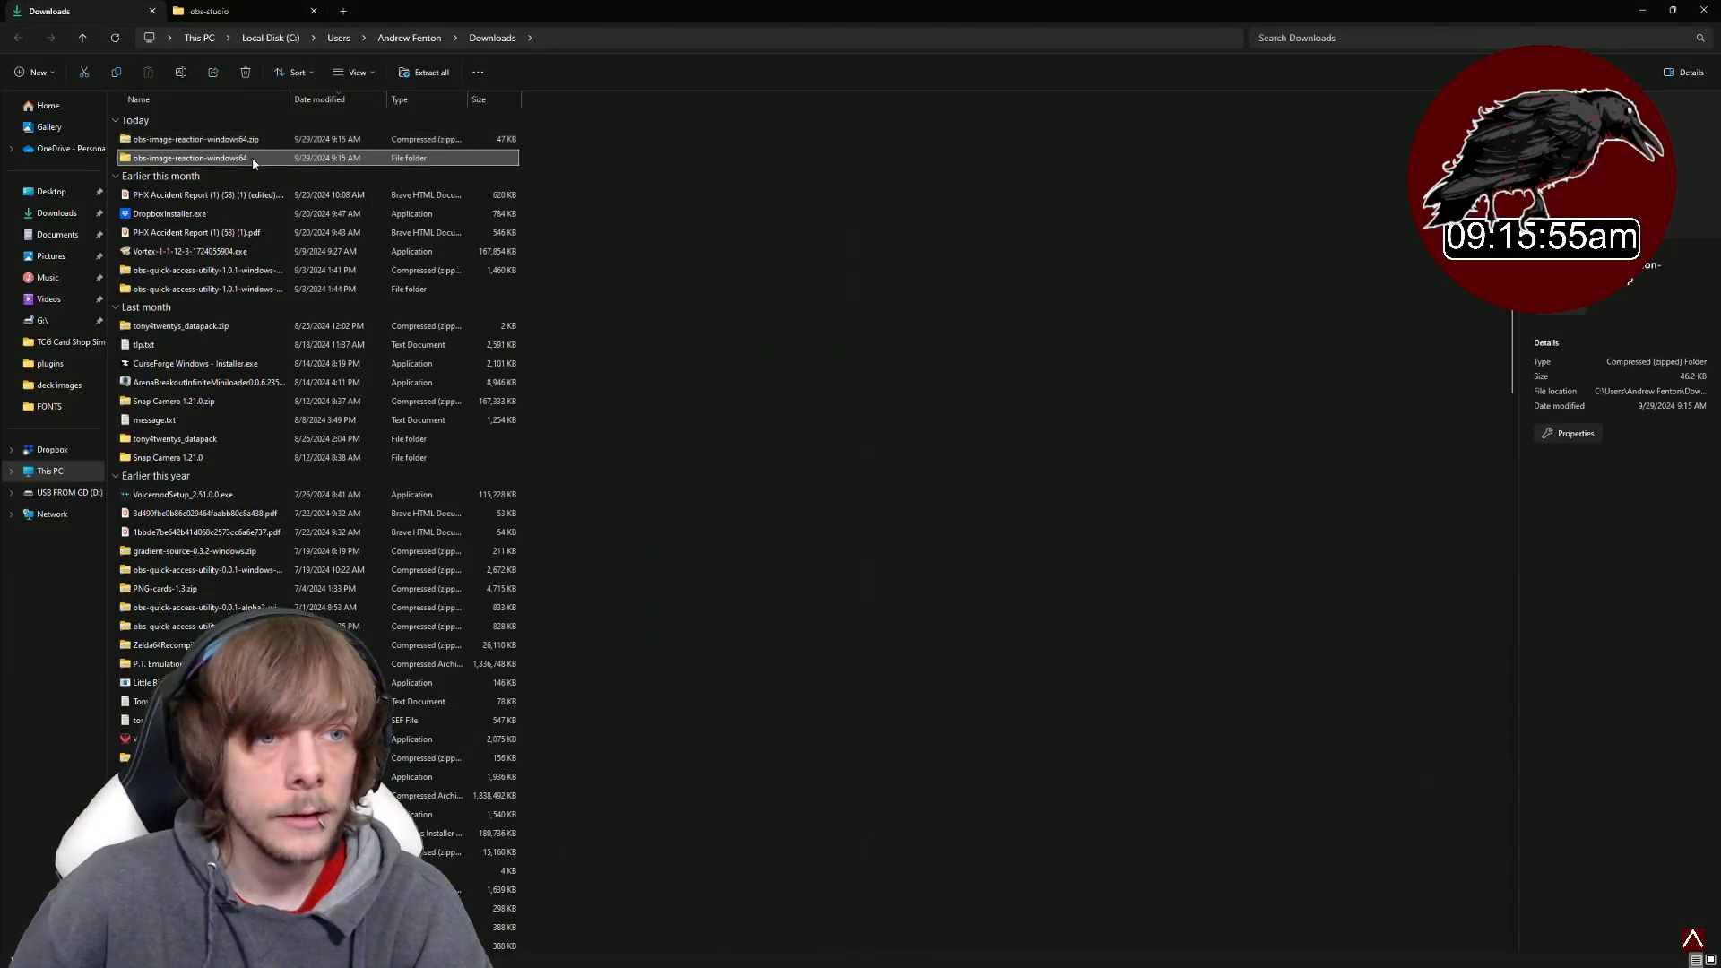
double_click(212, 140)
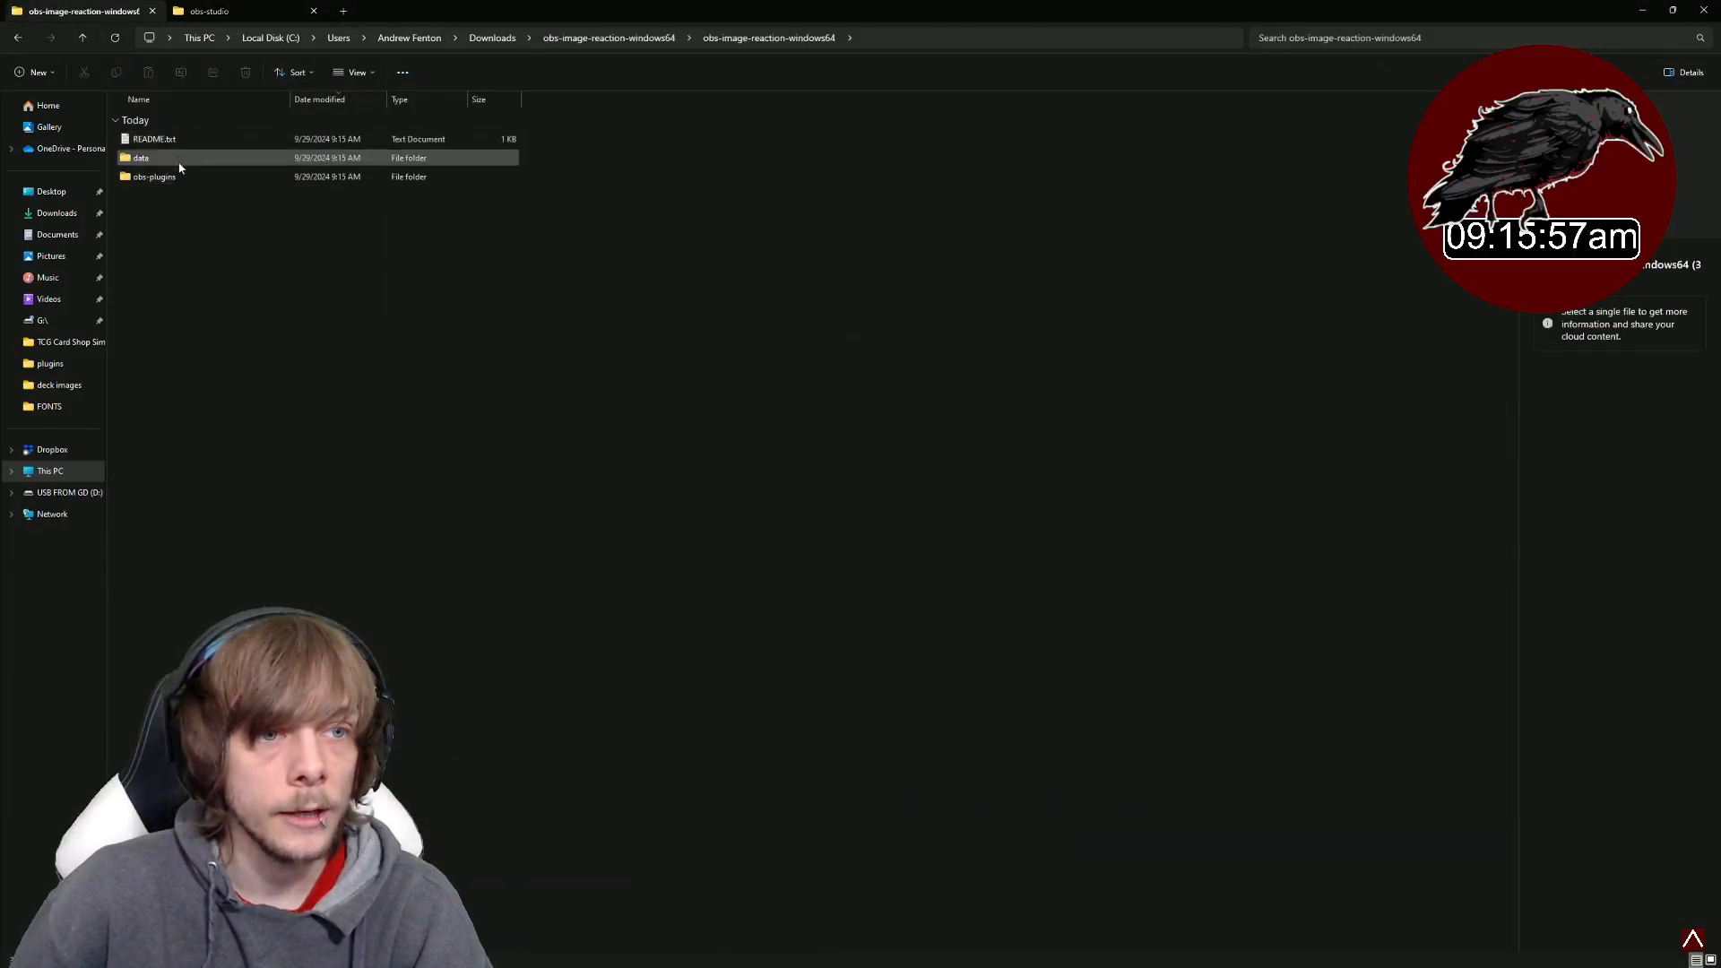
- Copy the plugin's data obs-plugins image-reaction folder into the OBS data\obs-plugins folder
left_click(206, 13)
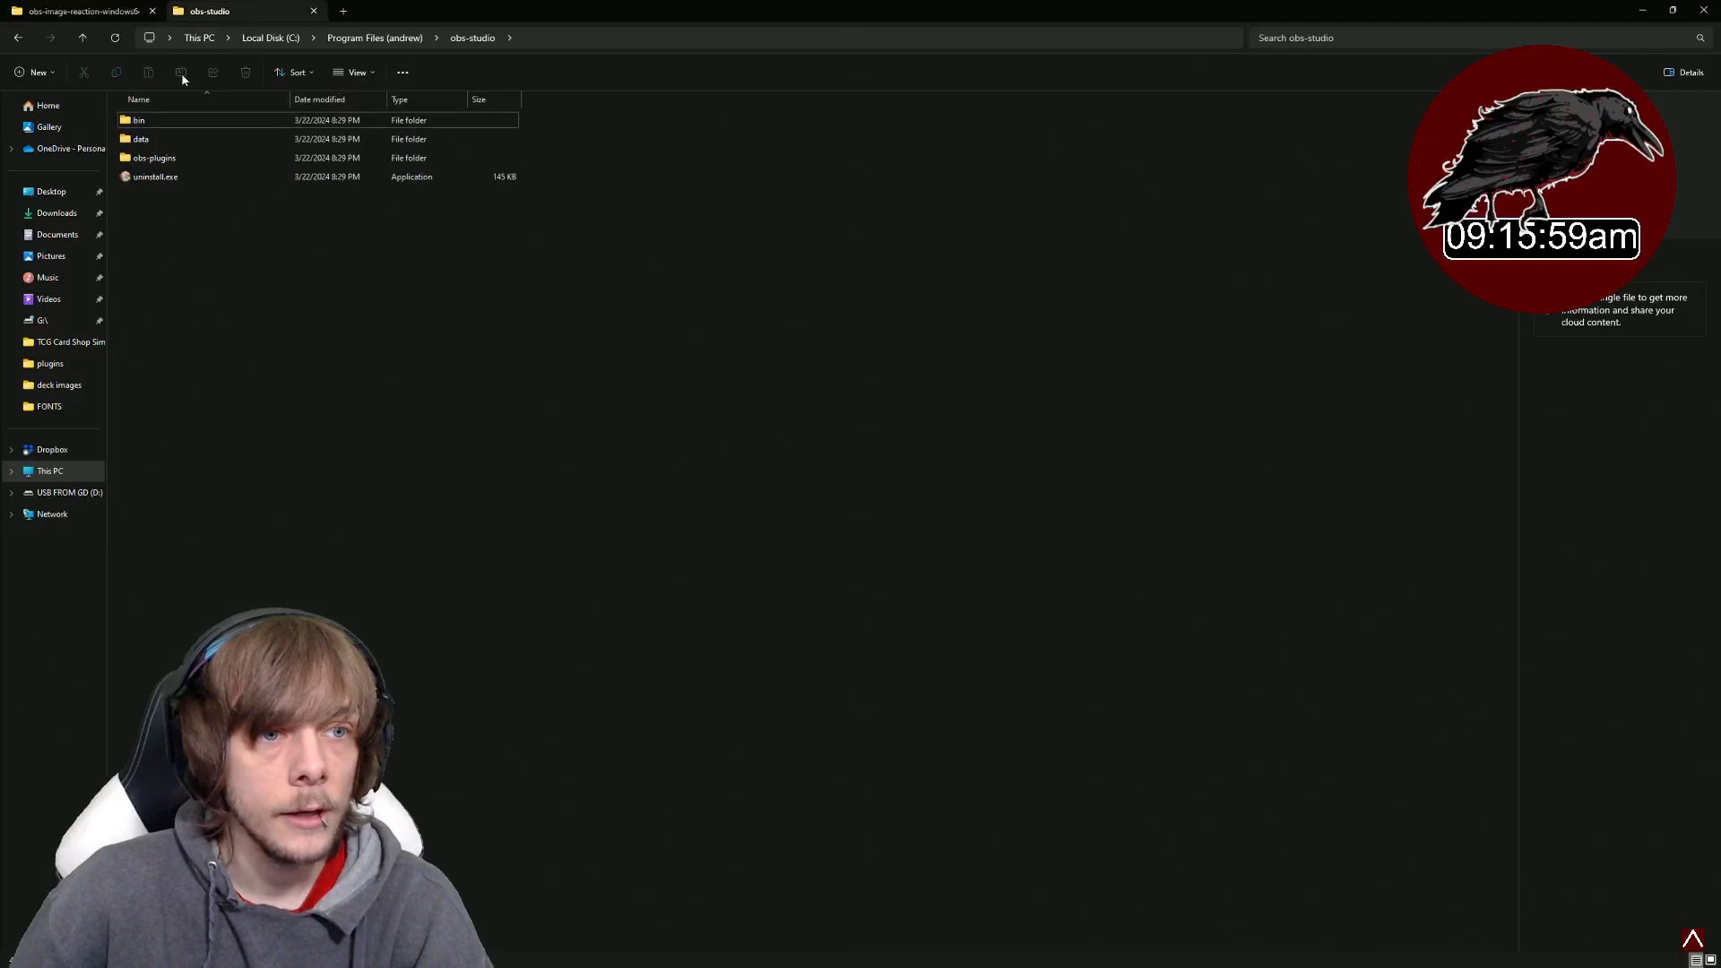
double_click(169, 139)
double_click(180, 140)
left_click(97, 14)
double_click(188, 163)
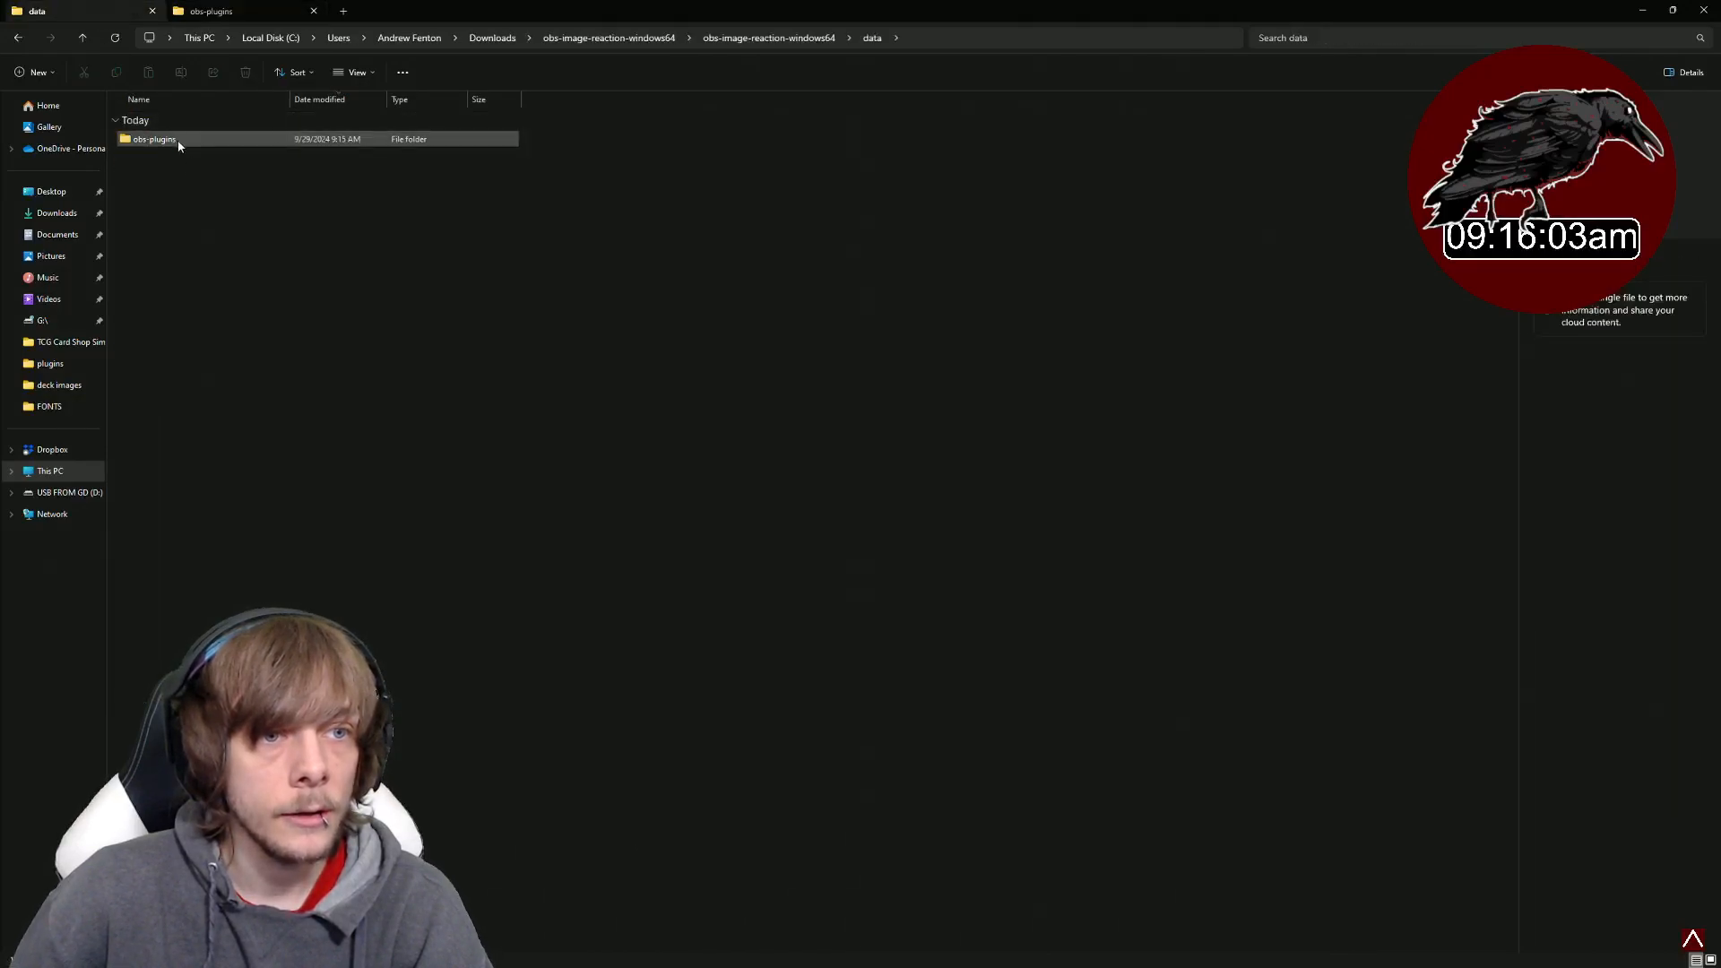
double_click(175, 141)
left_click_drag(175, 147, 778, 335)
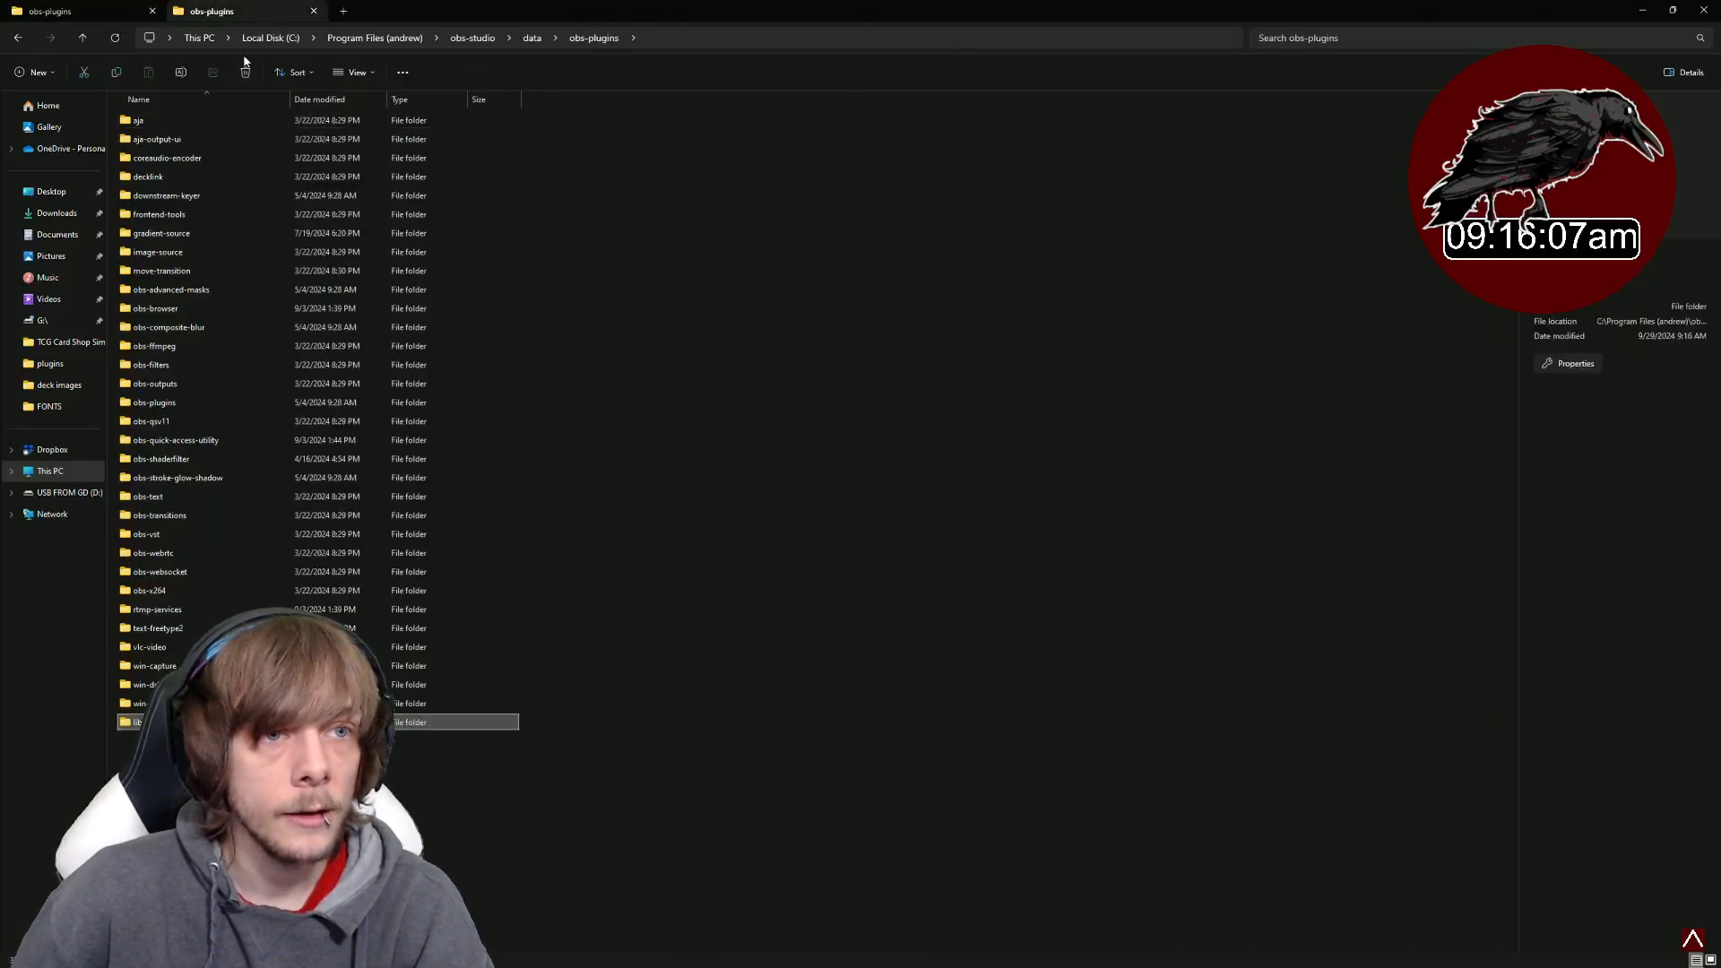
left_click(20, 39)
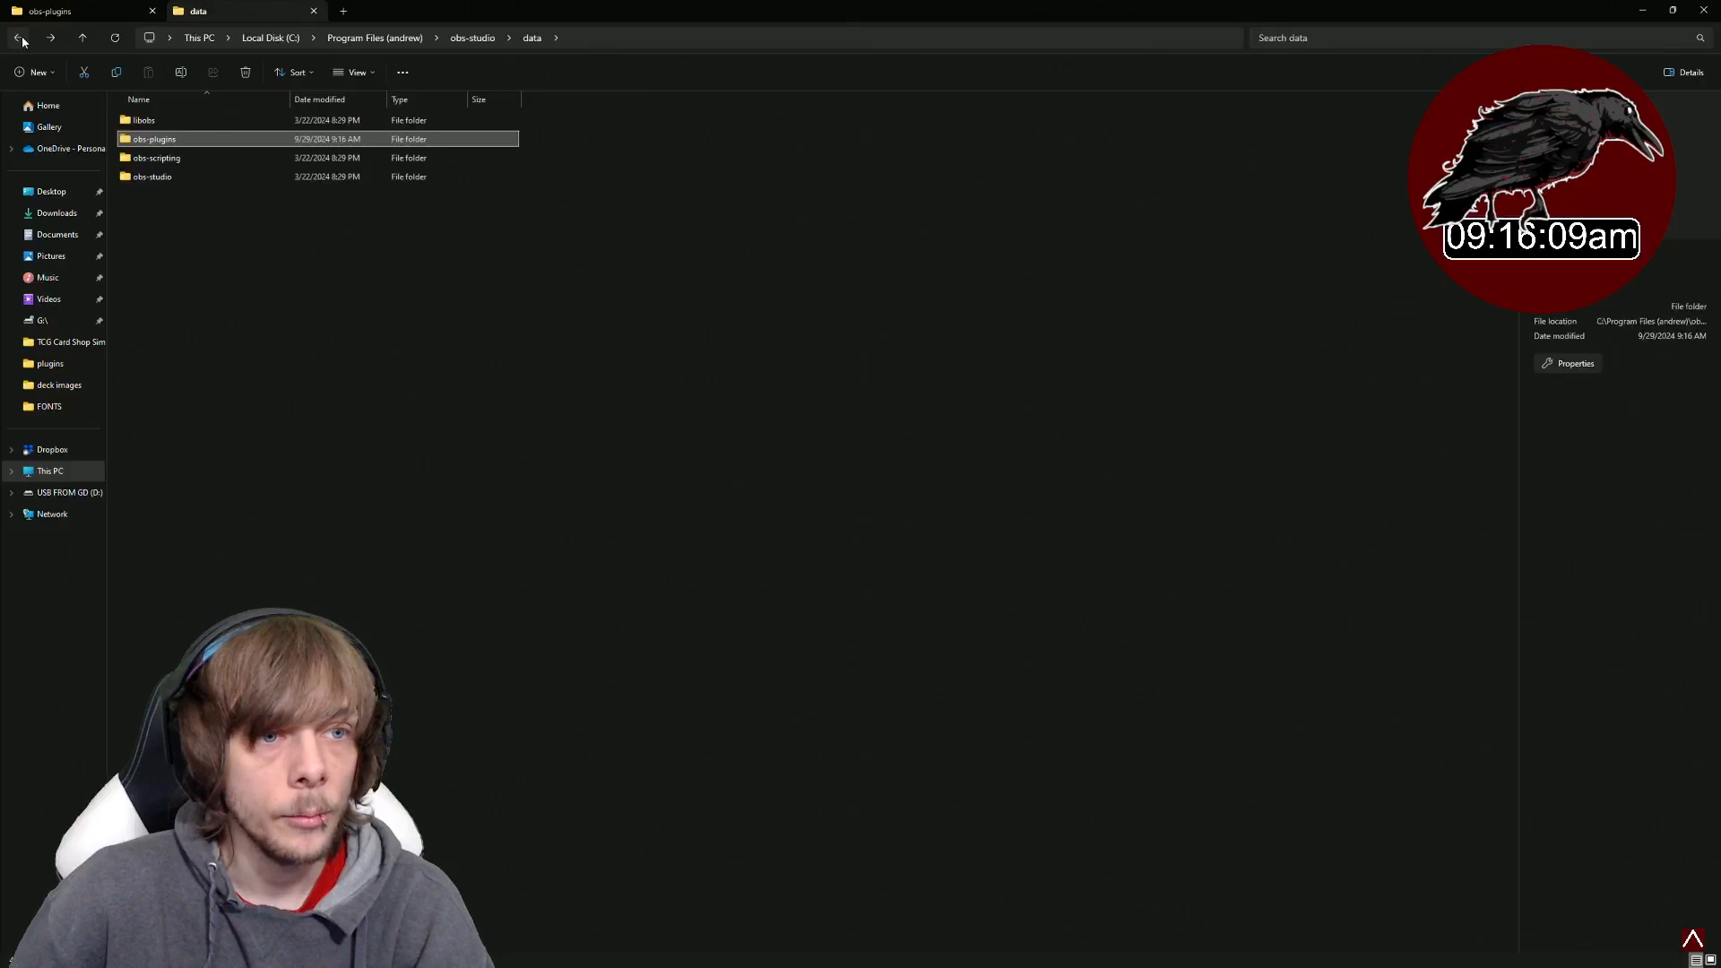
- Copy the plugin's obs-plugins 64bit files into the OBS obs-plugins\64bit folder
double_click(192, 160)
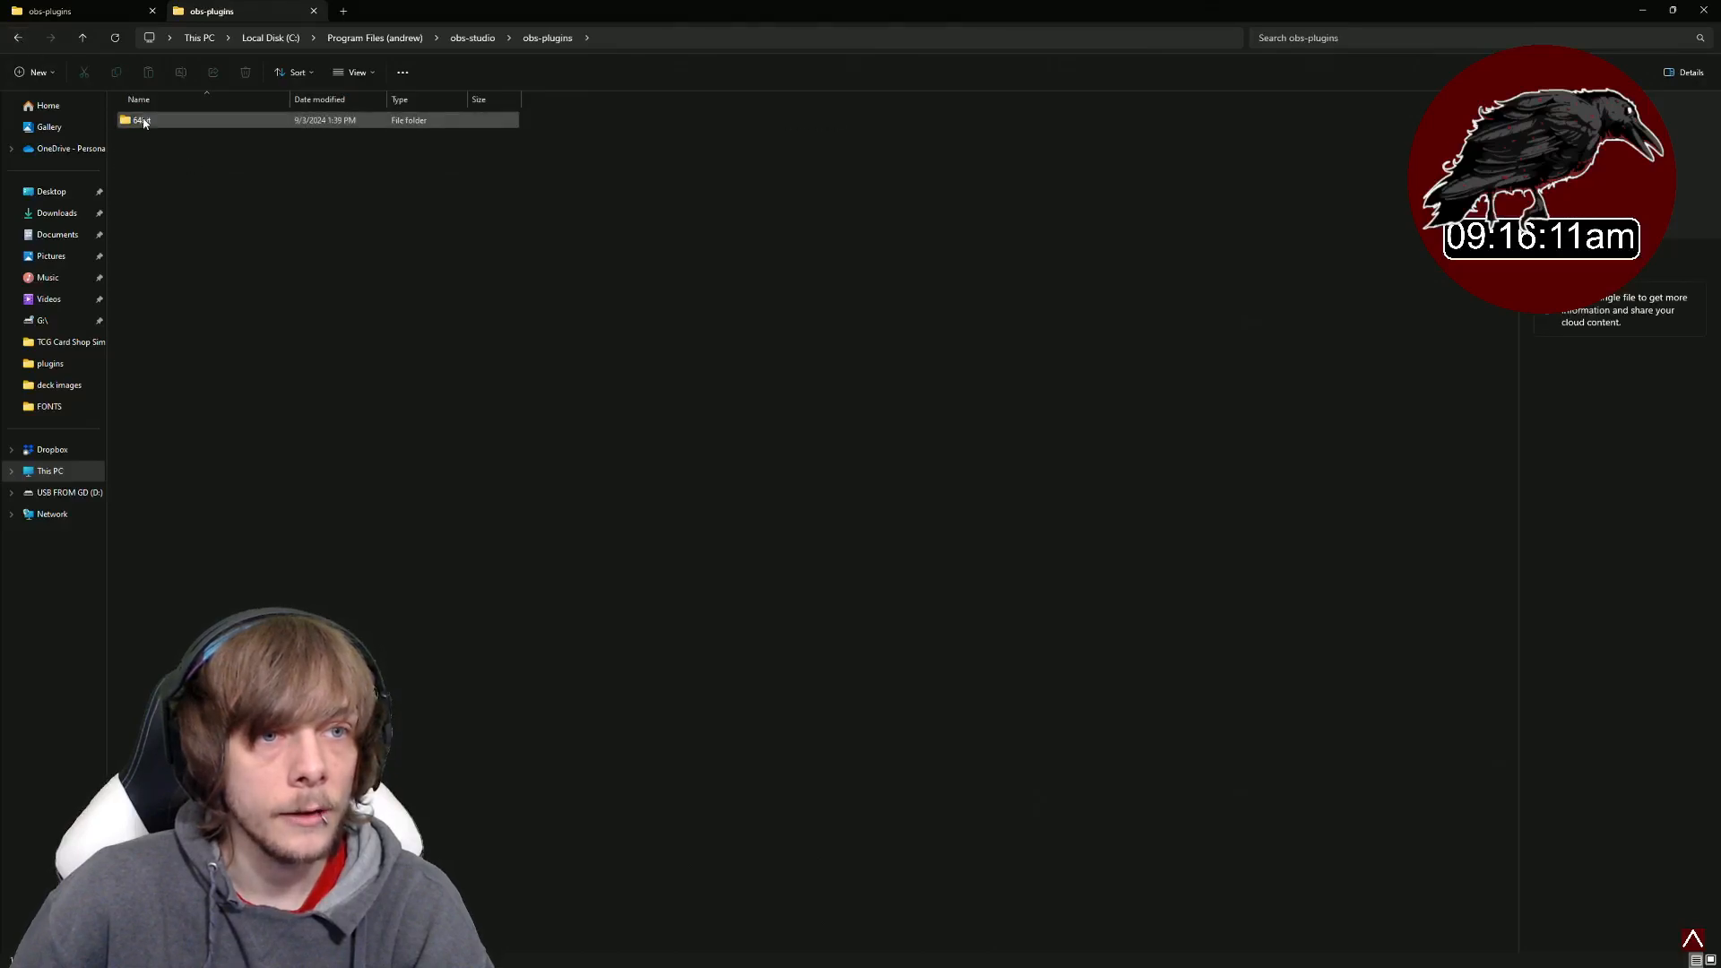
double_click(157, 121)
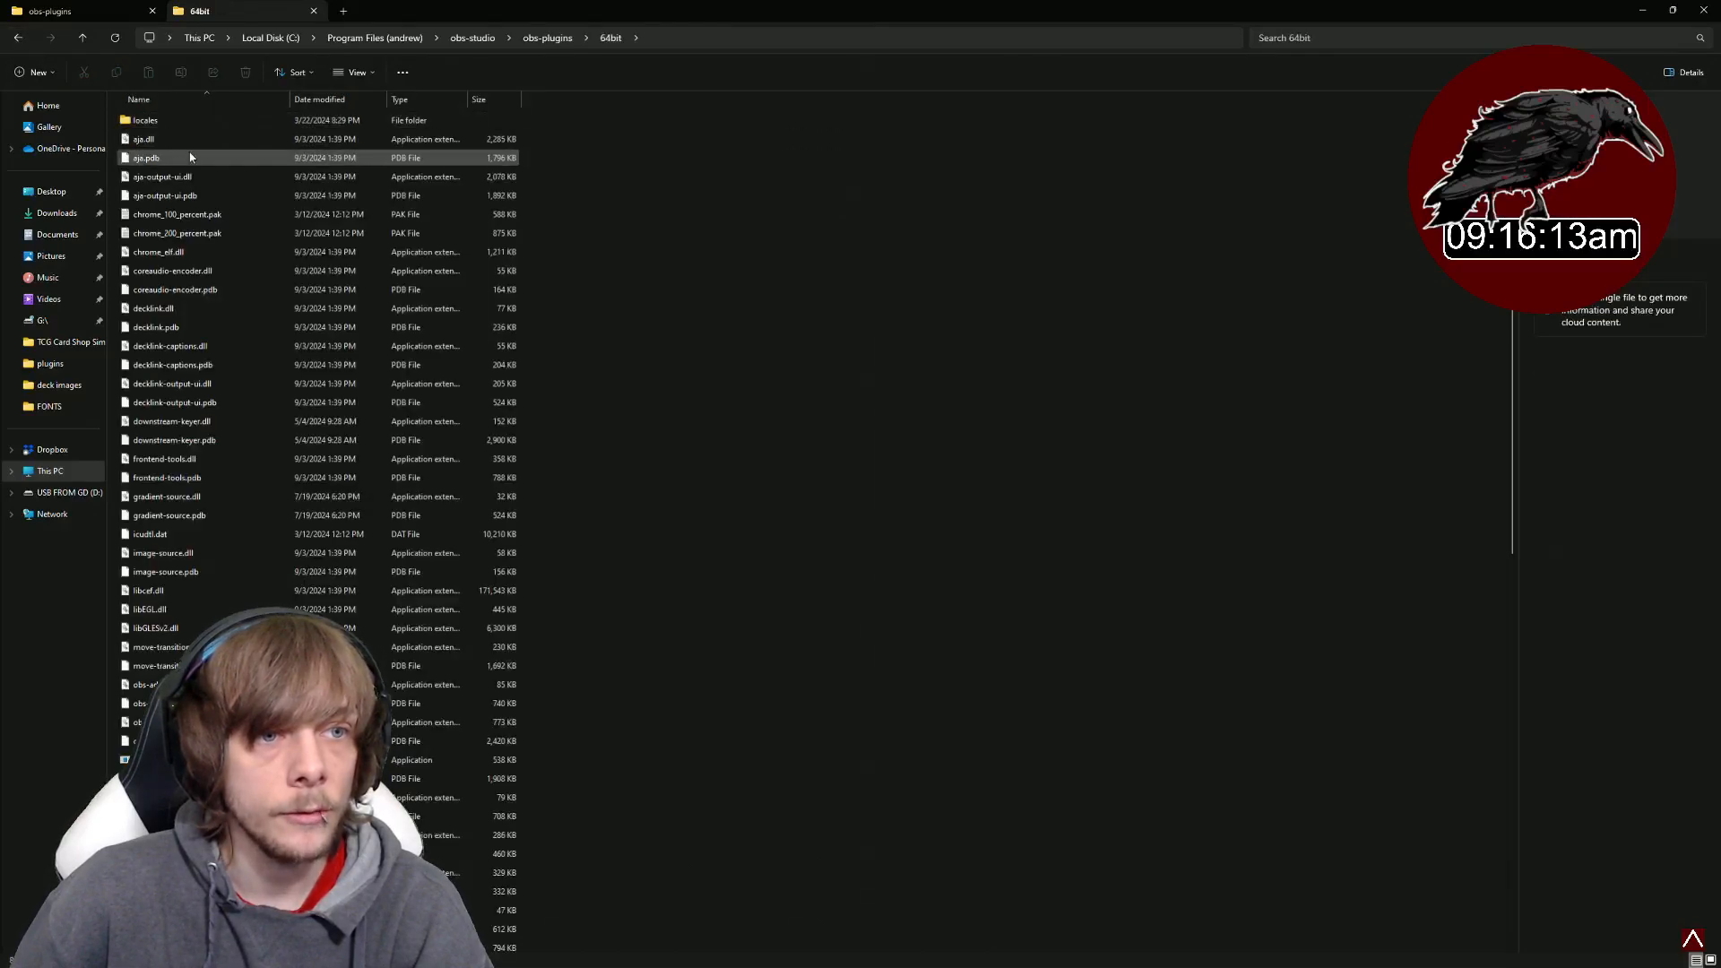
left_click(50, 11)
left_click(30, 42)
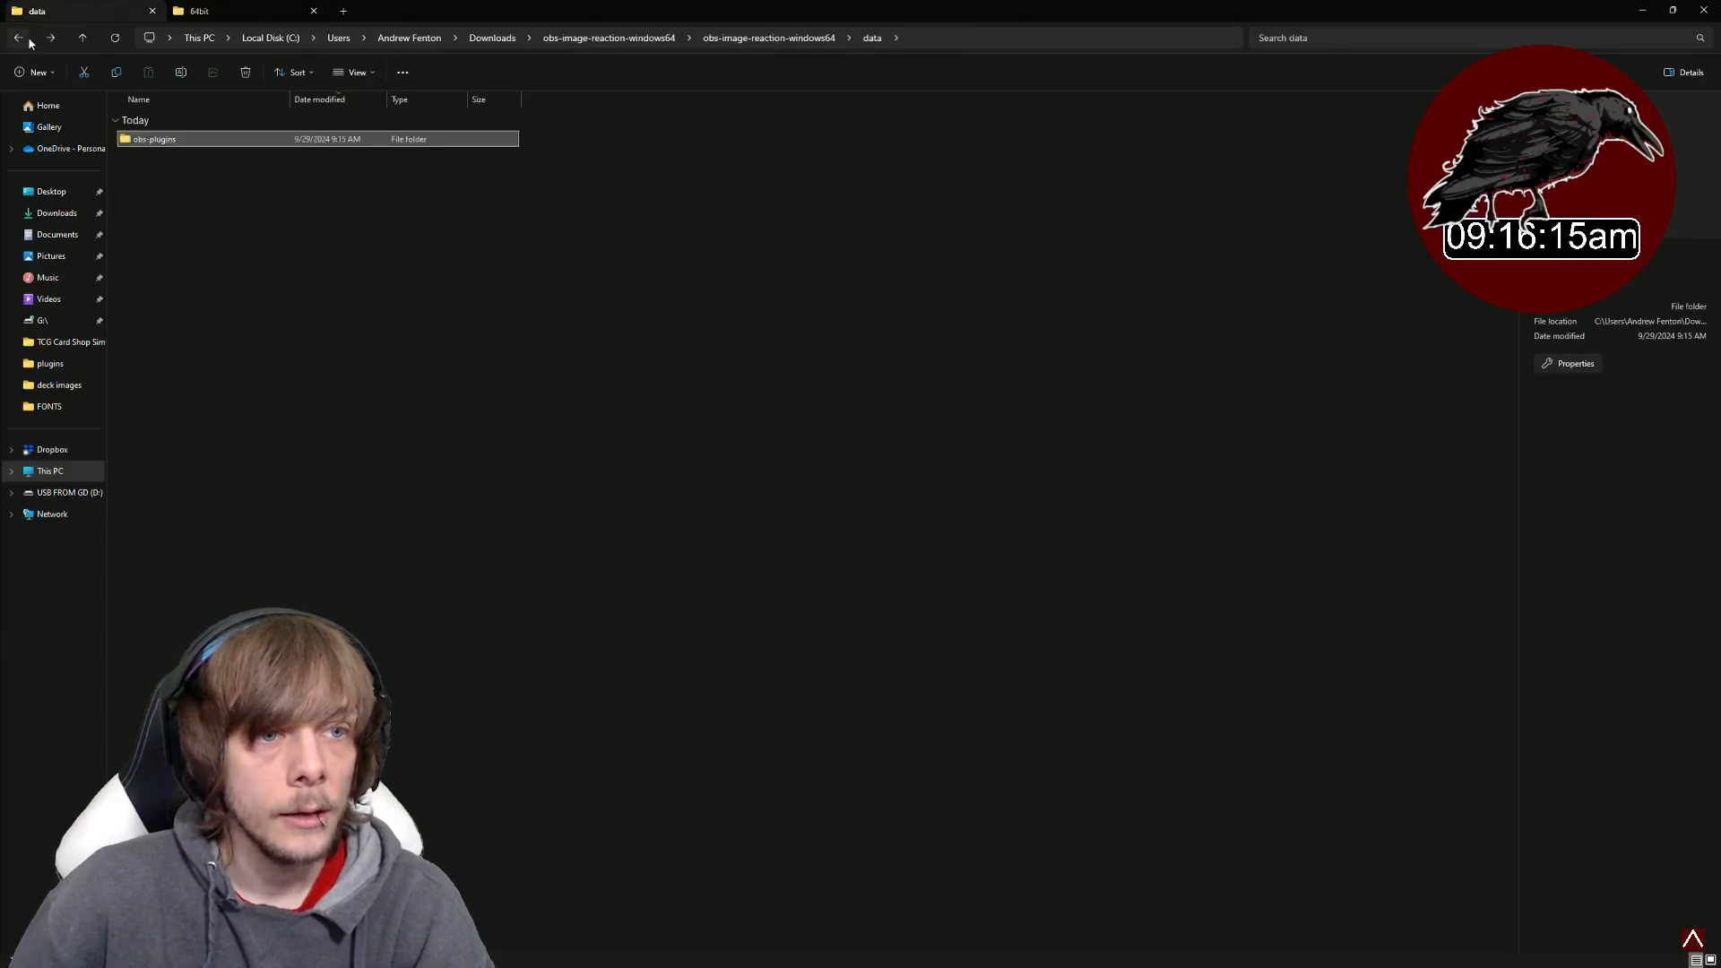
left_click(30, 42)
double_click(163, 184)
double_click(149, 137)
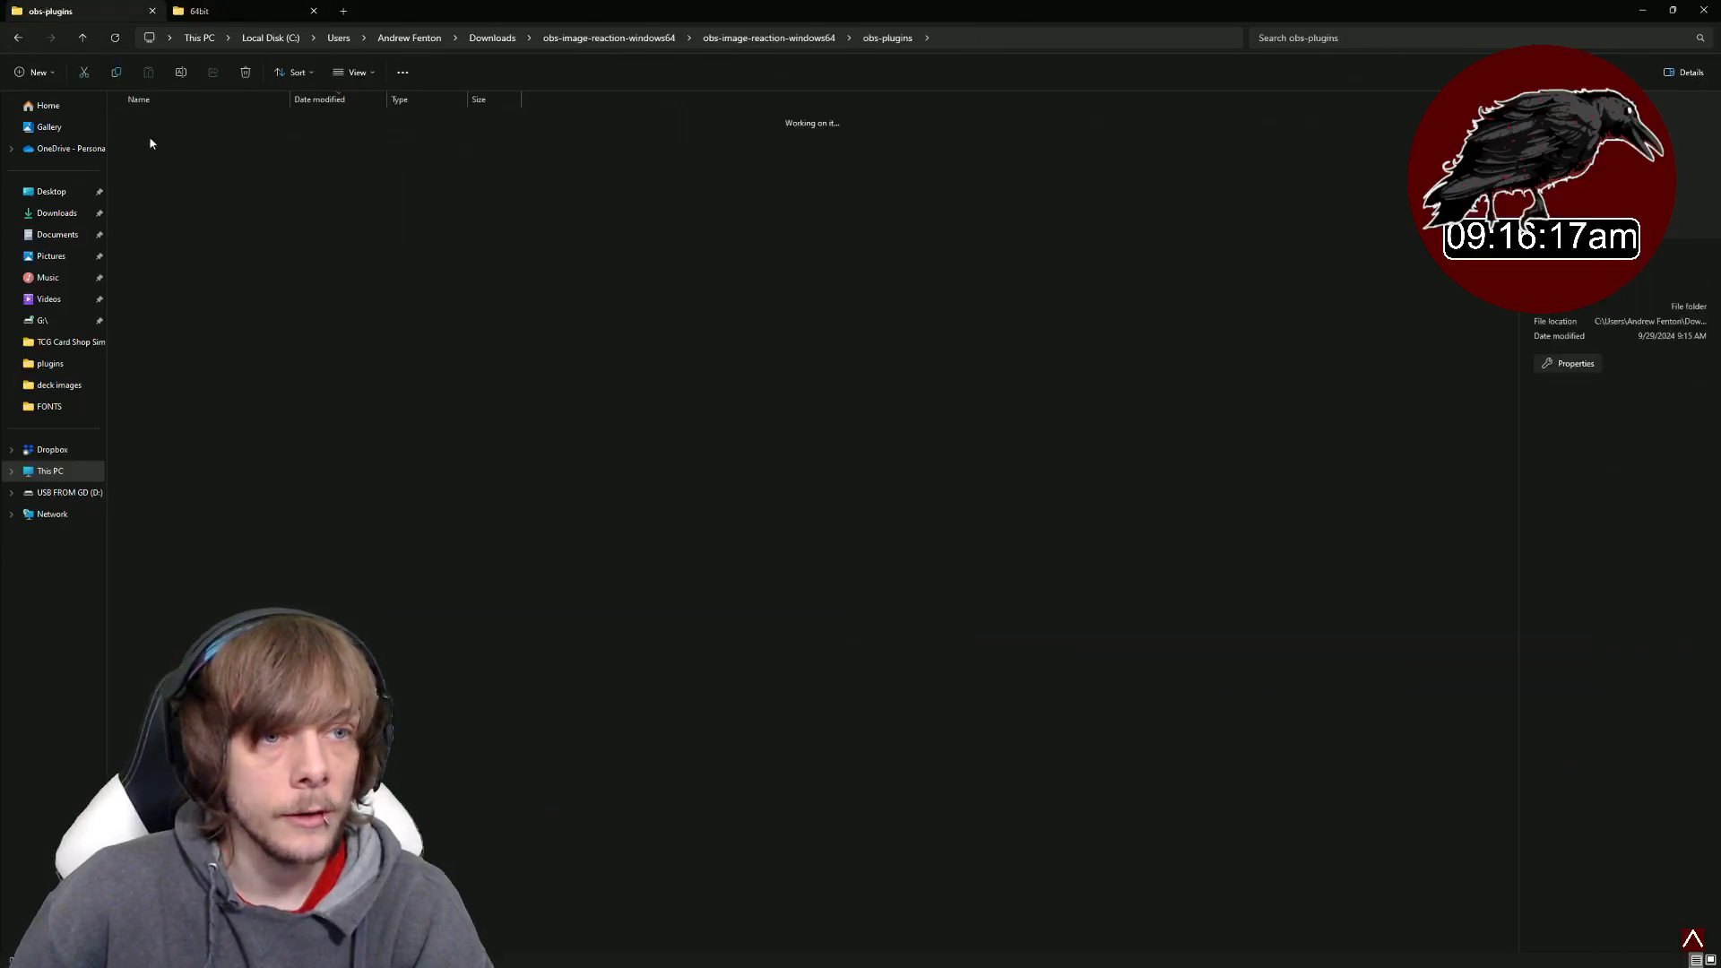
left_click_drag(179, 148, 882, 395)
left_click(1702, 11)
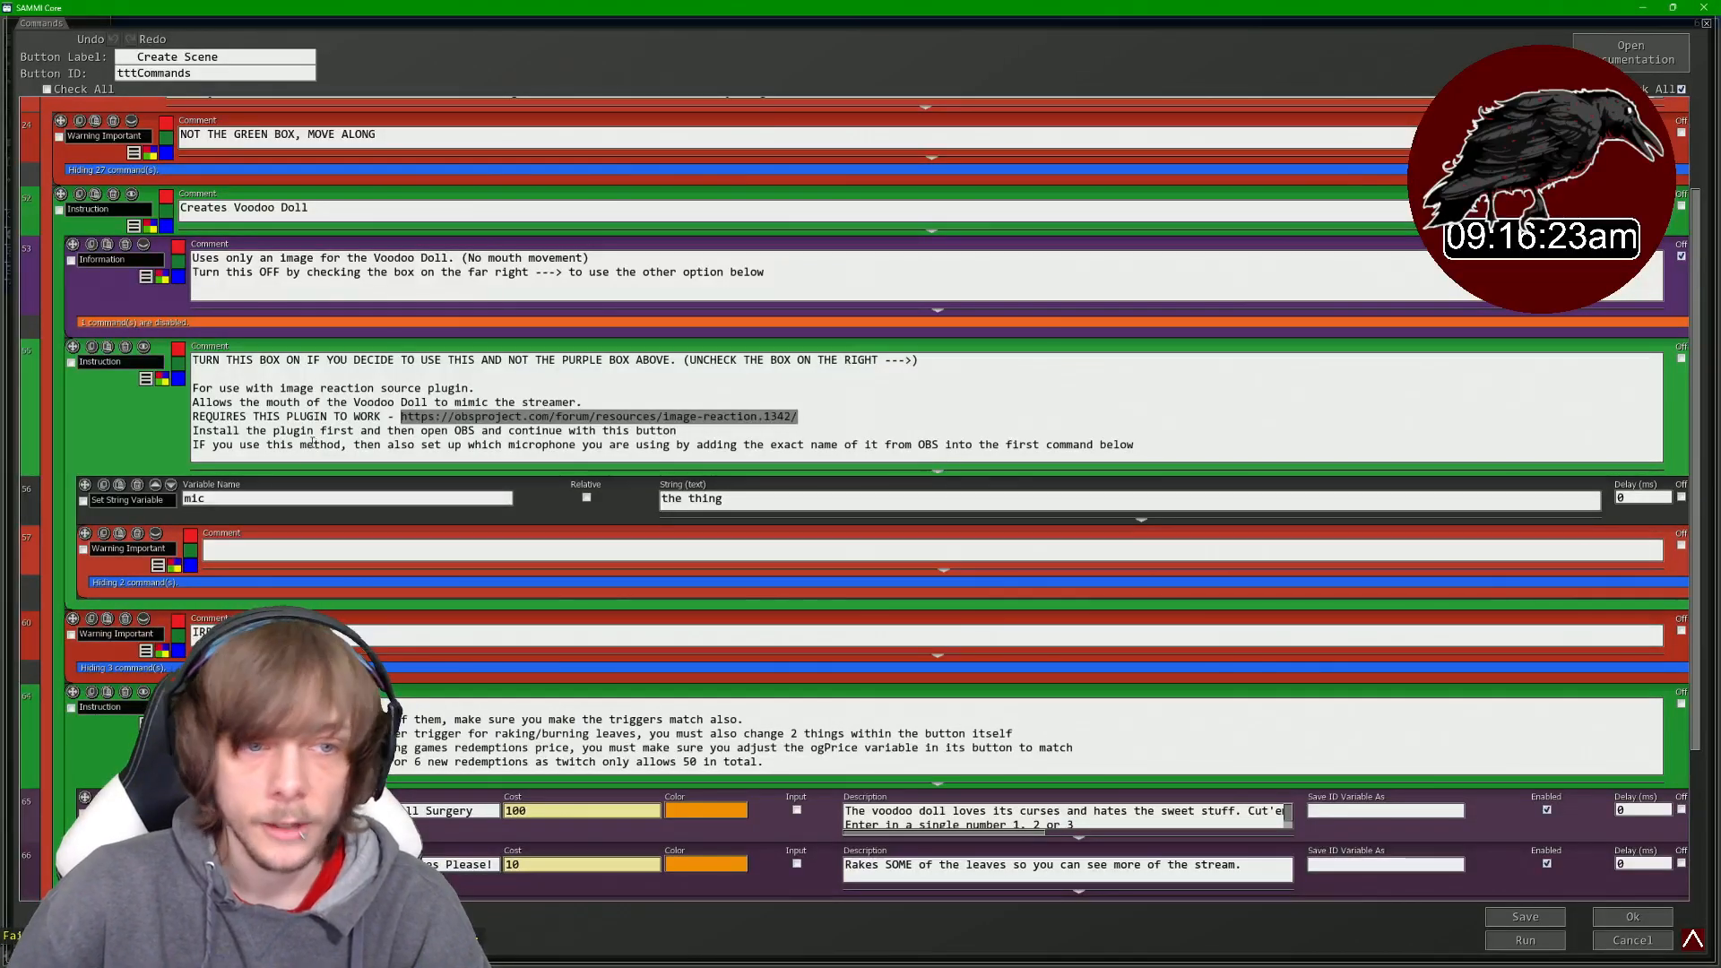
- Check in OBS that the Image Reaction source type is now offered when adding a source, without creating one
scroll(872, 908, "up", 1)
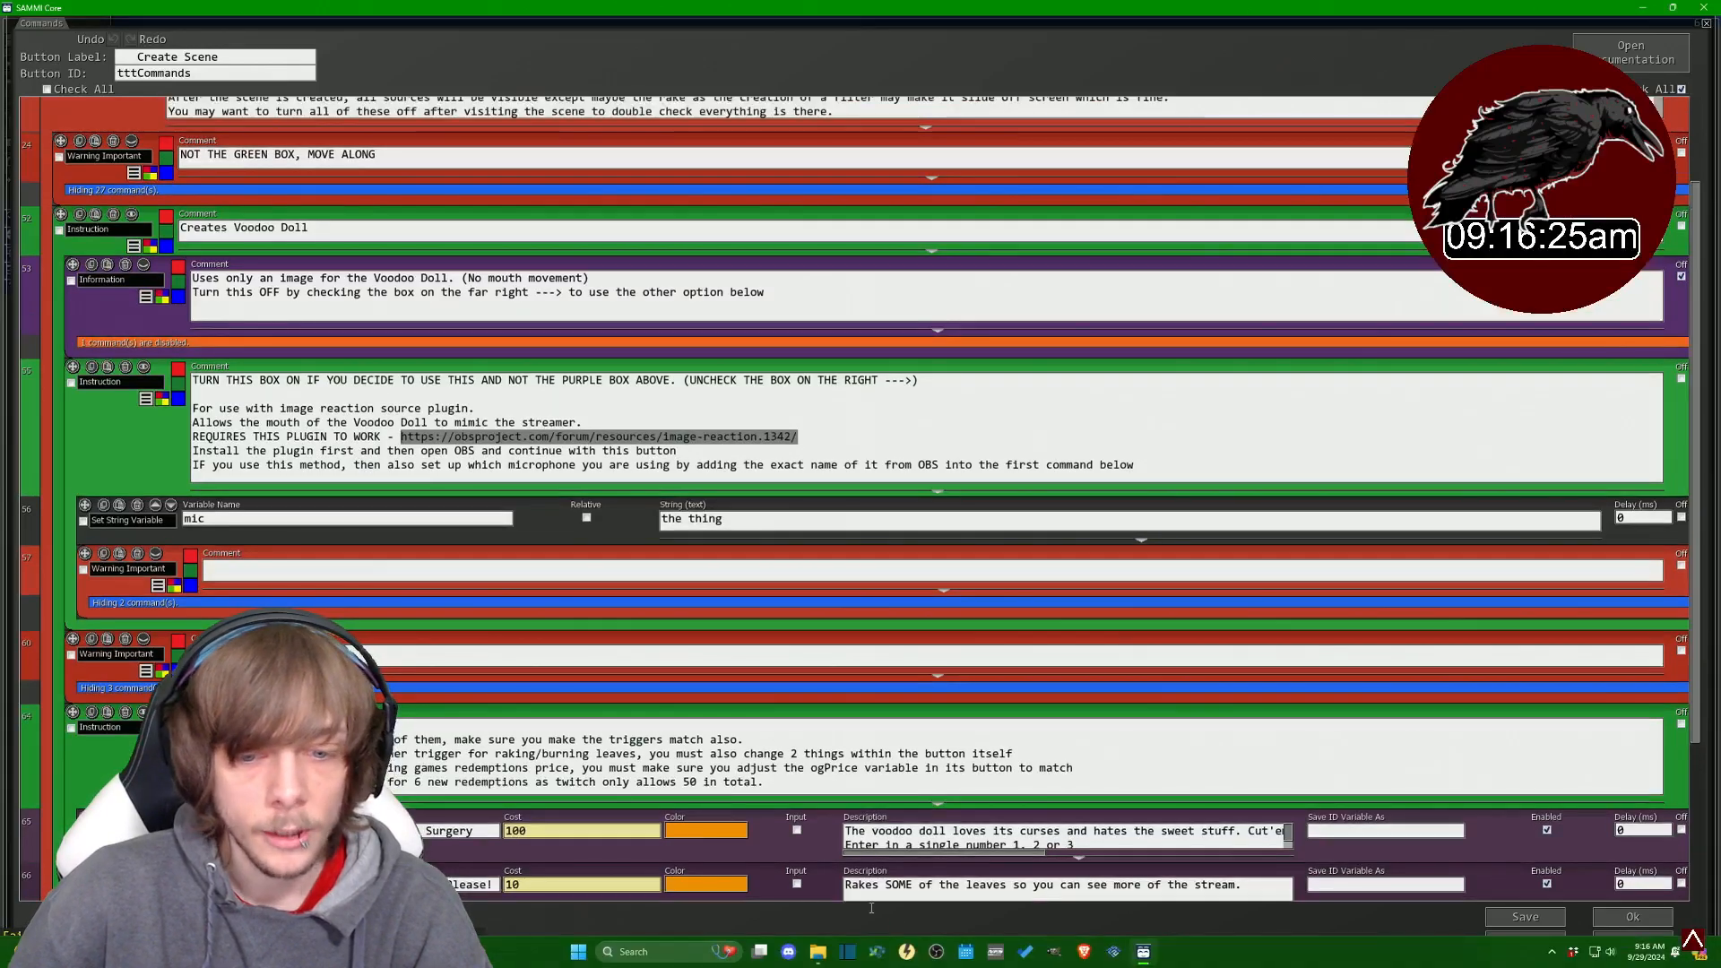
left_click(938, 953)
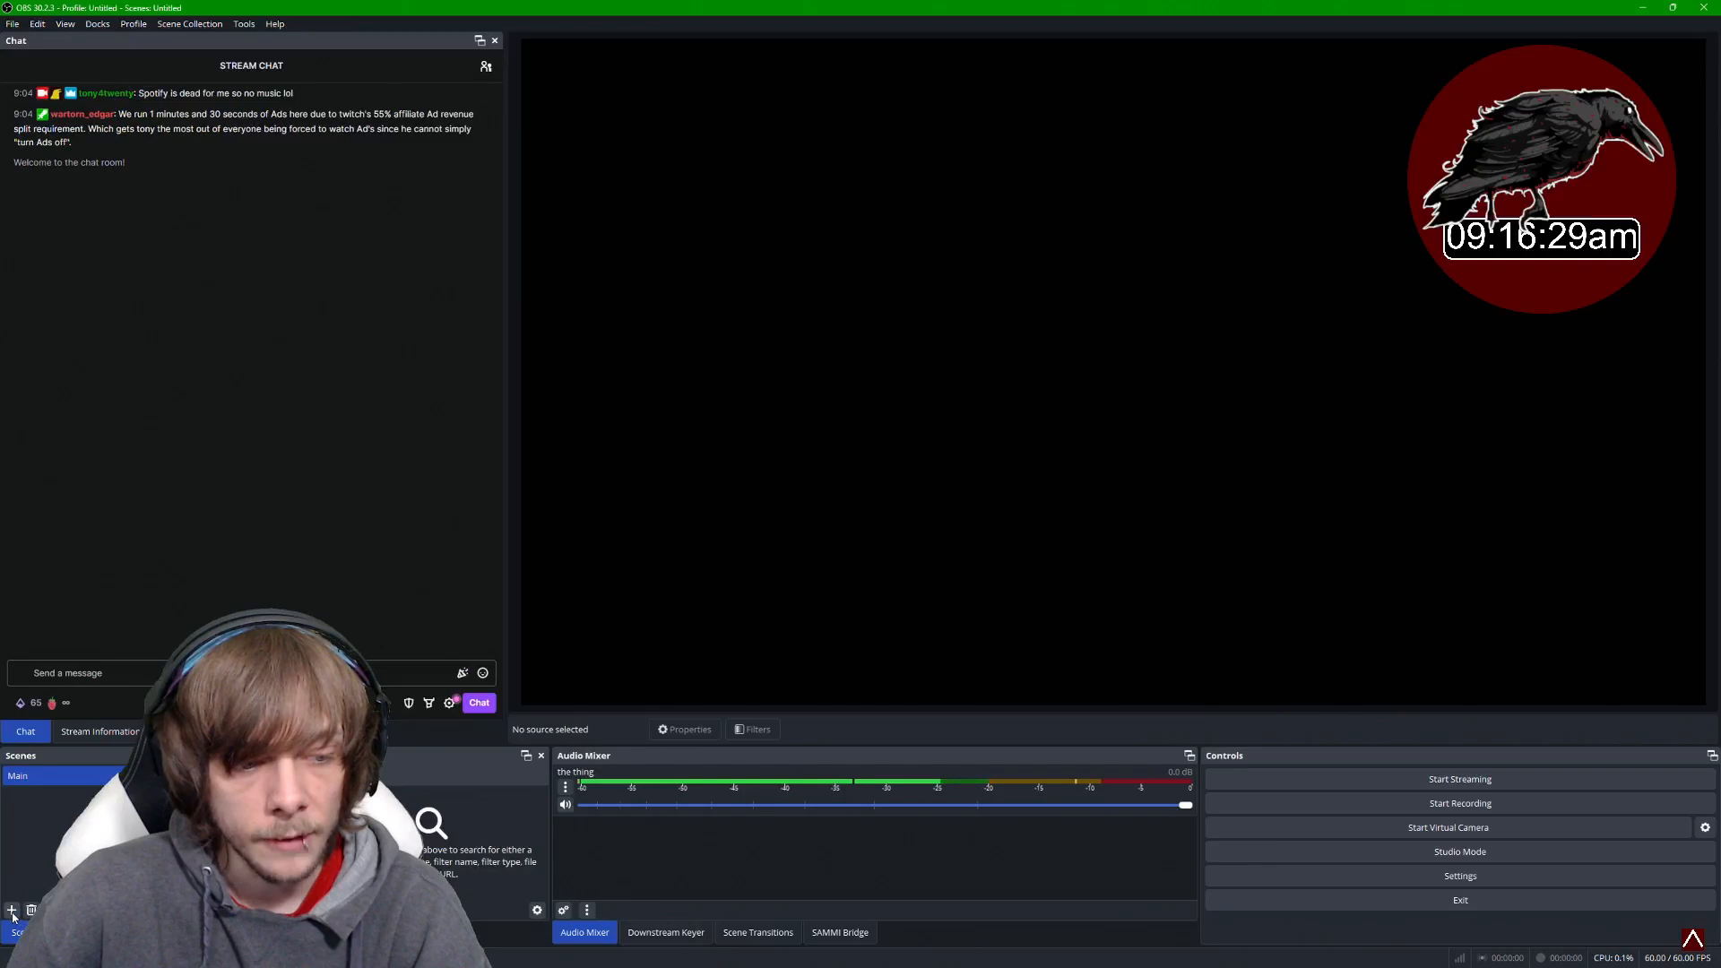
left_click(12, 910)
left_click(873, 506)
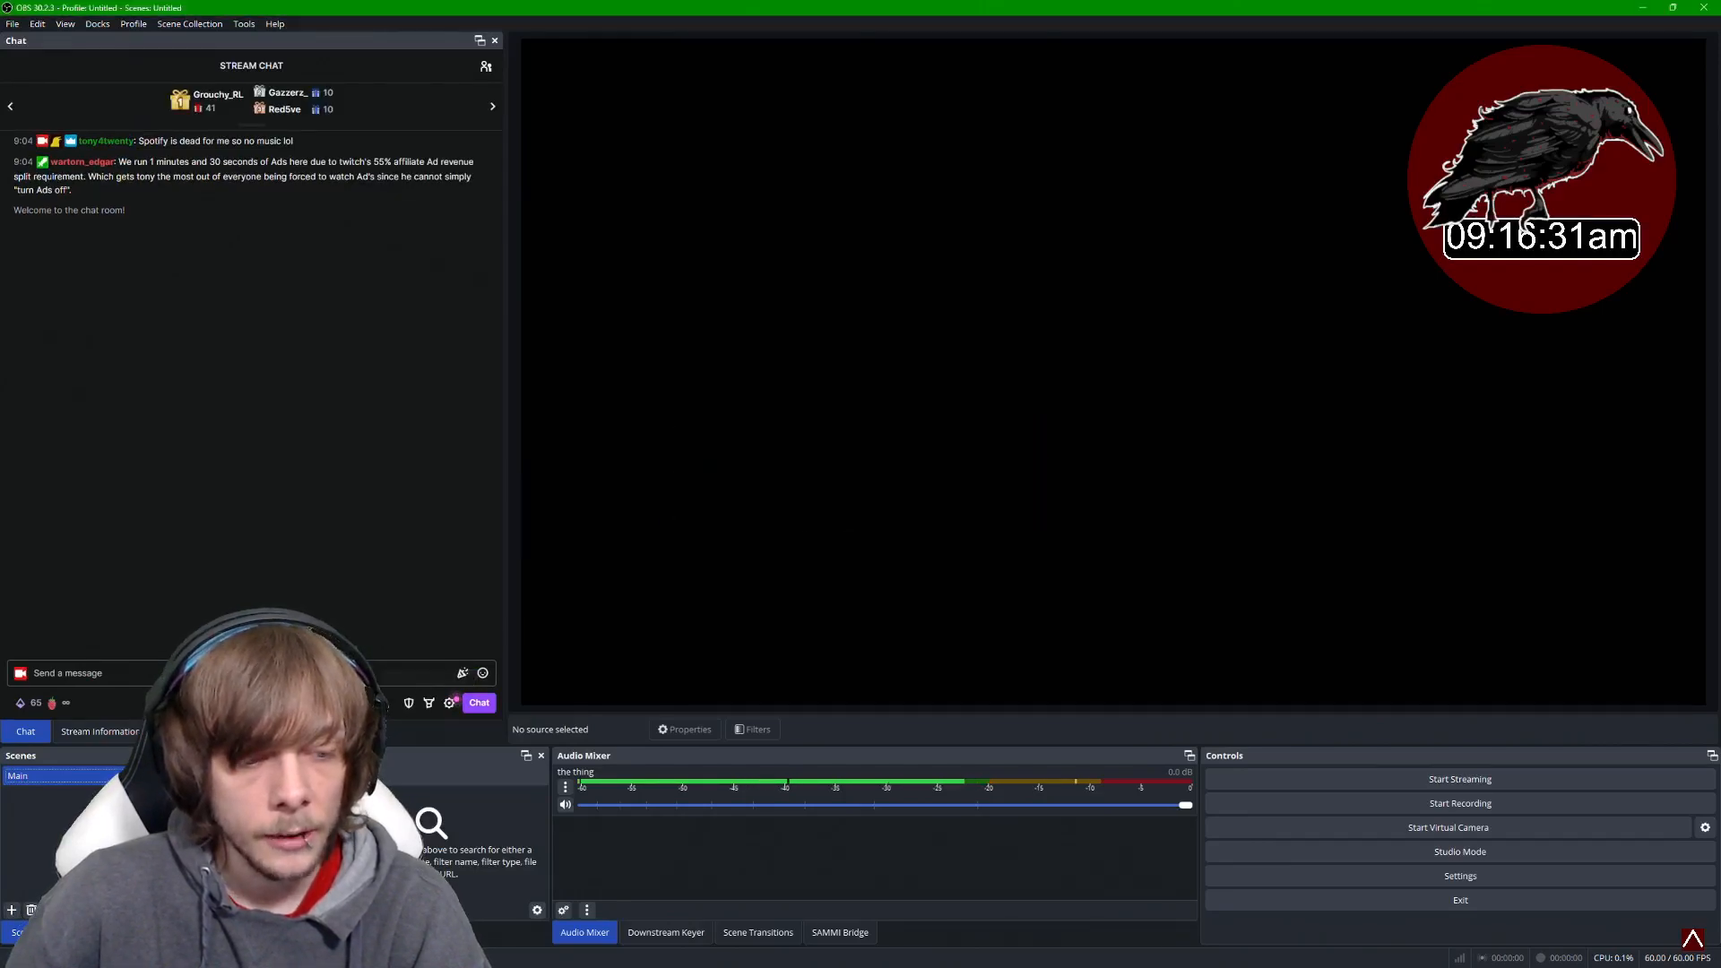
left_click(11, 910)
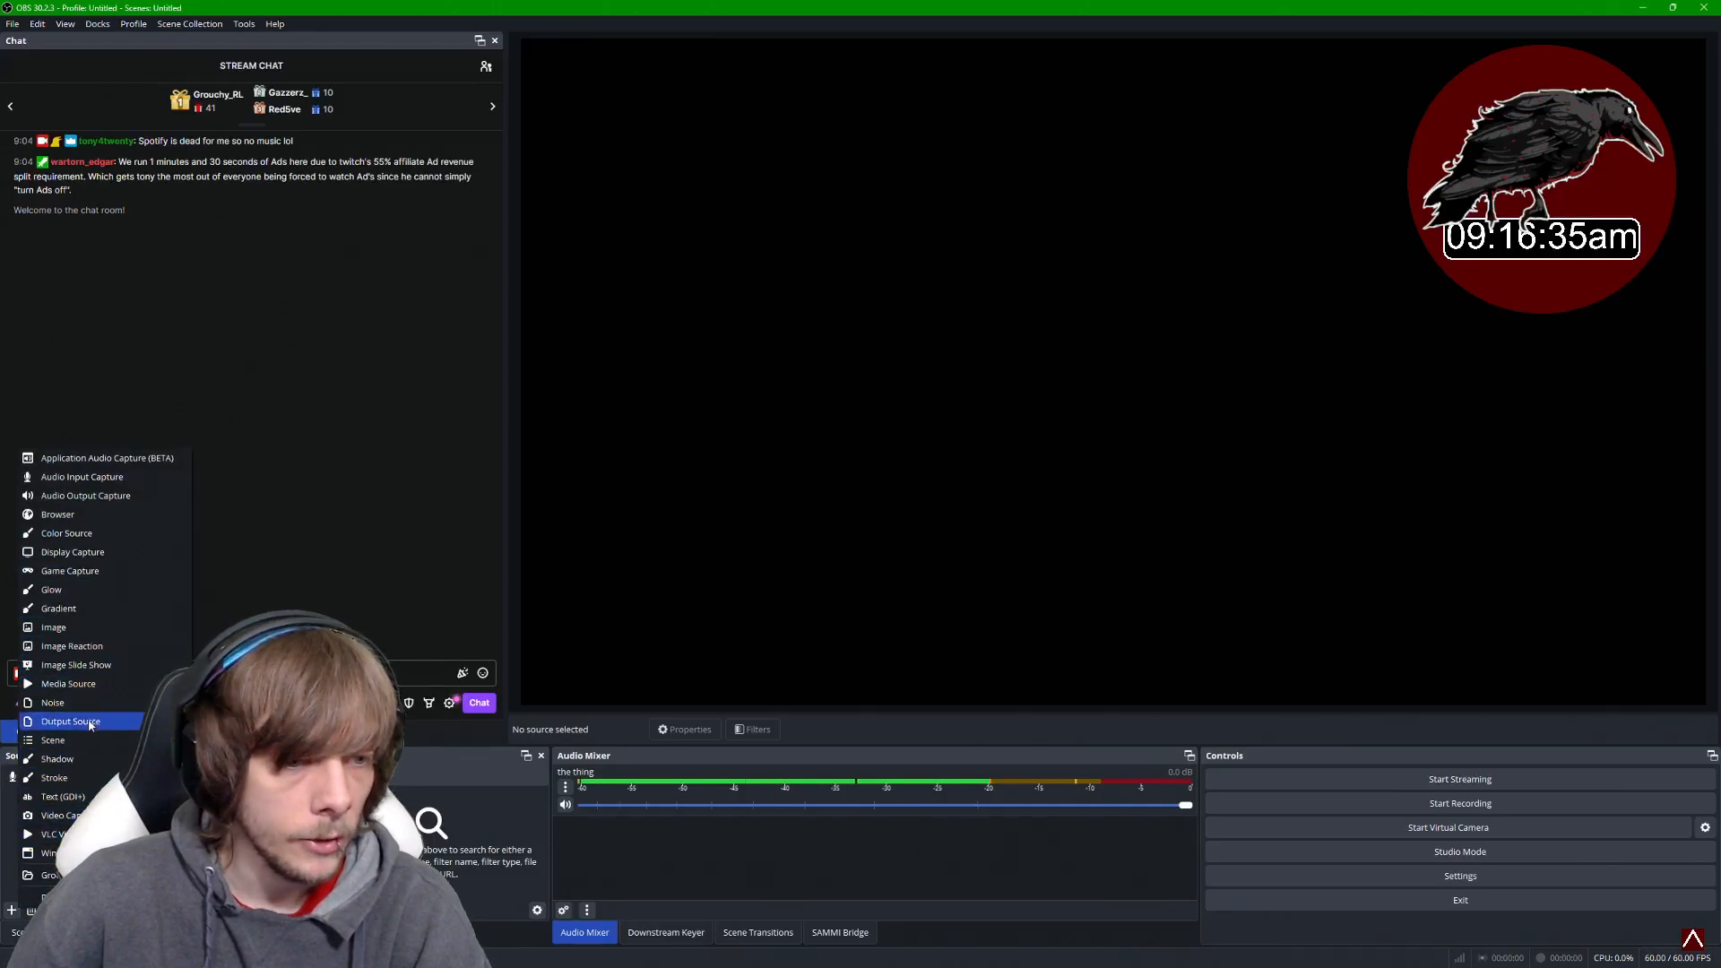
left_click(94, 652)
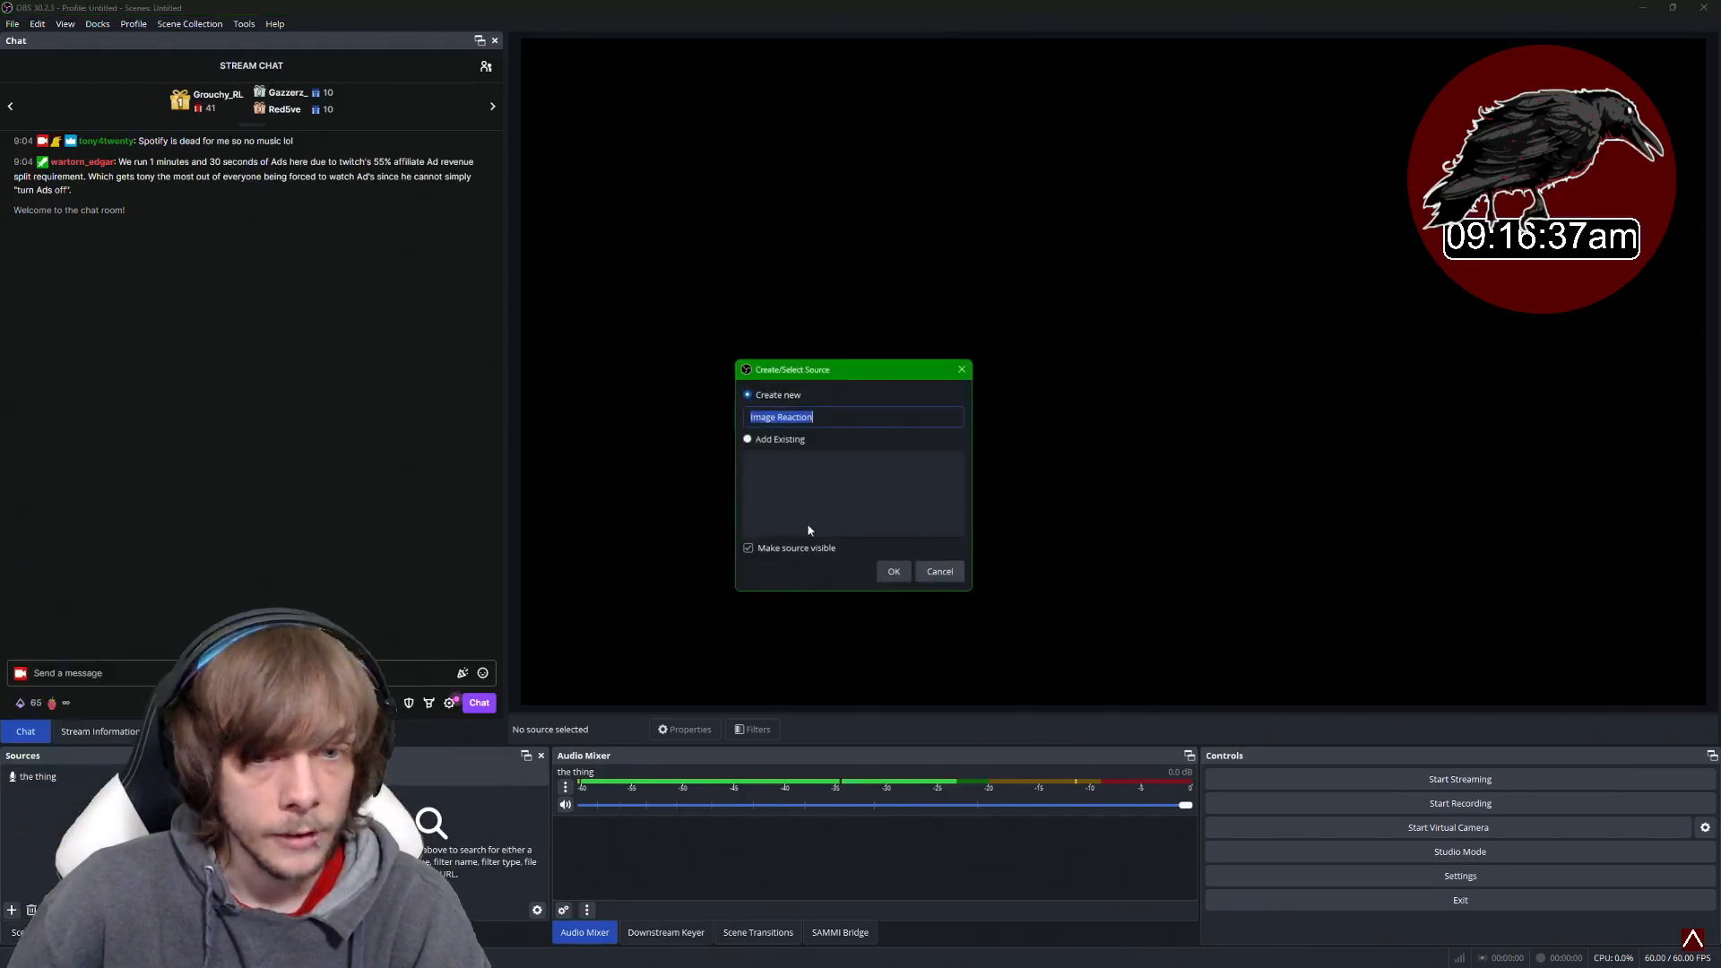
left_click(939, 571)
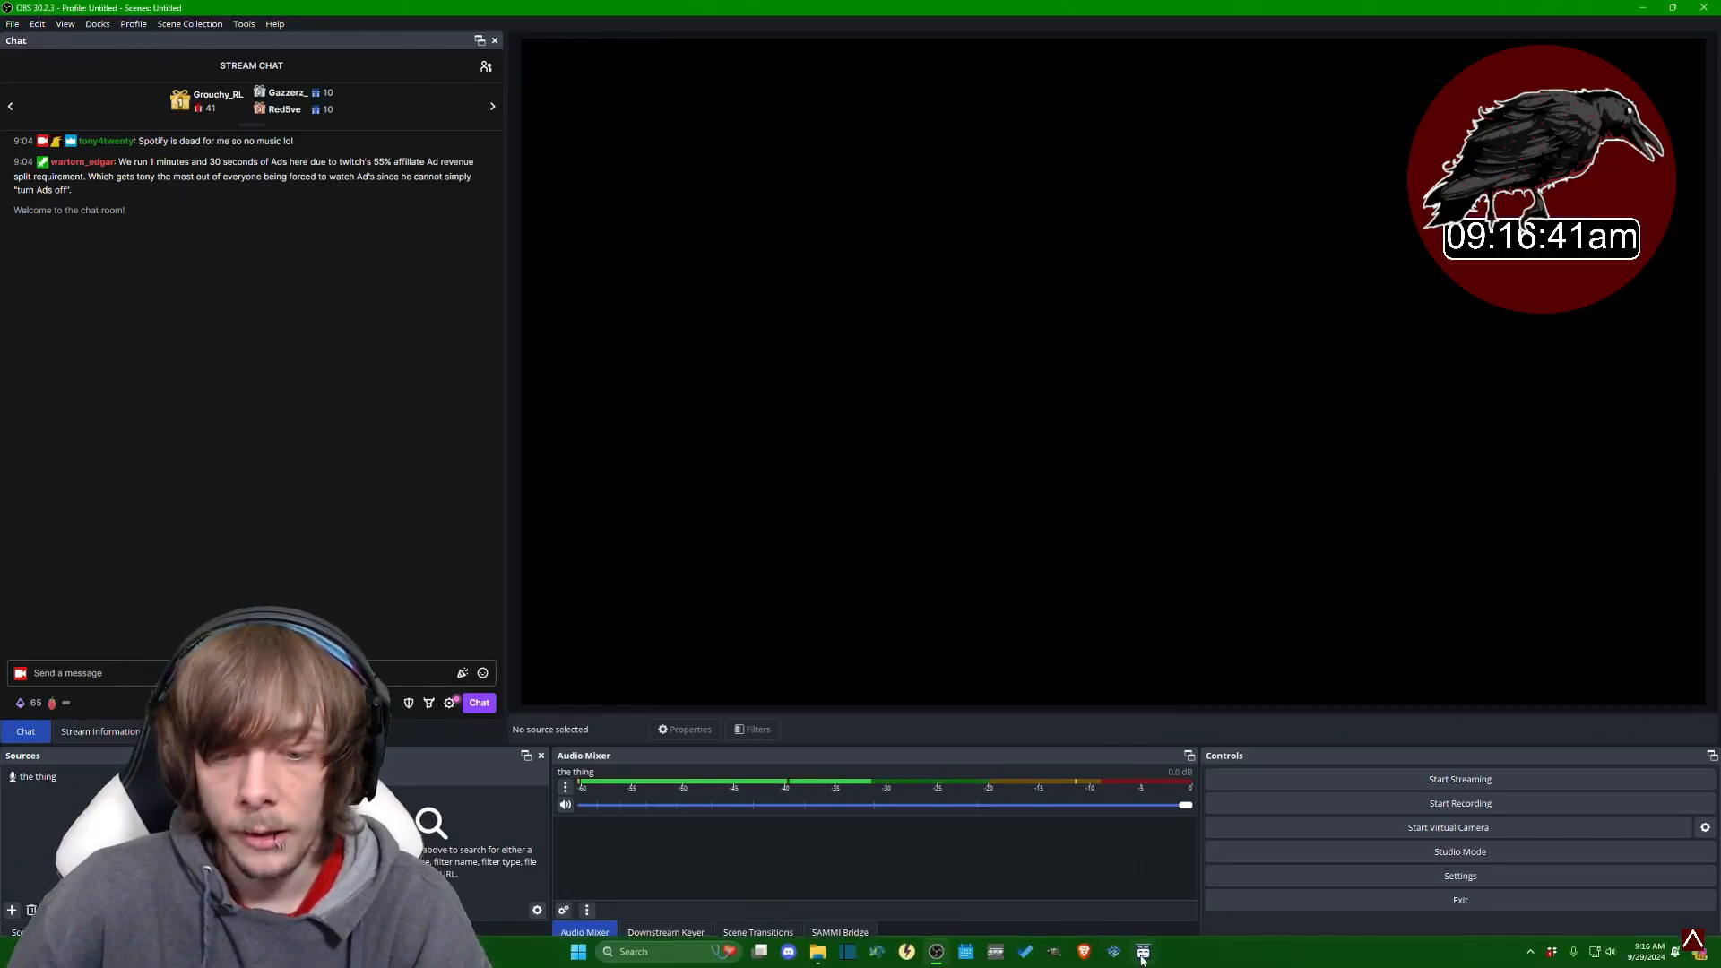
- Save the Create Scene button's commands in SAMMI and run the button
left_click(1143, 951)
scroll(1666, 352, "down", 5)
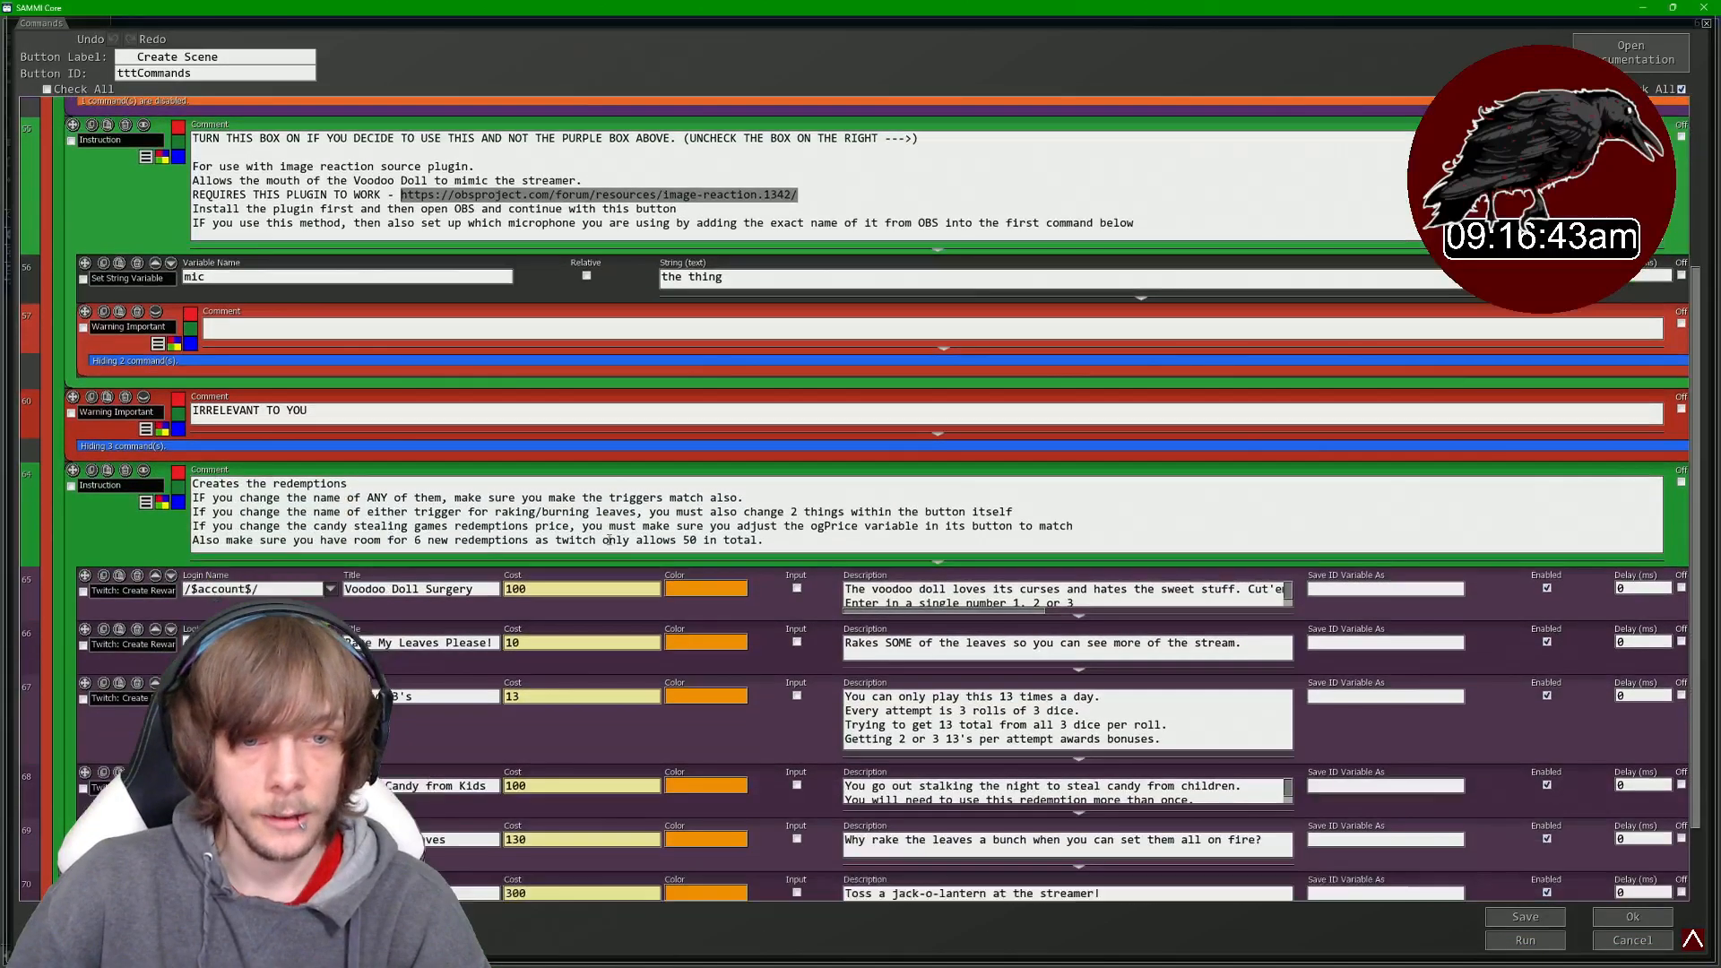
scroll(303, 416, "down", 4)
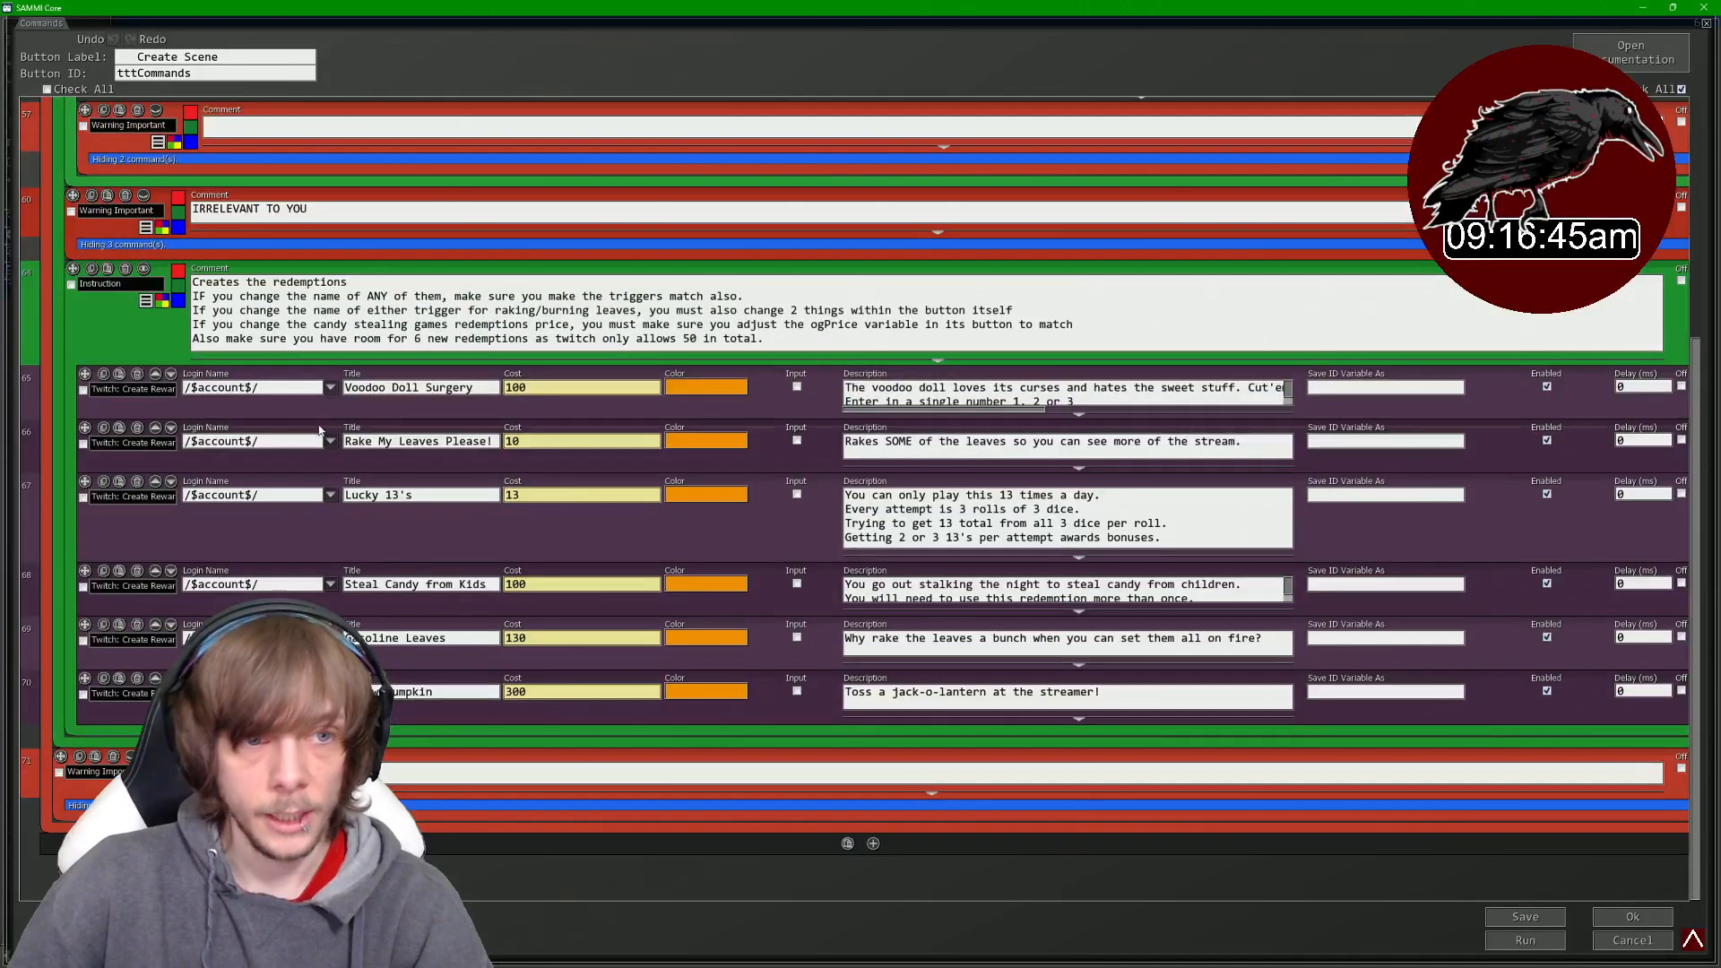
scroll(303, 416, "up", 2)
scroll(303, 416, "up", 10)
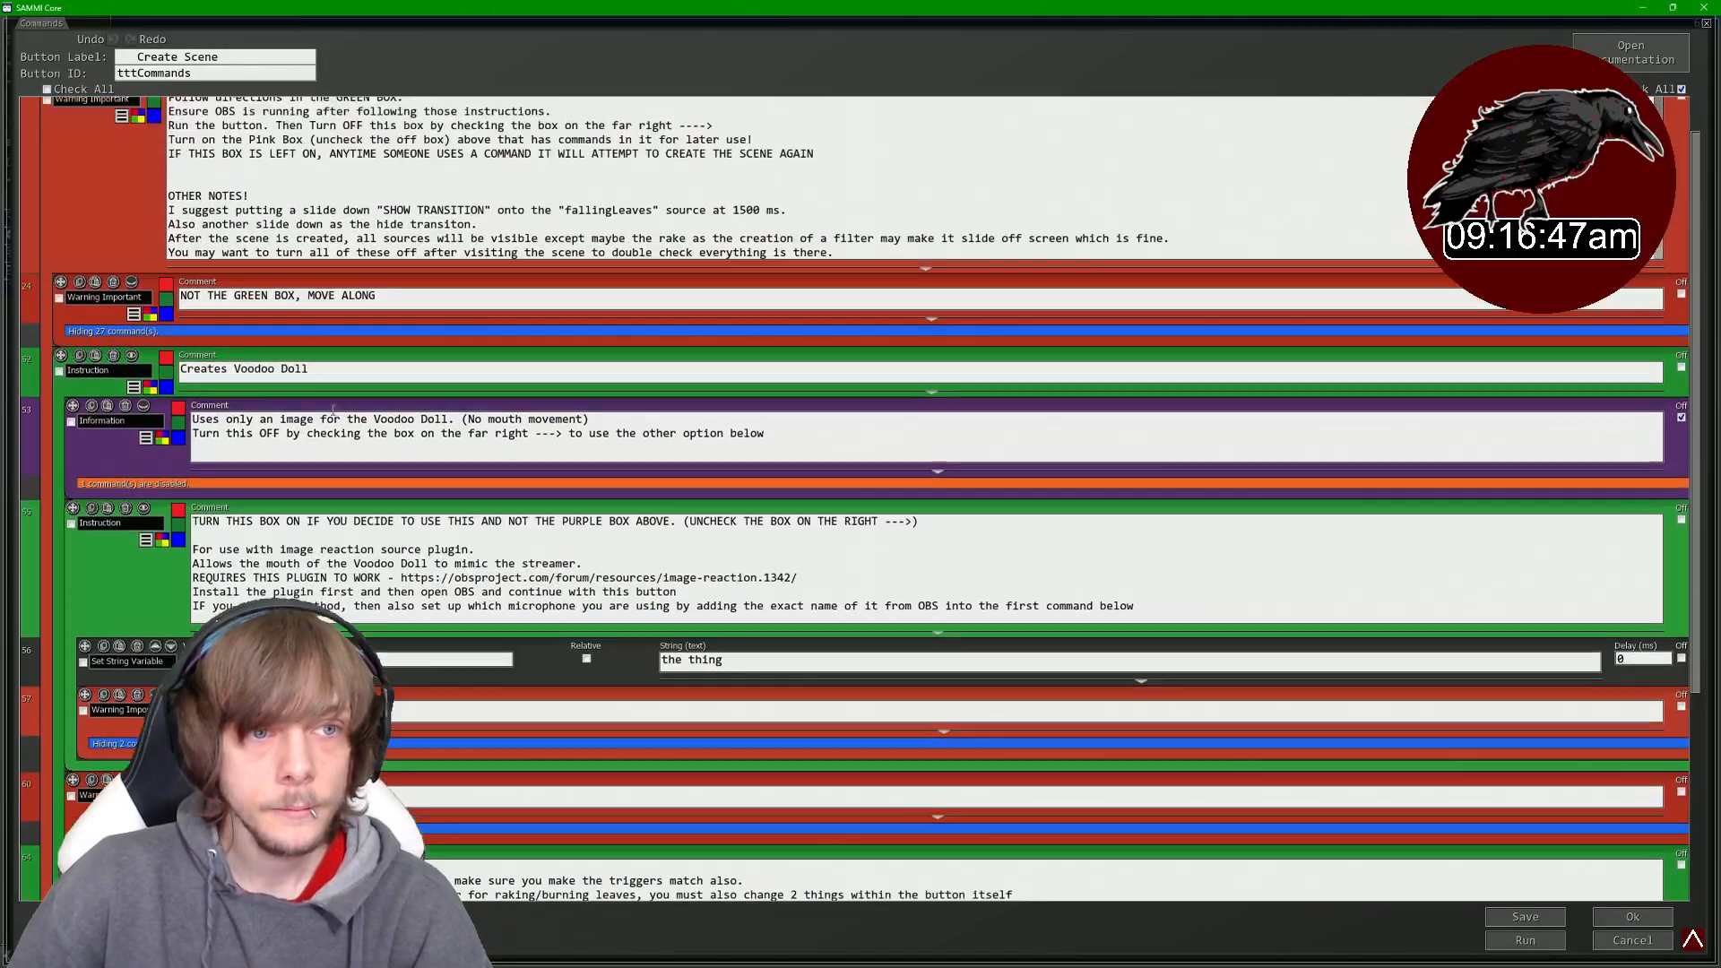
scroll(352, 423, "down", 4)
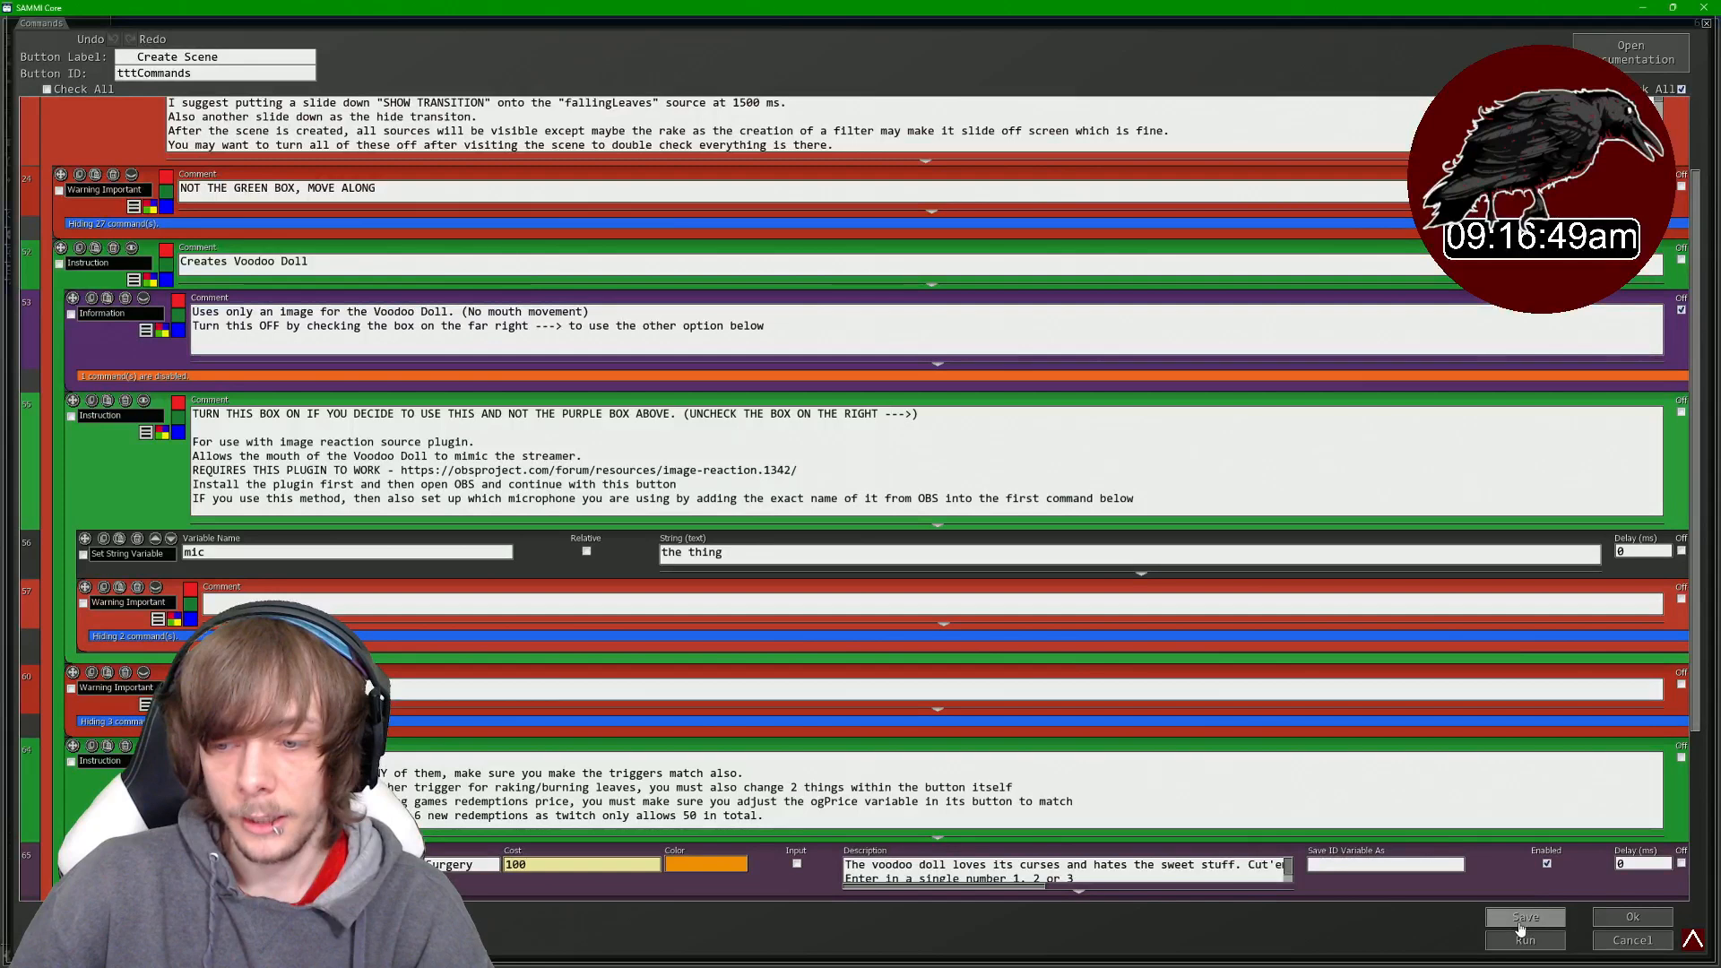
left_click(1524, 923)
left_click(758, 548)
left_click(1542, 939)
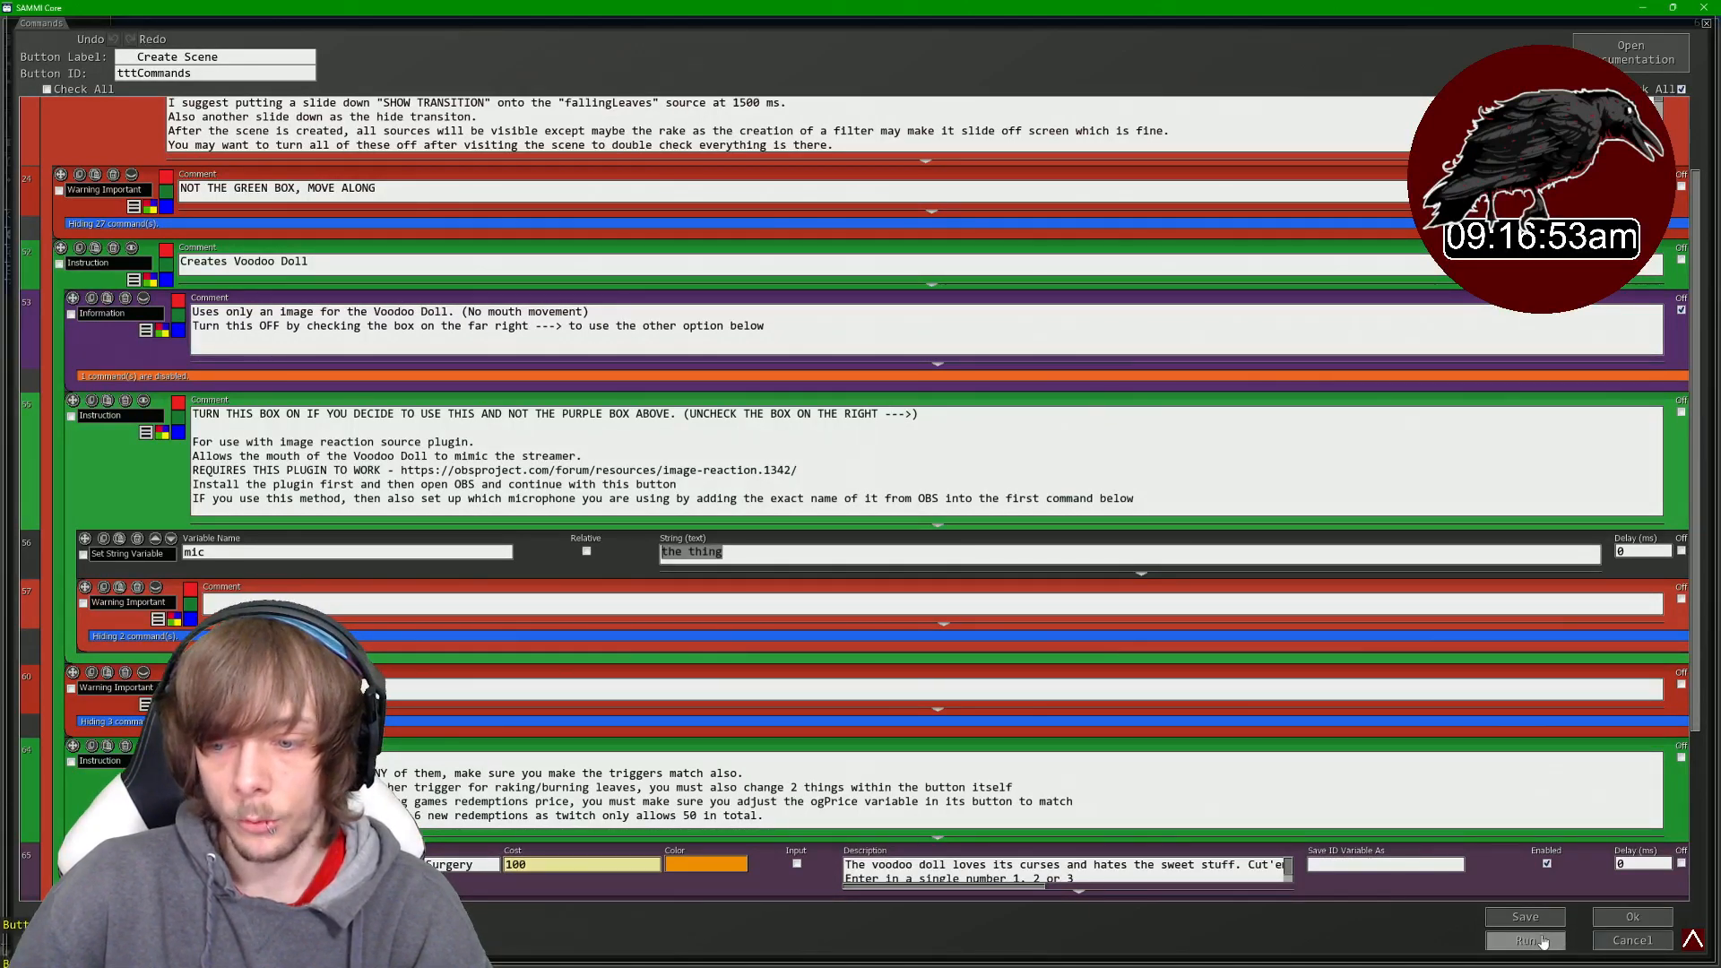
mouse_move(1113, 960)
mouse_move(937, 956)
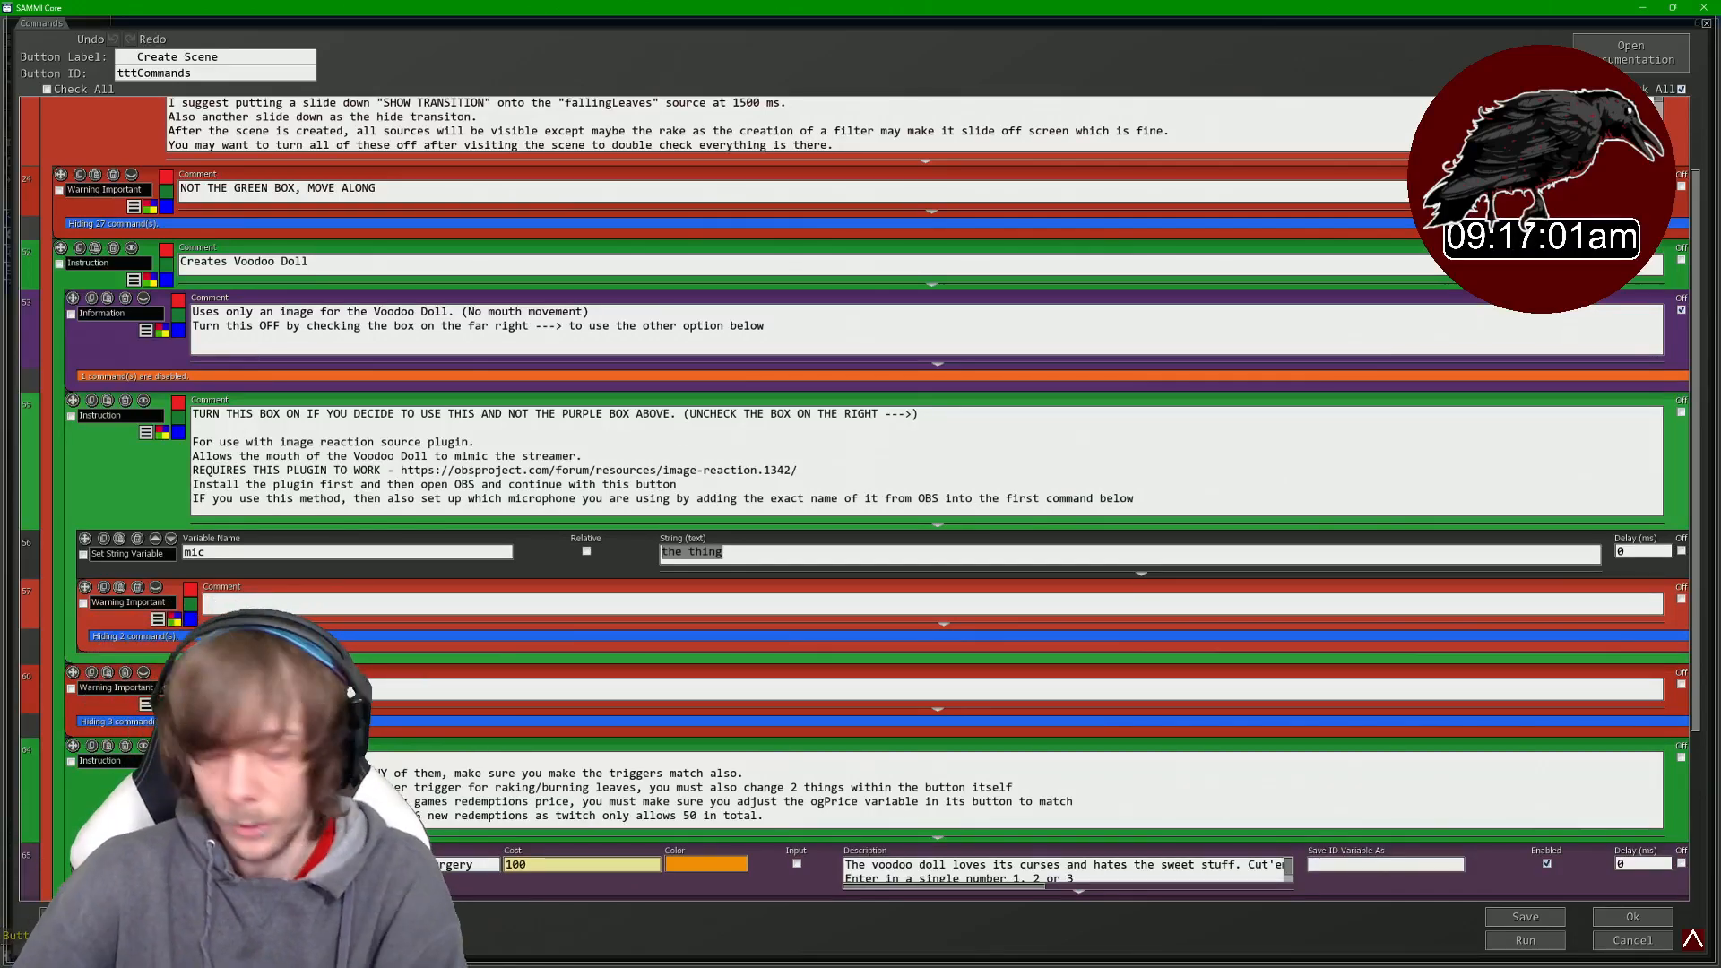
mouse_move(1127, 958)
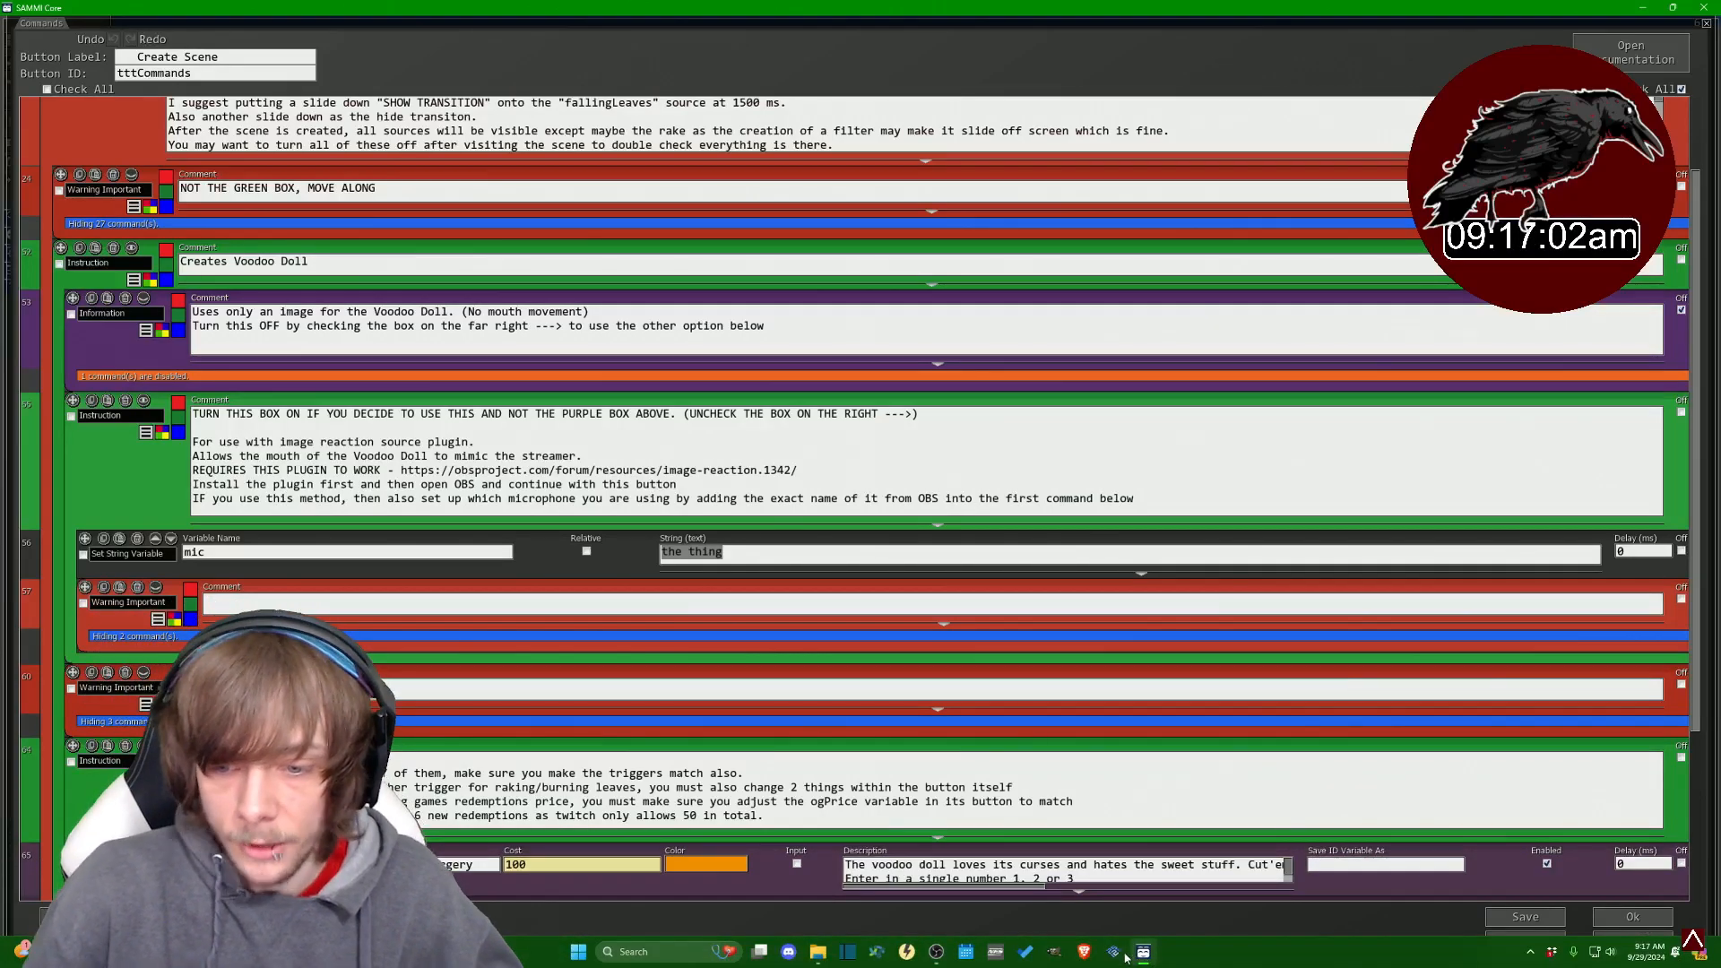
- Inspect the Voodoo source's Image Reaction properties in the Tonys Halloween scene in OBS, then close them
left_click(935, 953)
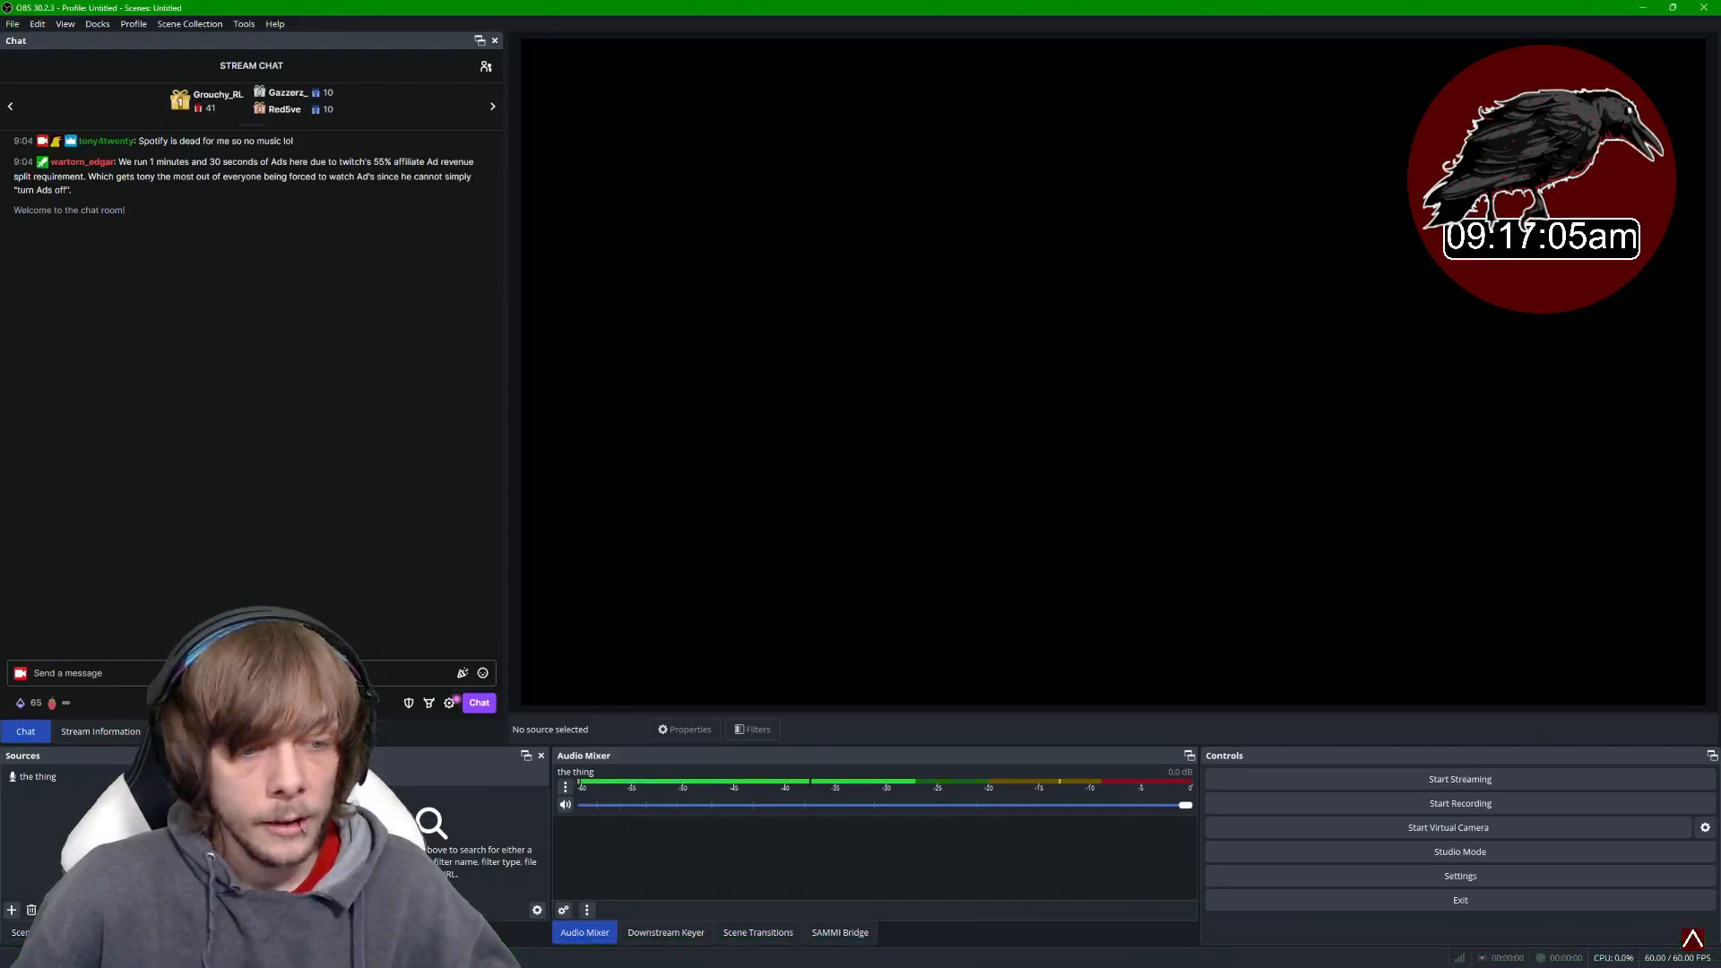
left_click(54, 796)
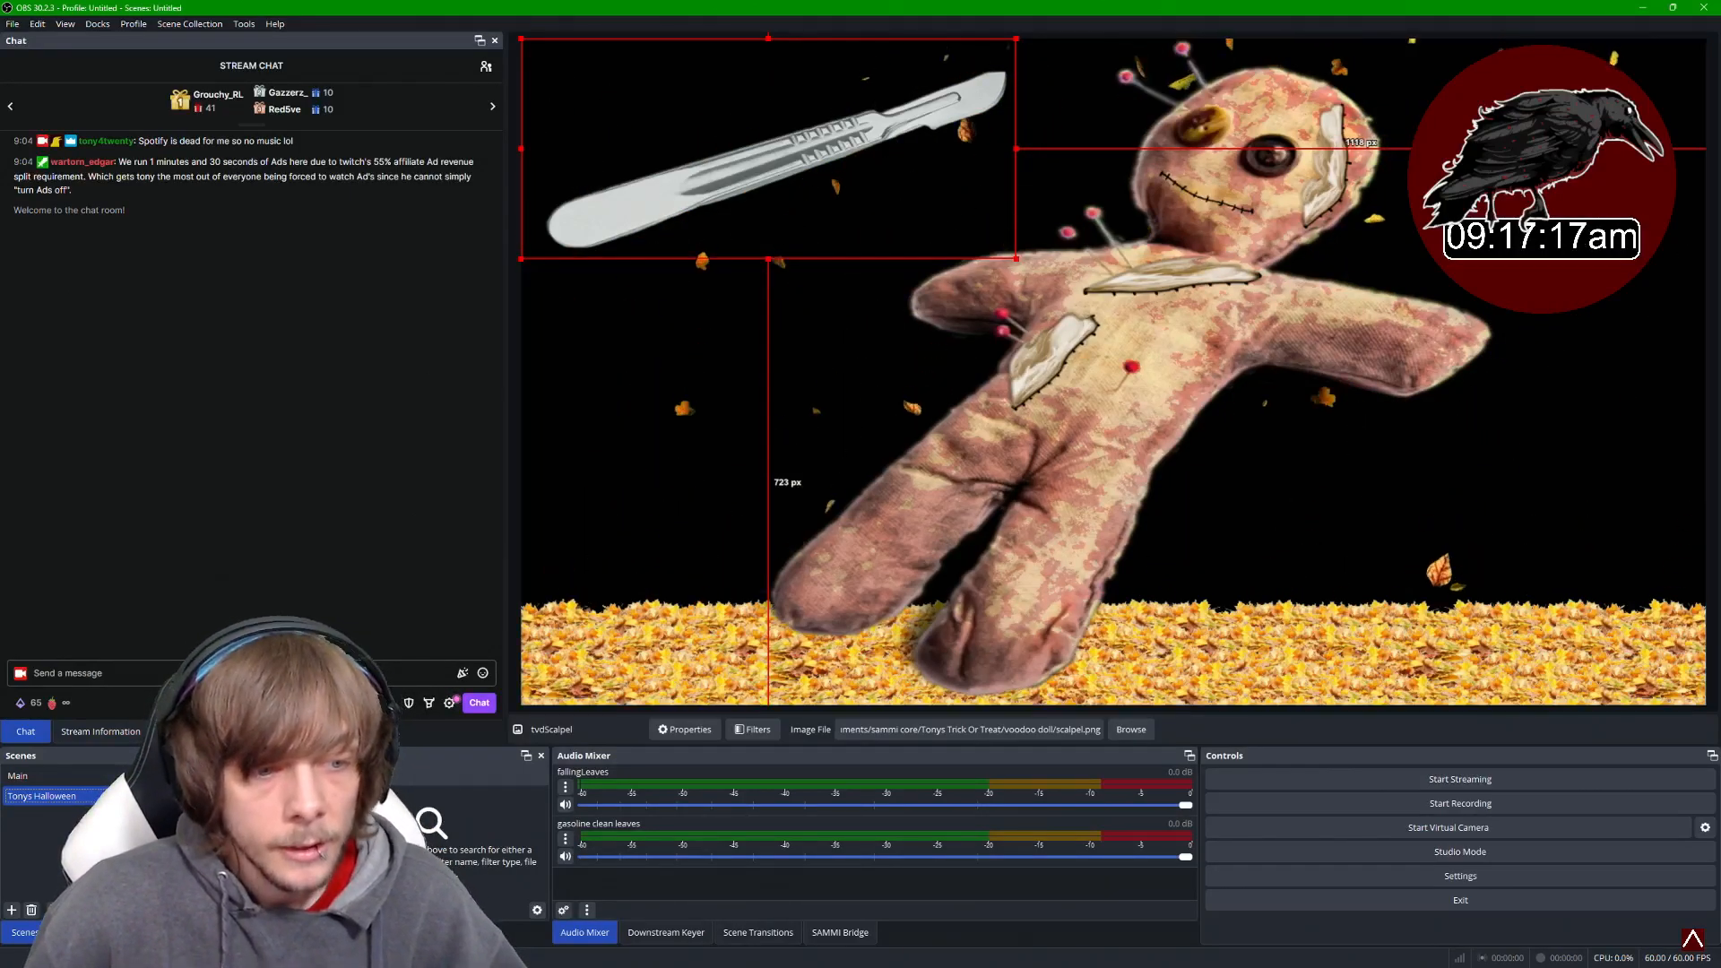
left_click(75, 933)
scroll(80, 834, "down", 2)
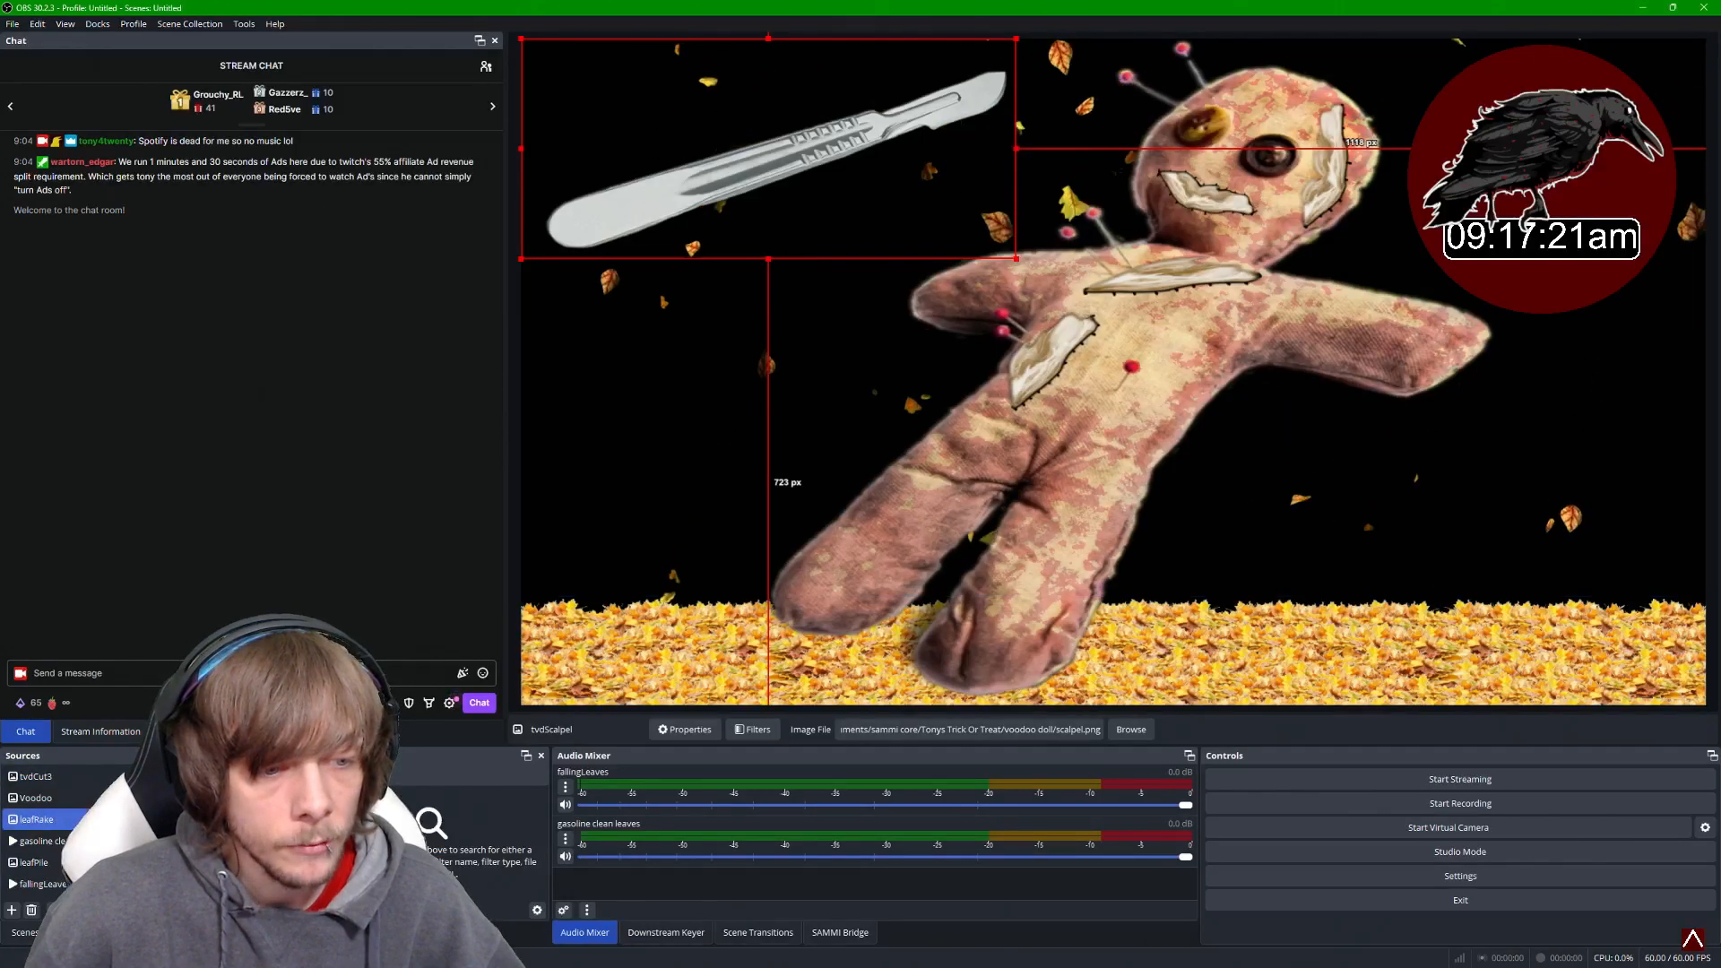
double_click(67, 800)
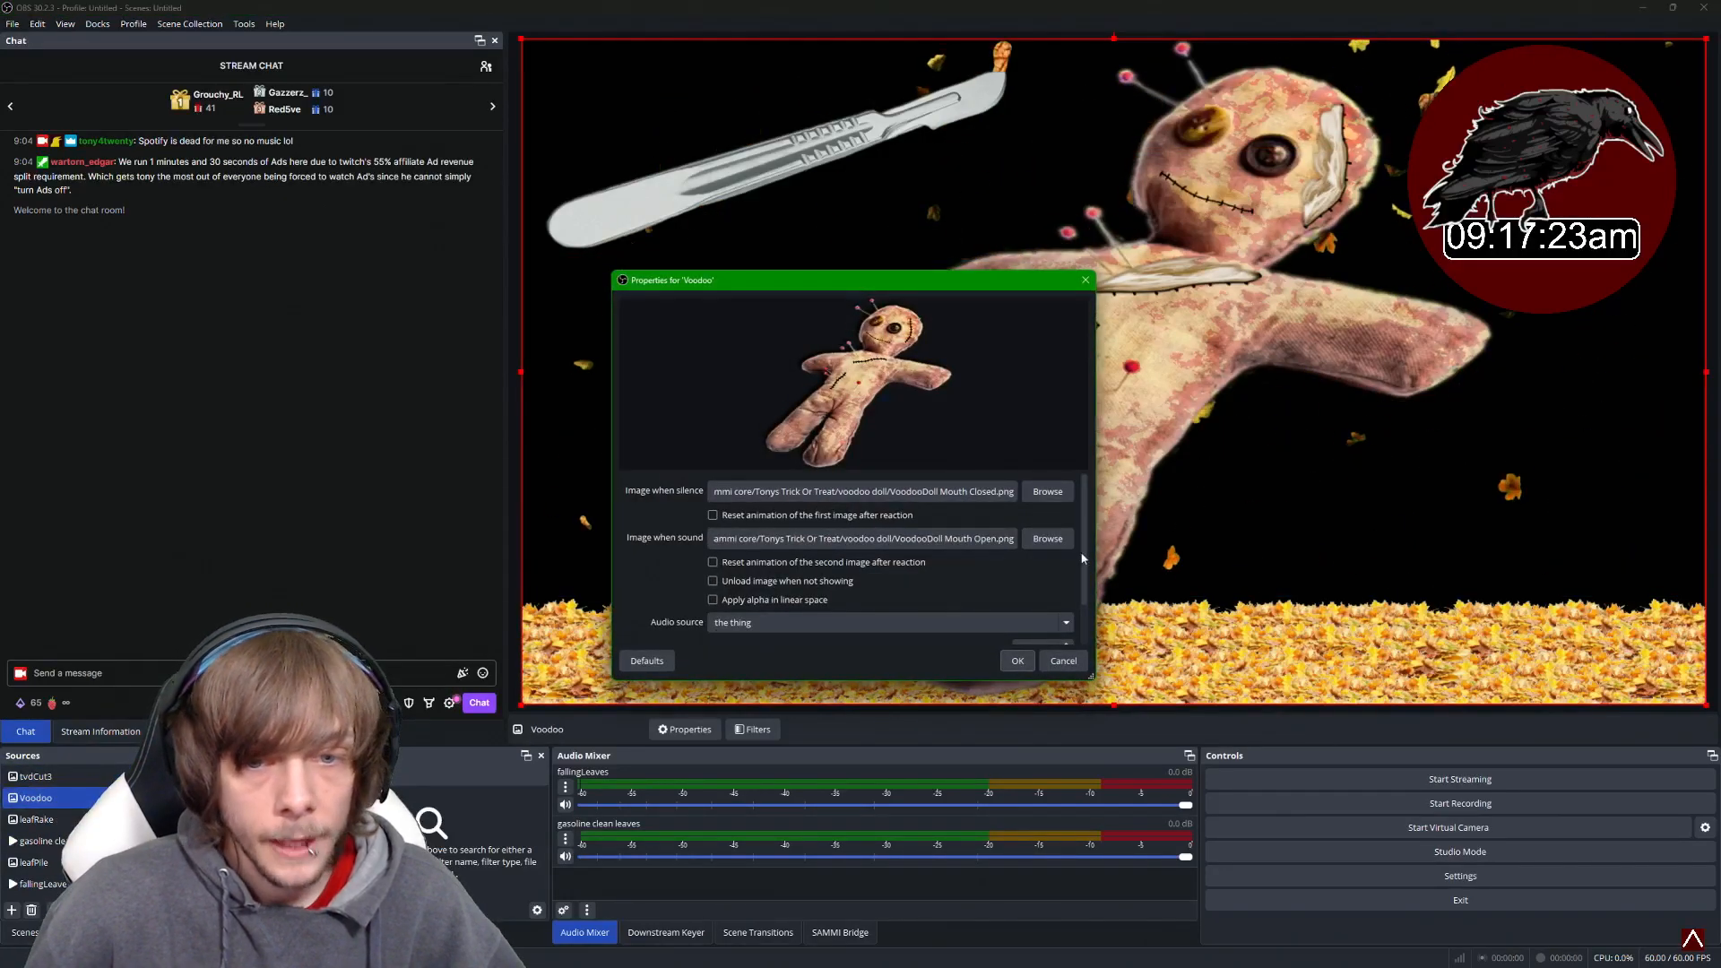
scroll(1082, 559, "down", 2)
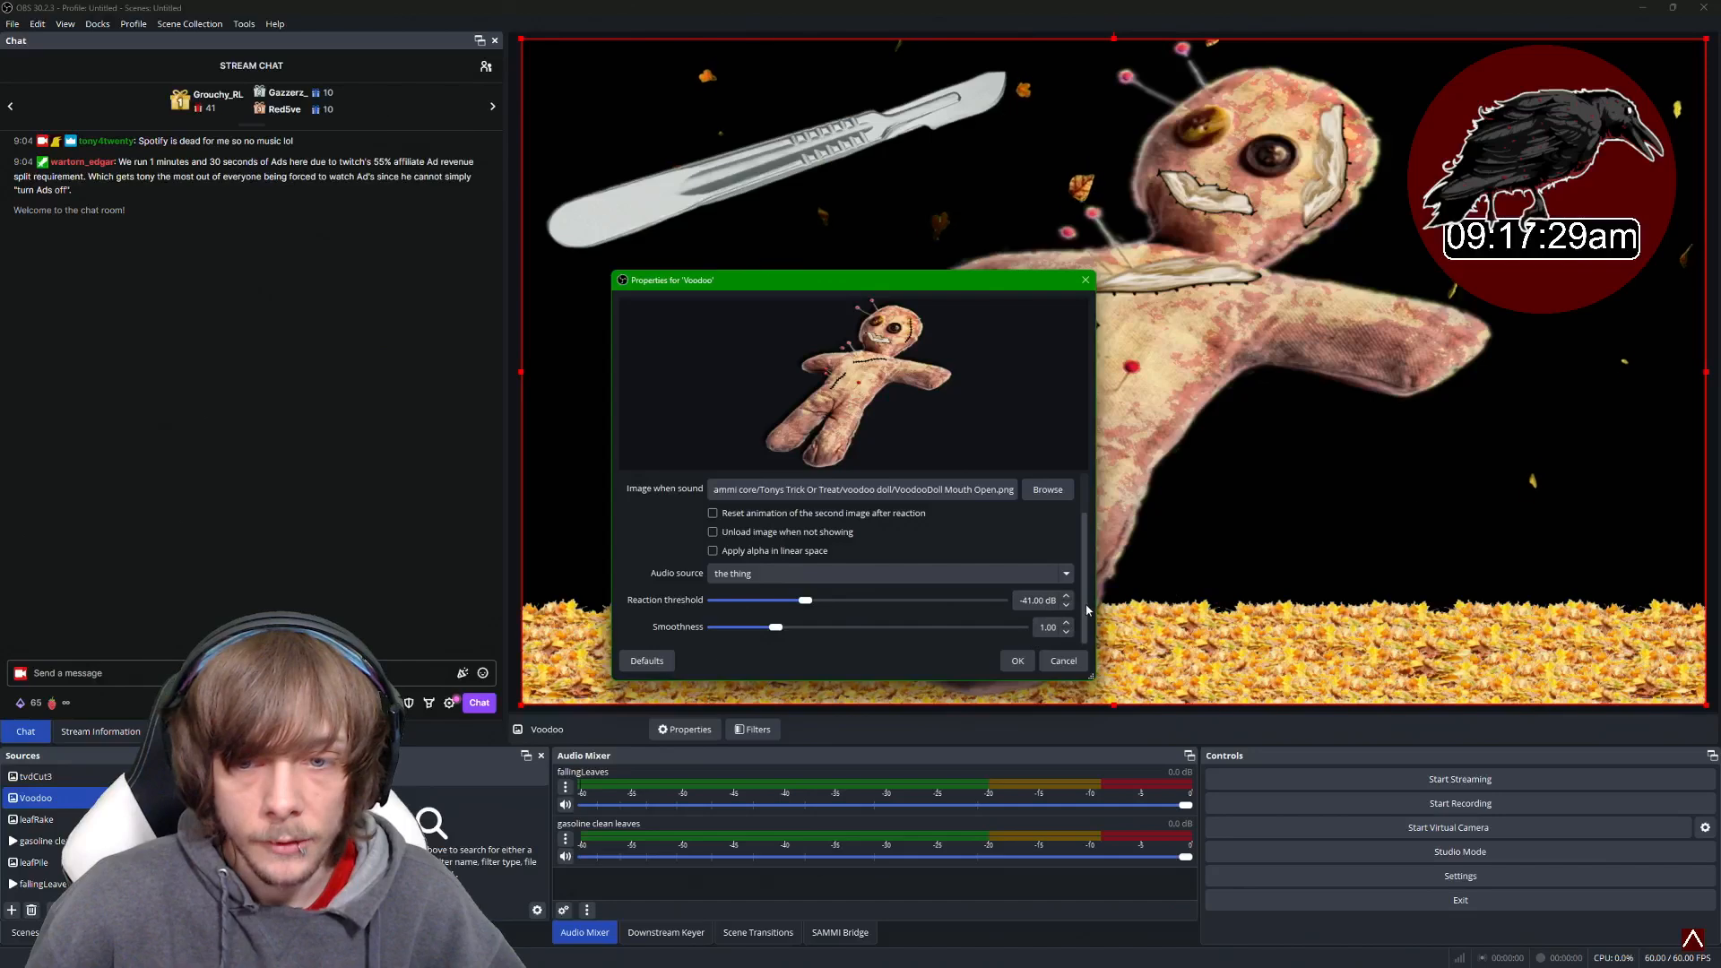
scroll(1088, 610, "up", 2)
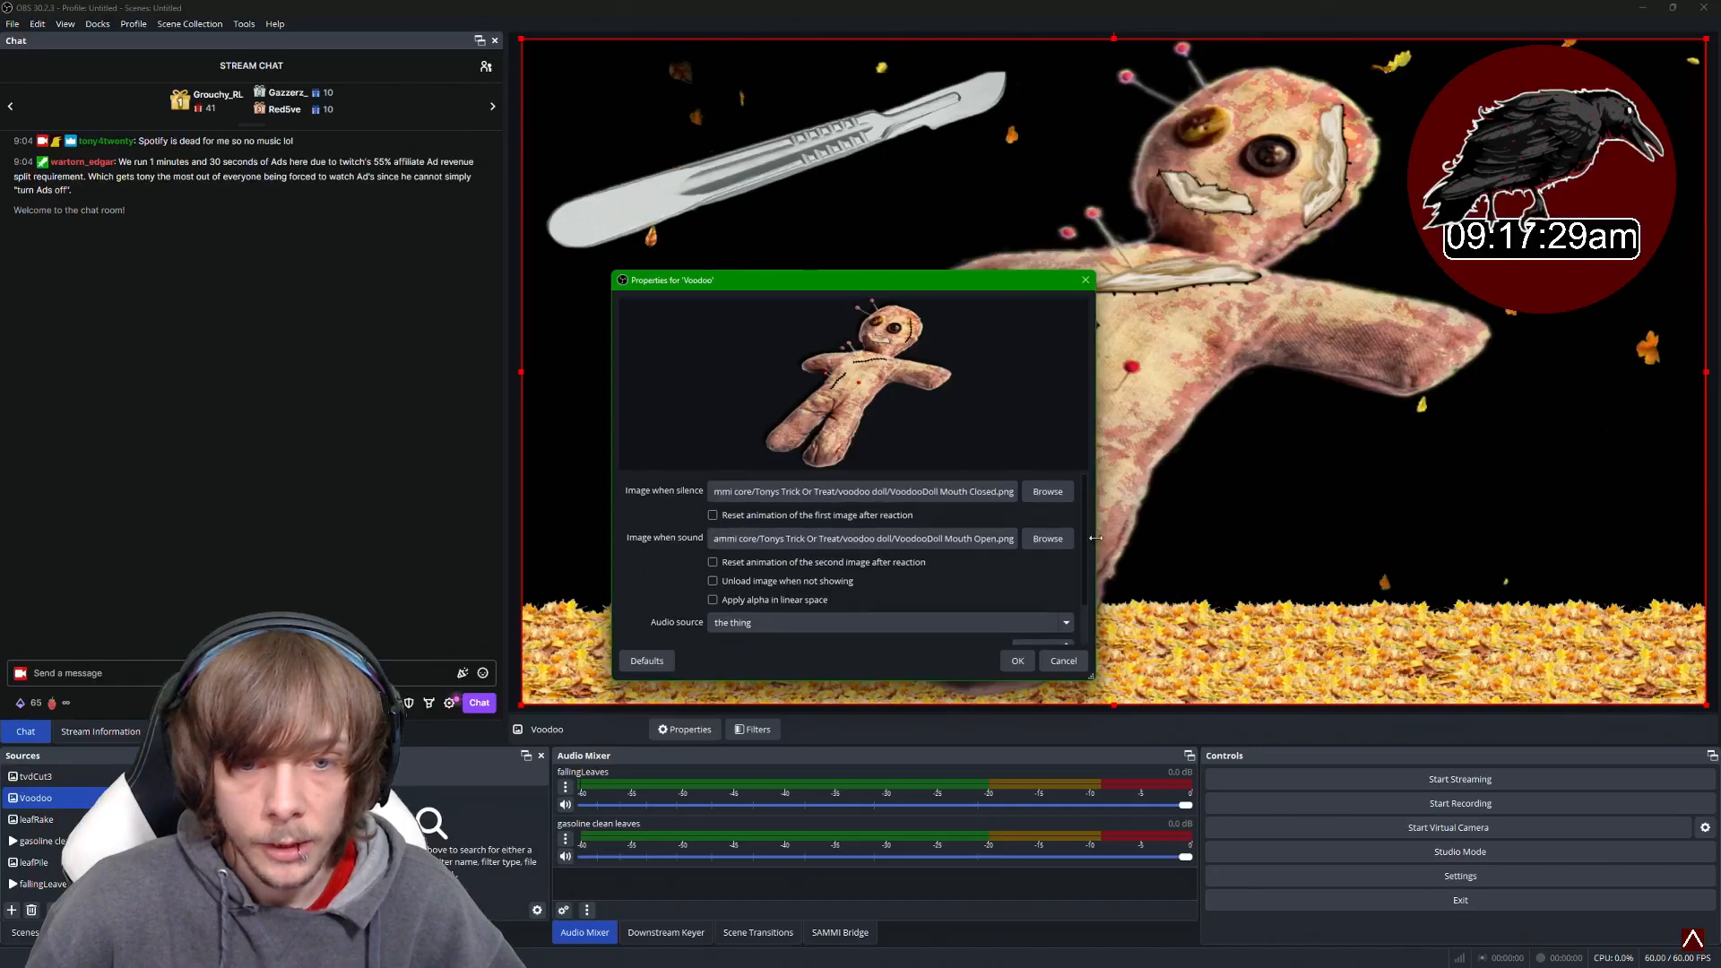
left_click(1027, 663)
- In the Create Scene button's commands, turn off the setup instruction box and turn on the pink commands box
scroll(67, 798, "up", 3)
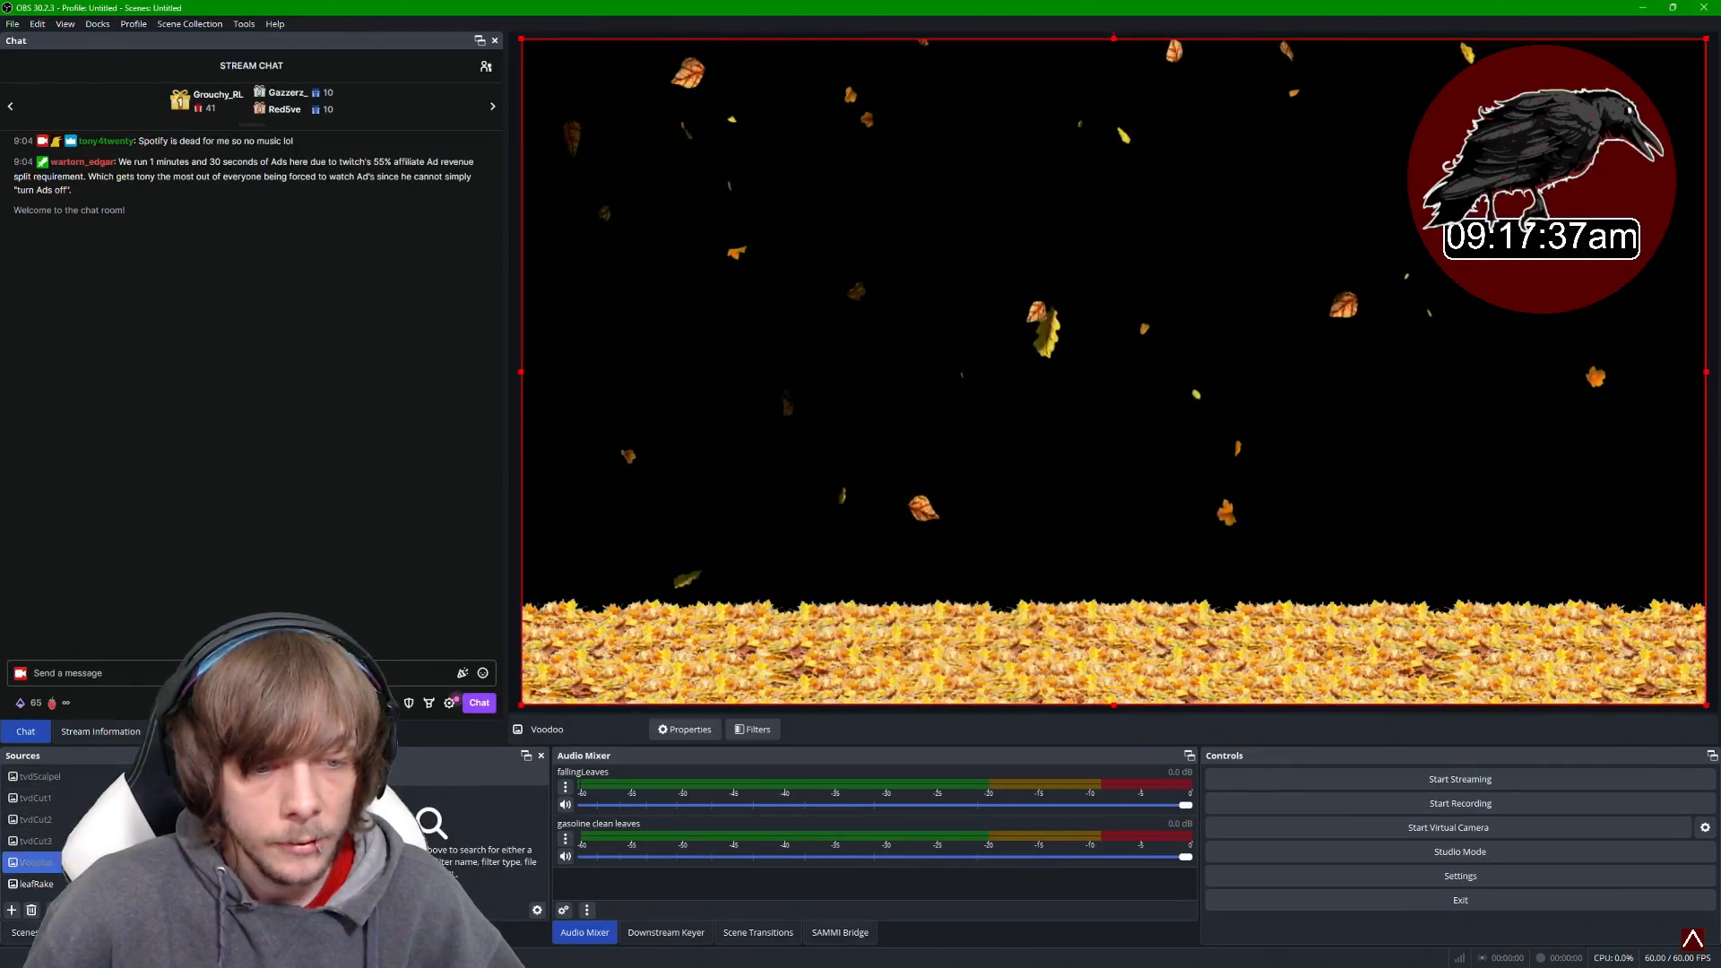
scroll(67, 824, "down", 3)
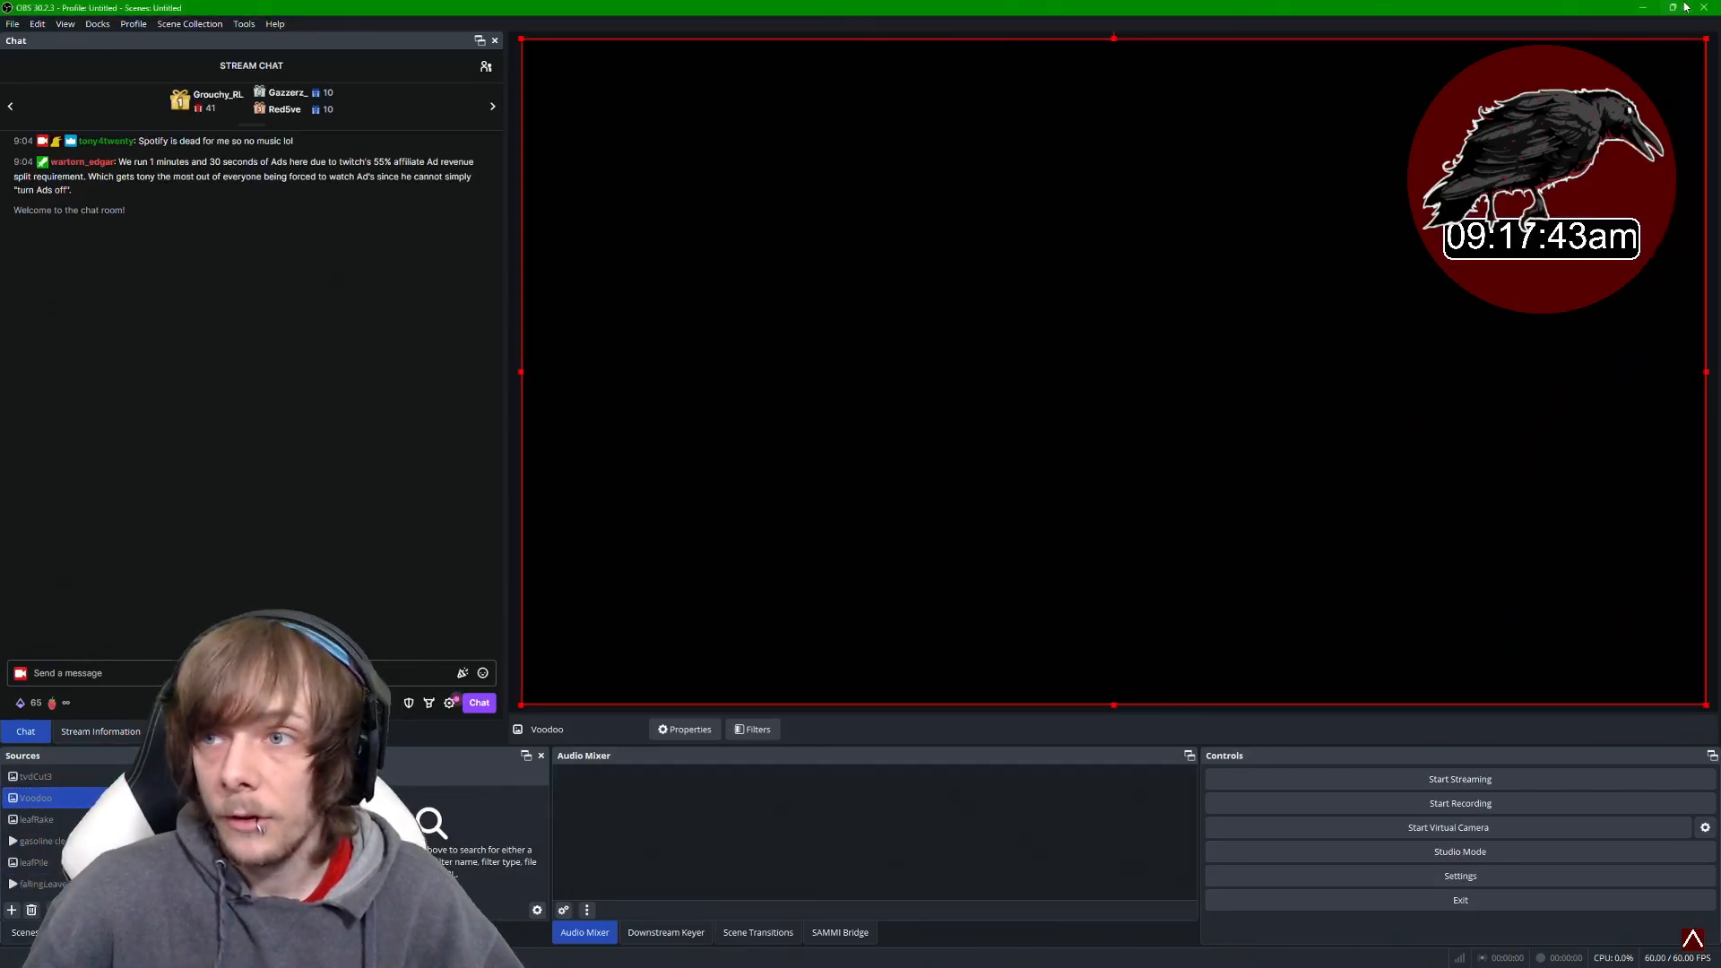
left_click(1145, 952)
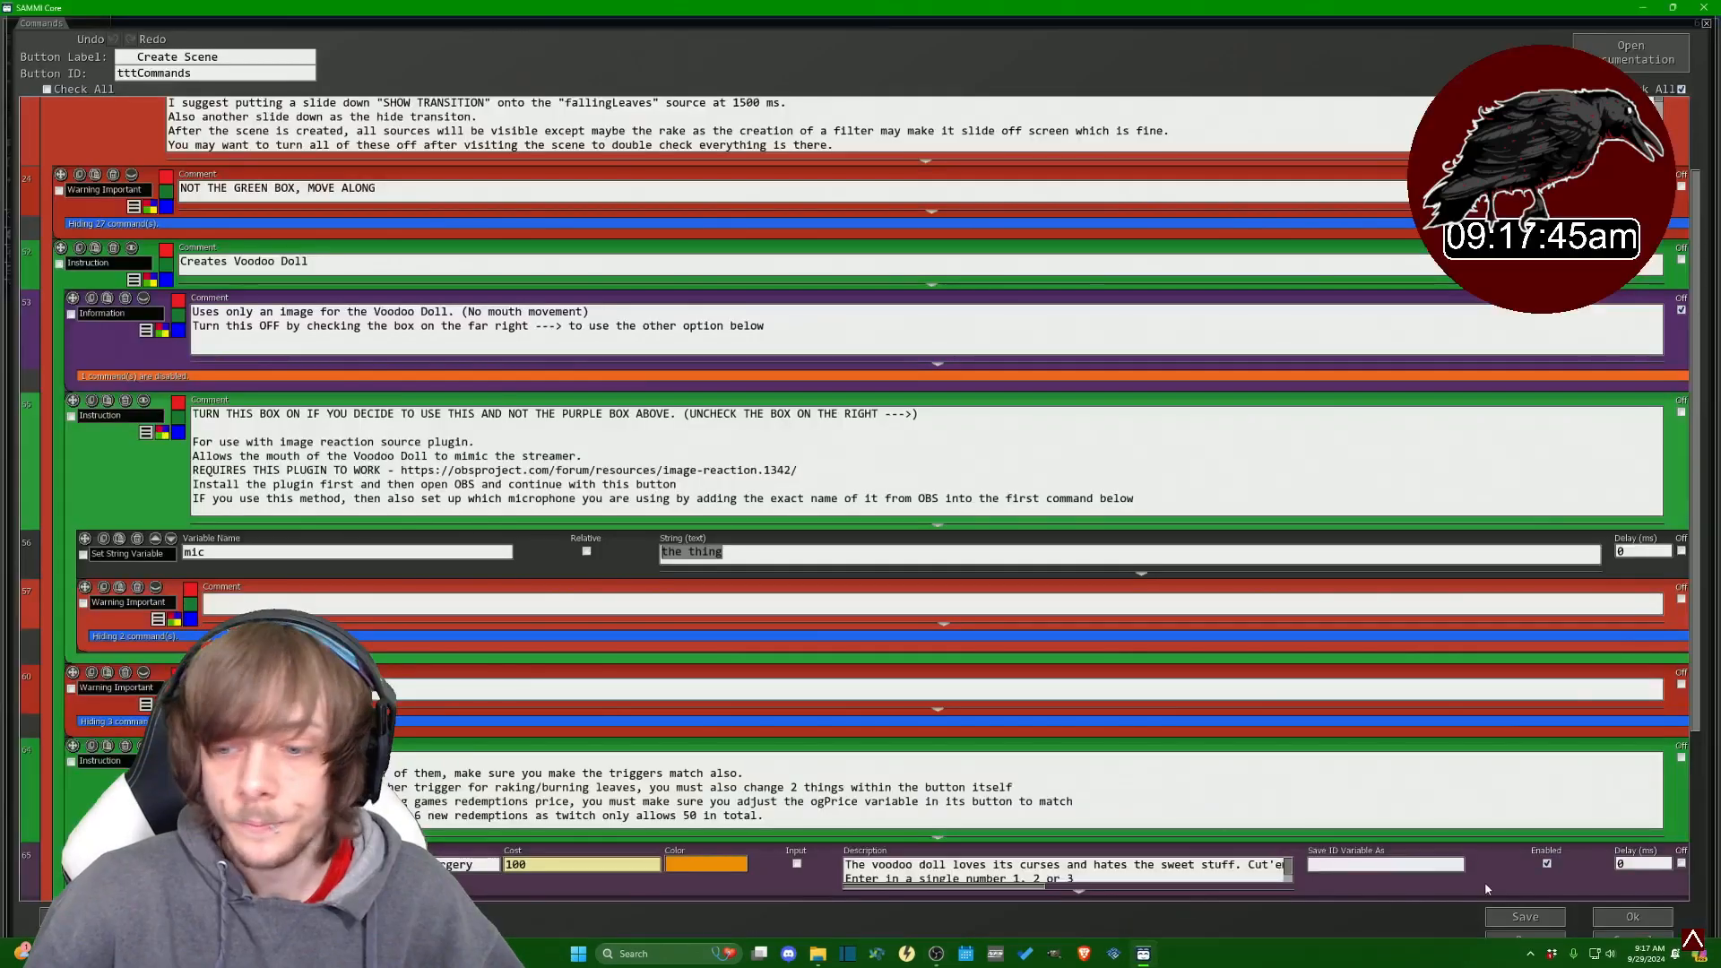
scroll(1578, 595, "up", 3)
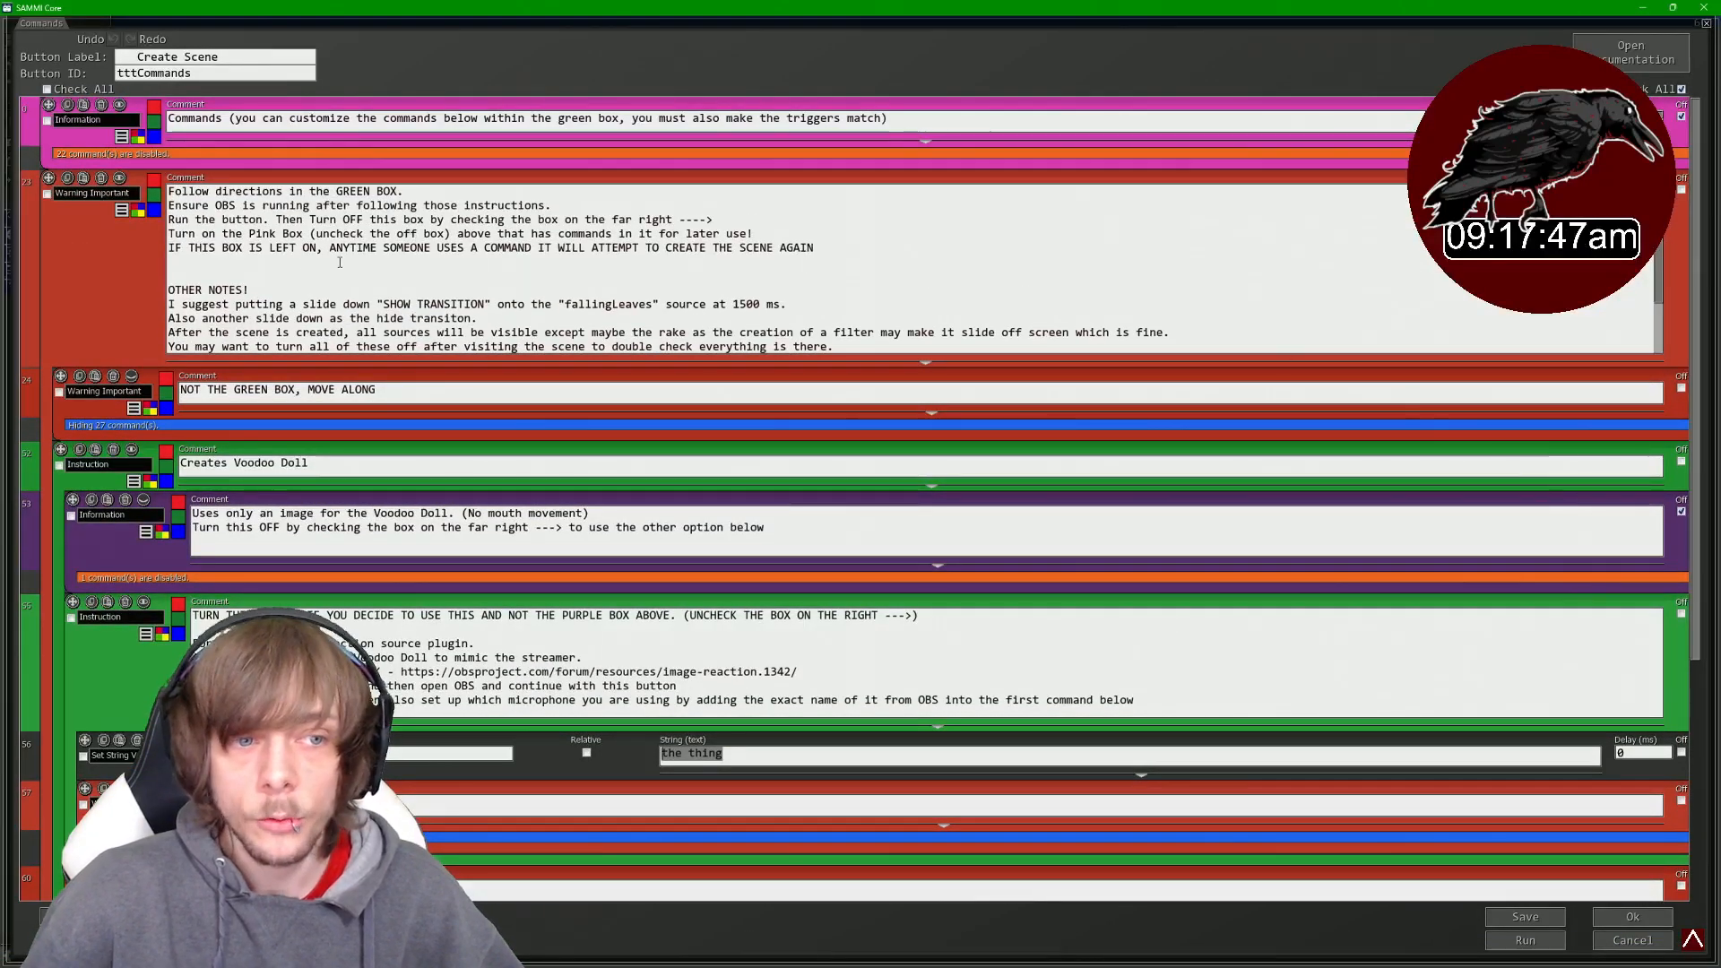
left_click(1682, 192)
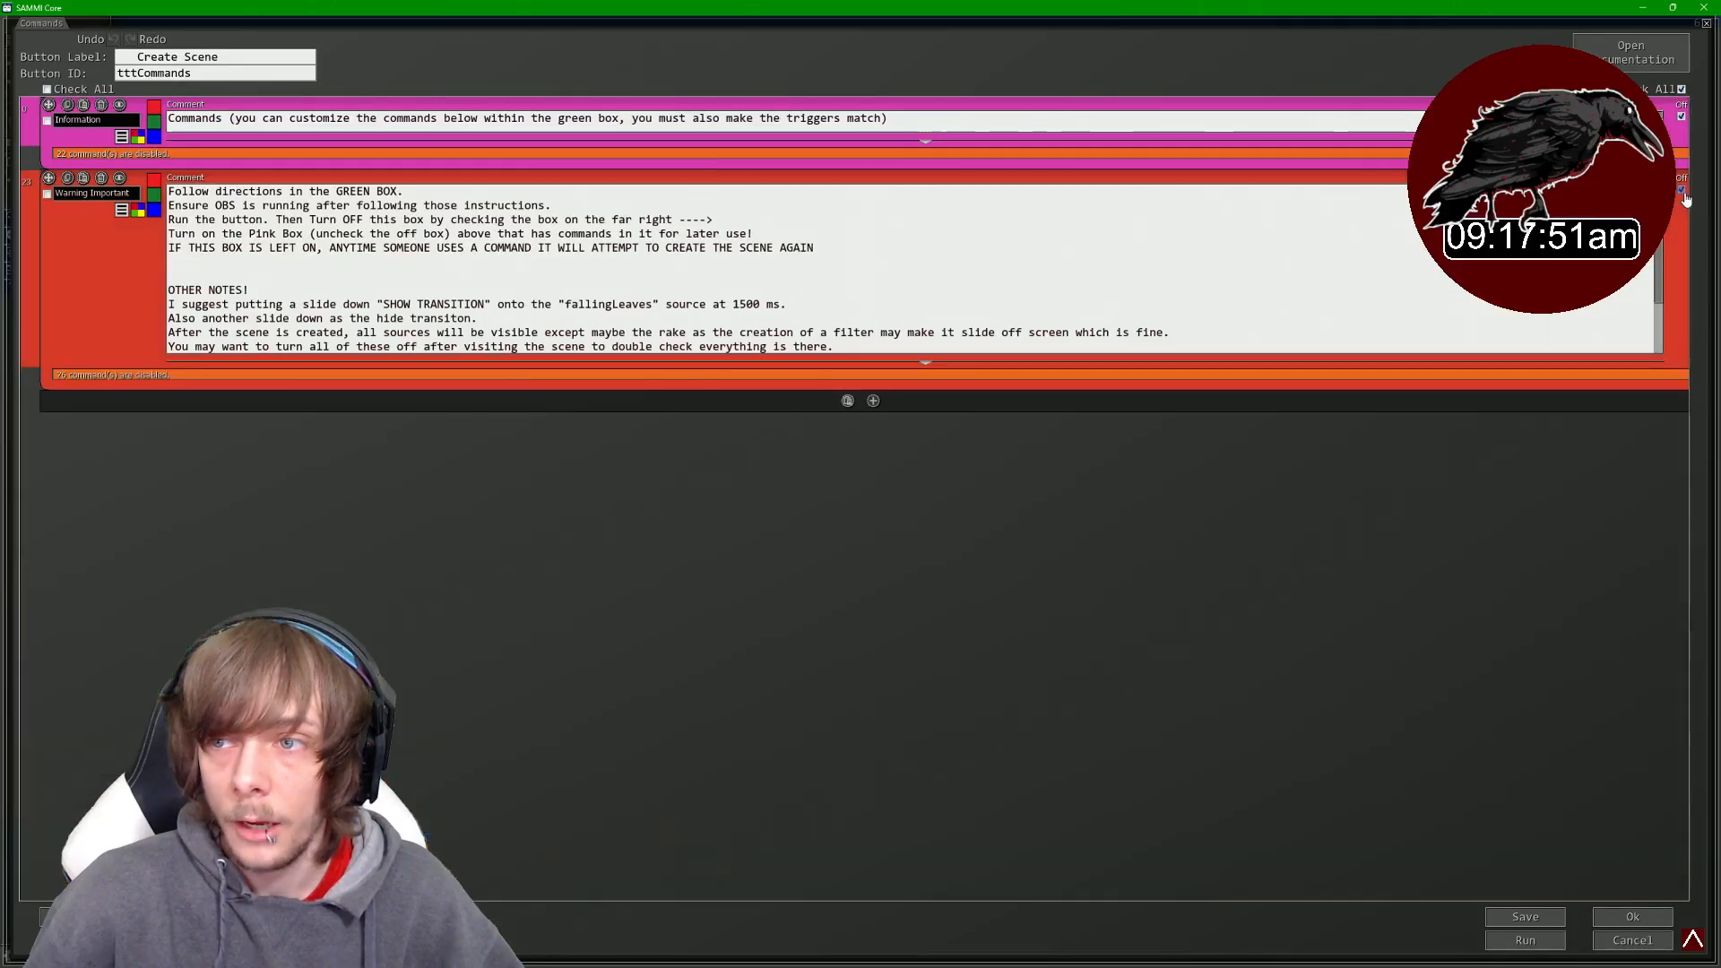
left_click(1682, 117)
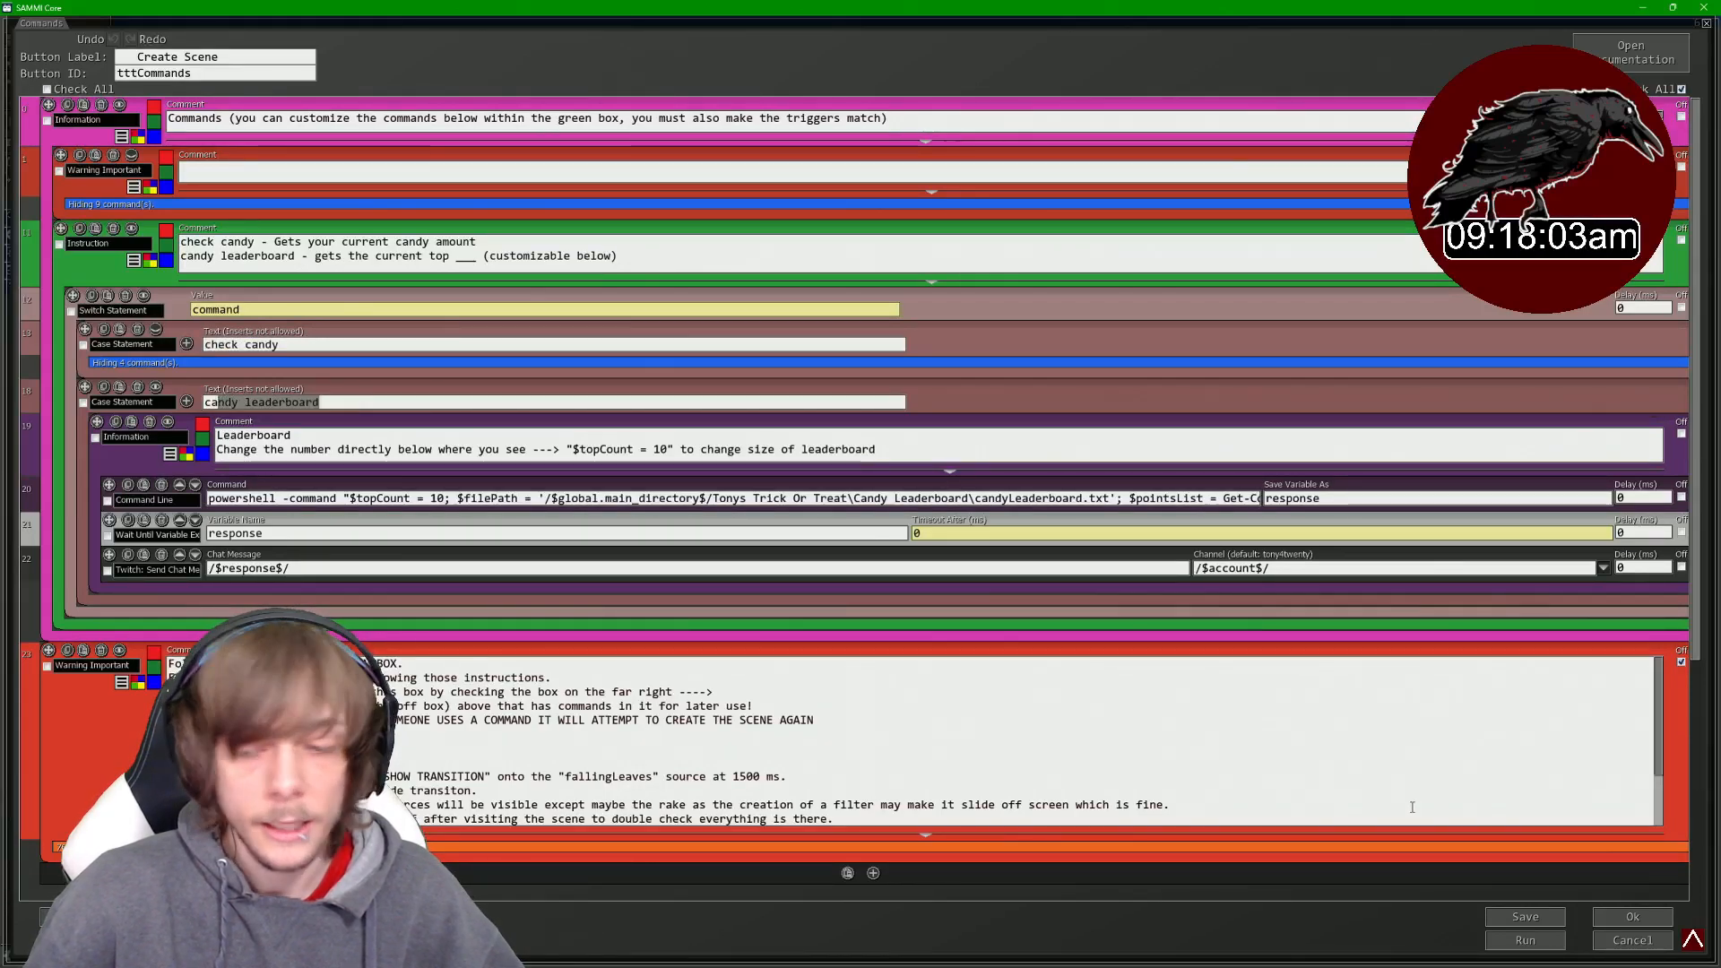
- Save the commands and review the Create Scene button's chat message triggers
left_click(1613, 925)
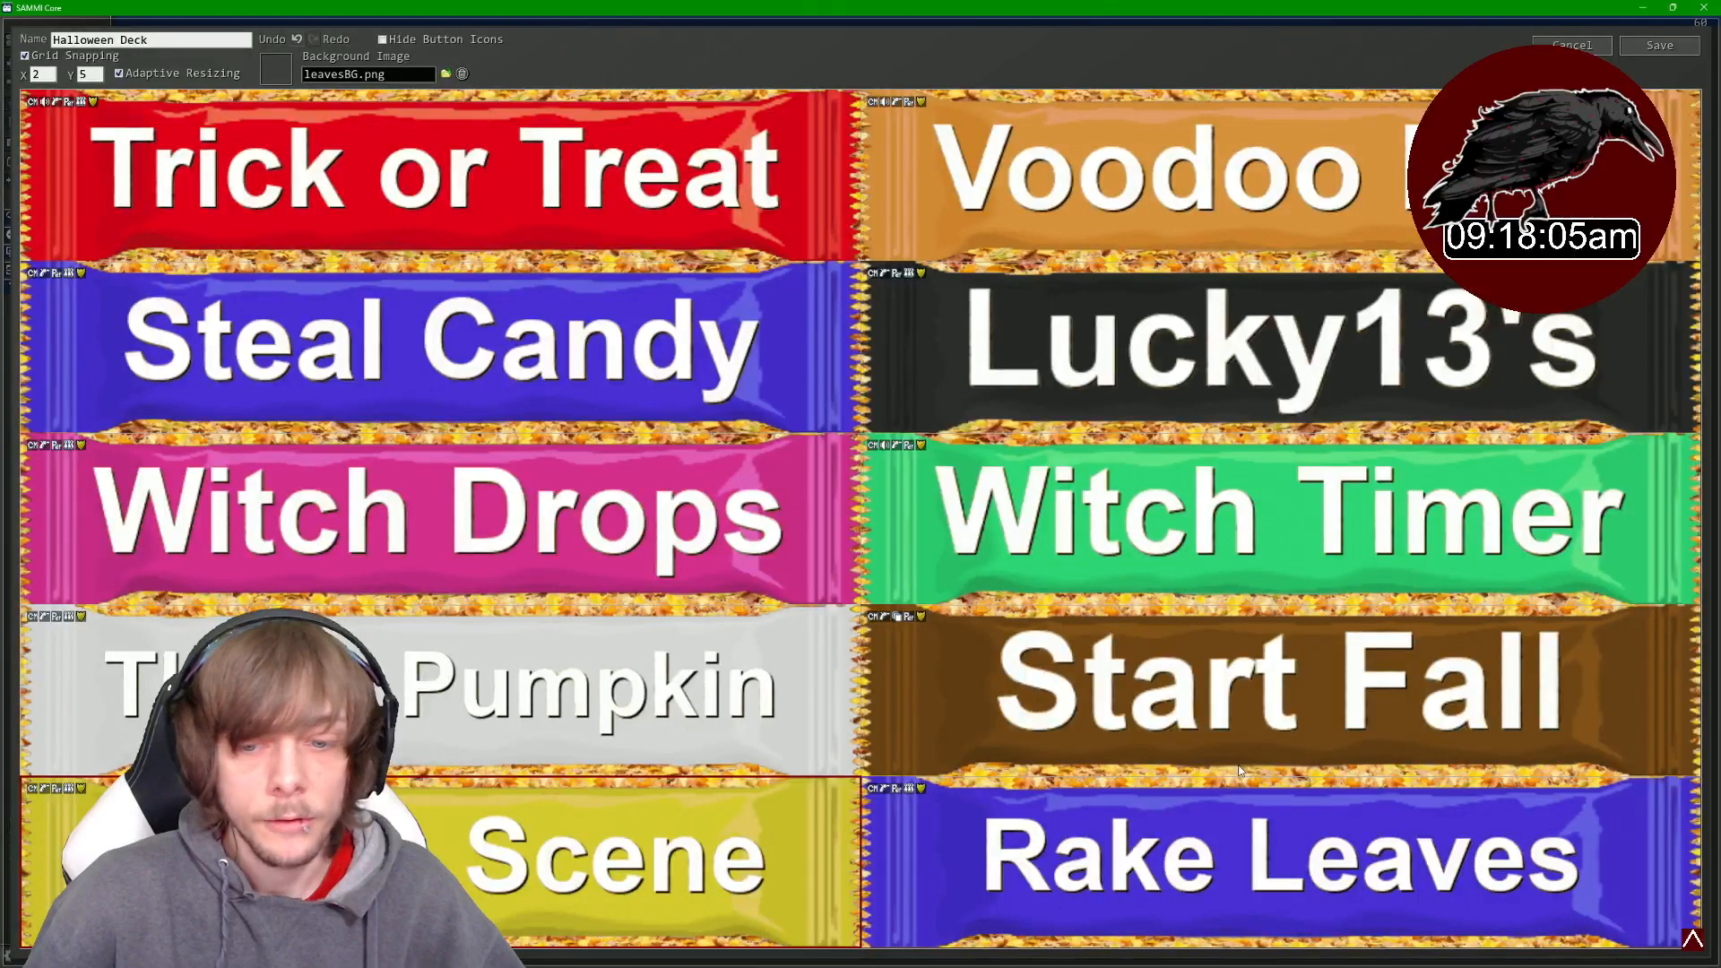
right_click(616, 844)
left_click(679, 830)
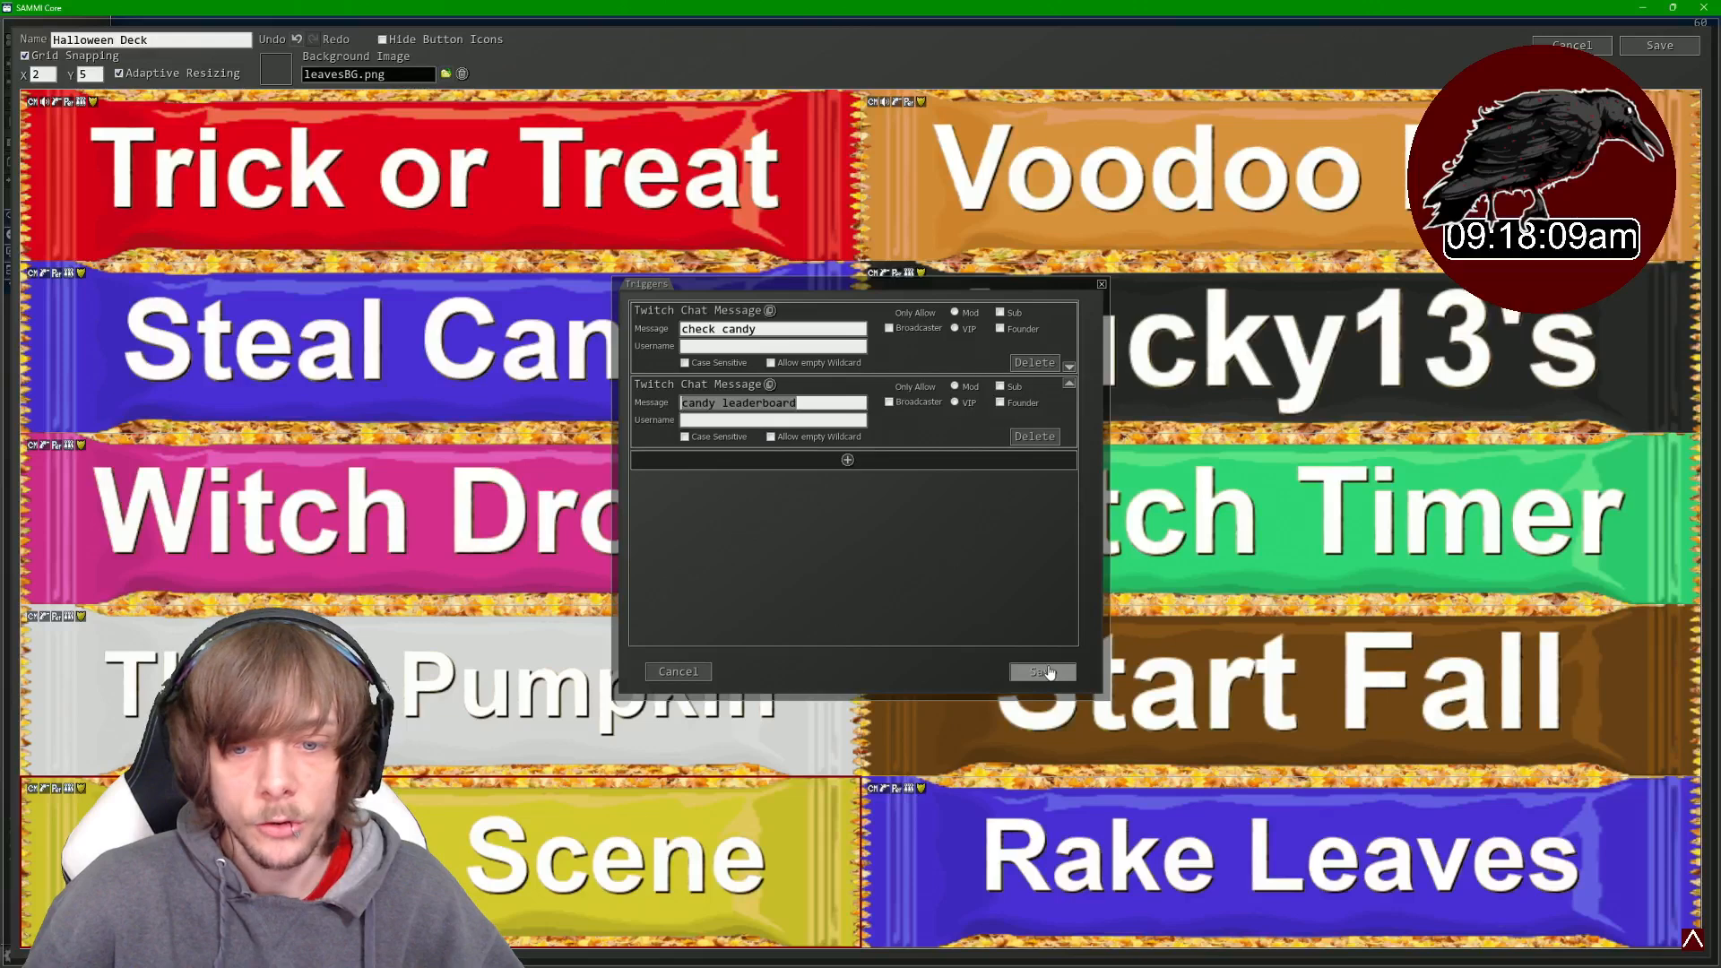
left_click(1044, 672)
- Change the first case statement text to "how much candy do I have" and save the commands
double_click(702, 840)
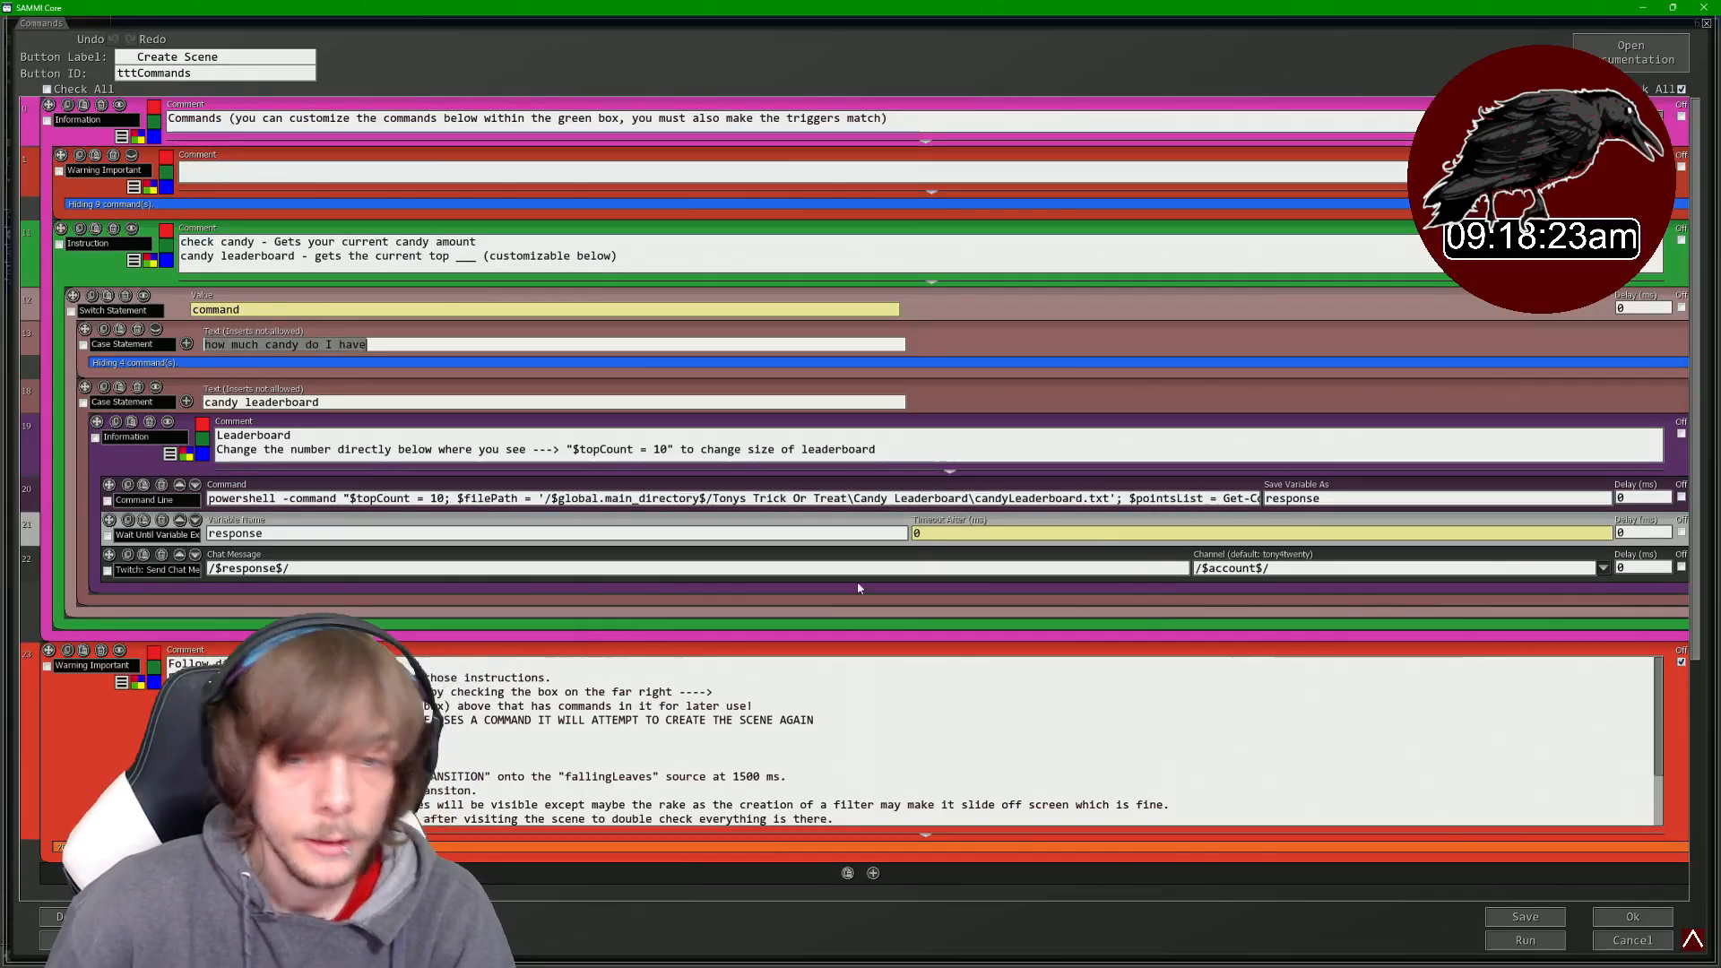
left_click(1669, 915)
- Set the button's first chat message trigger to "how much candy do I have" and save the triggers
right_click(608, 756)
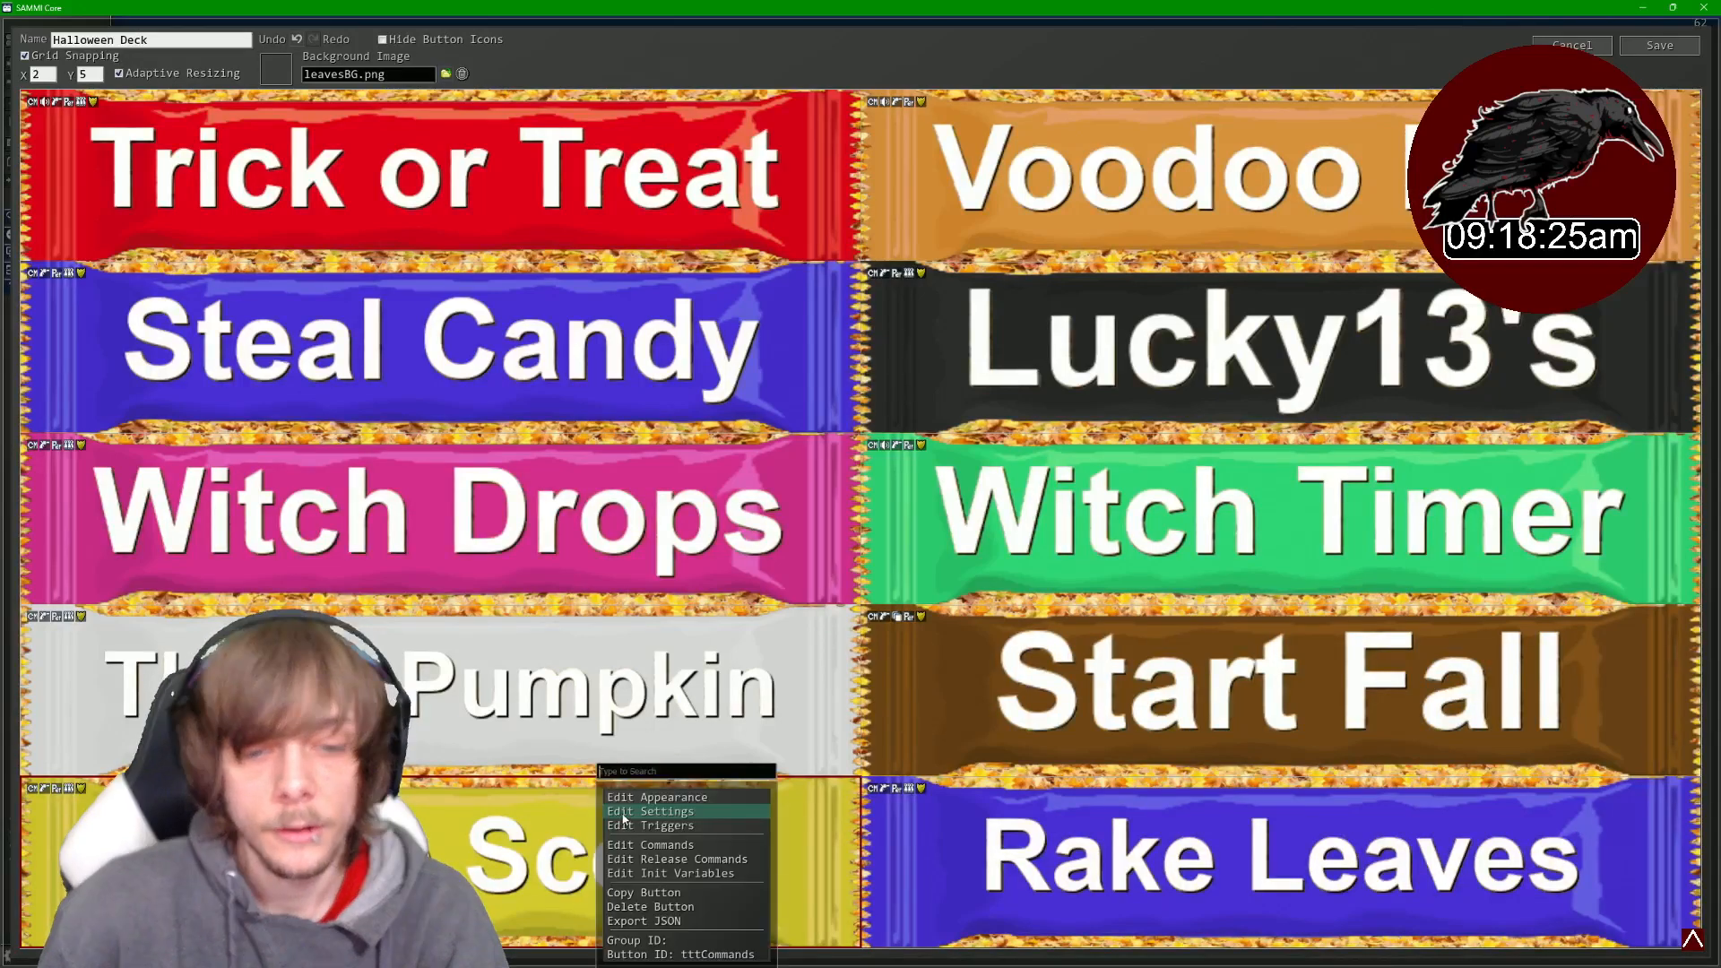
left_click(668, 820)
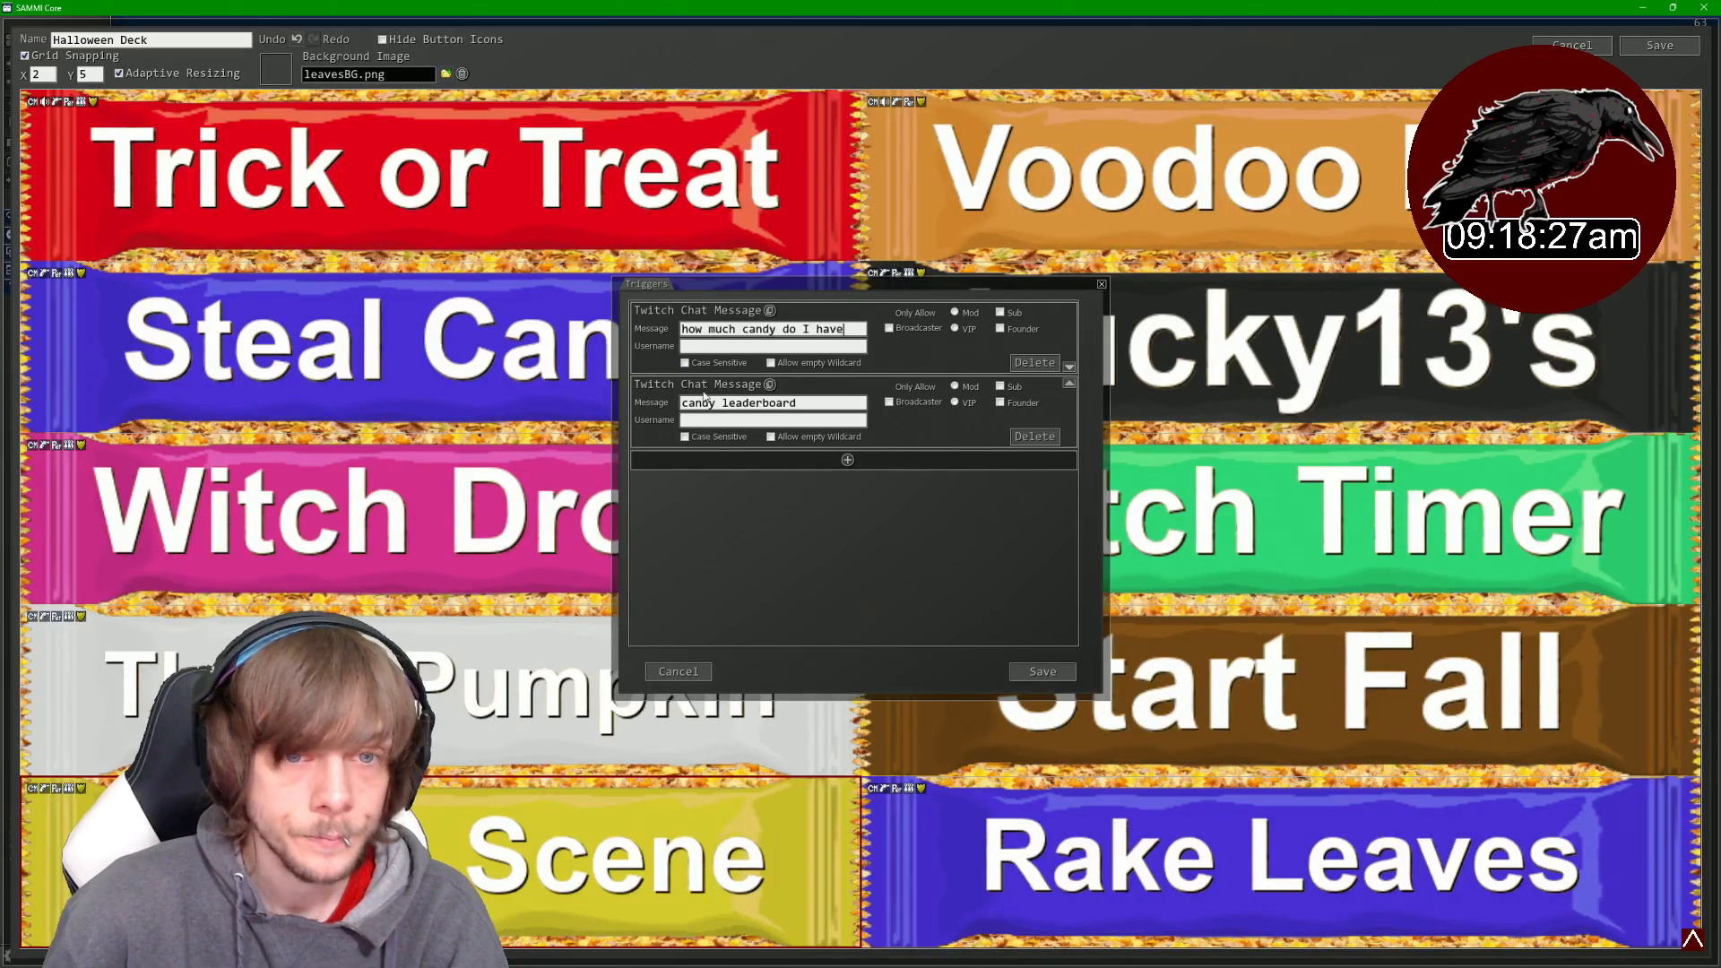
left_click(1040, 672)
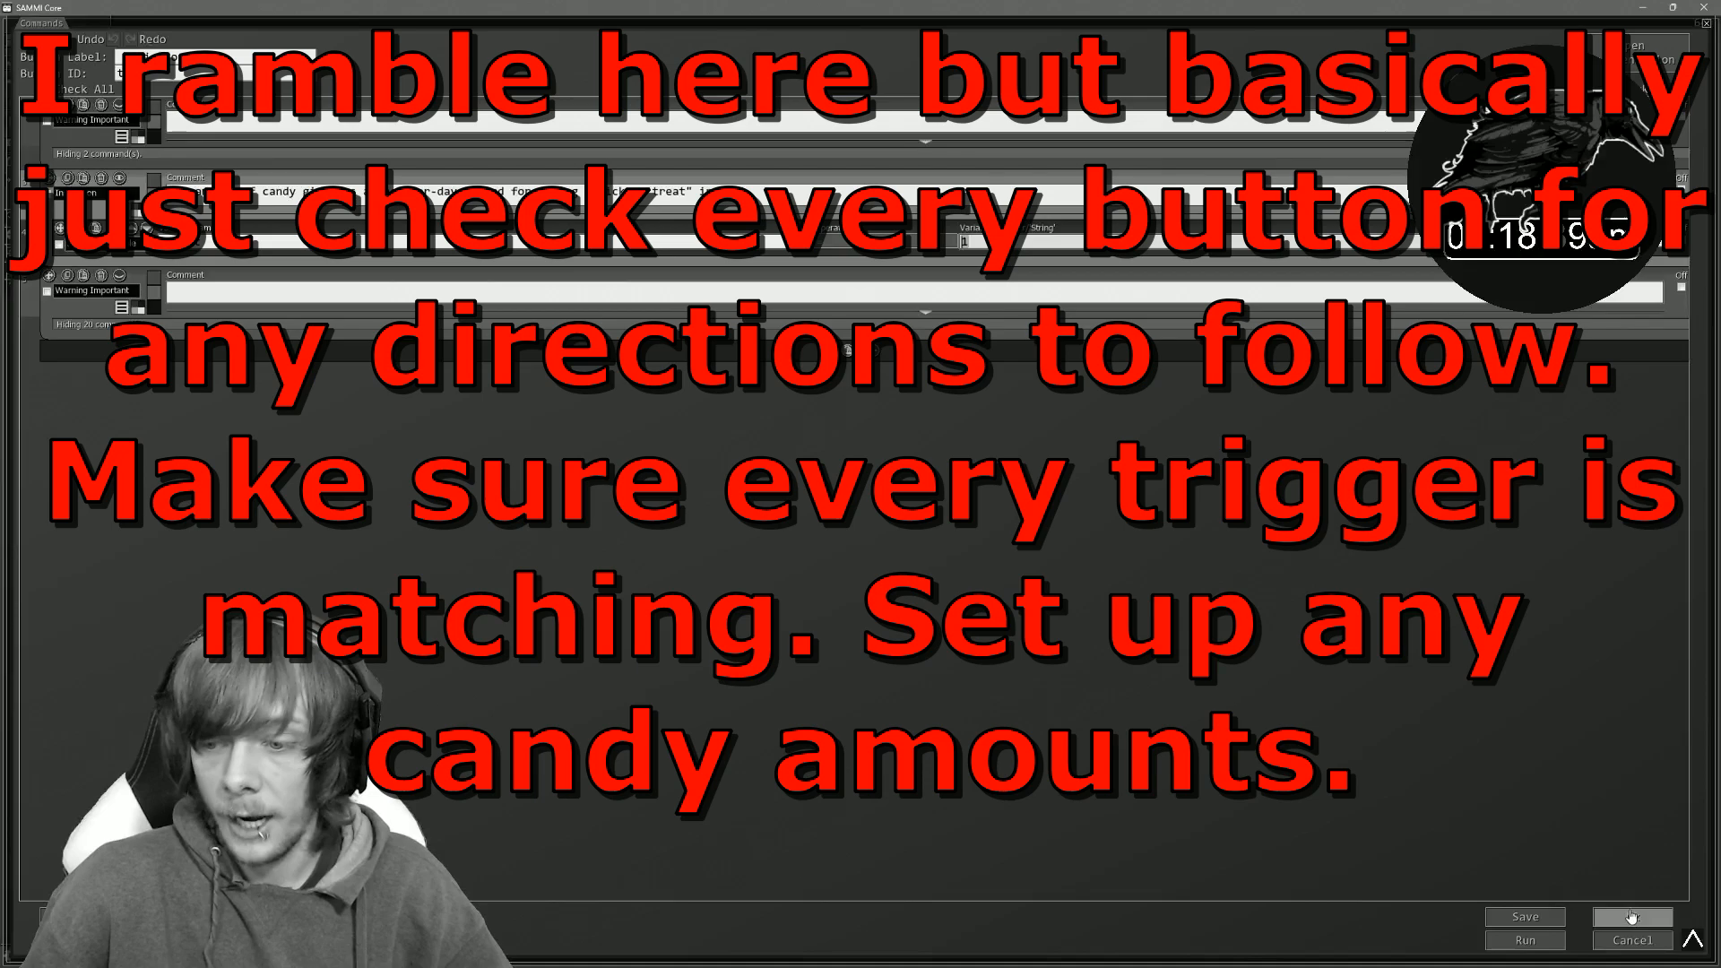
- Review the triggers of the Trick or Treat and Voodoo Doll buttons
left_click(1632, 917)
right_click(515, 166)
left_click(529, 233)
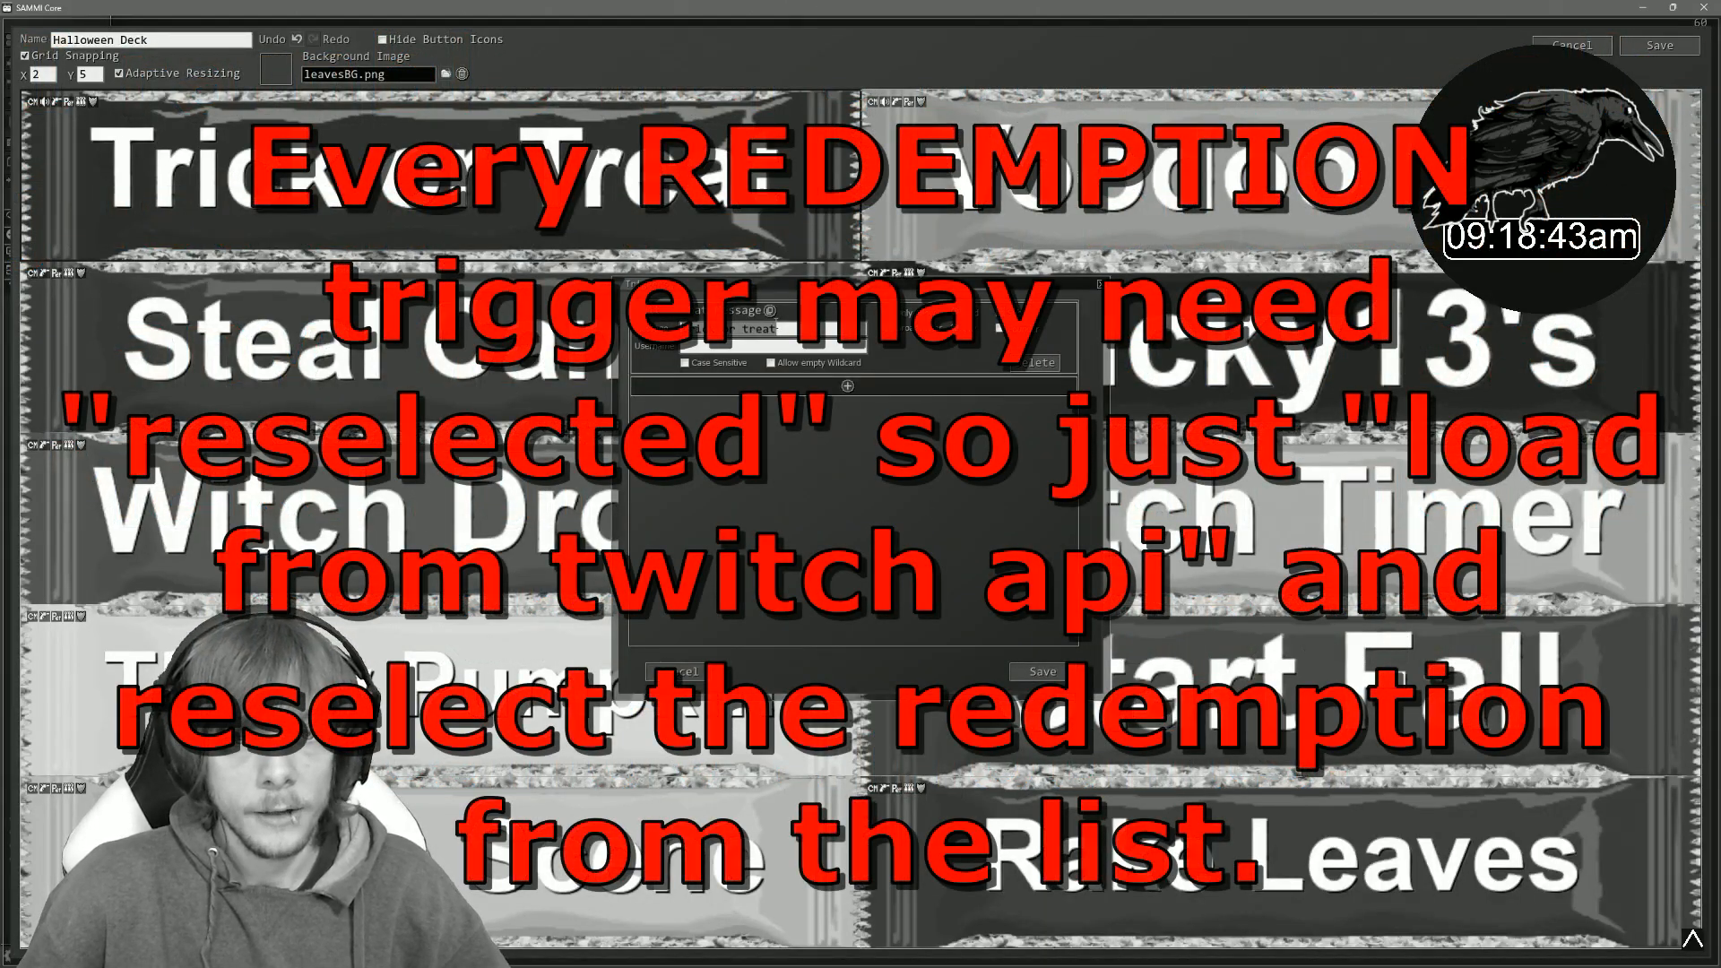
left_click(1099, 285)
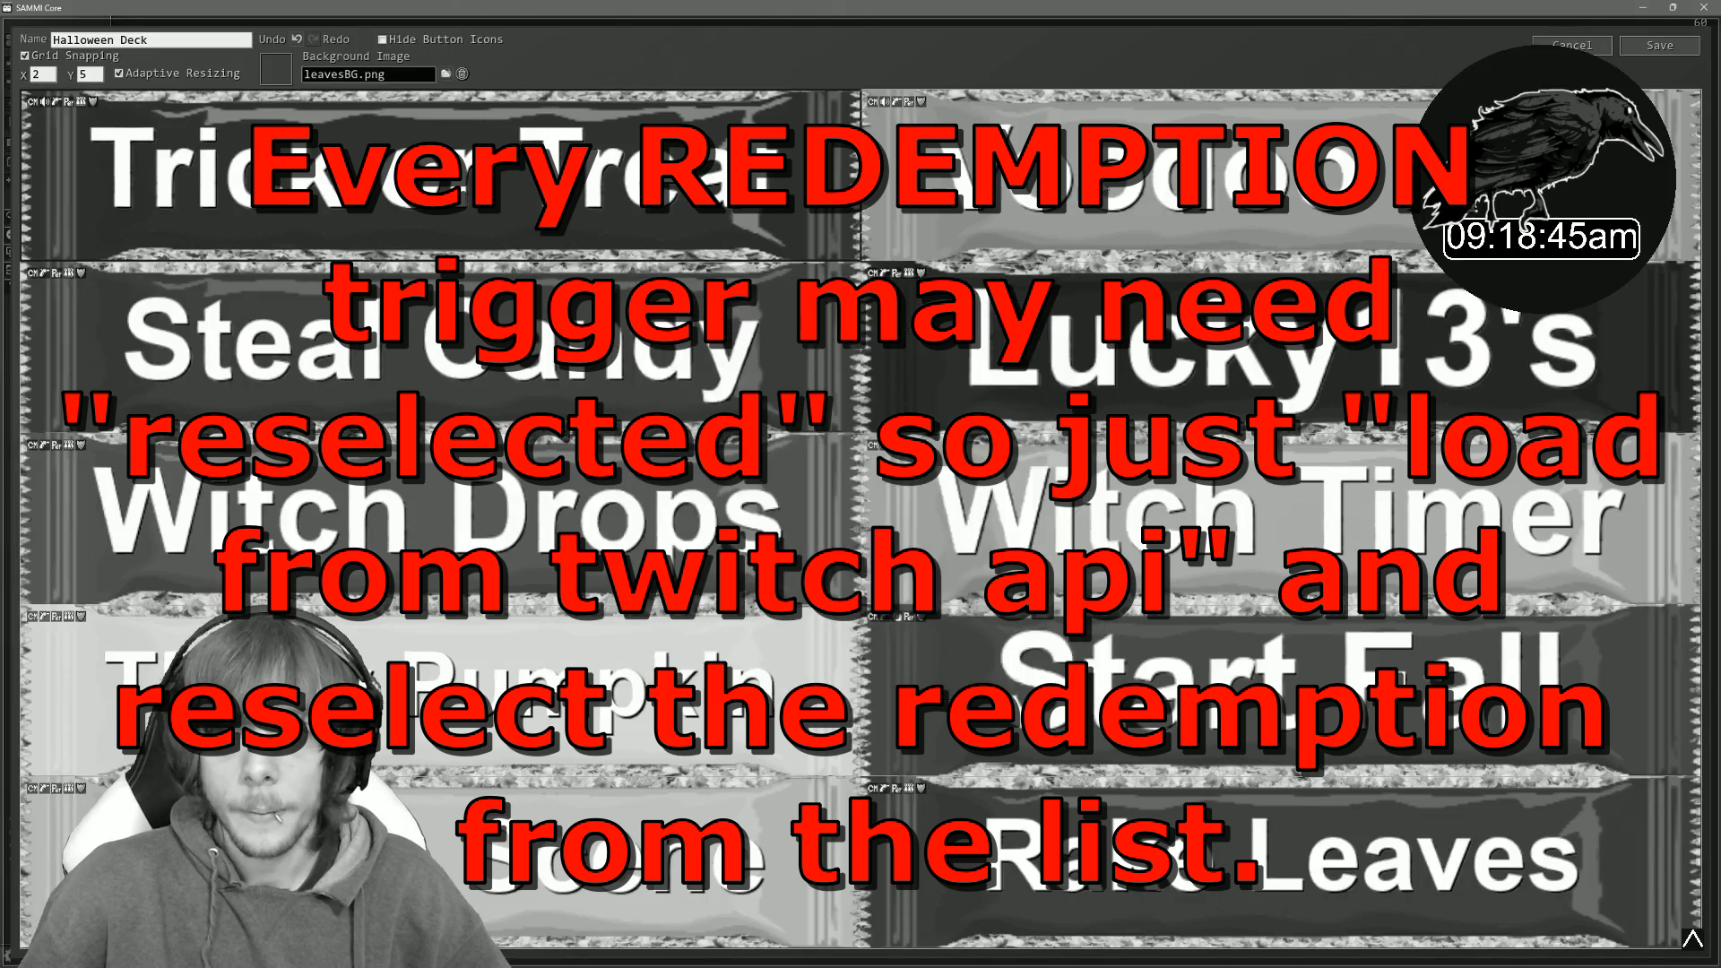
right_click(1106, 191)
left_click(1143, 219)
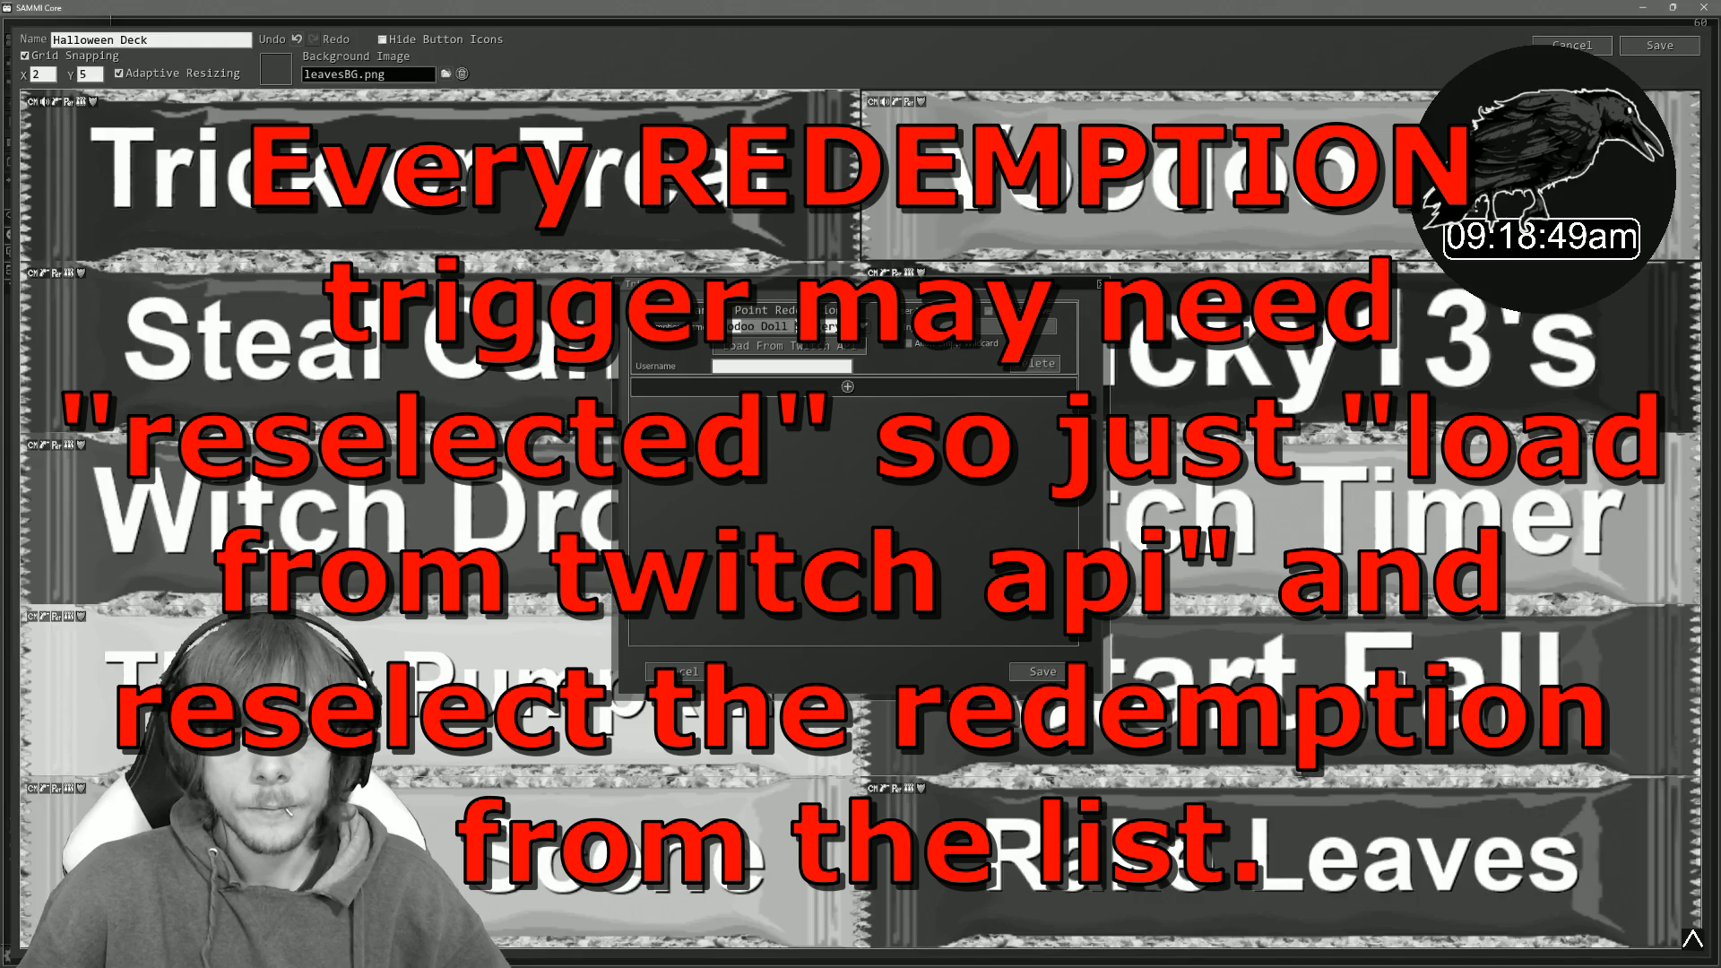
left_click(1099, 285)
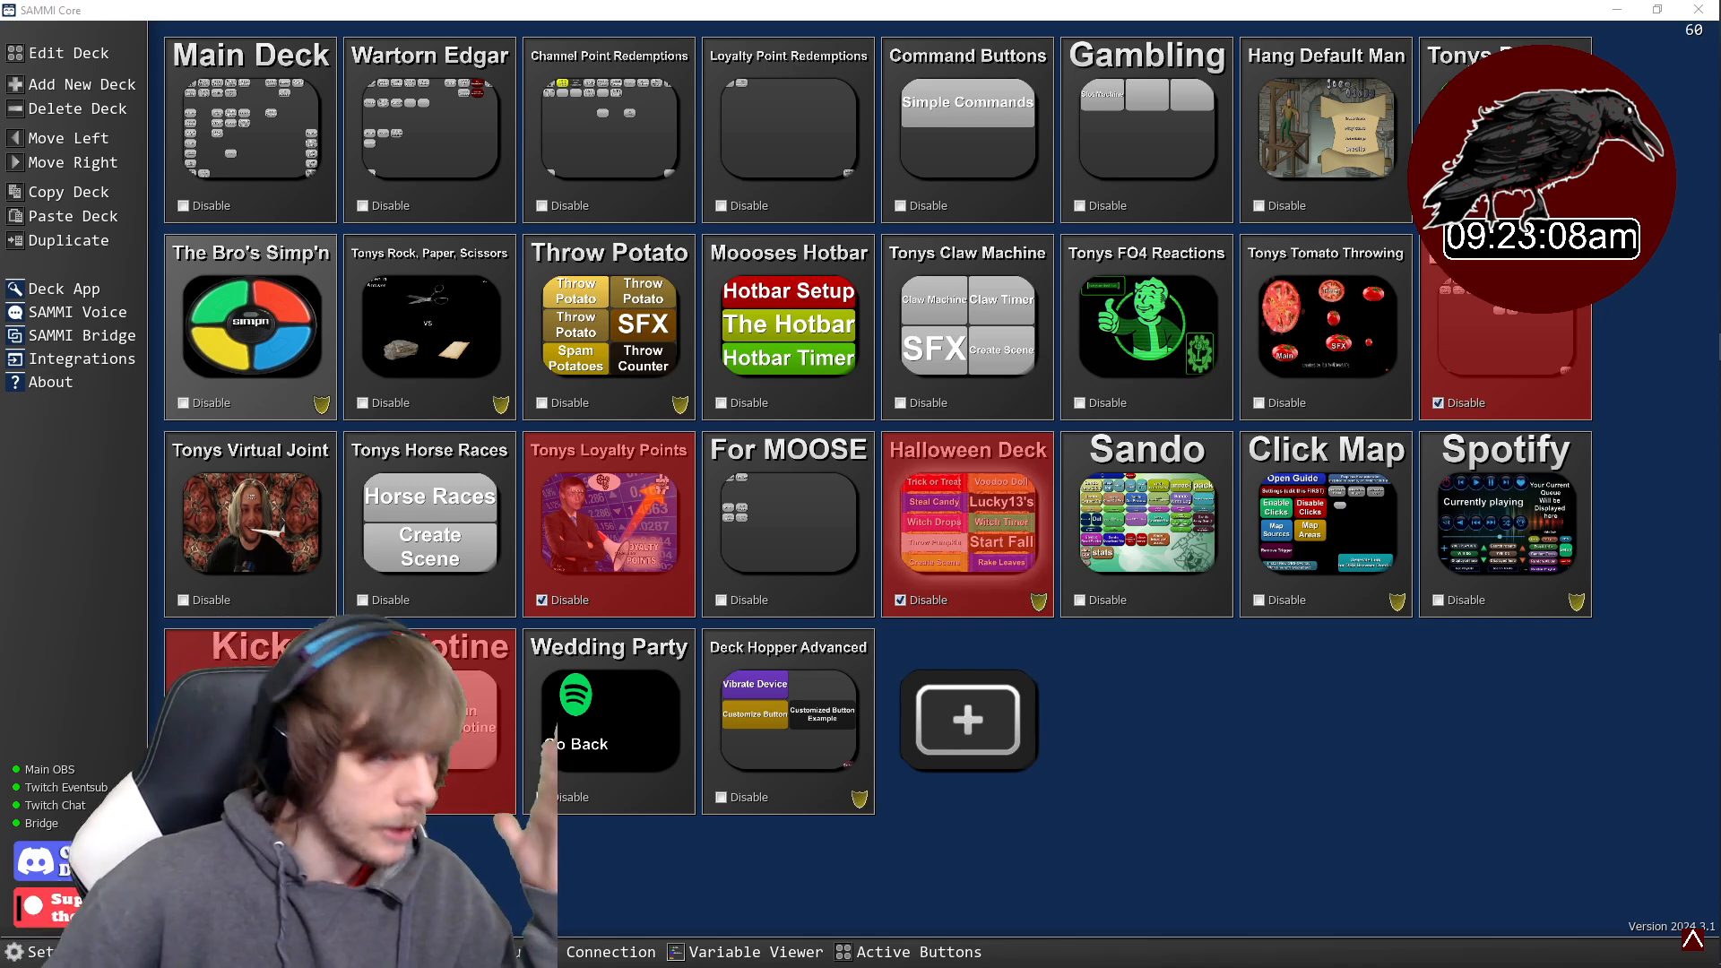
- Enable the Halloween Deck
left_click(901, 599)
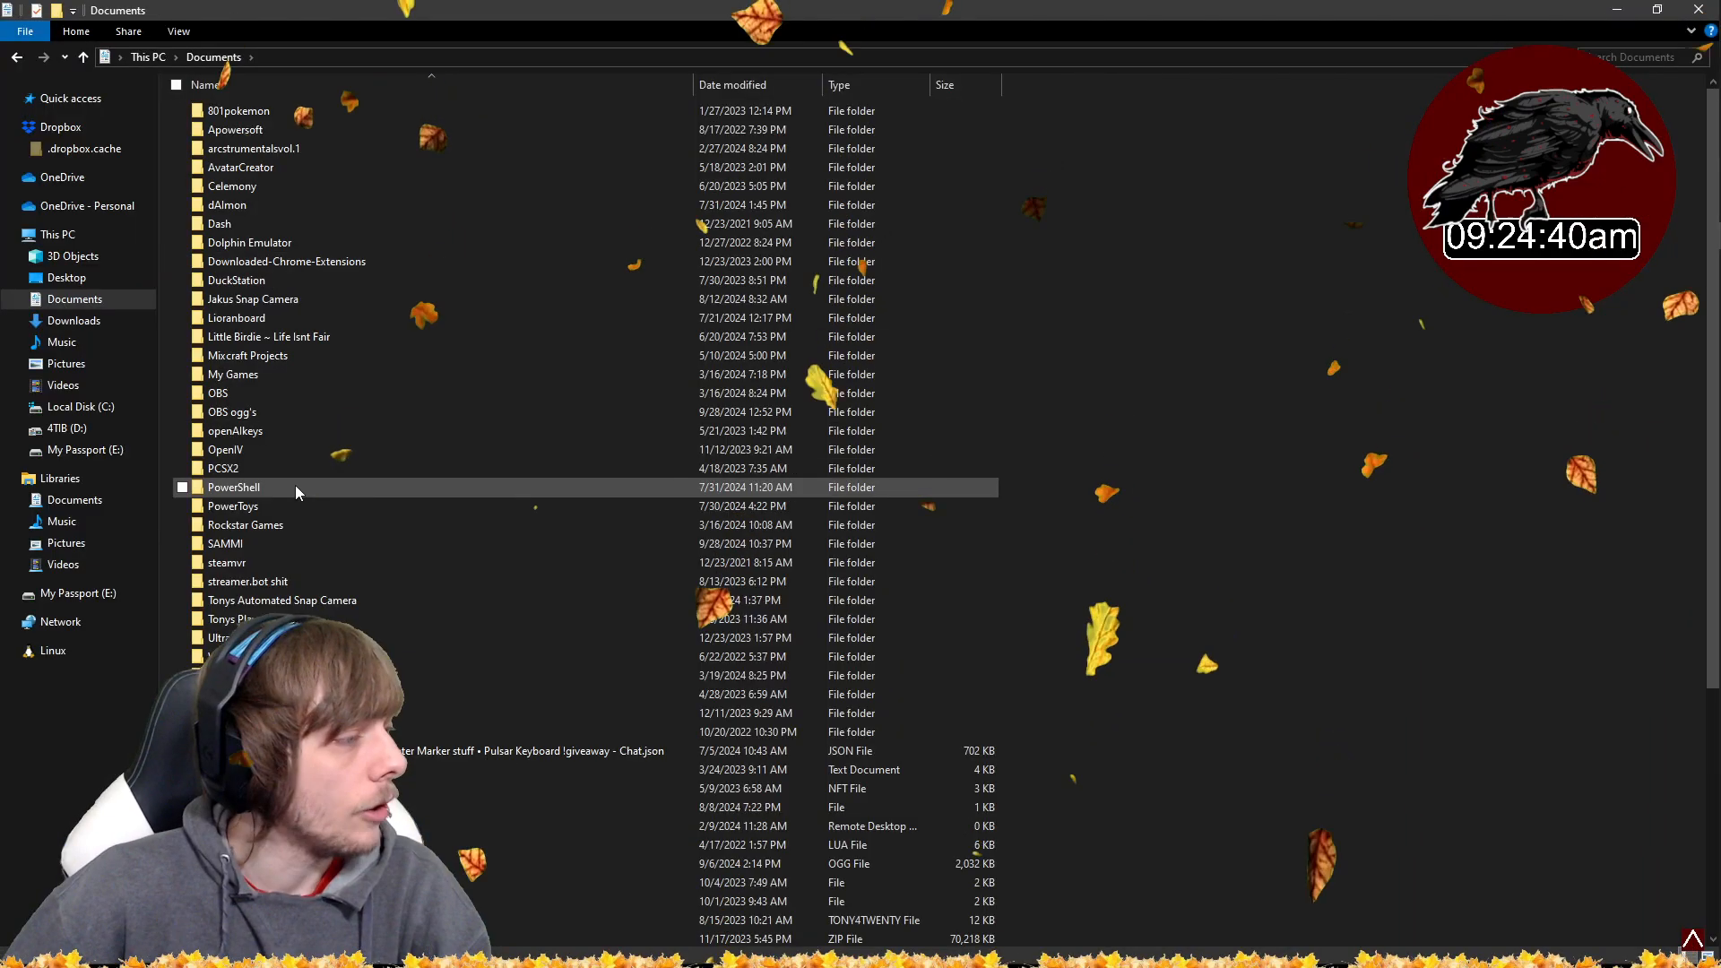
double_click(266, 542)
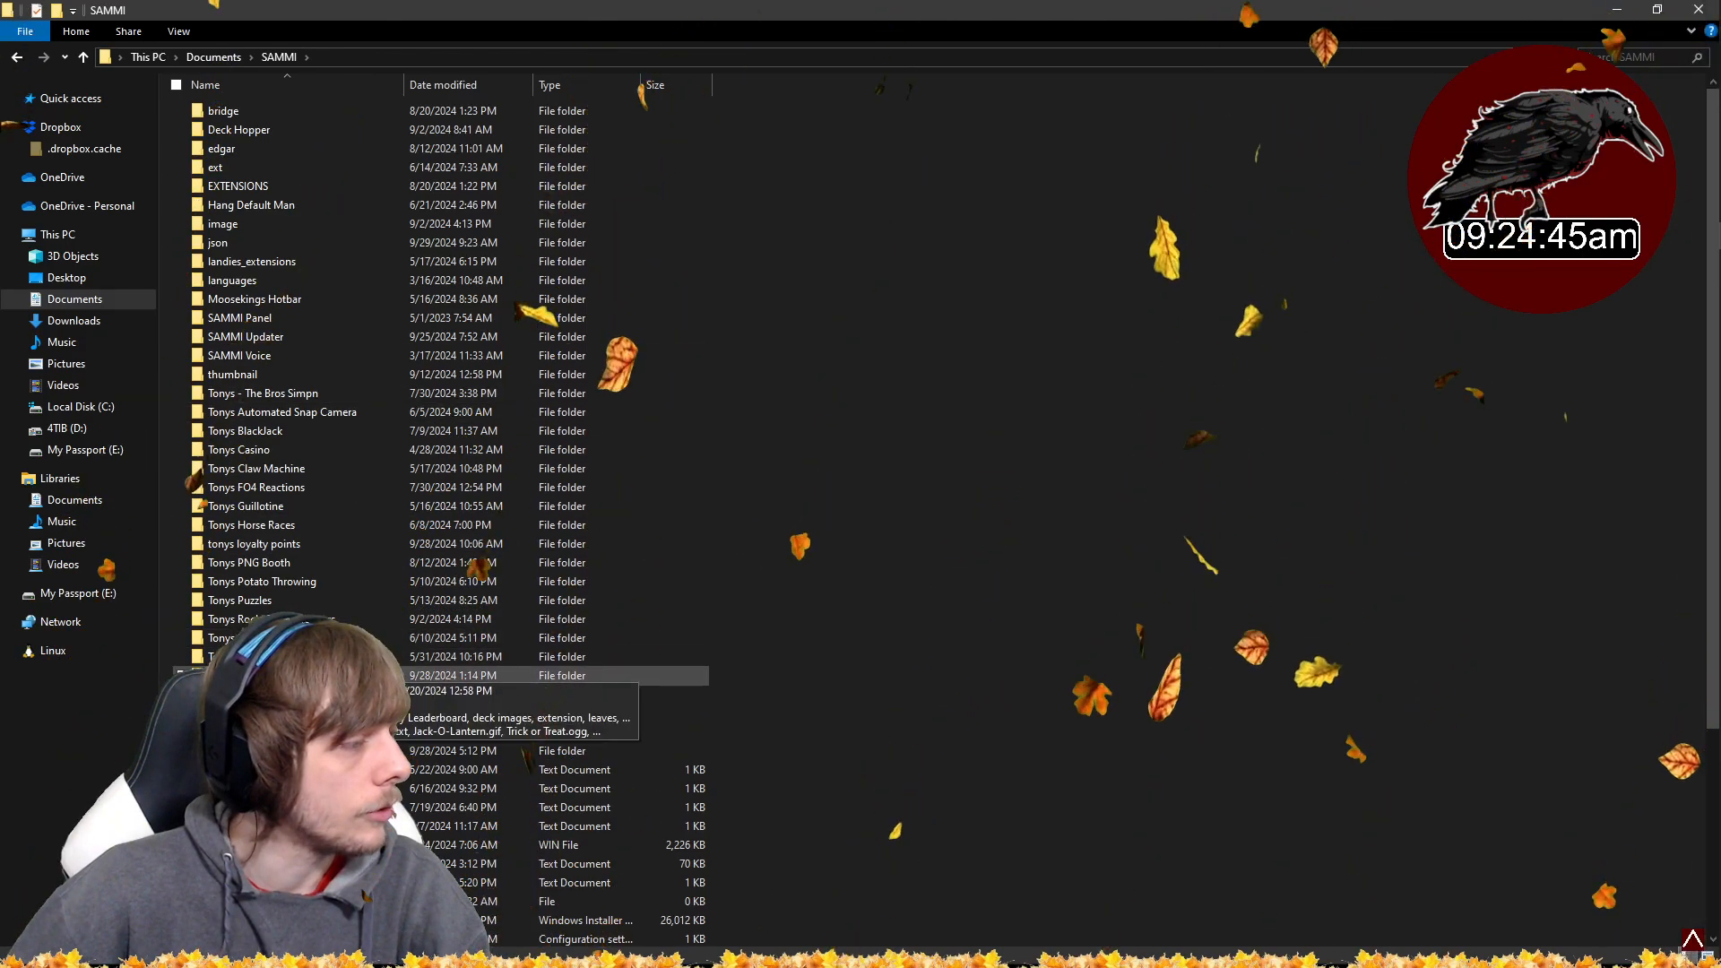
- Open candyLeaderboard.txt in the Tonys Trick Or Treat Candy Leaderboard folder and examine its contents
double_click(289, 676)
double_click(254, 125)
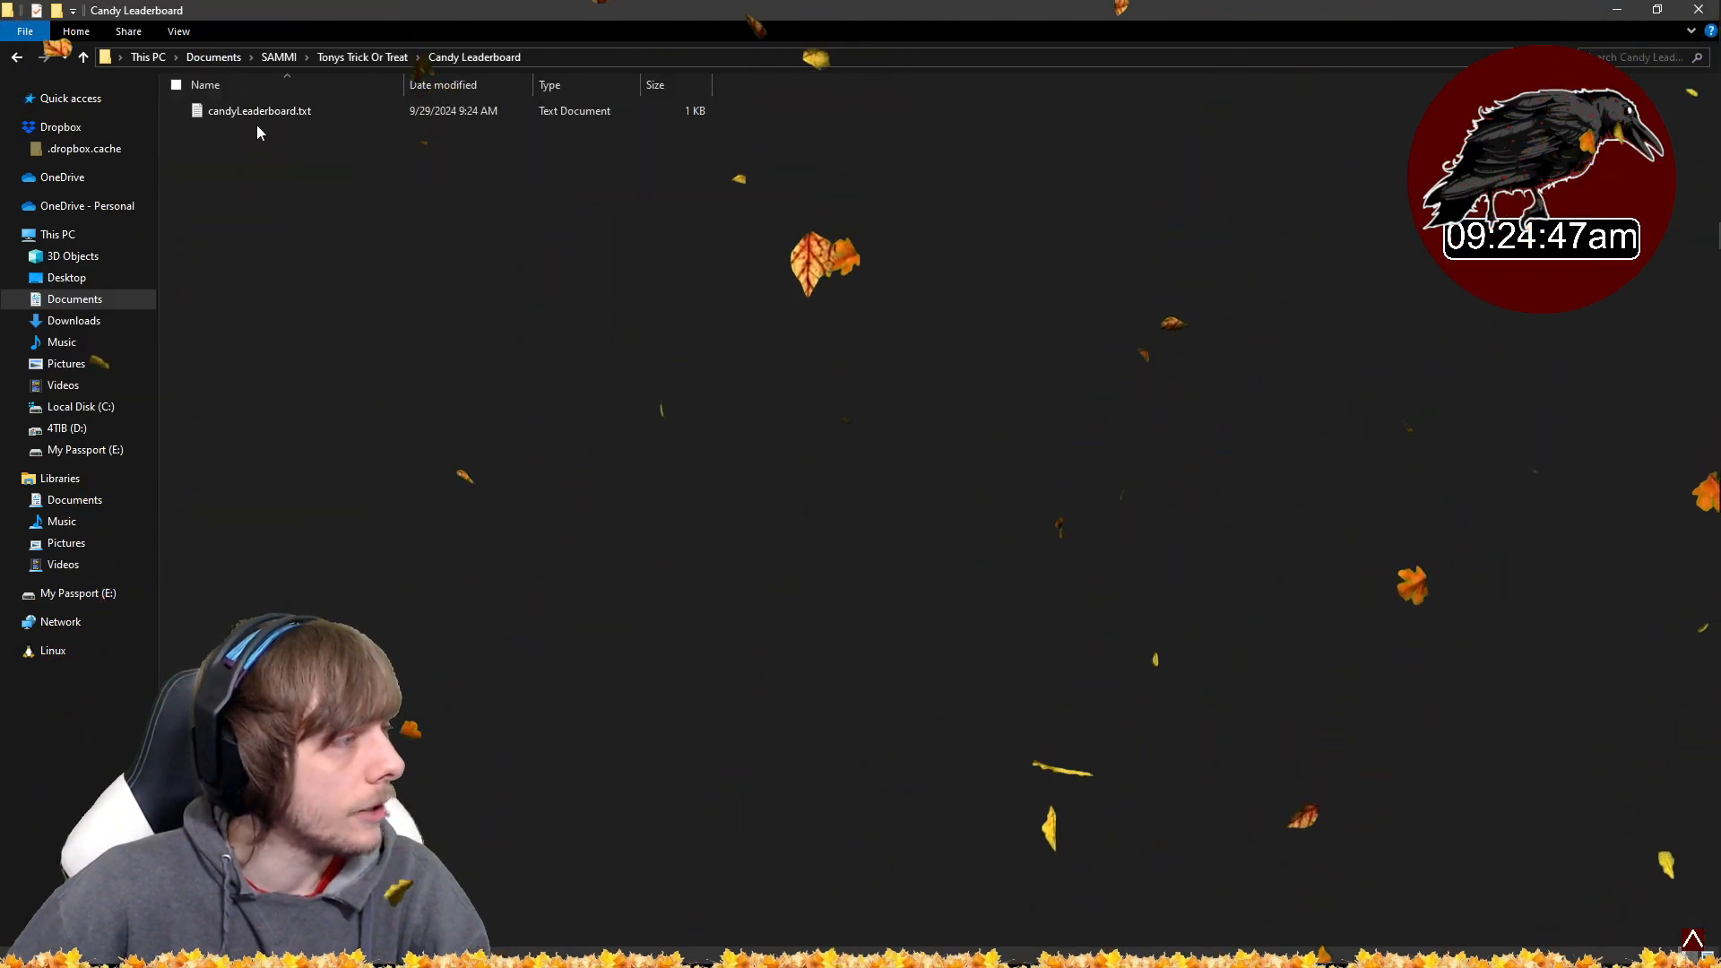
double_click(256, 117)
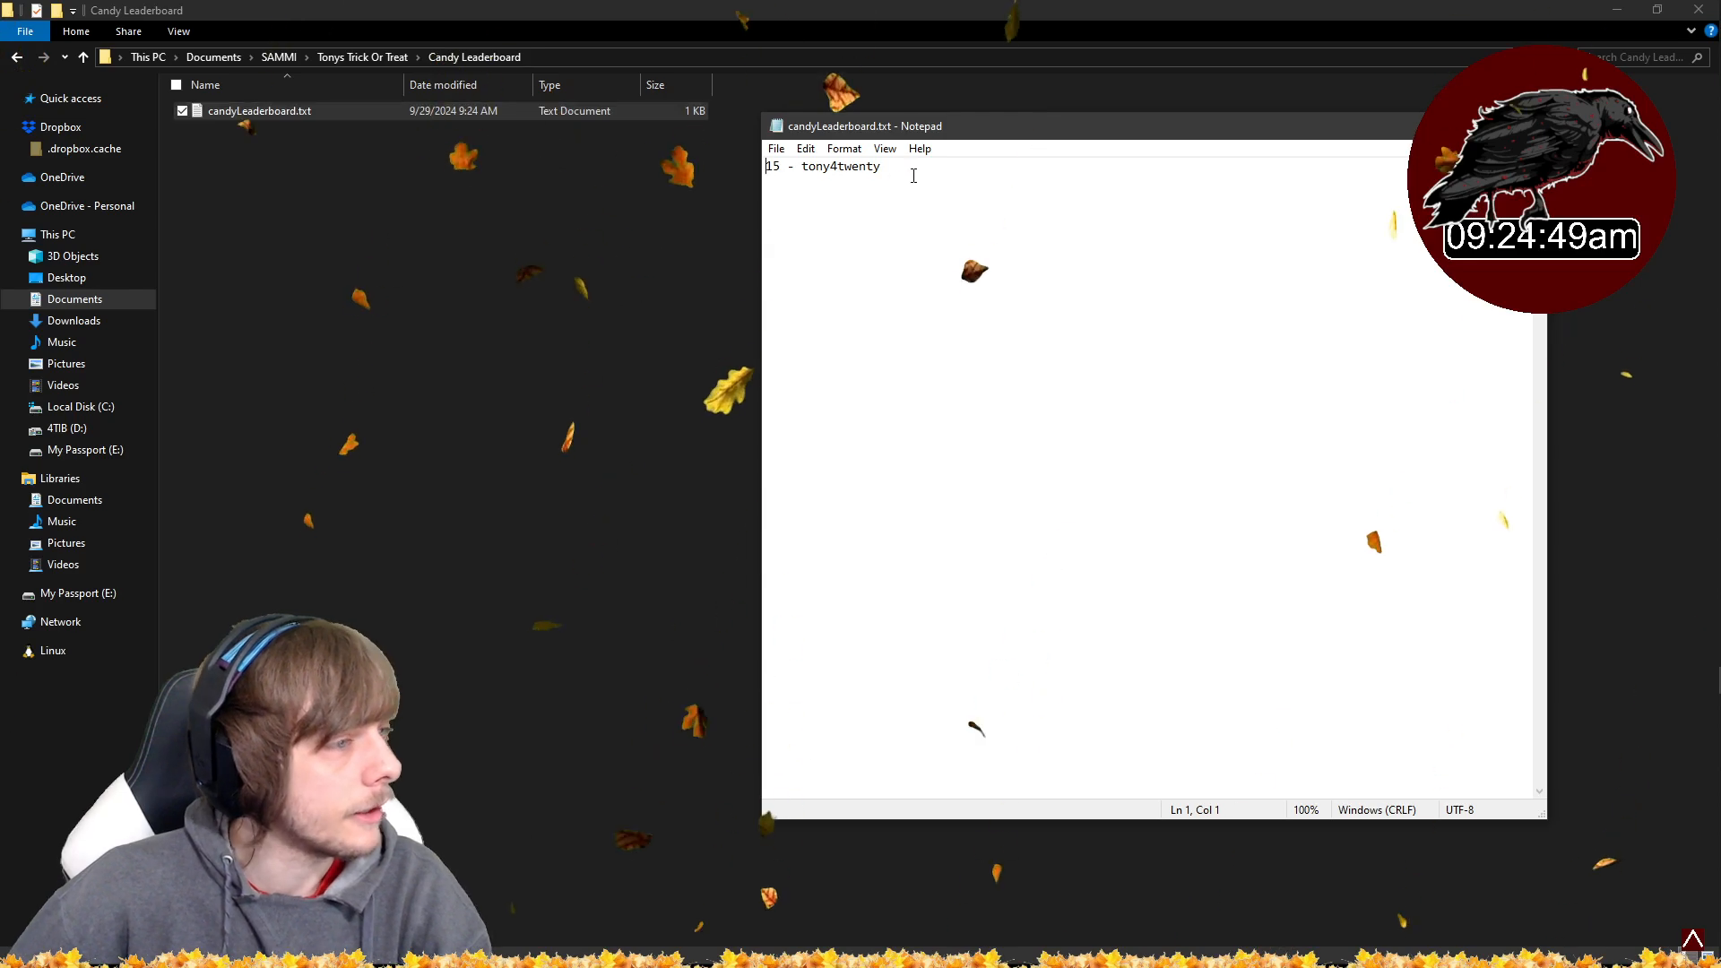
left_click_drag(881, 167, 766, 166)
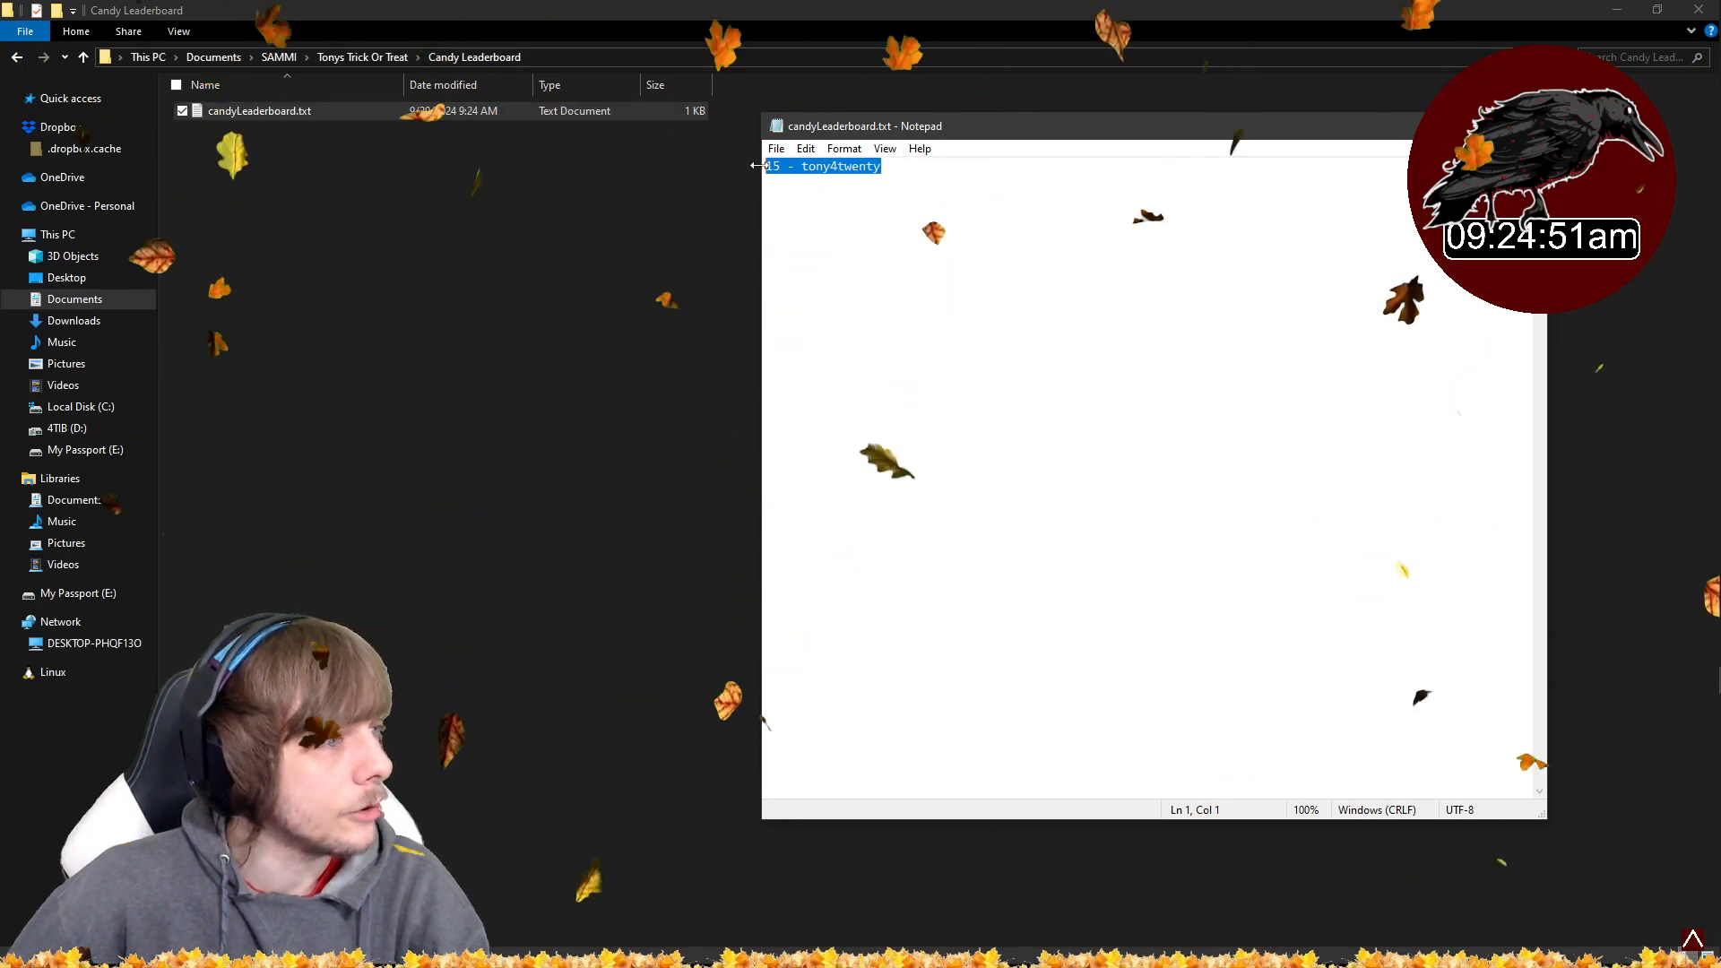
left_click(1526, 127)
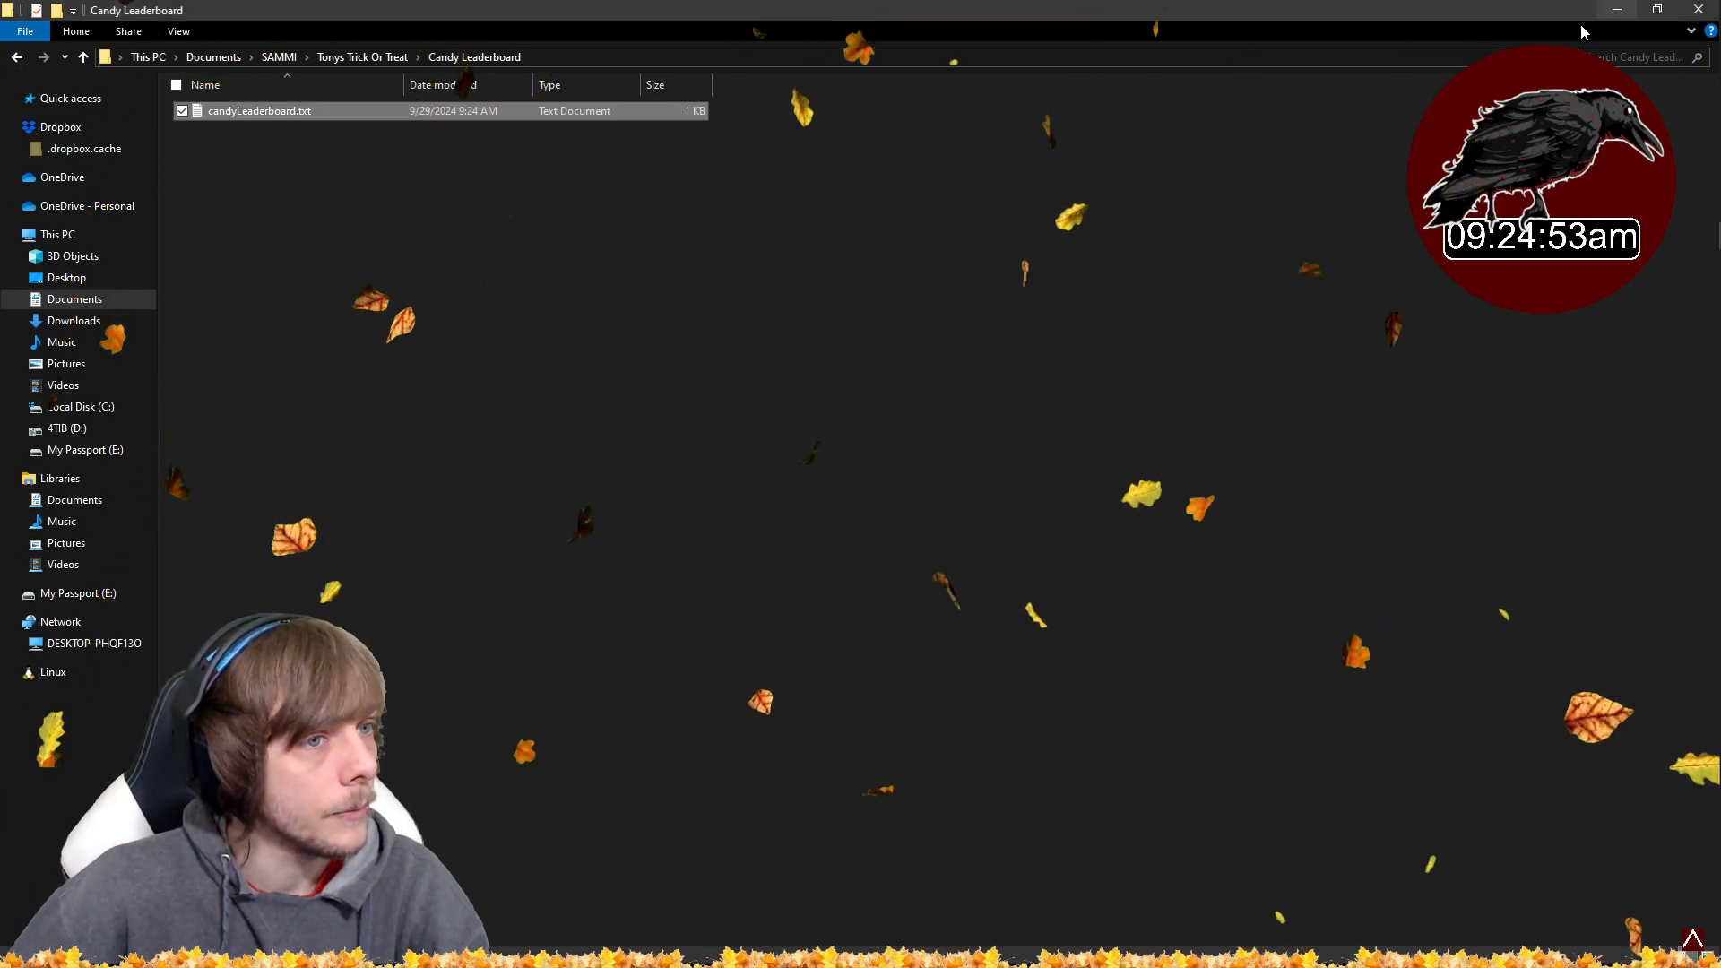
left_click(1700, 12)
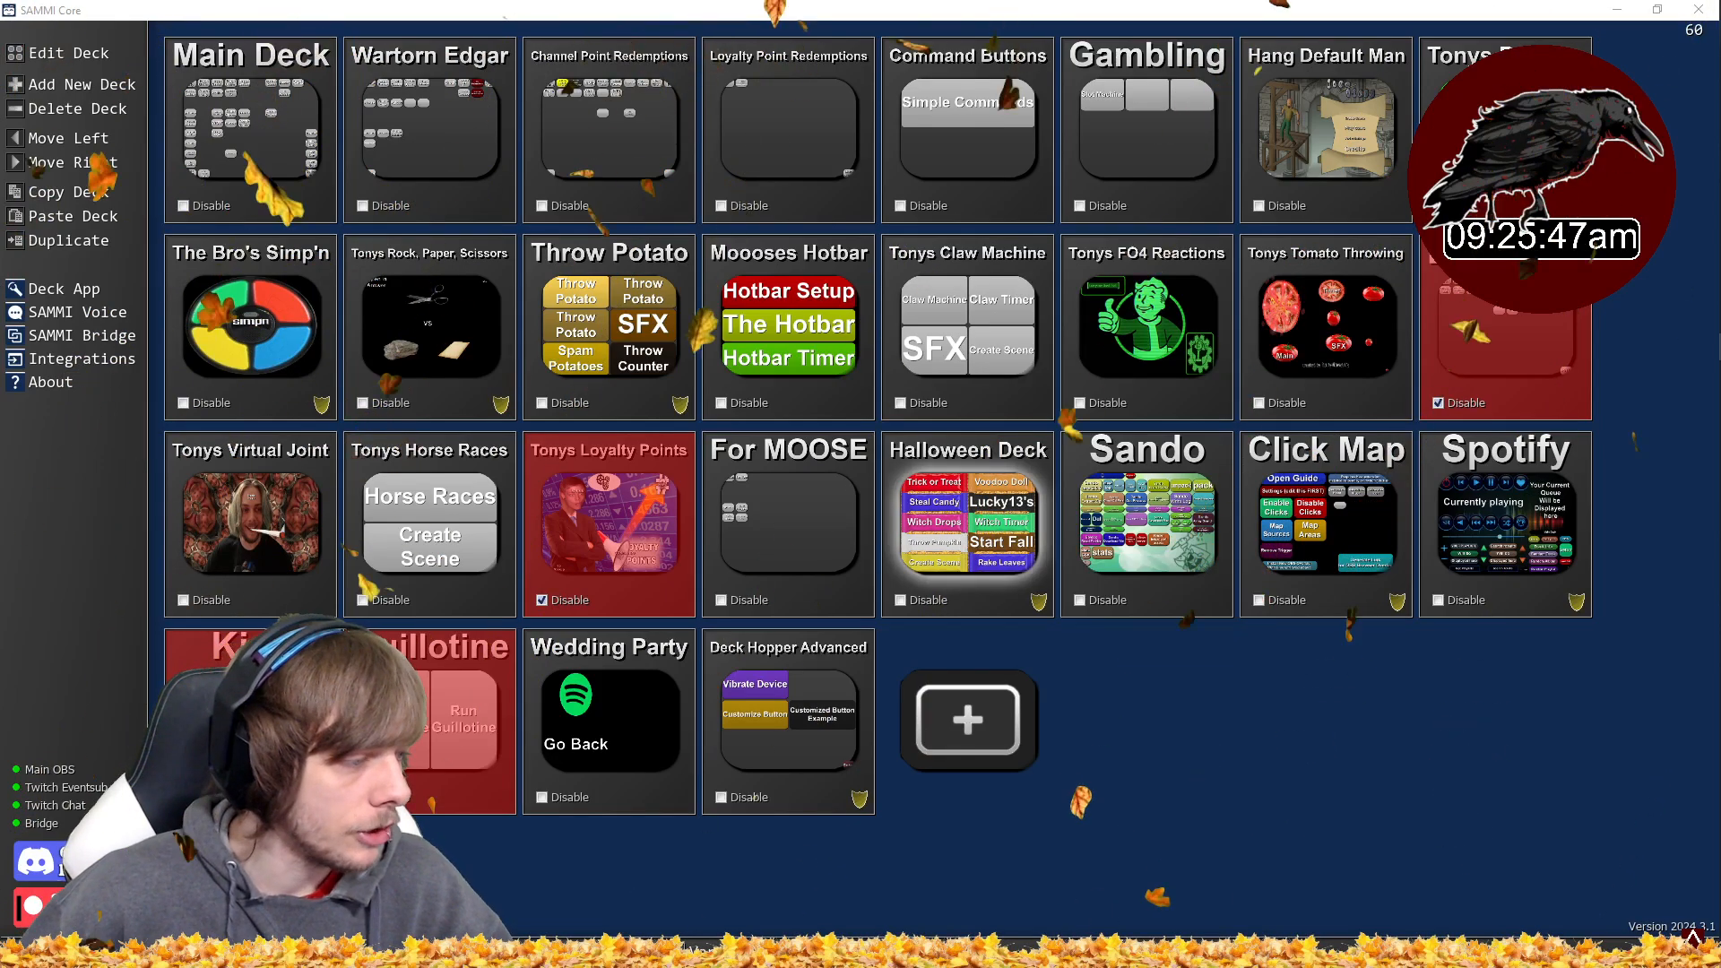
- Examine the Lucky 13's channel point reward settings, then close the rewards and Twitch connection windows
left_click(848, 545)
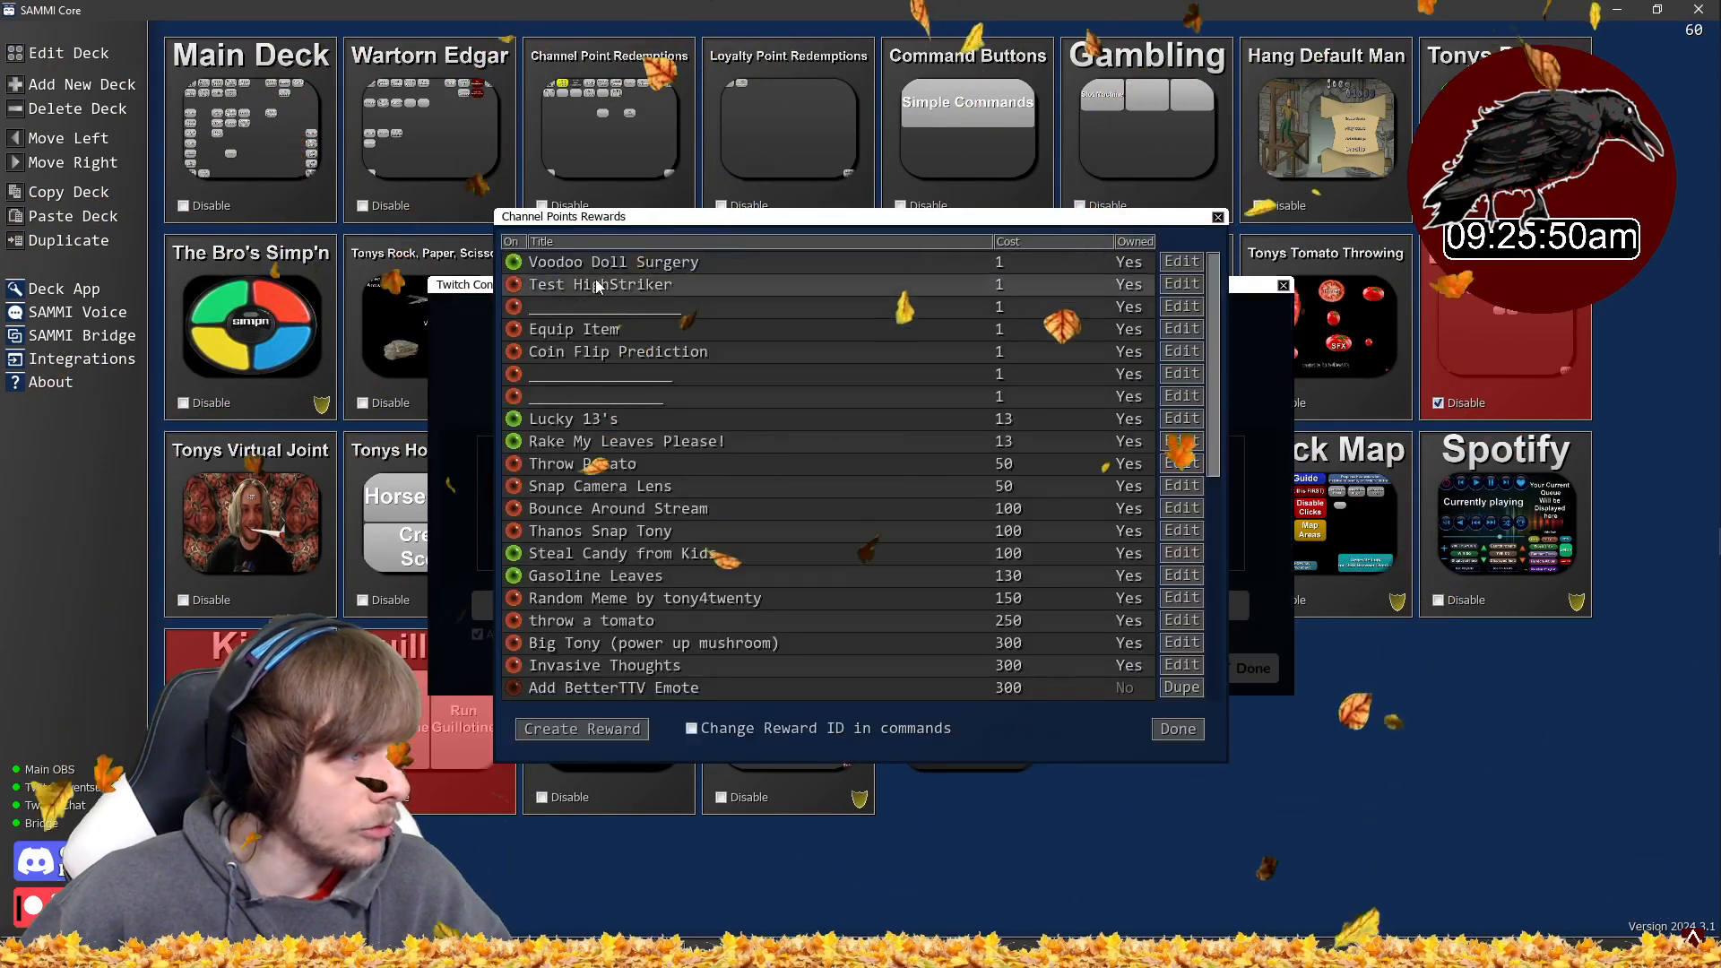
scroll(633, 379, "down", 1)
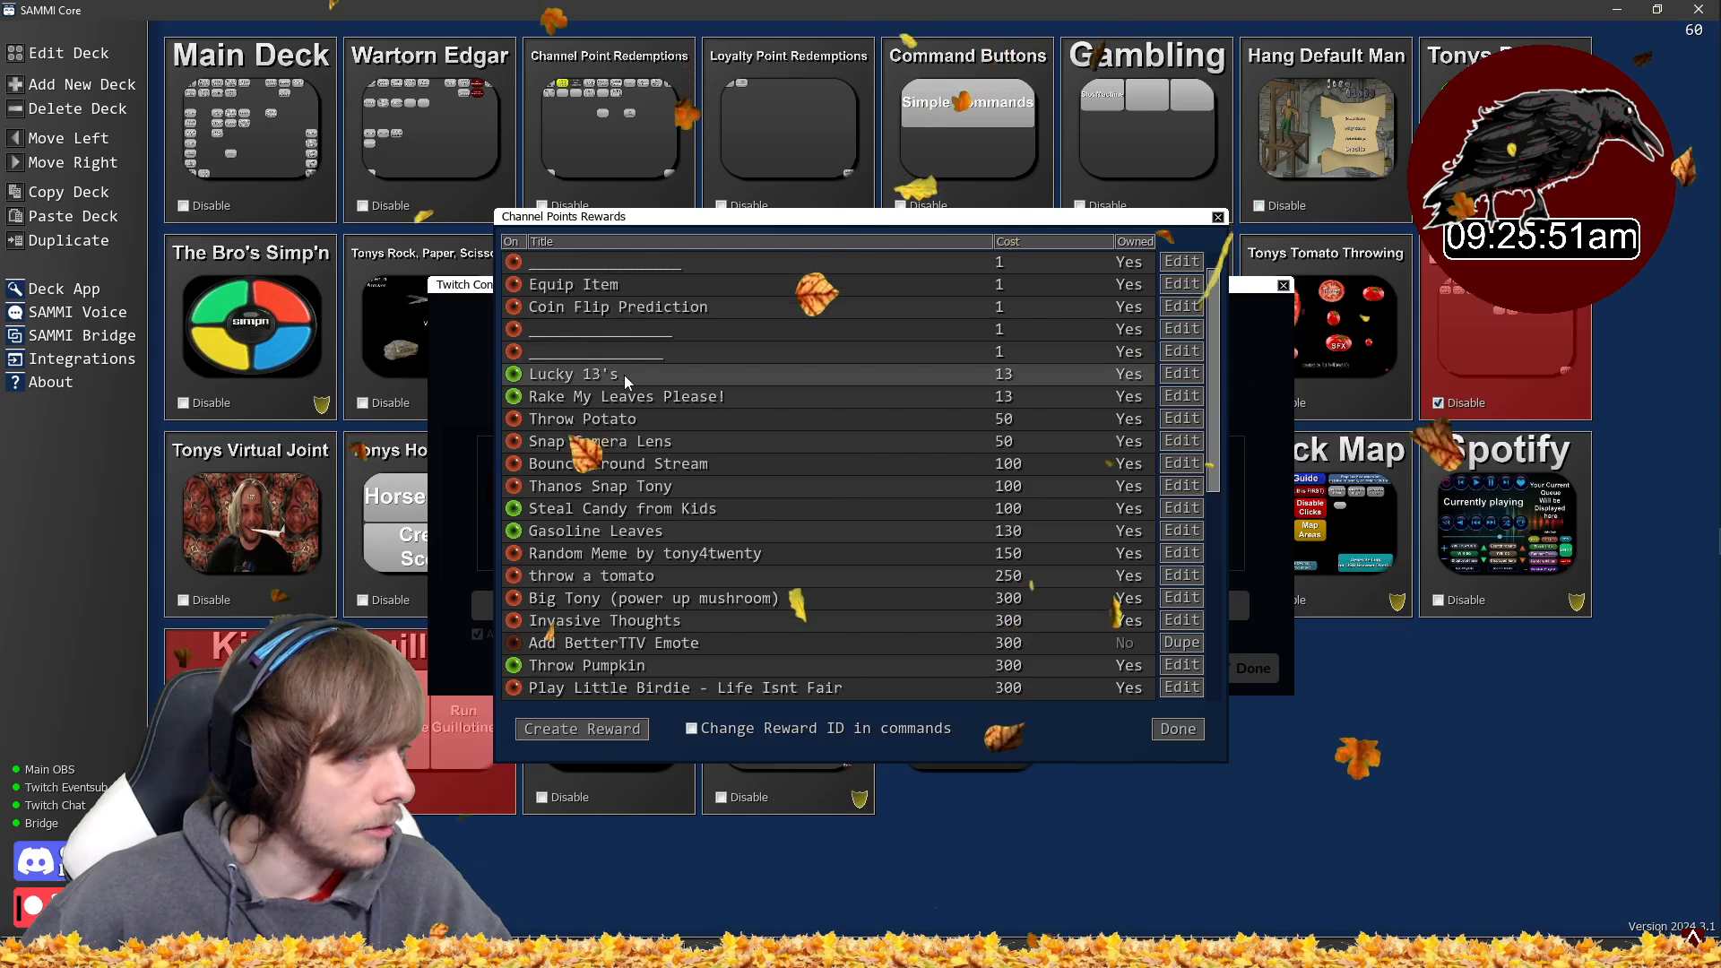
left_click(1181, 375)
double_click(910, 315)
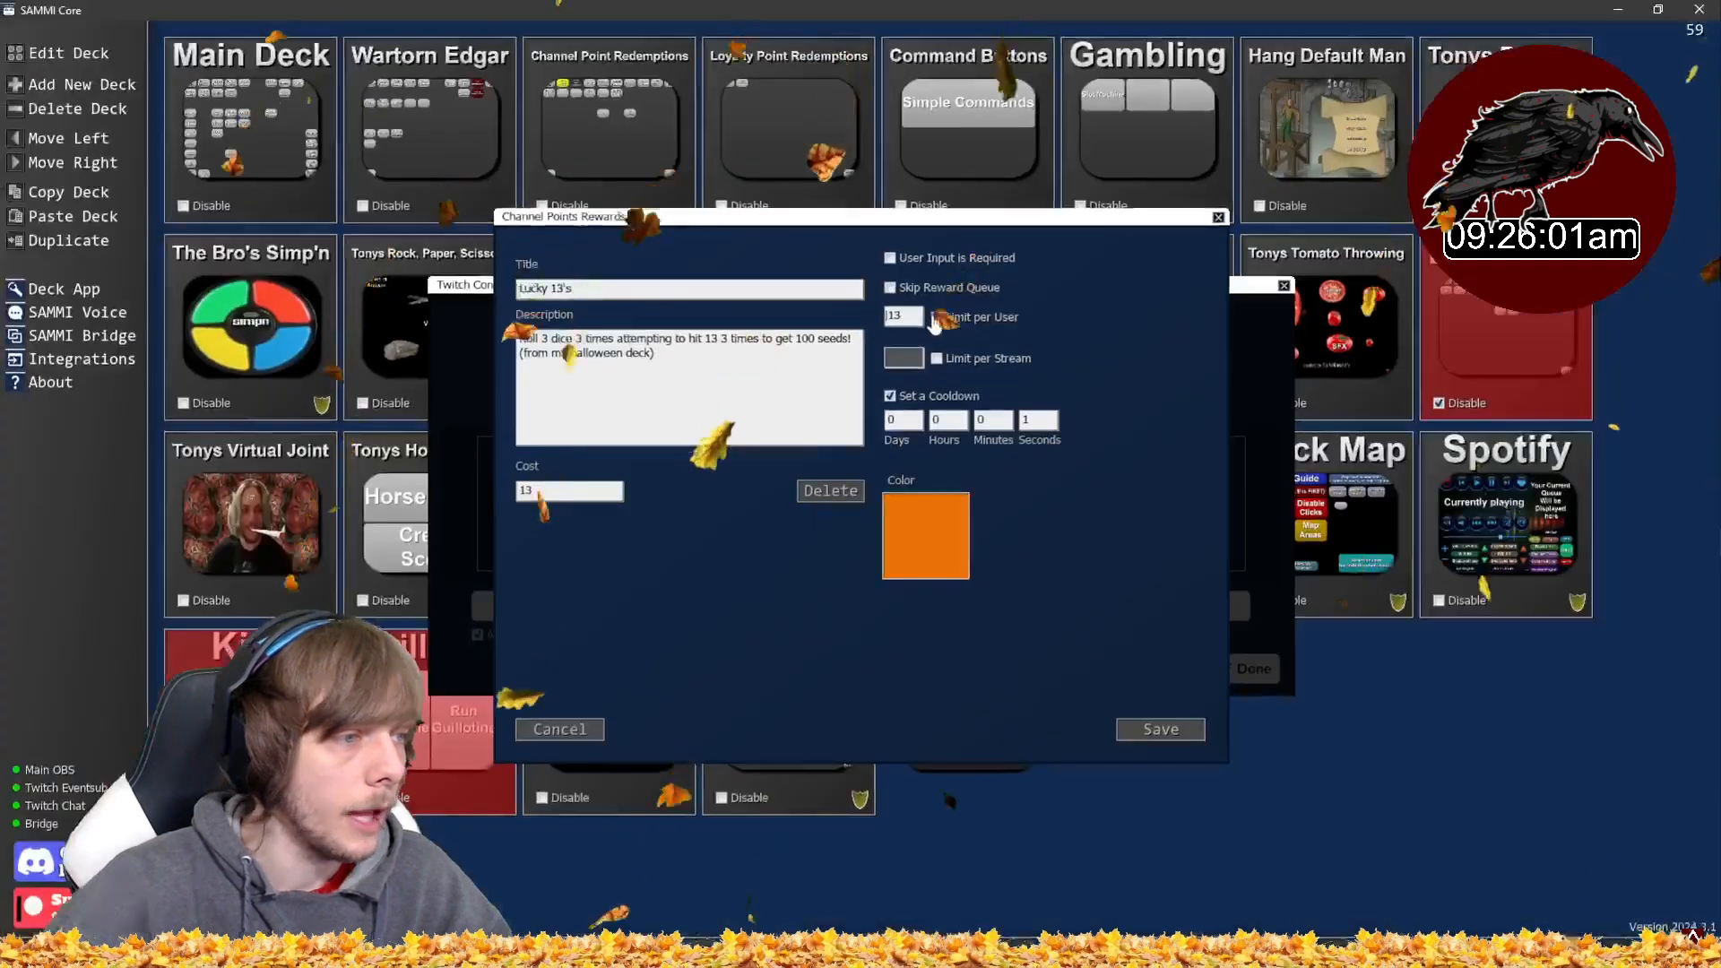
left_click(1218, 217)
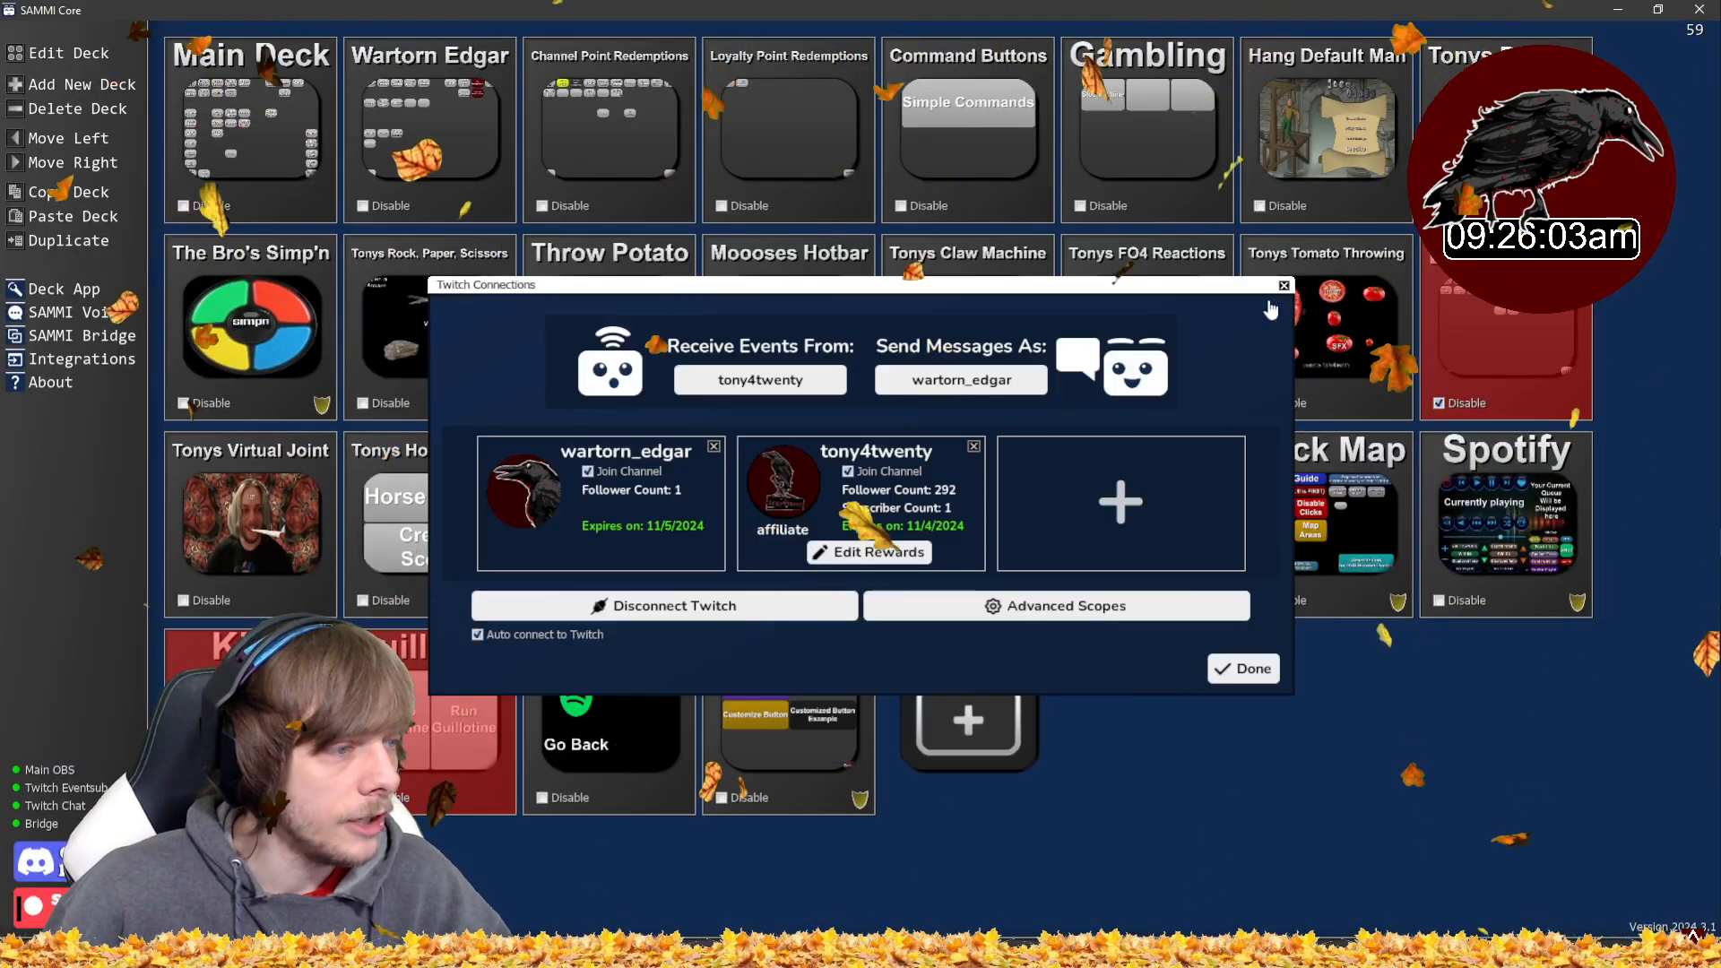
left_click(1282, 287)
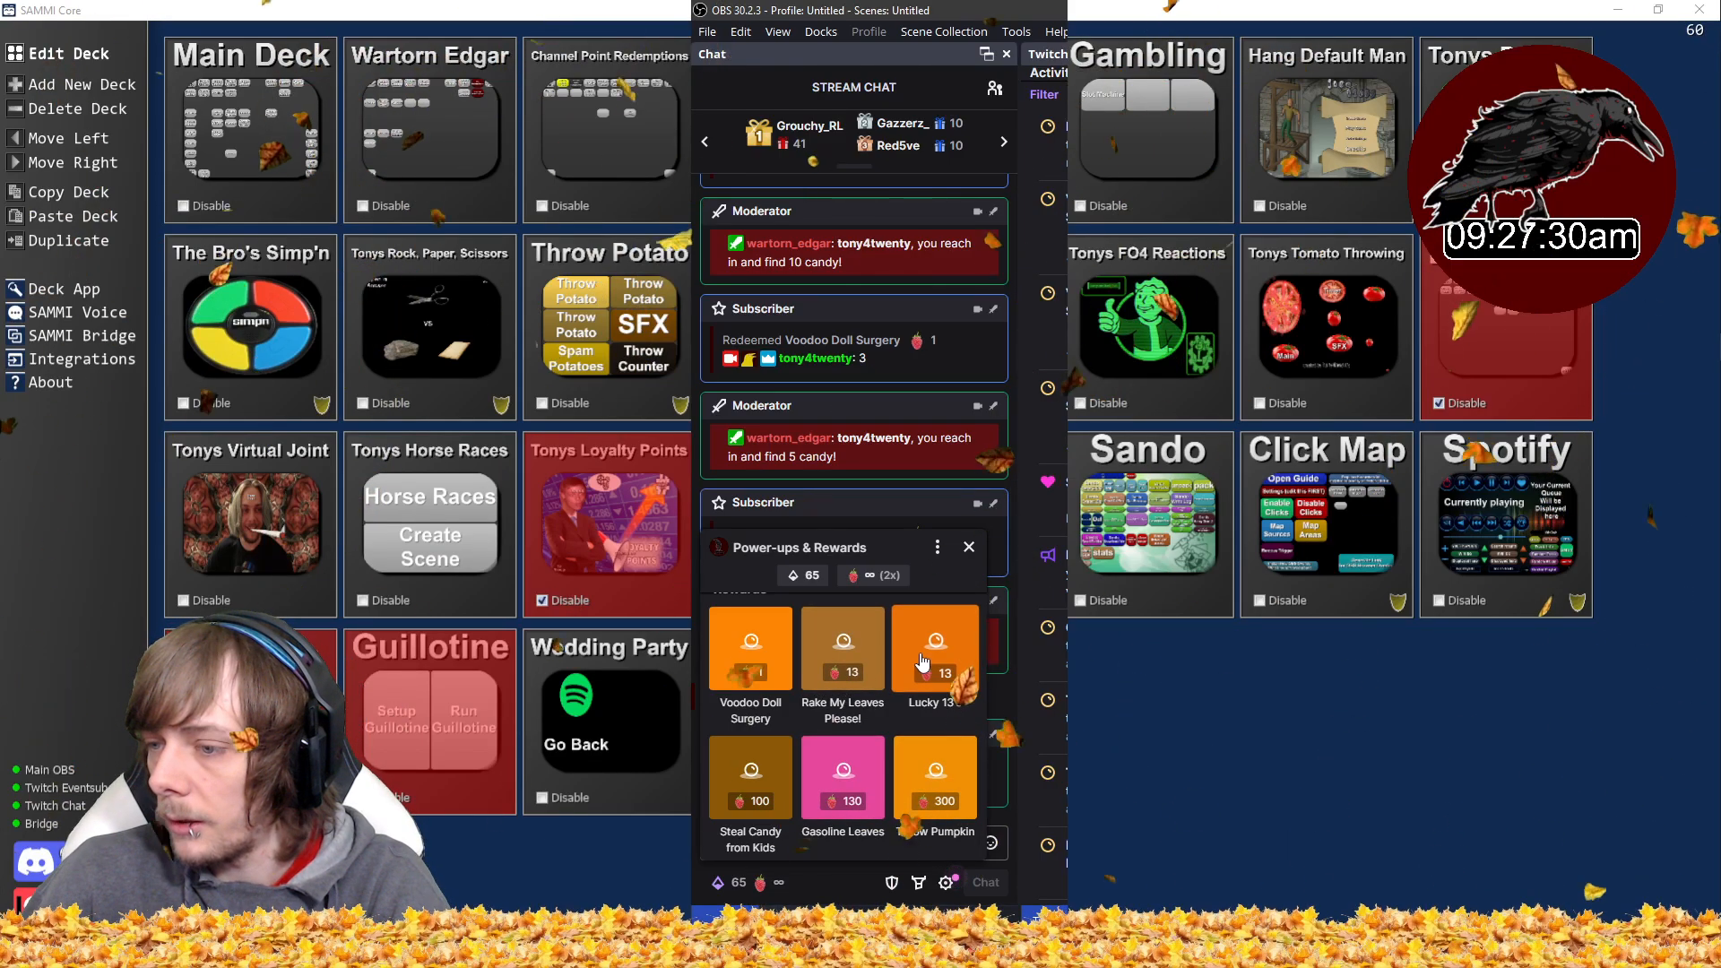
- Redeem the Lucky 13's channel point reward and inspect the roll result posted in chat
left_click(922, 662)
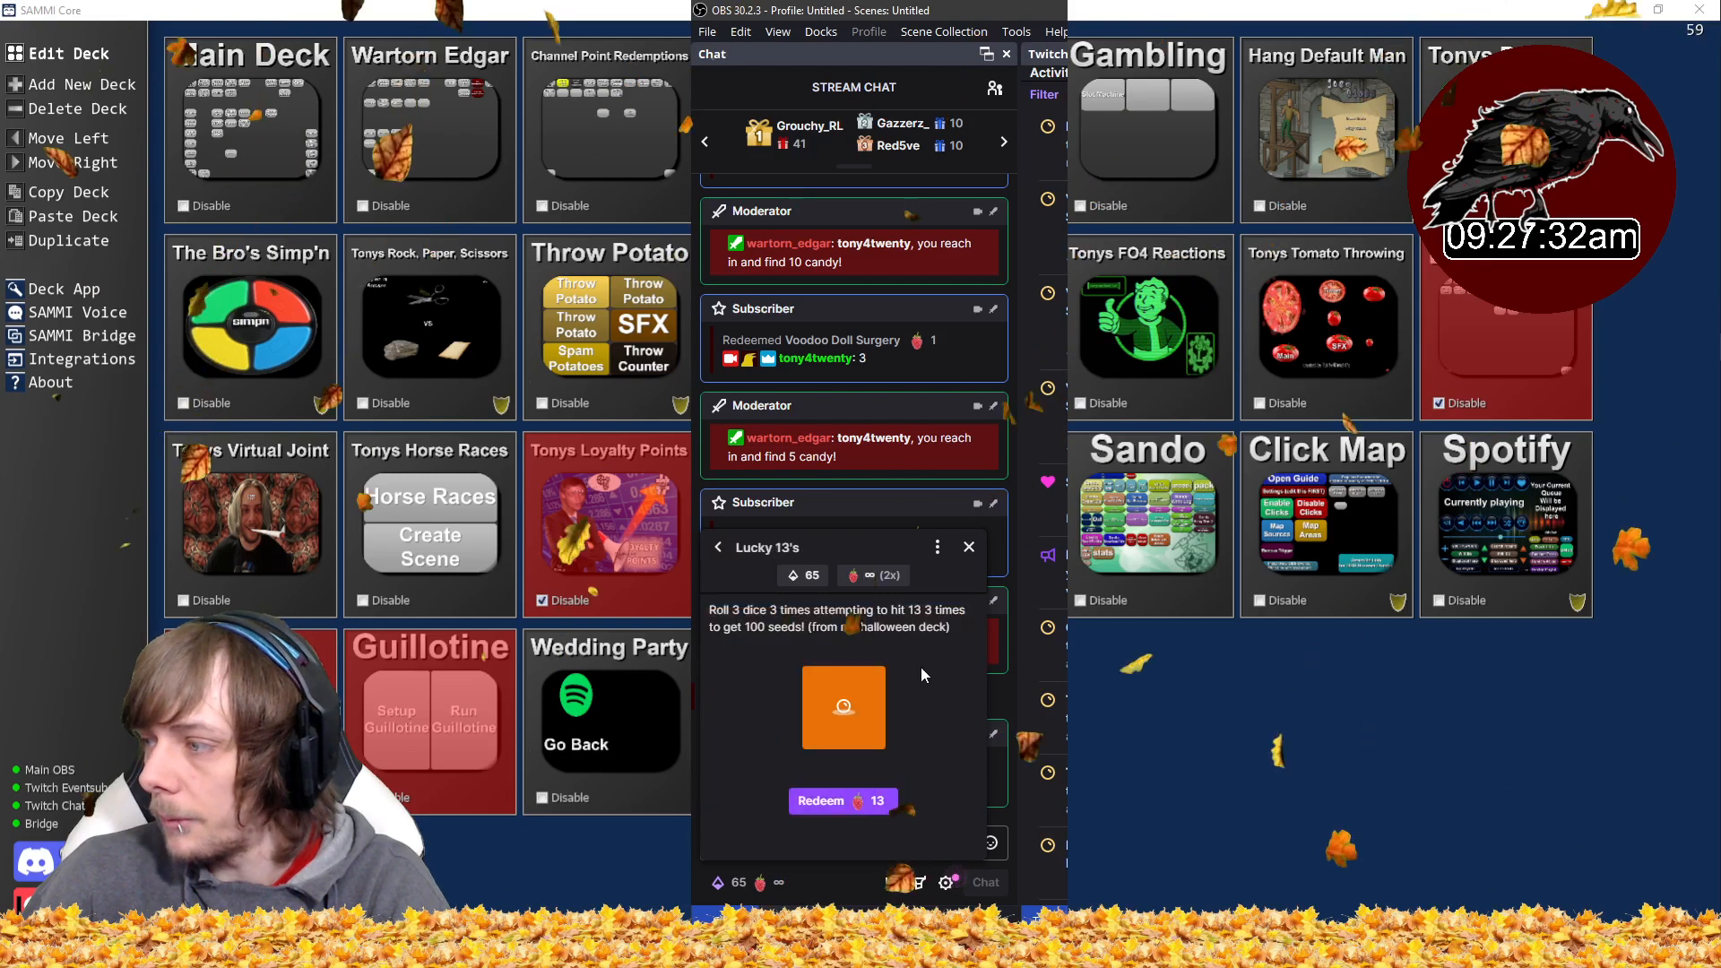
left_click(865, 800)
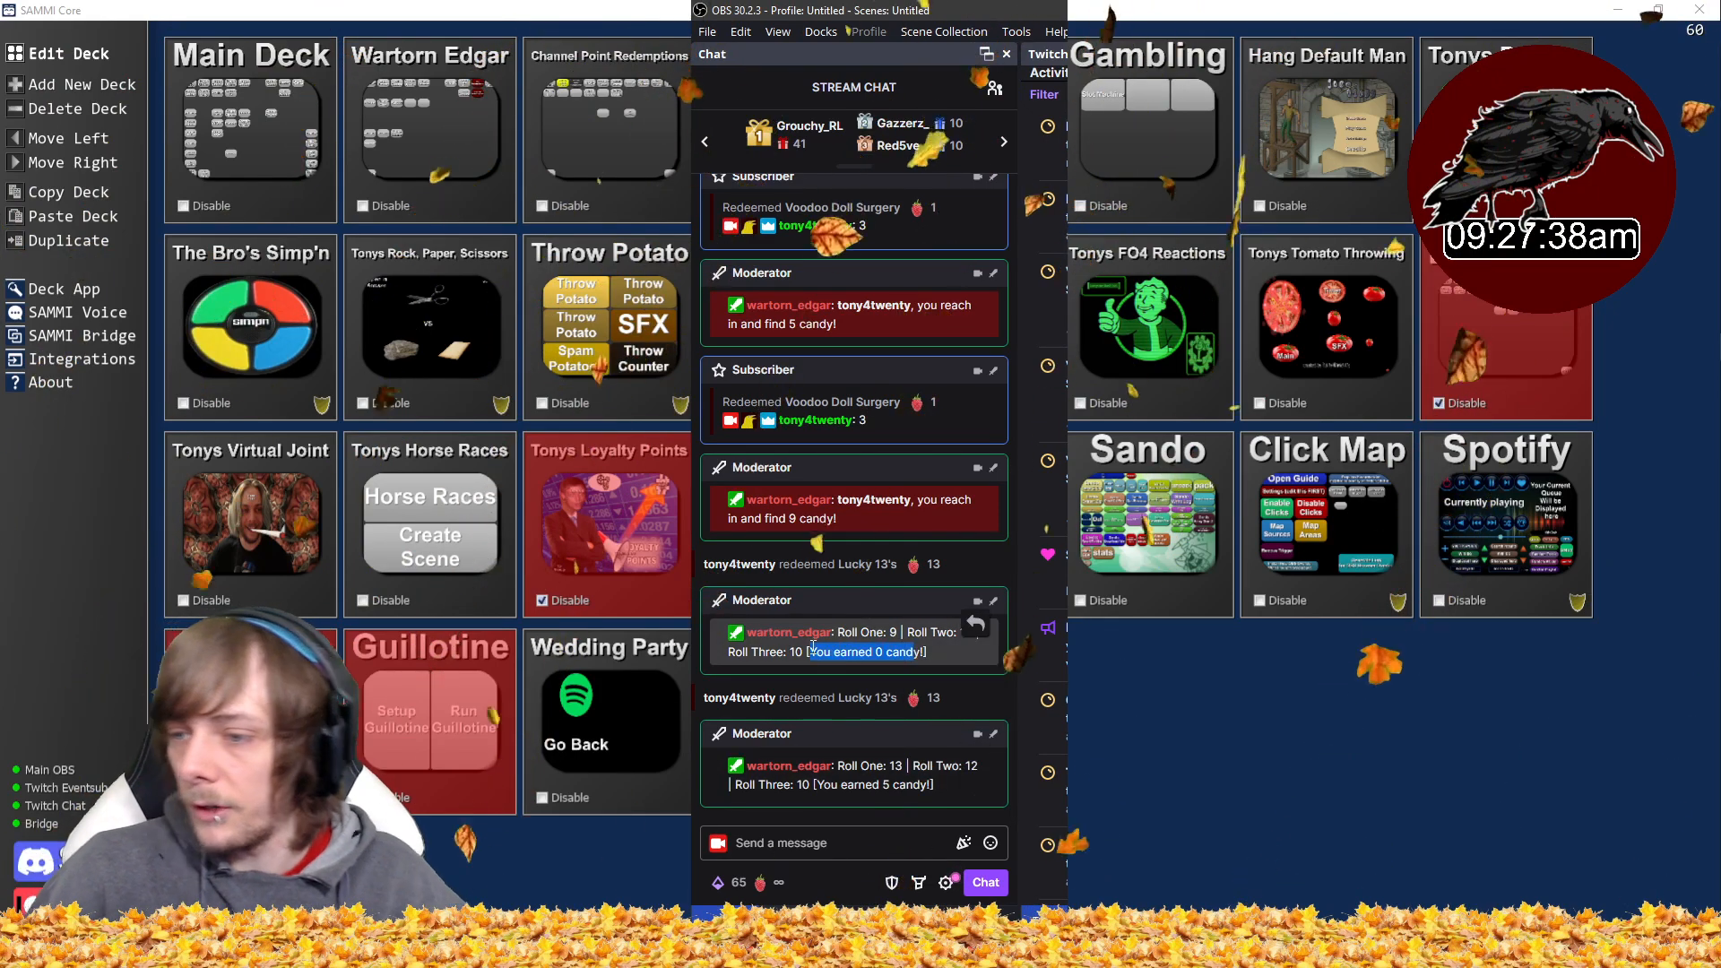
double_click(896, 766)
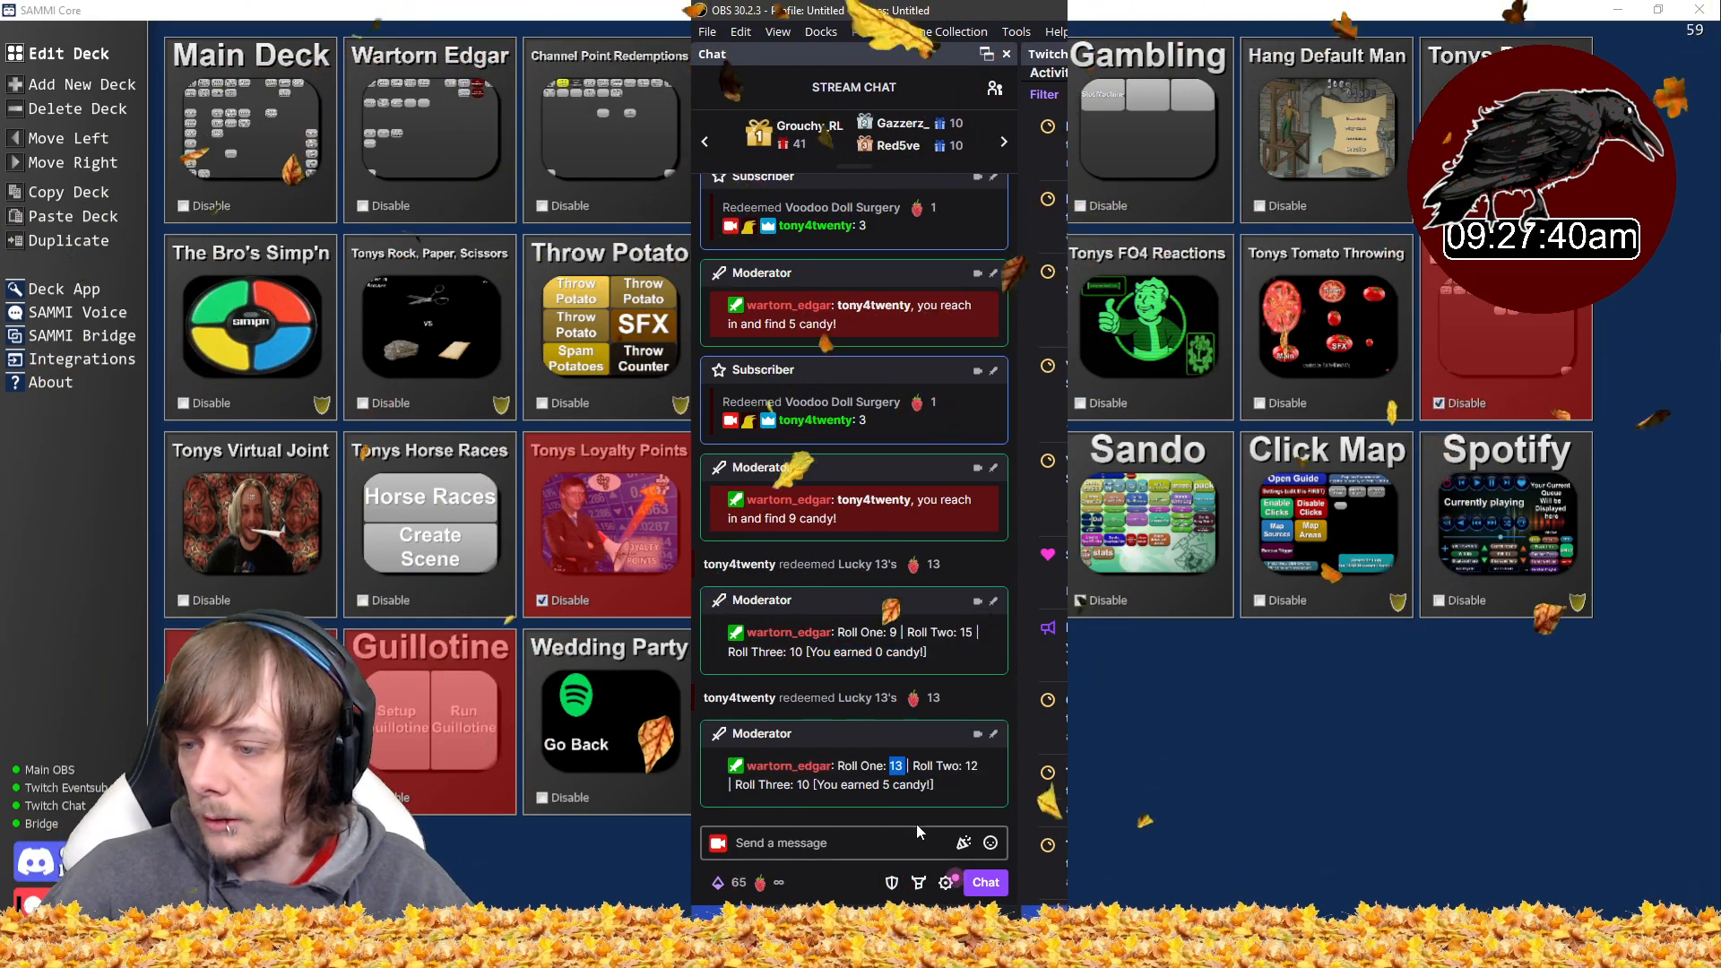
left_click(819, 784)
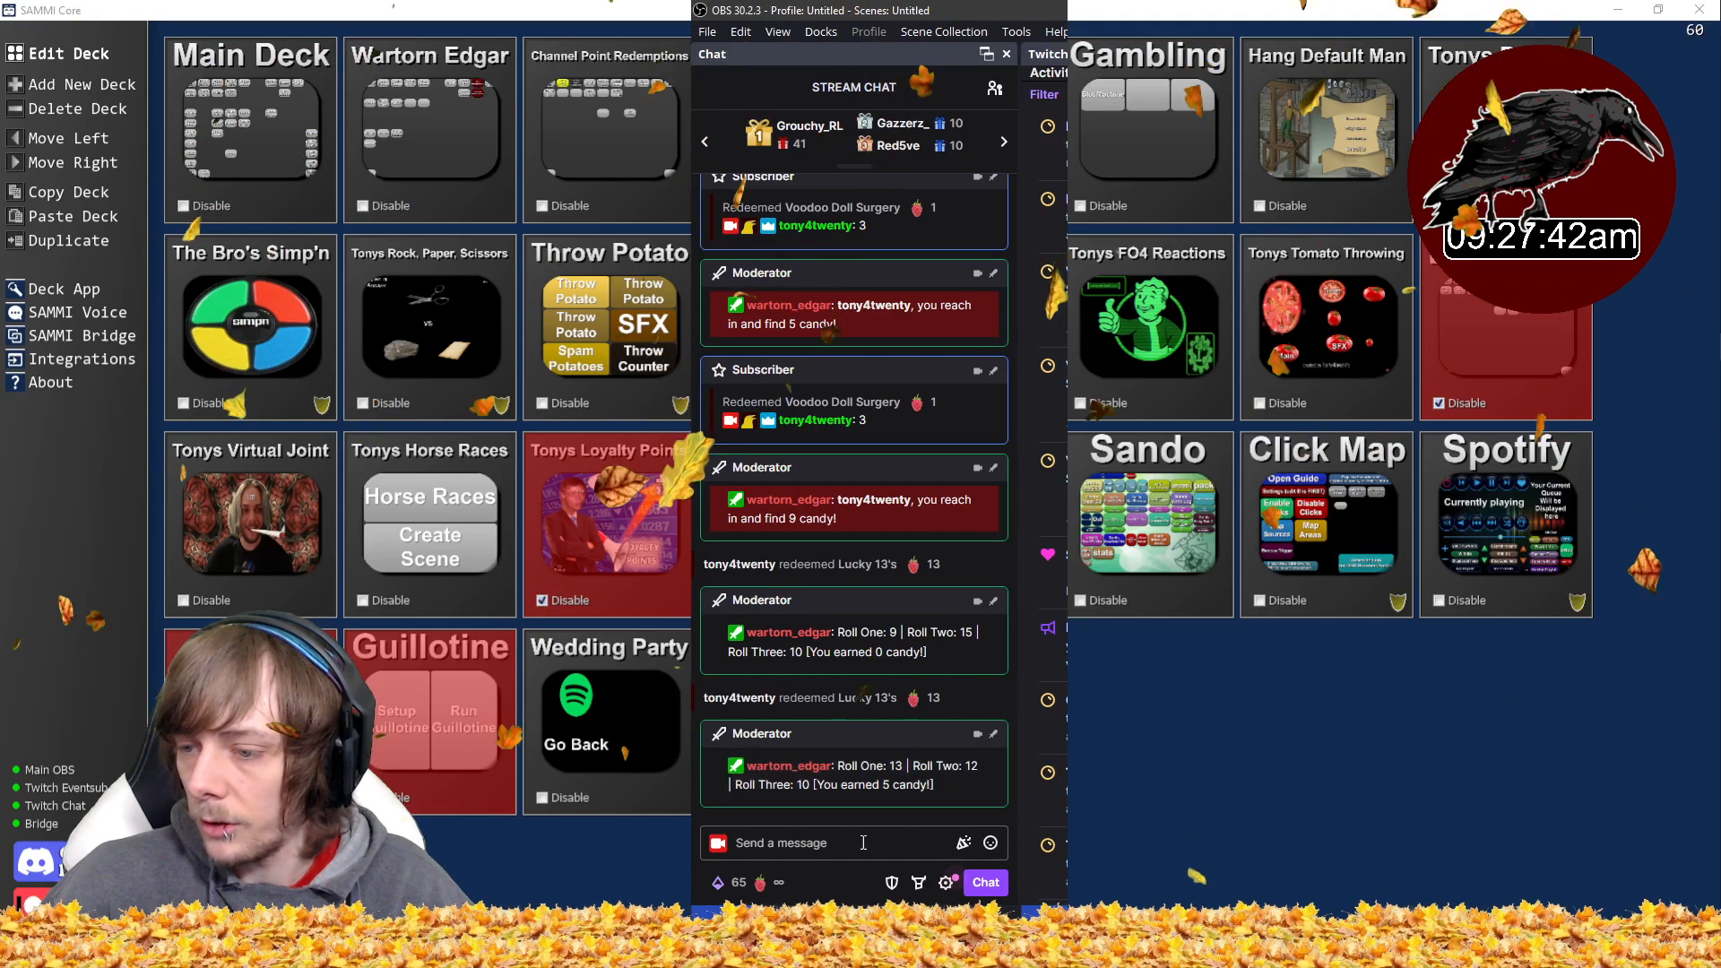
- Redeem the Lucky 13's reward three more times and review the roll results in chat
left_click(770, 884)
scroll(916, 723, "down", 3)
left_click(940, 670)
left_click(890, 798)
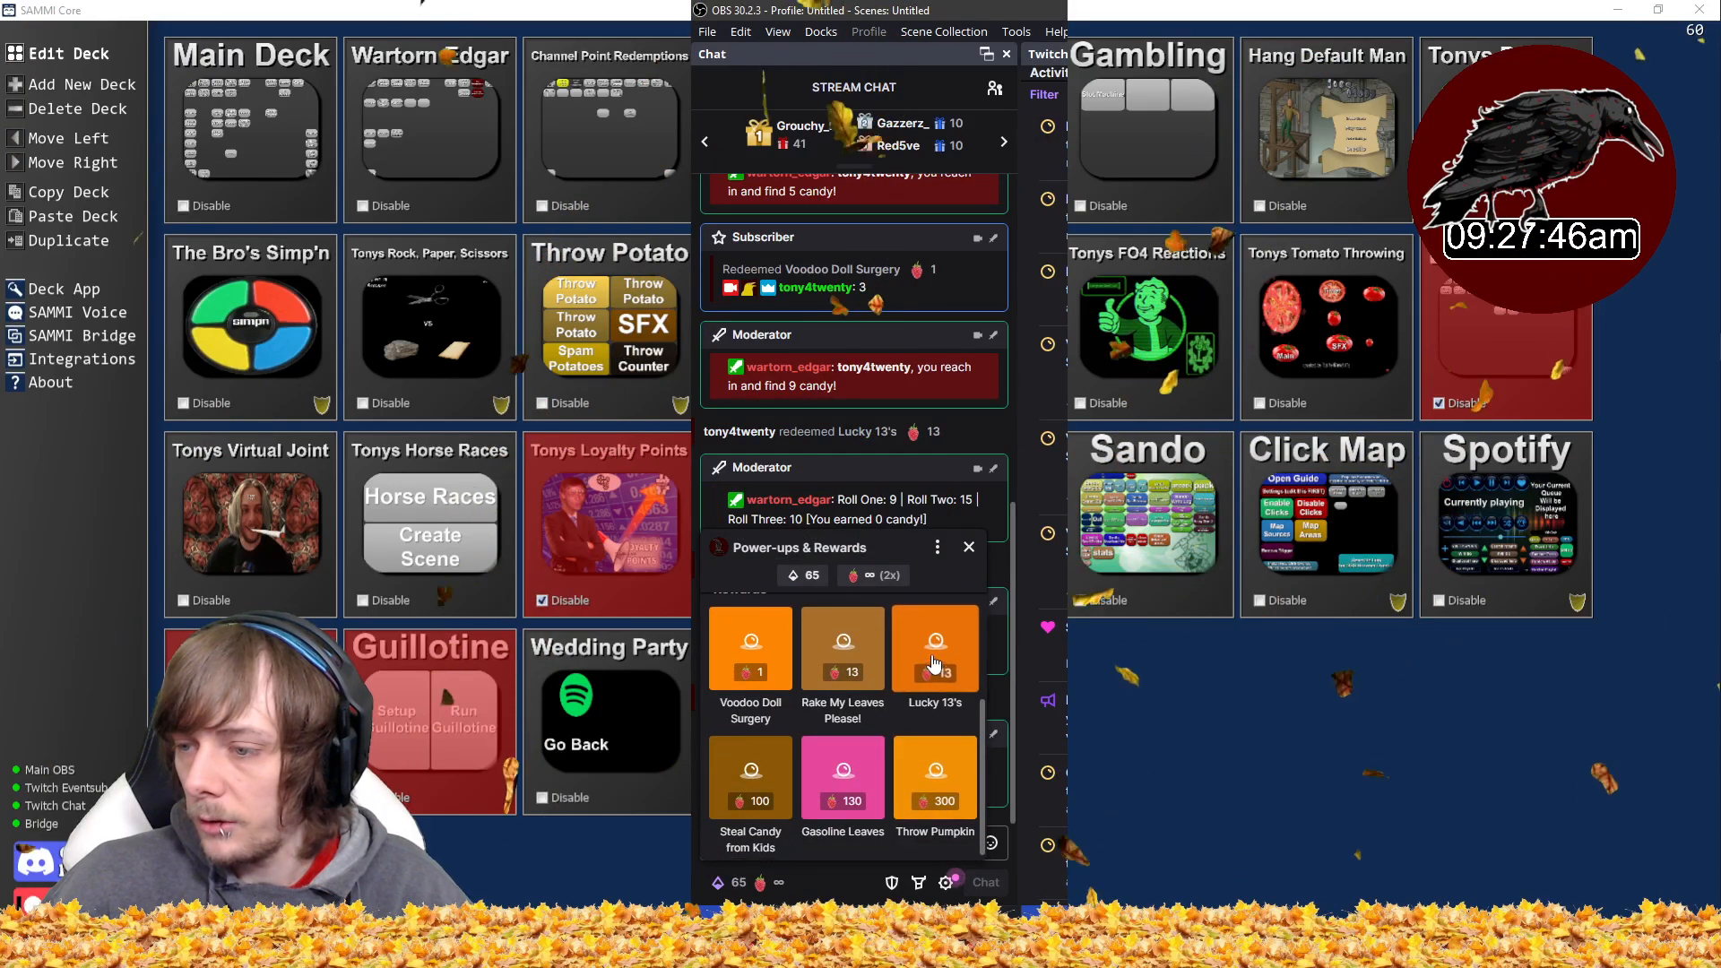
left_click(935, 663)
left_click(890, 798)
left_click(940, 665)
left_click(861, 802)
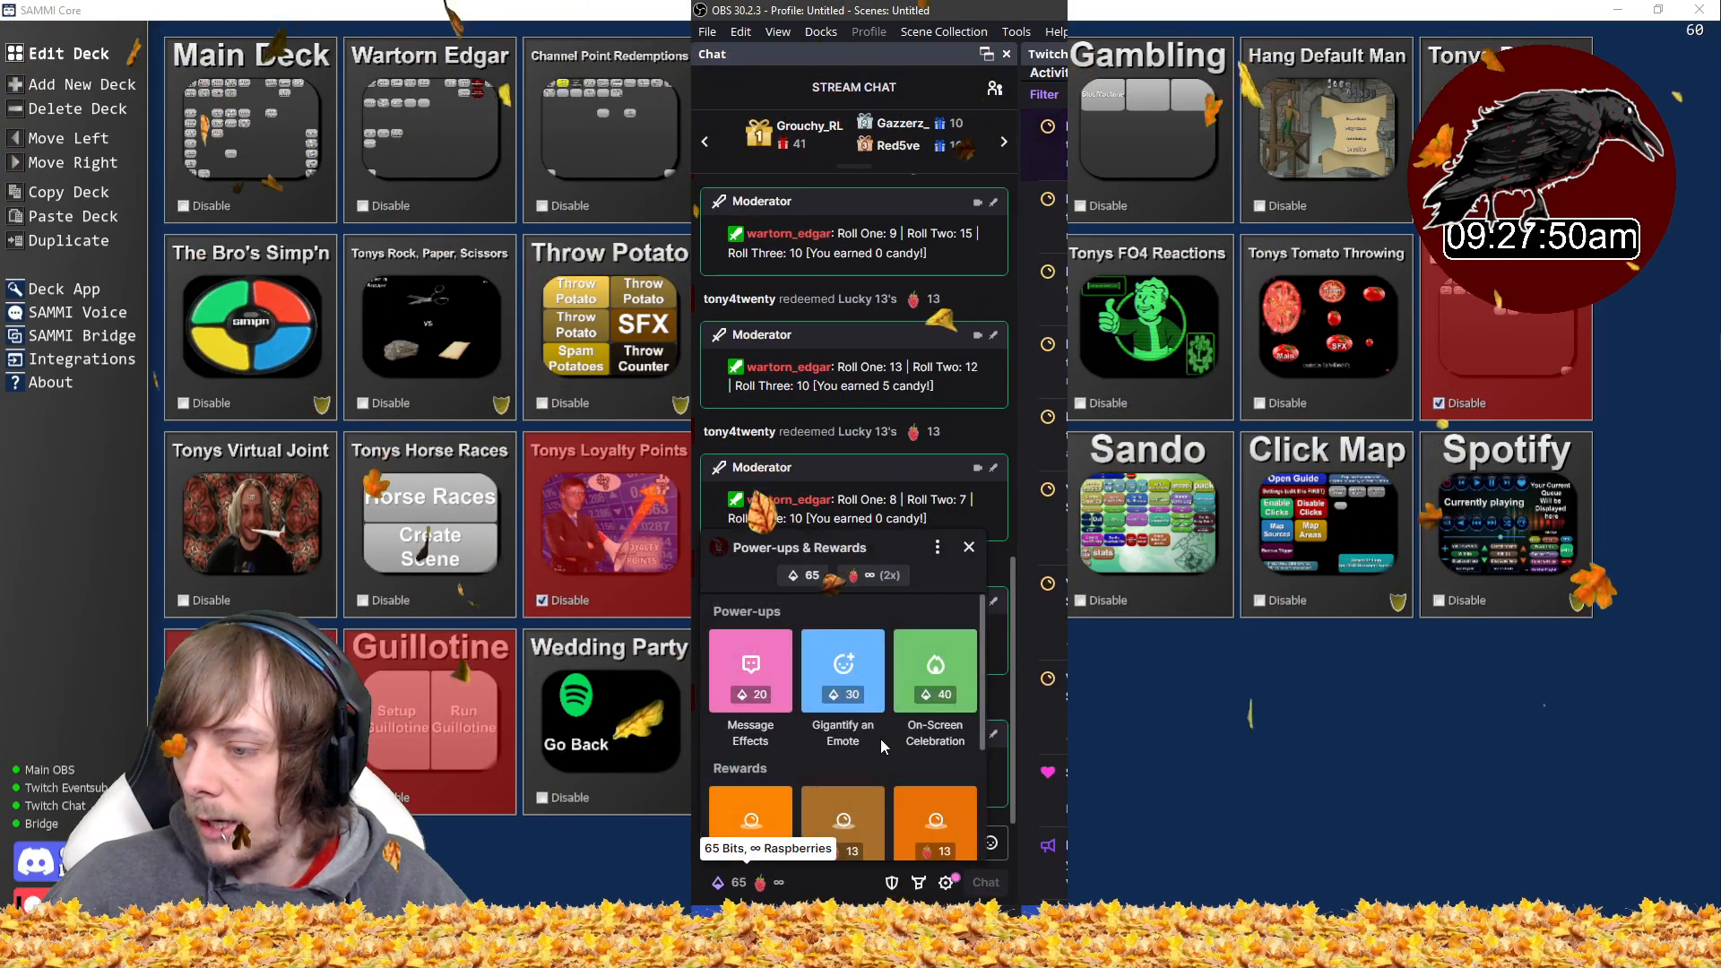
scroll(880, 739, "down", 3)
left_click(937, 665)
left_click(838, 799)
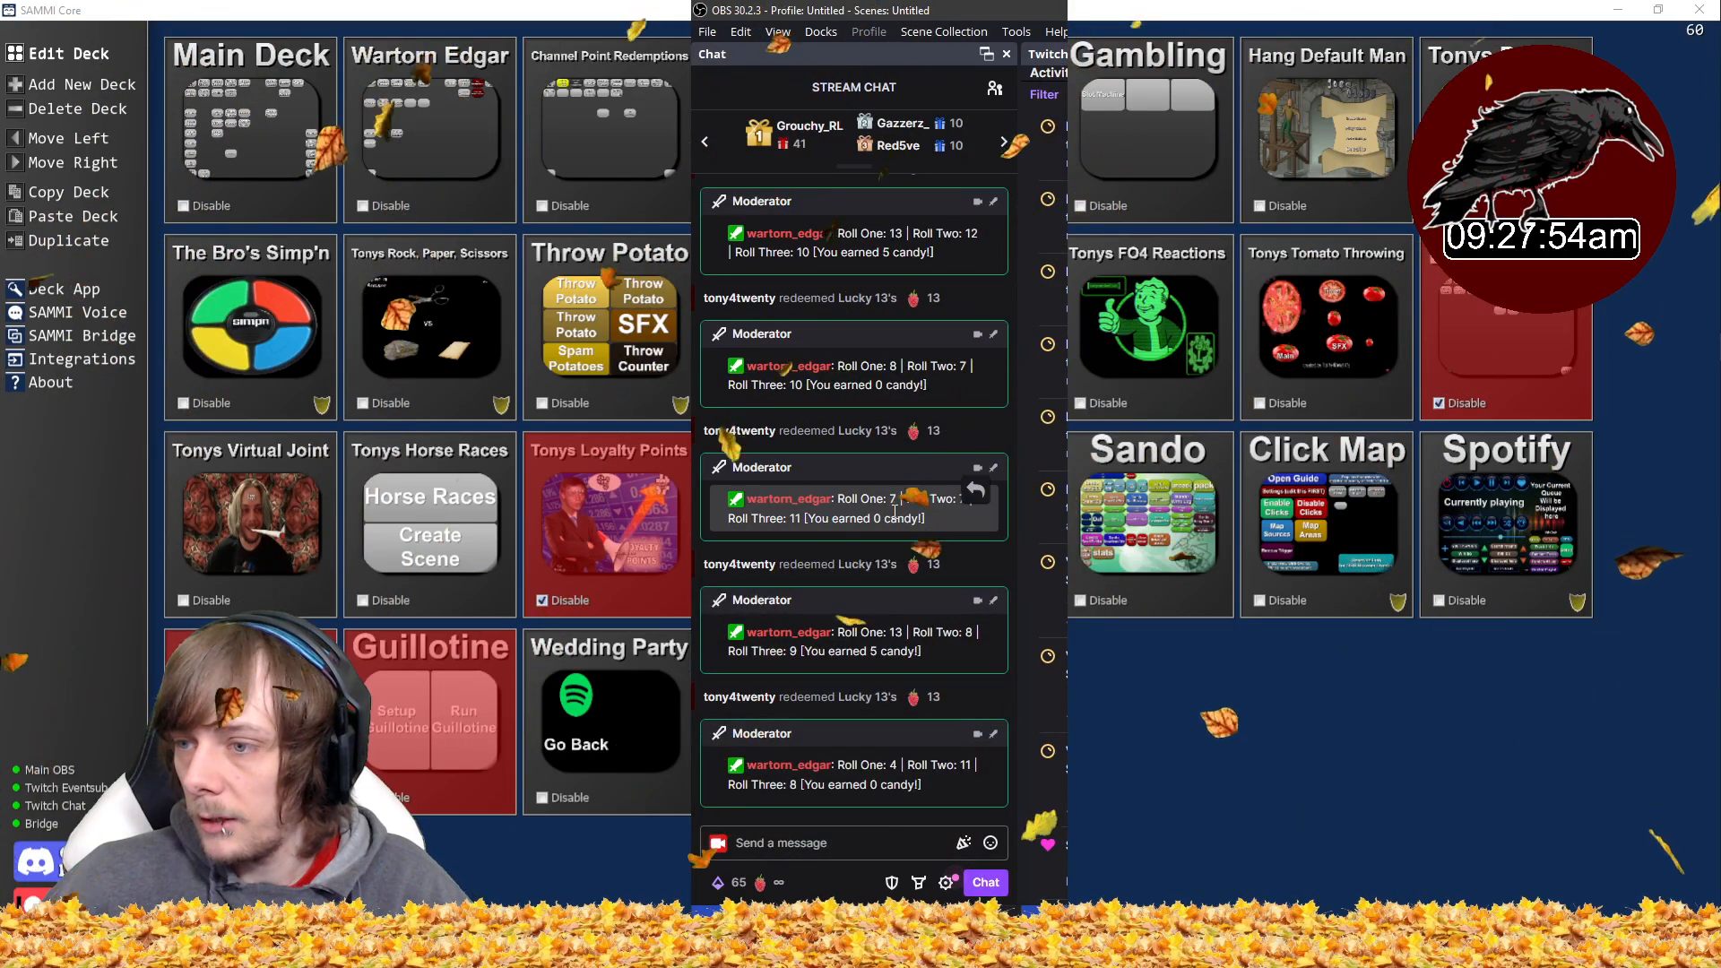
scroll(917, 507, "up", 4)
scroll(905, 538, "down", 4)
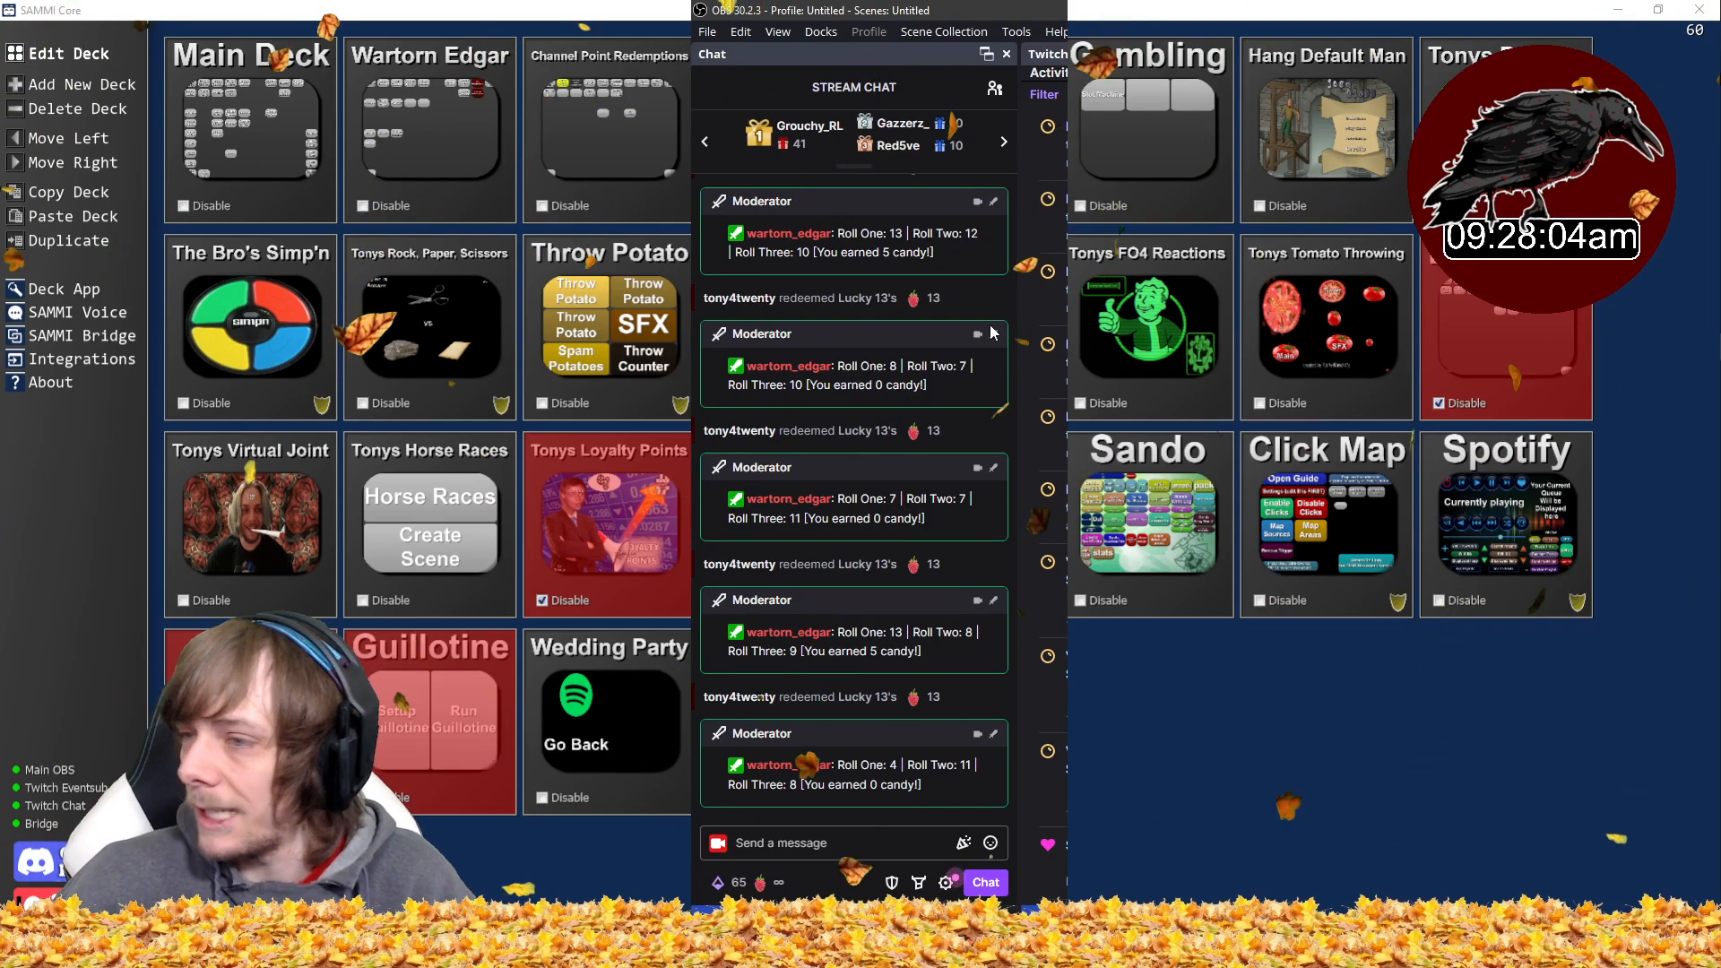
- Open candyLeaderboard.txt from File Explorer to check its contents, then close it and the rewards popup
left_click(756, 886)
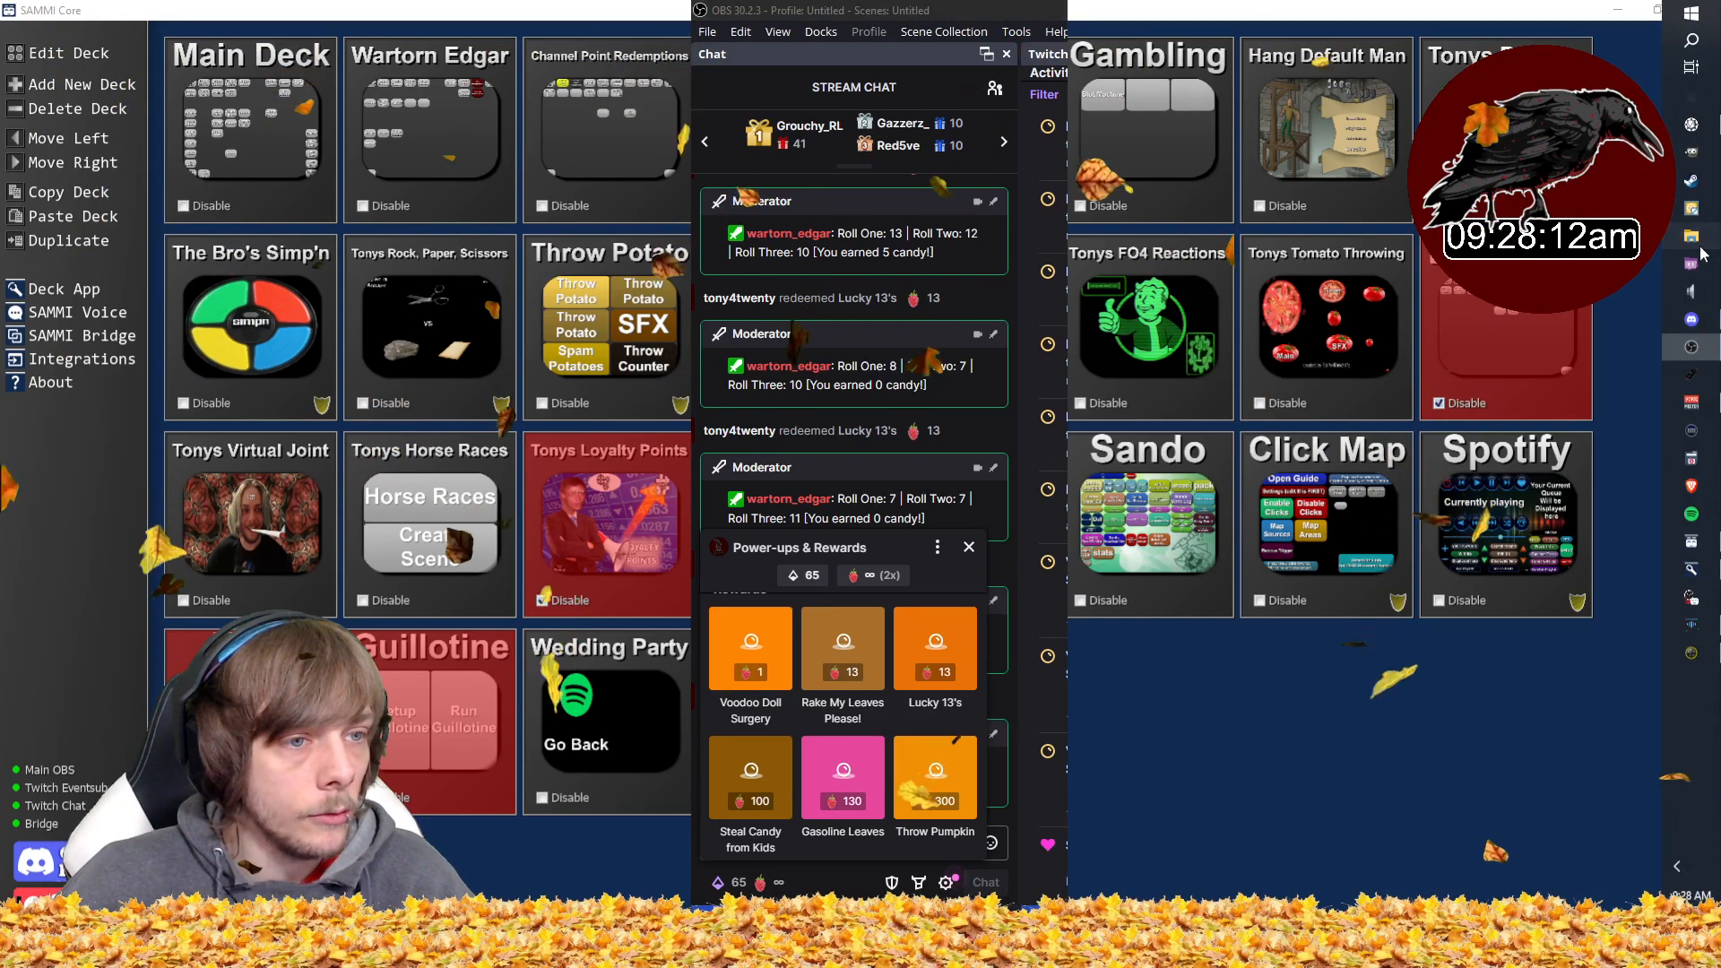
left_click(1695, 238)
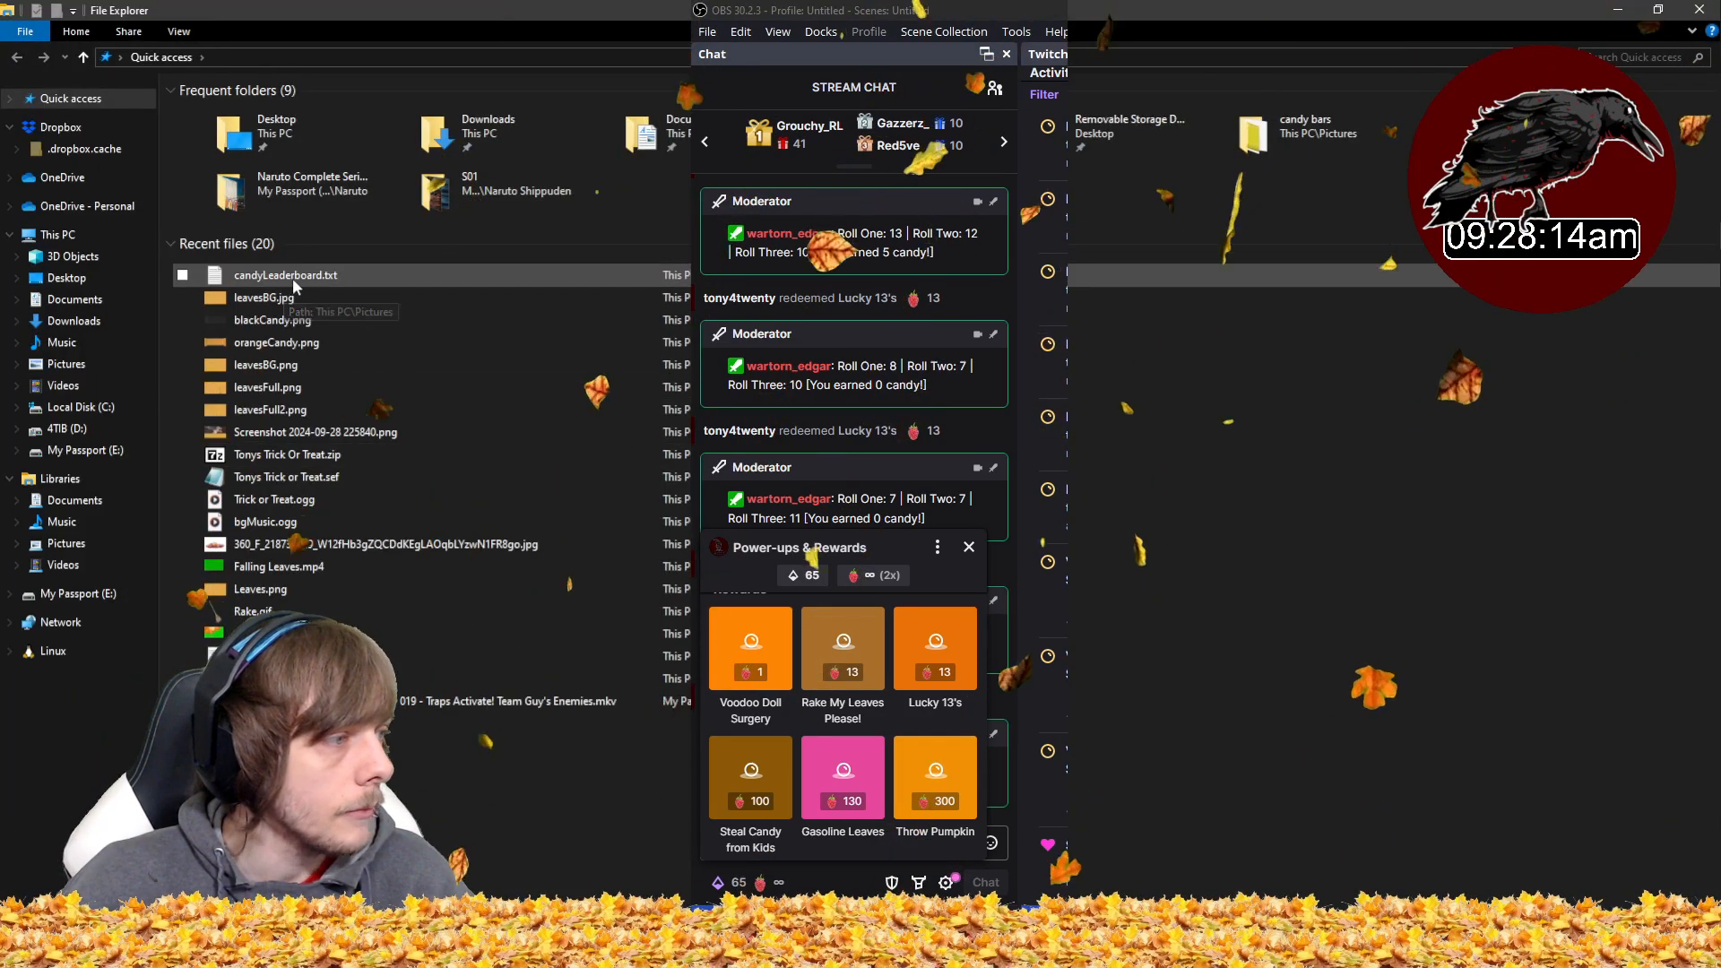
double_click(292, 278)
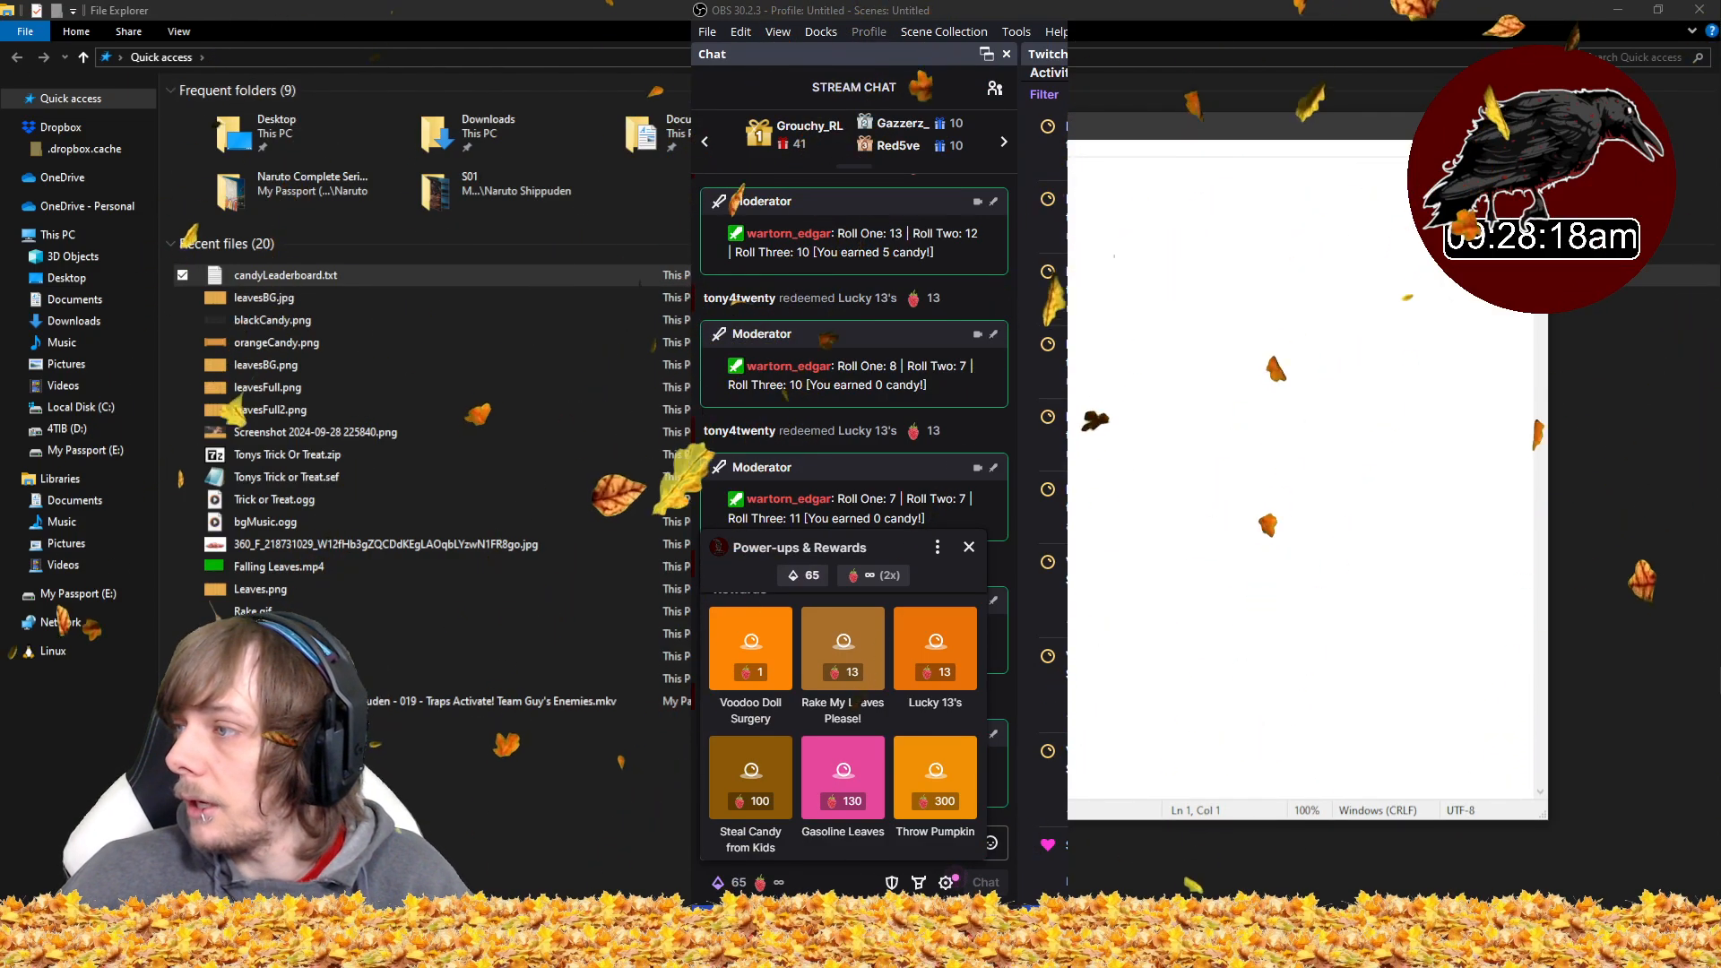
left_click_drag(878, 11, 479, 31)
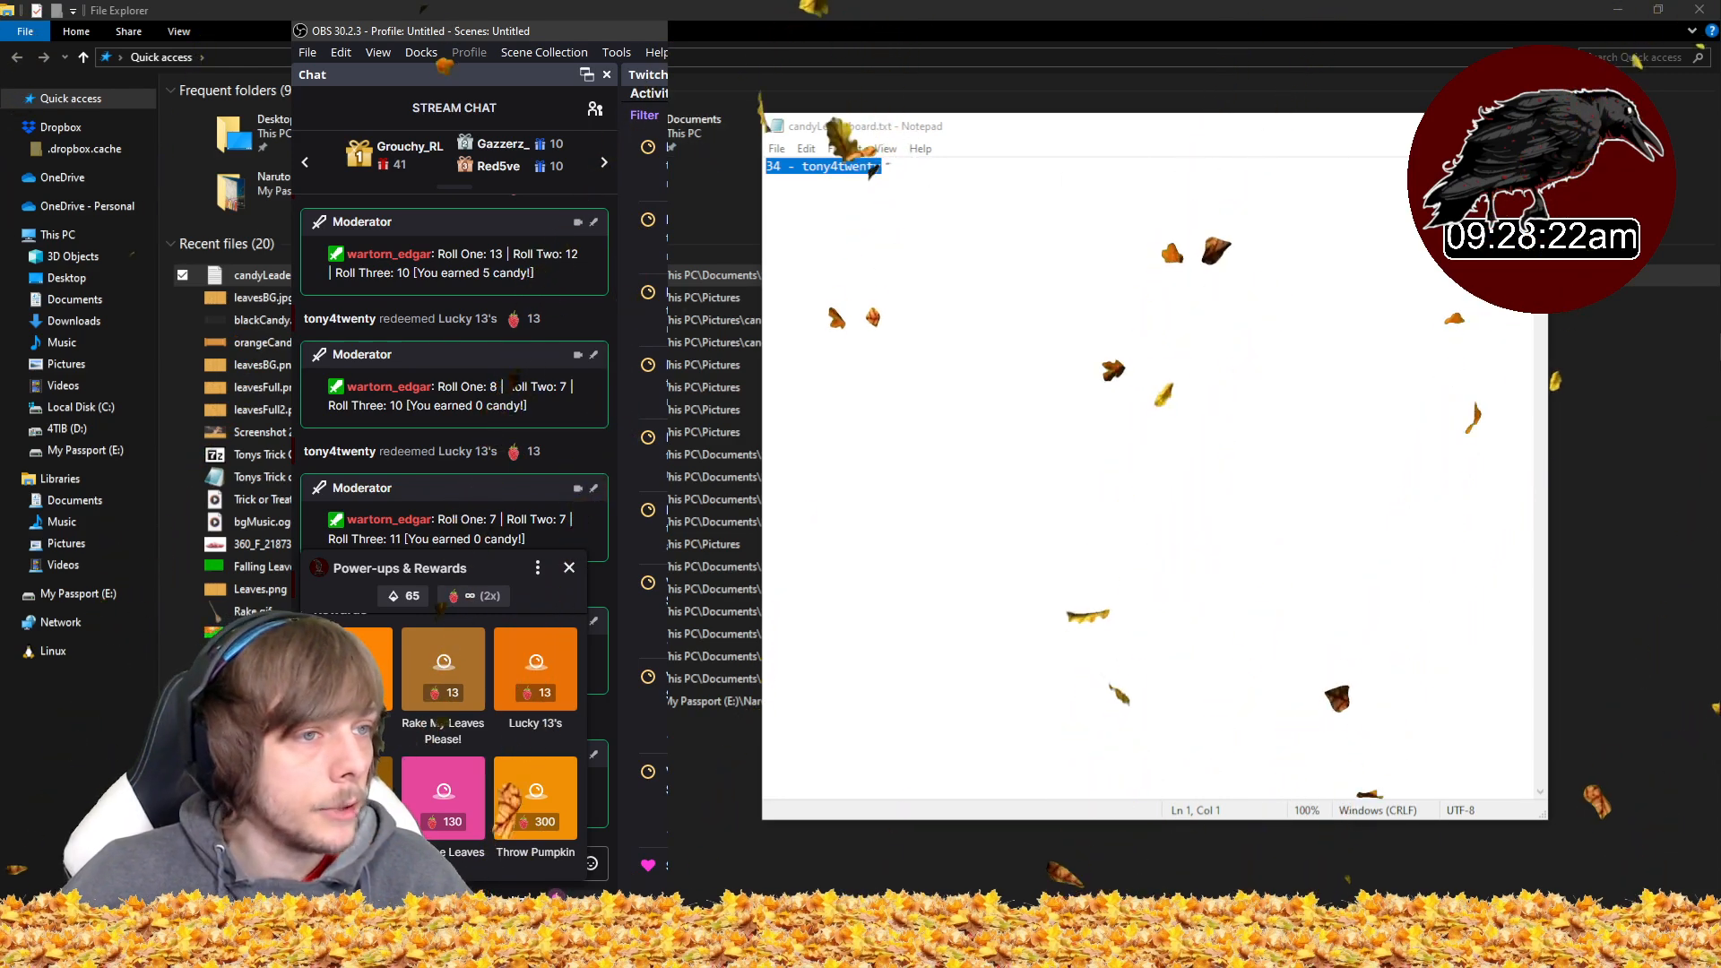
left_click(1527, 126)
left_click_drag(592, 31, 957, 10)
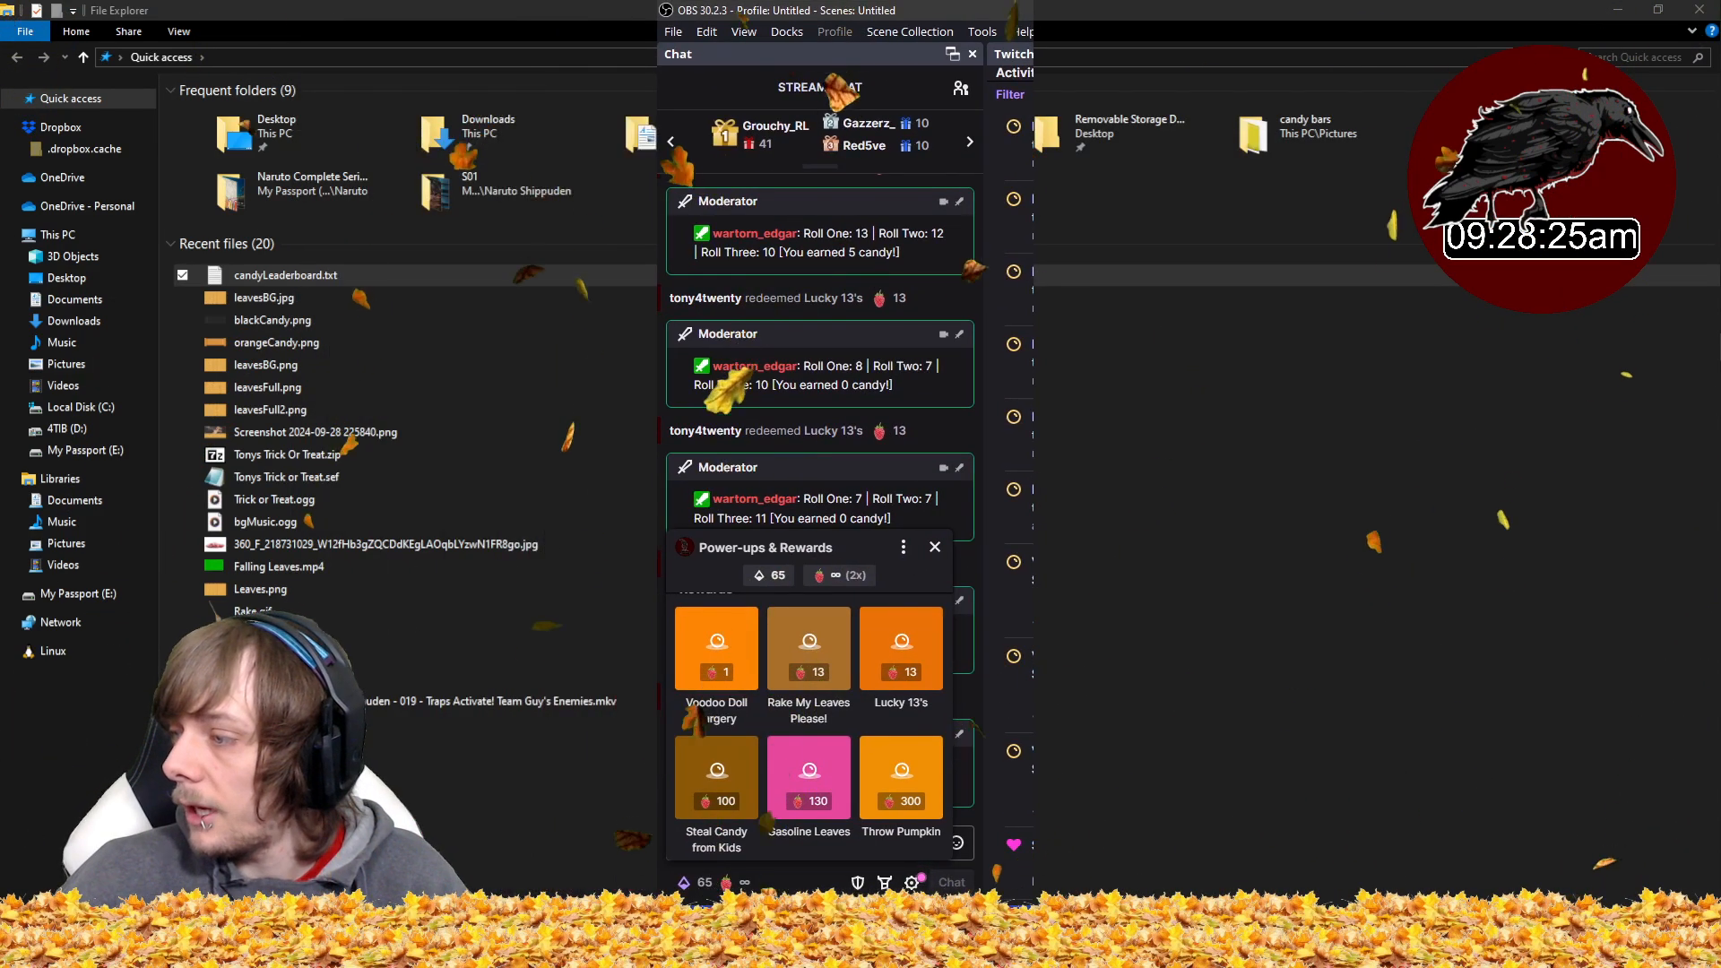
left_click(935, 547)
- Redeem the Rake My Leaves Please! channel point reward
left_click(798, 844)
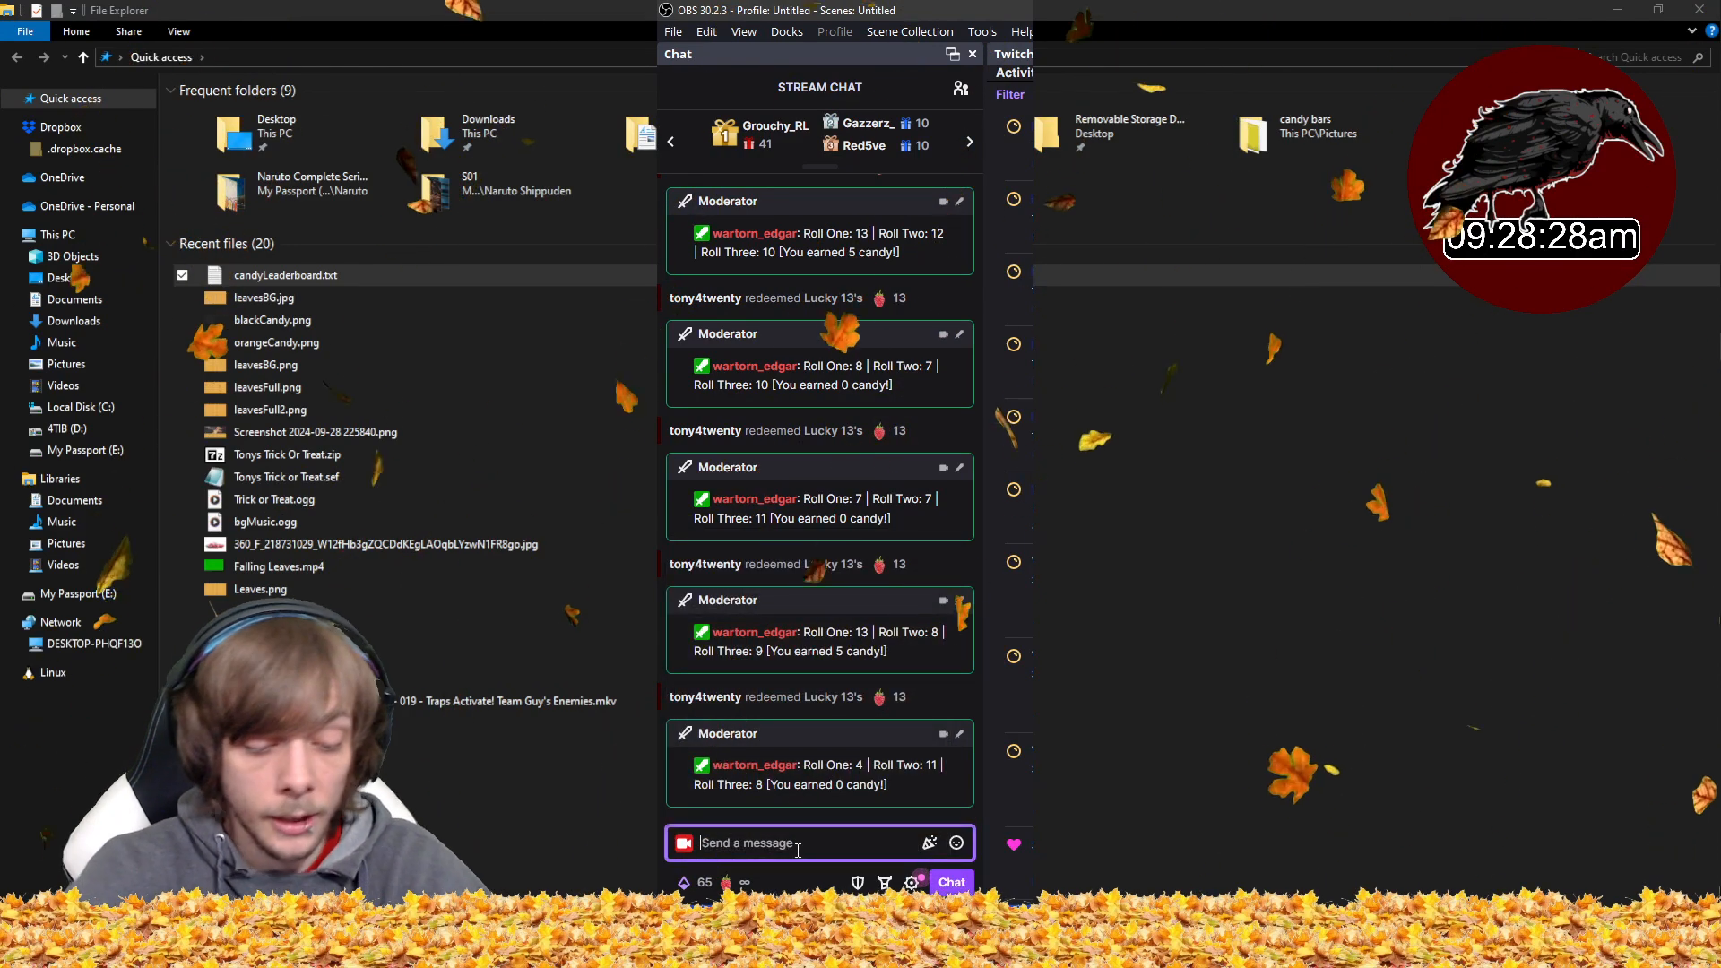
mouse_move(1707, 14)
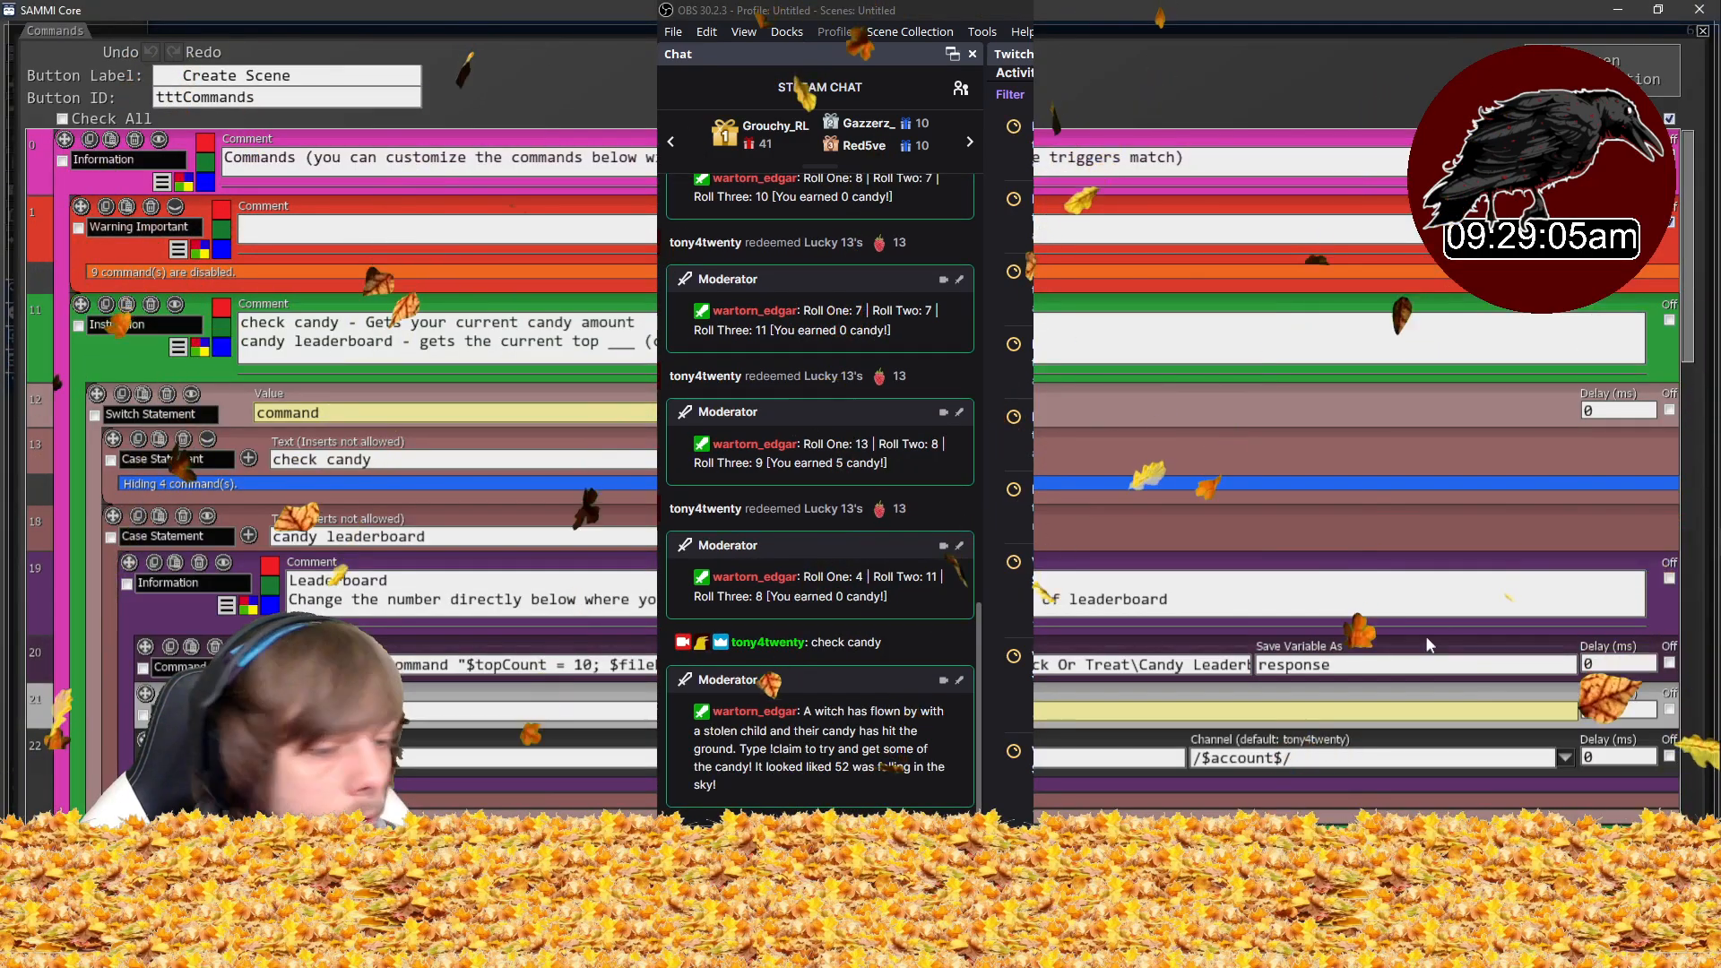
mouse_move(572, 564)
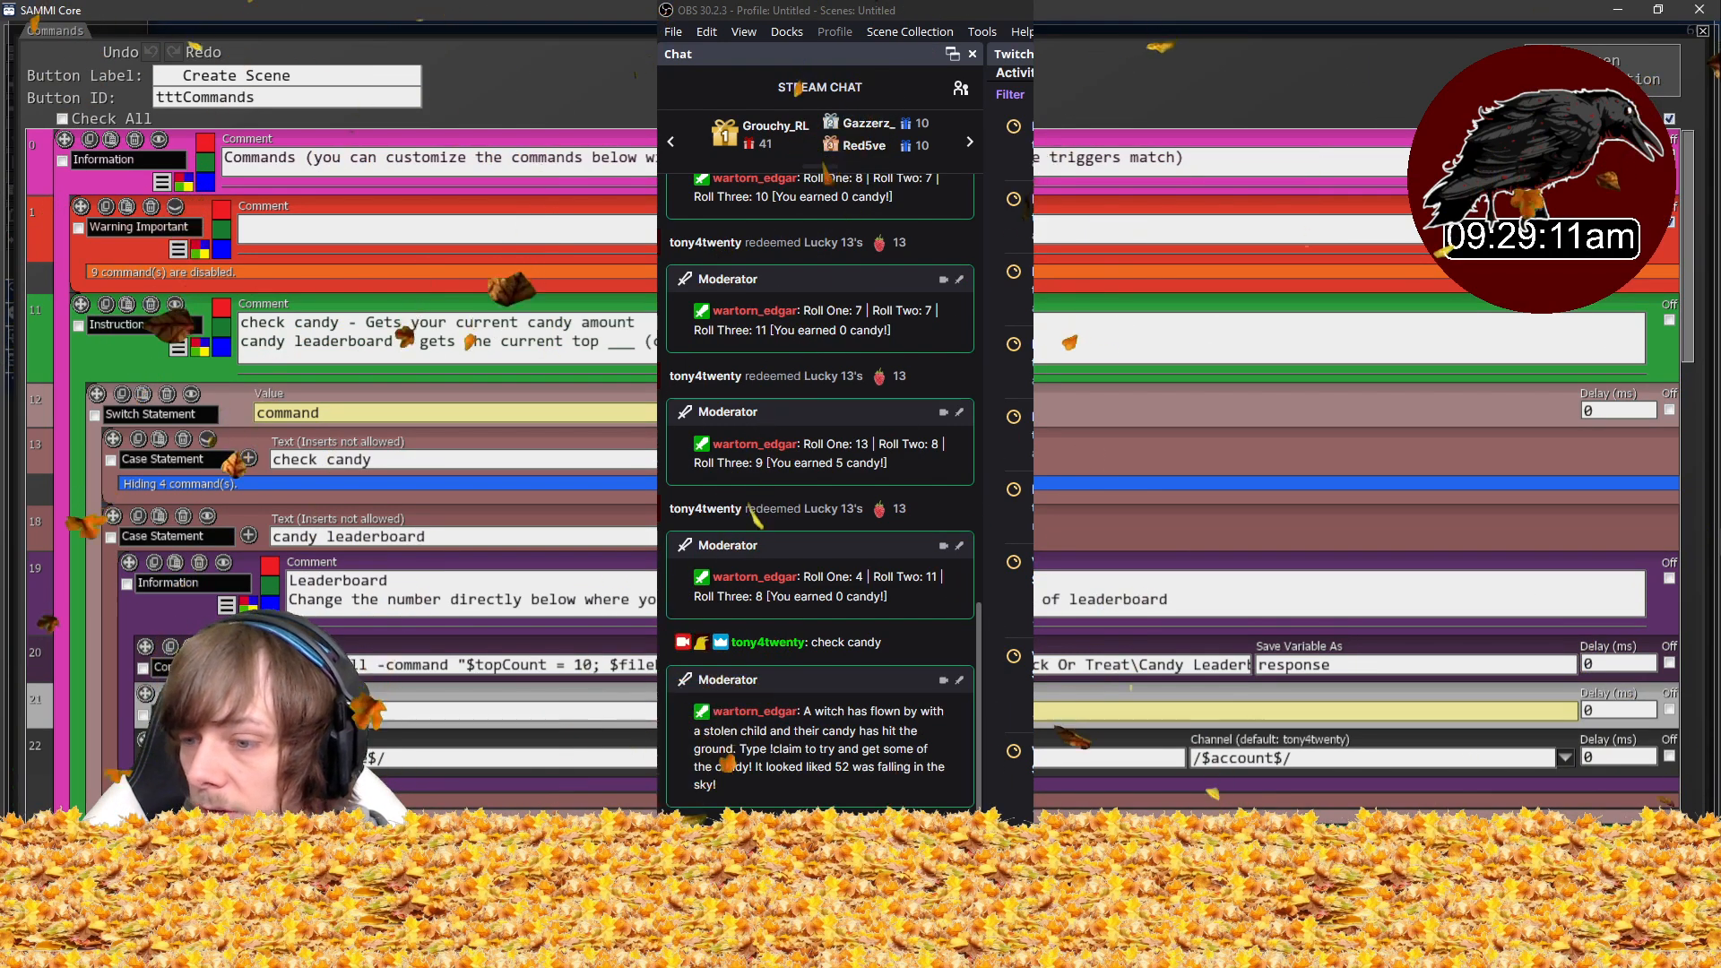
left_click(695, 901)
scroll(910, 696, "down", 3)
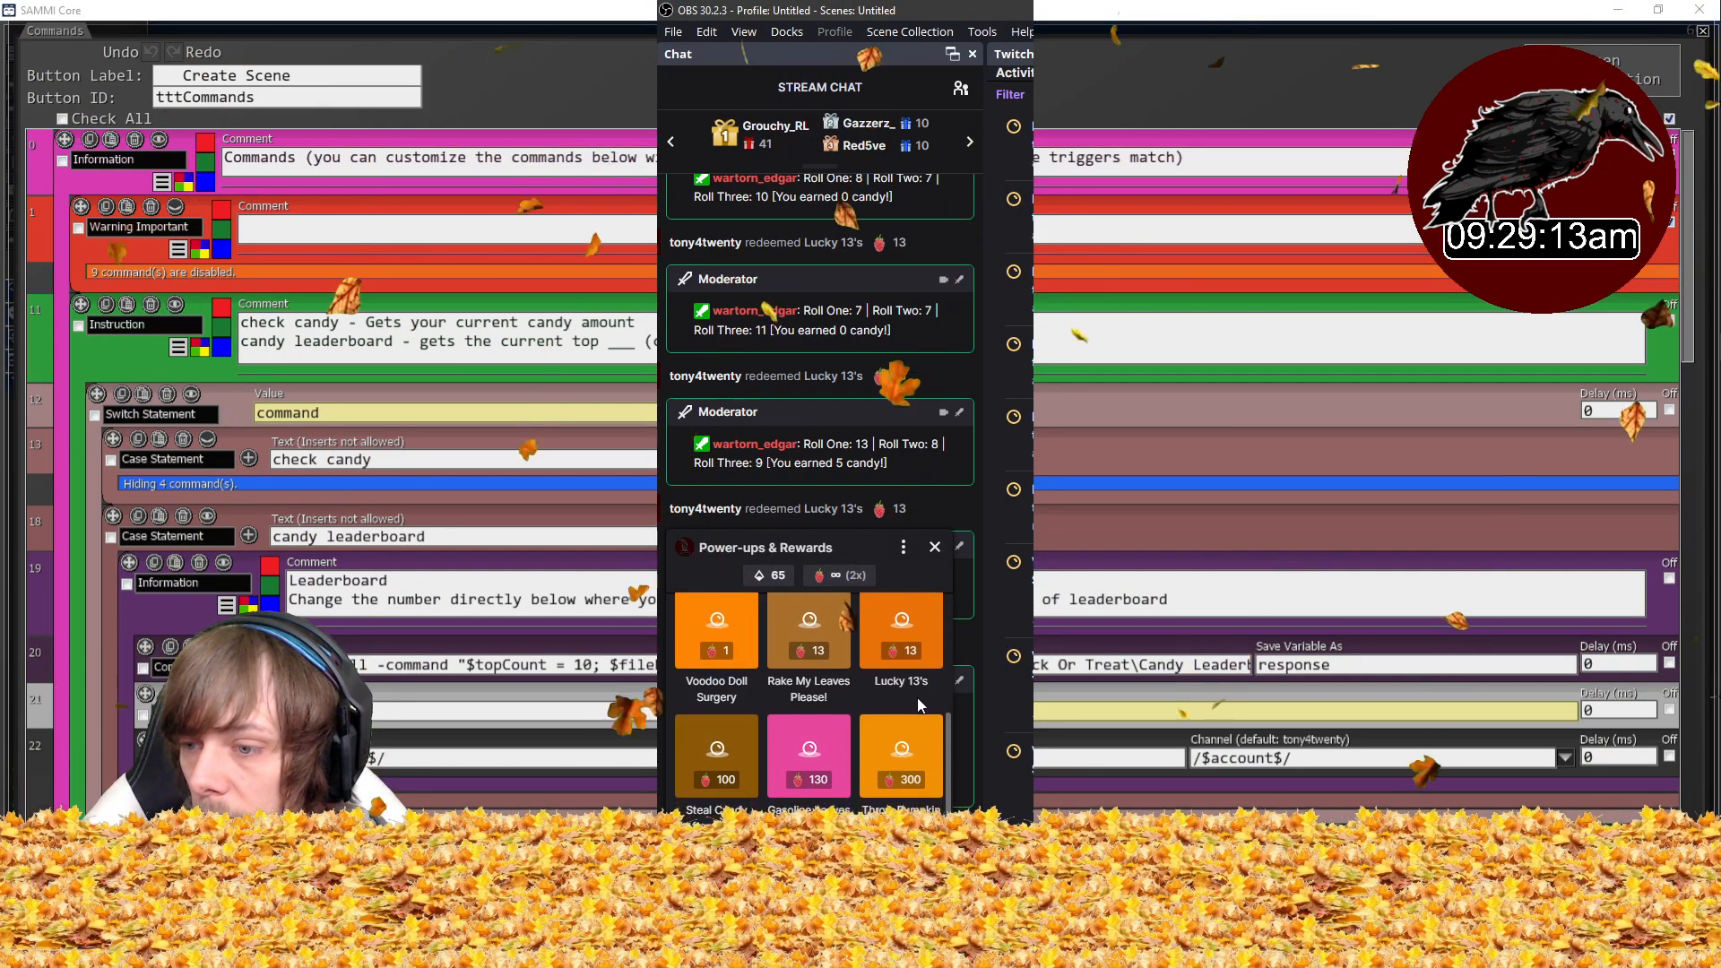
left_click(809, 632)
left_click(788, 803)
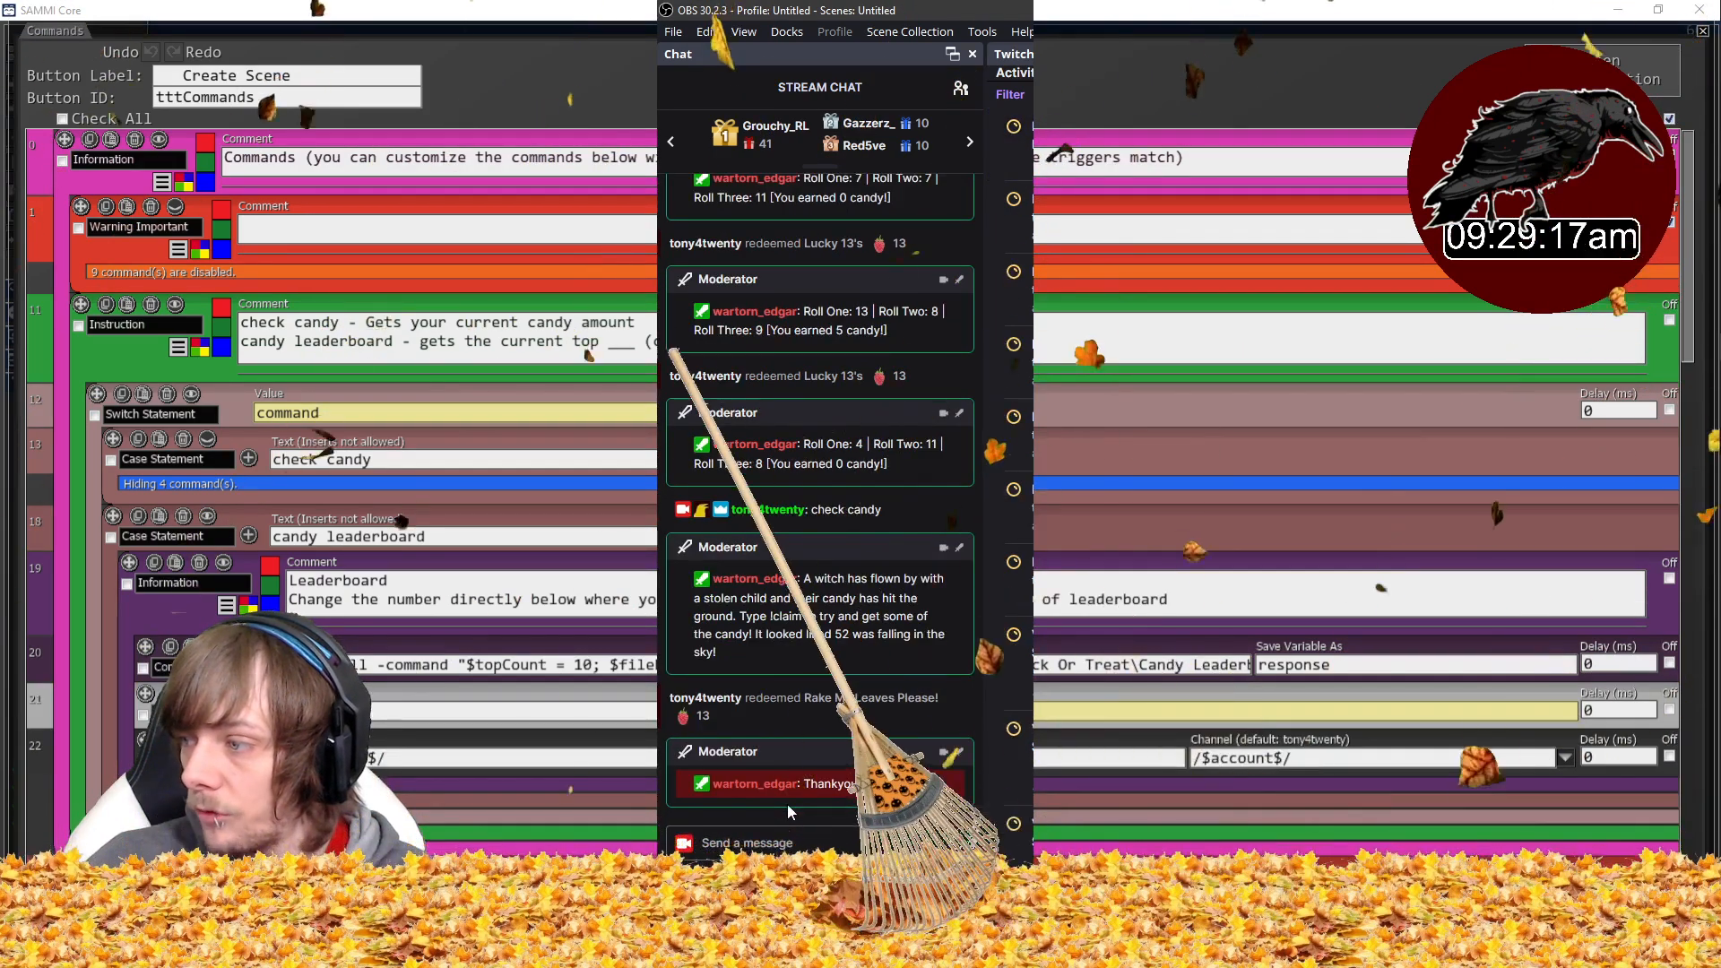
- Send !claim in the stream chat and review the candy-found reply
left_click(778, 844)
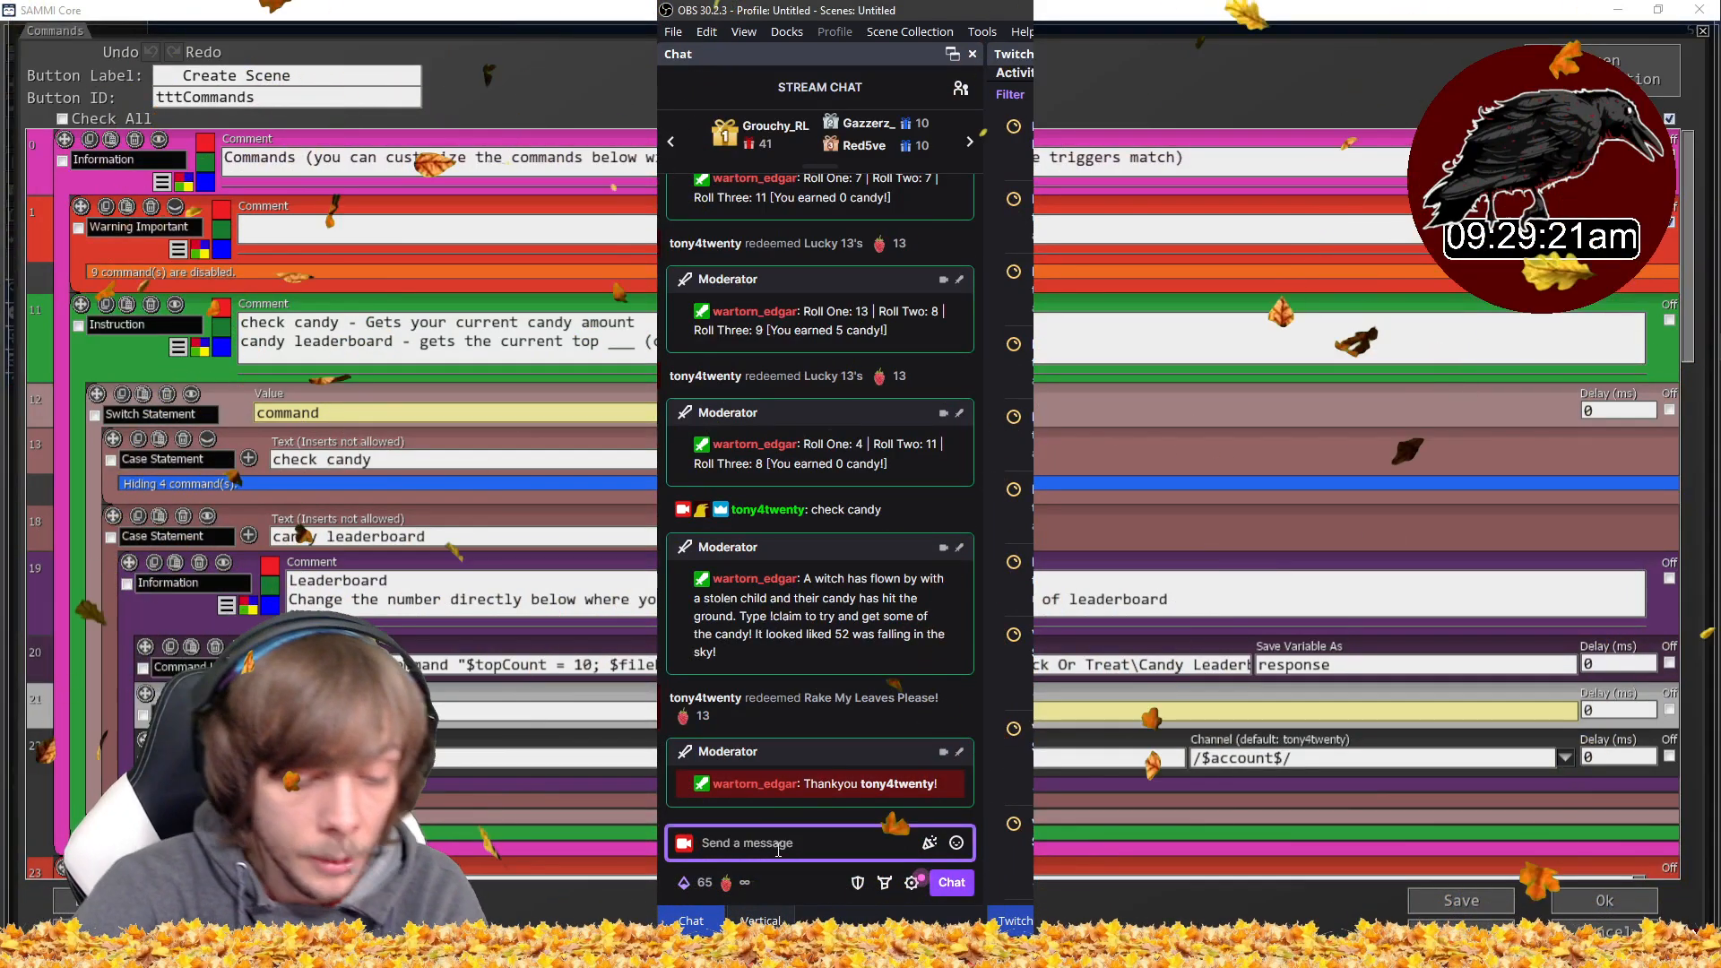
type("!claim")
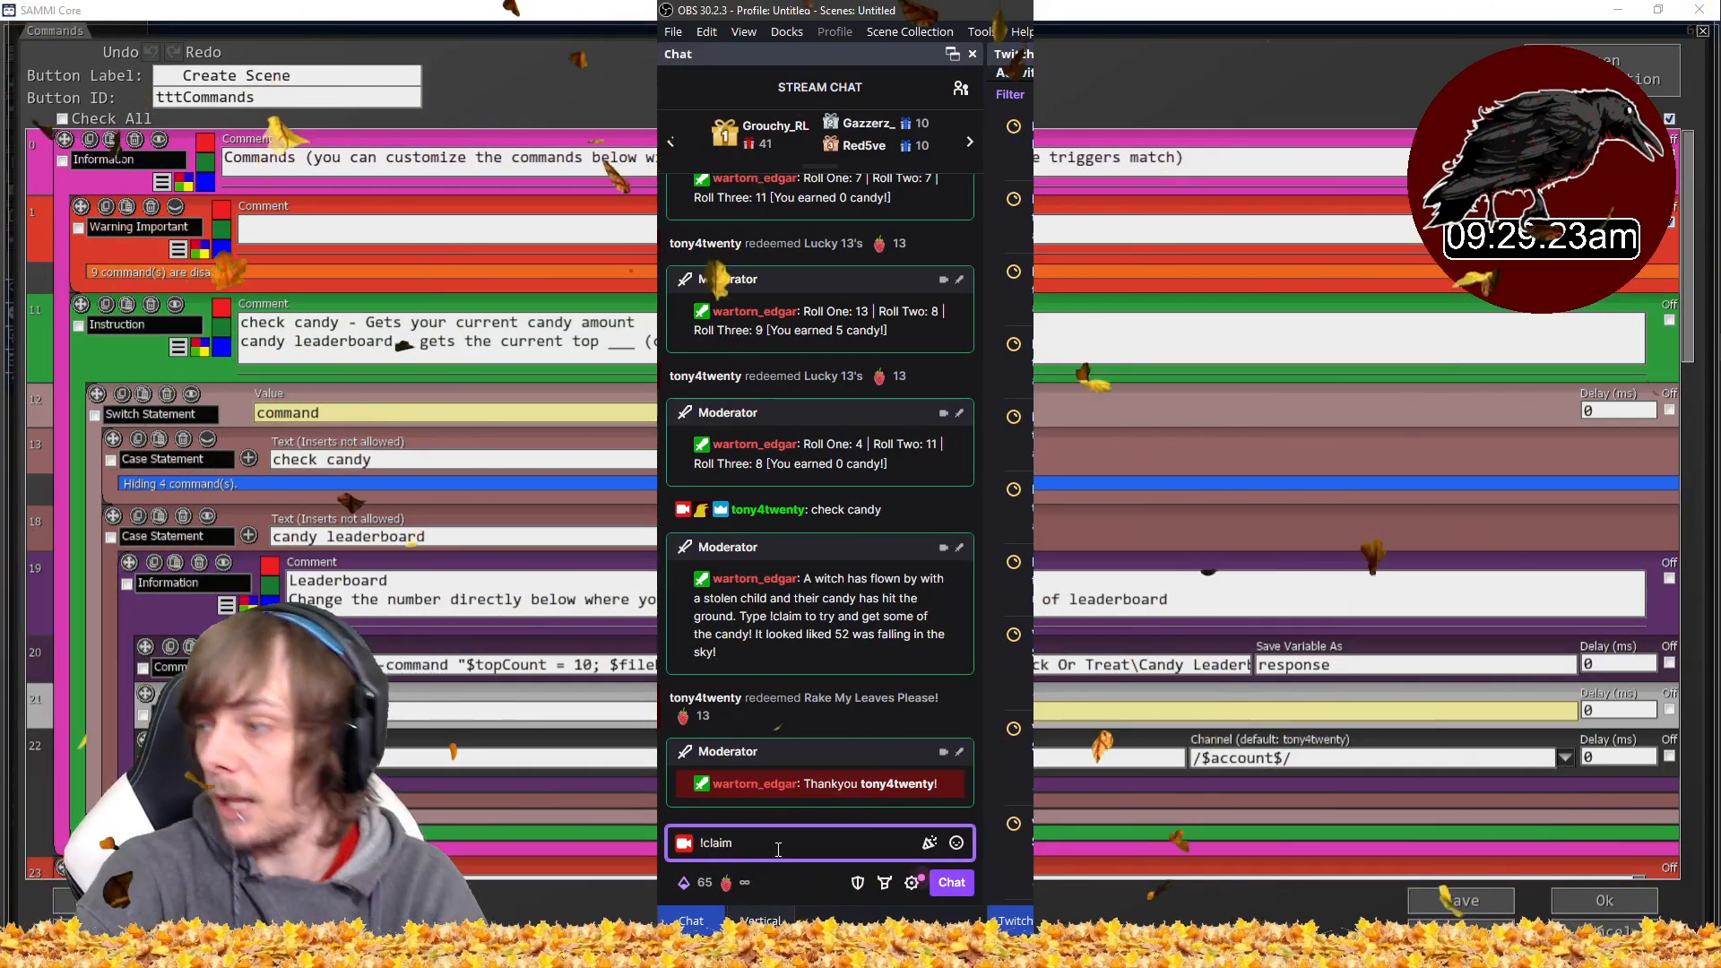
key("Return")
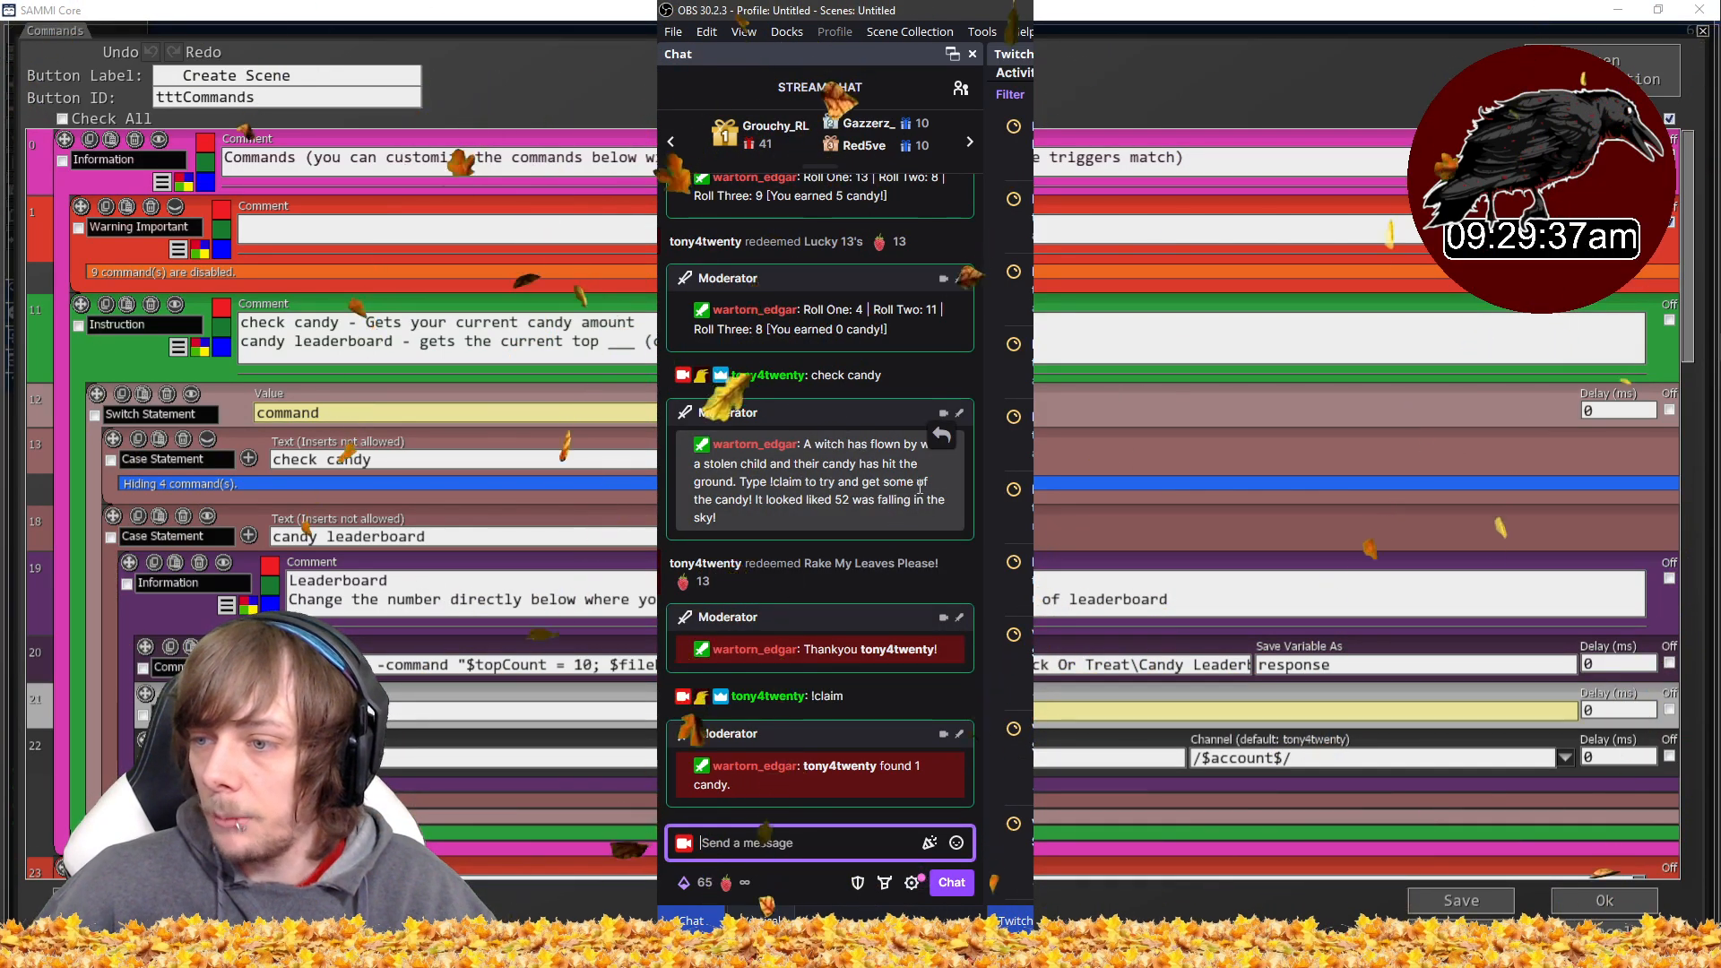
left_click_drag(825, 499, 941, 500)
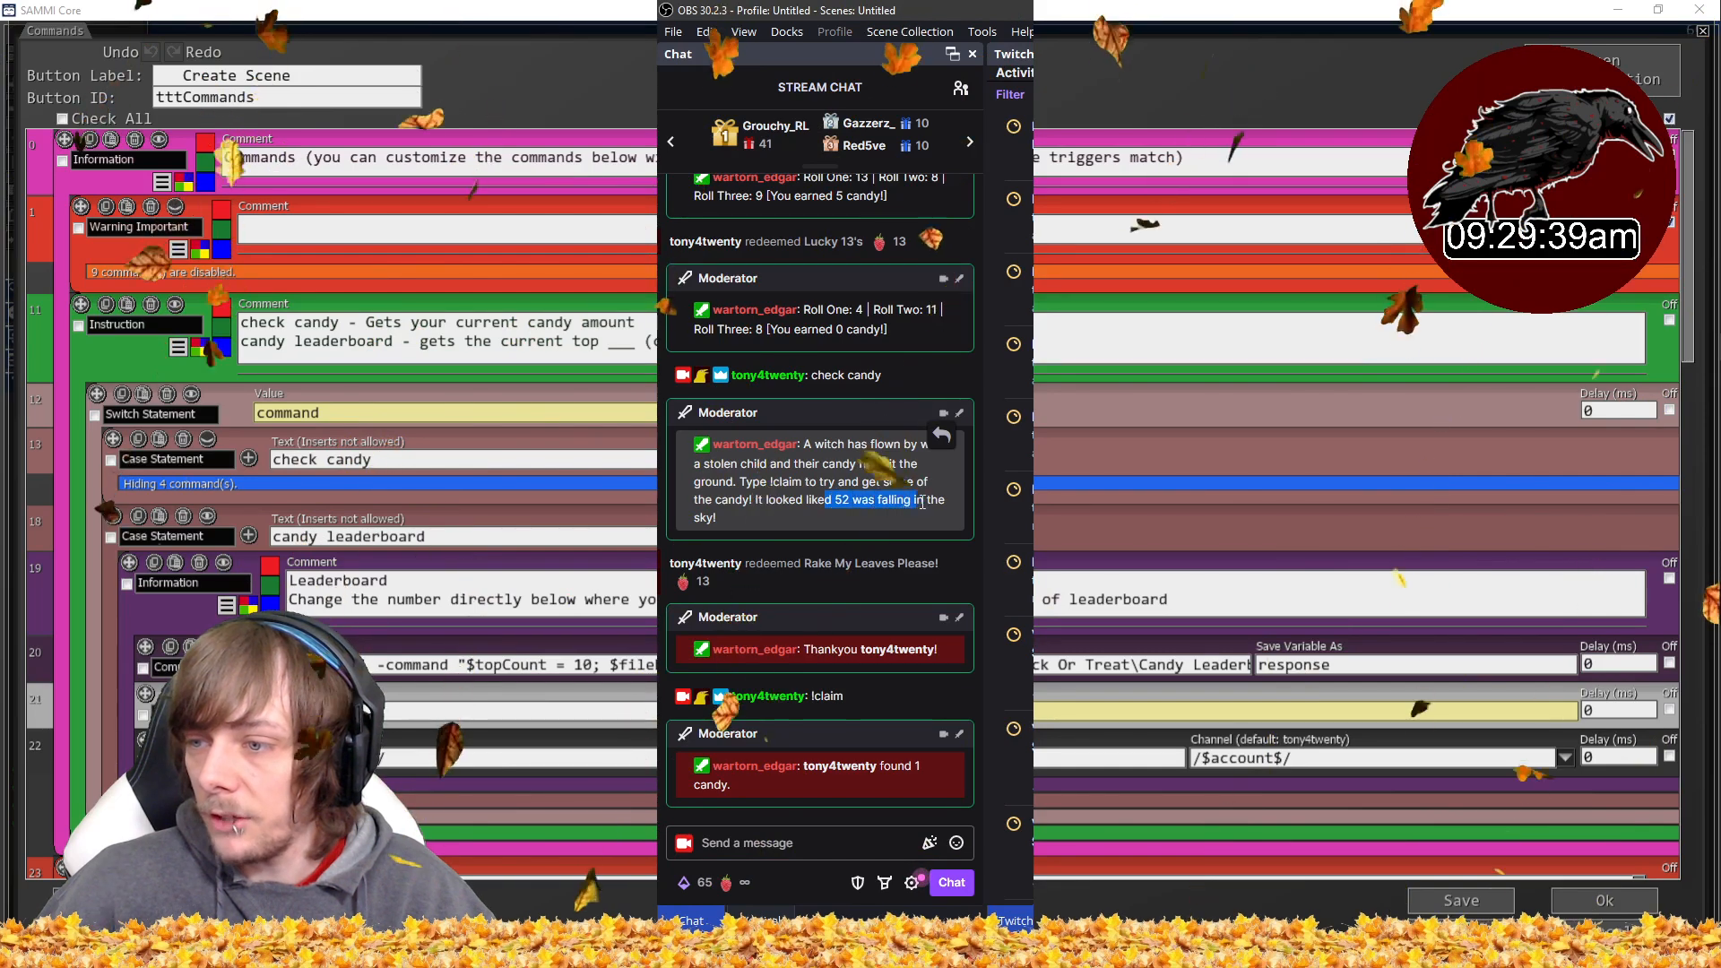
left_click_drag(852, 779, 811, 765)
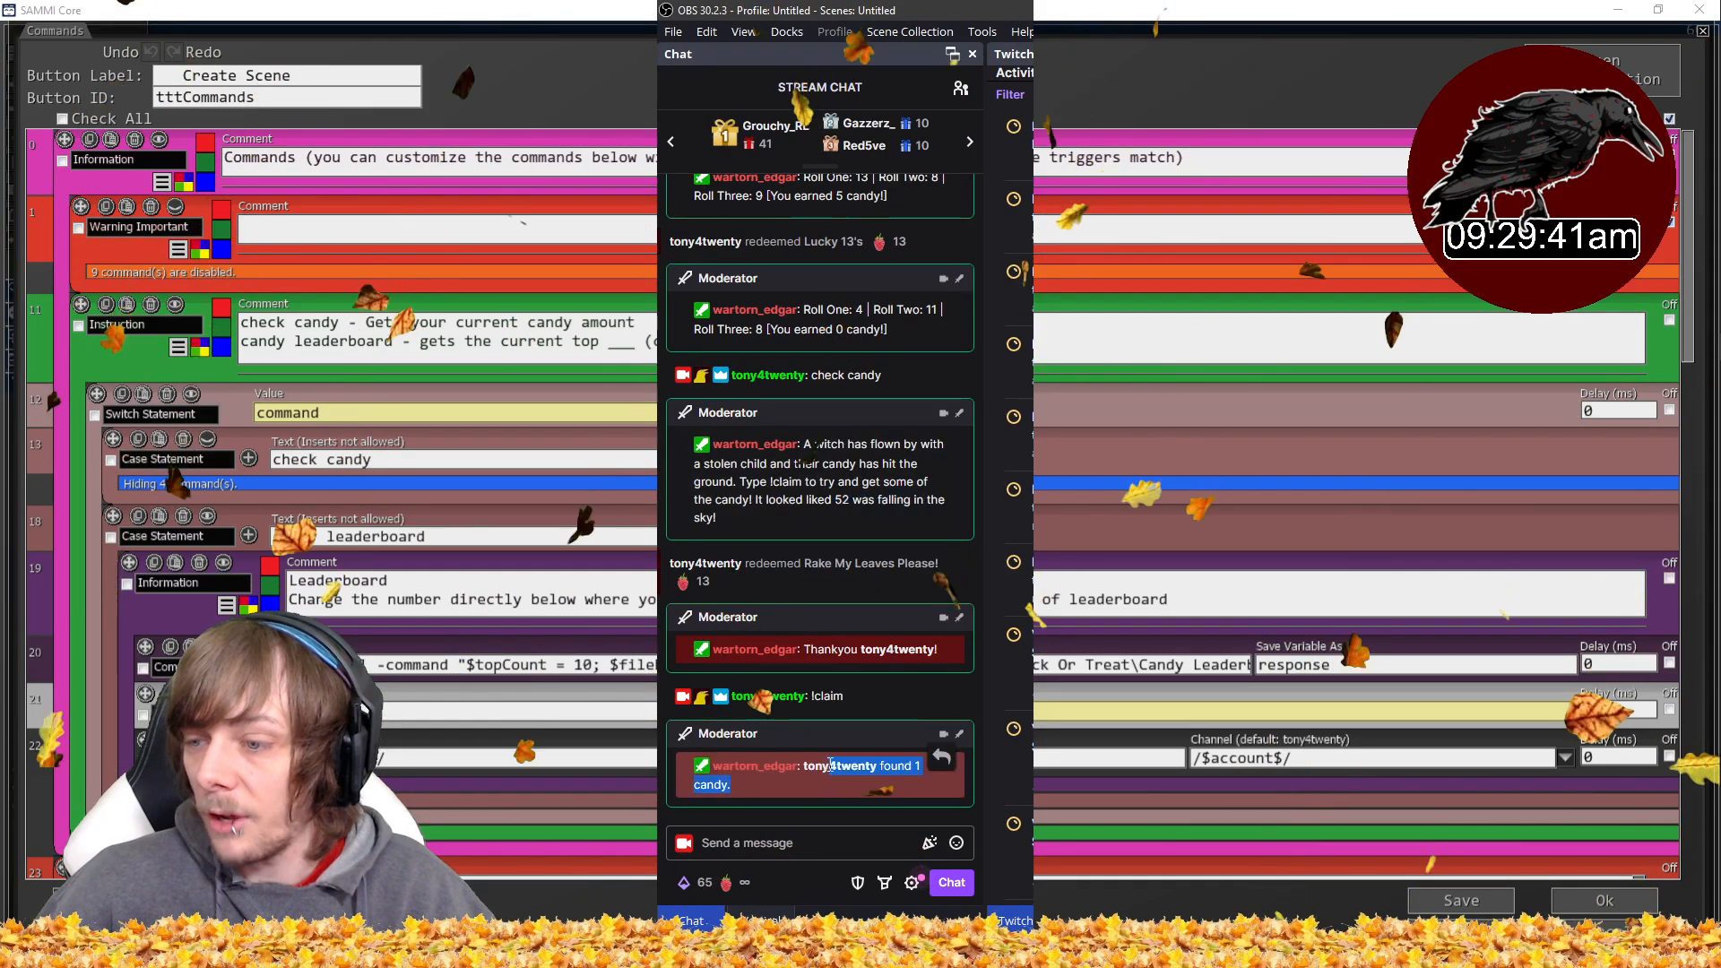
left_click(819, 776)
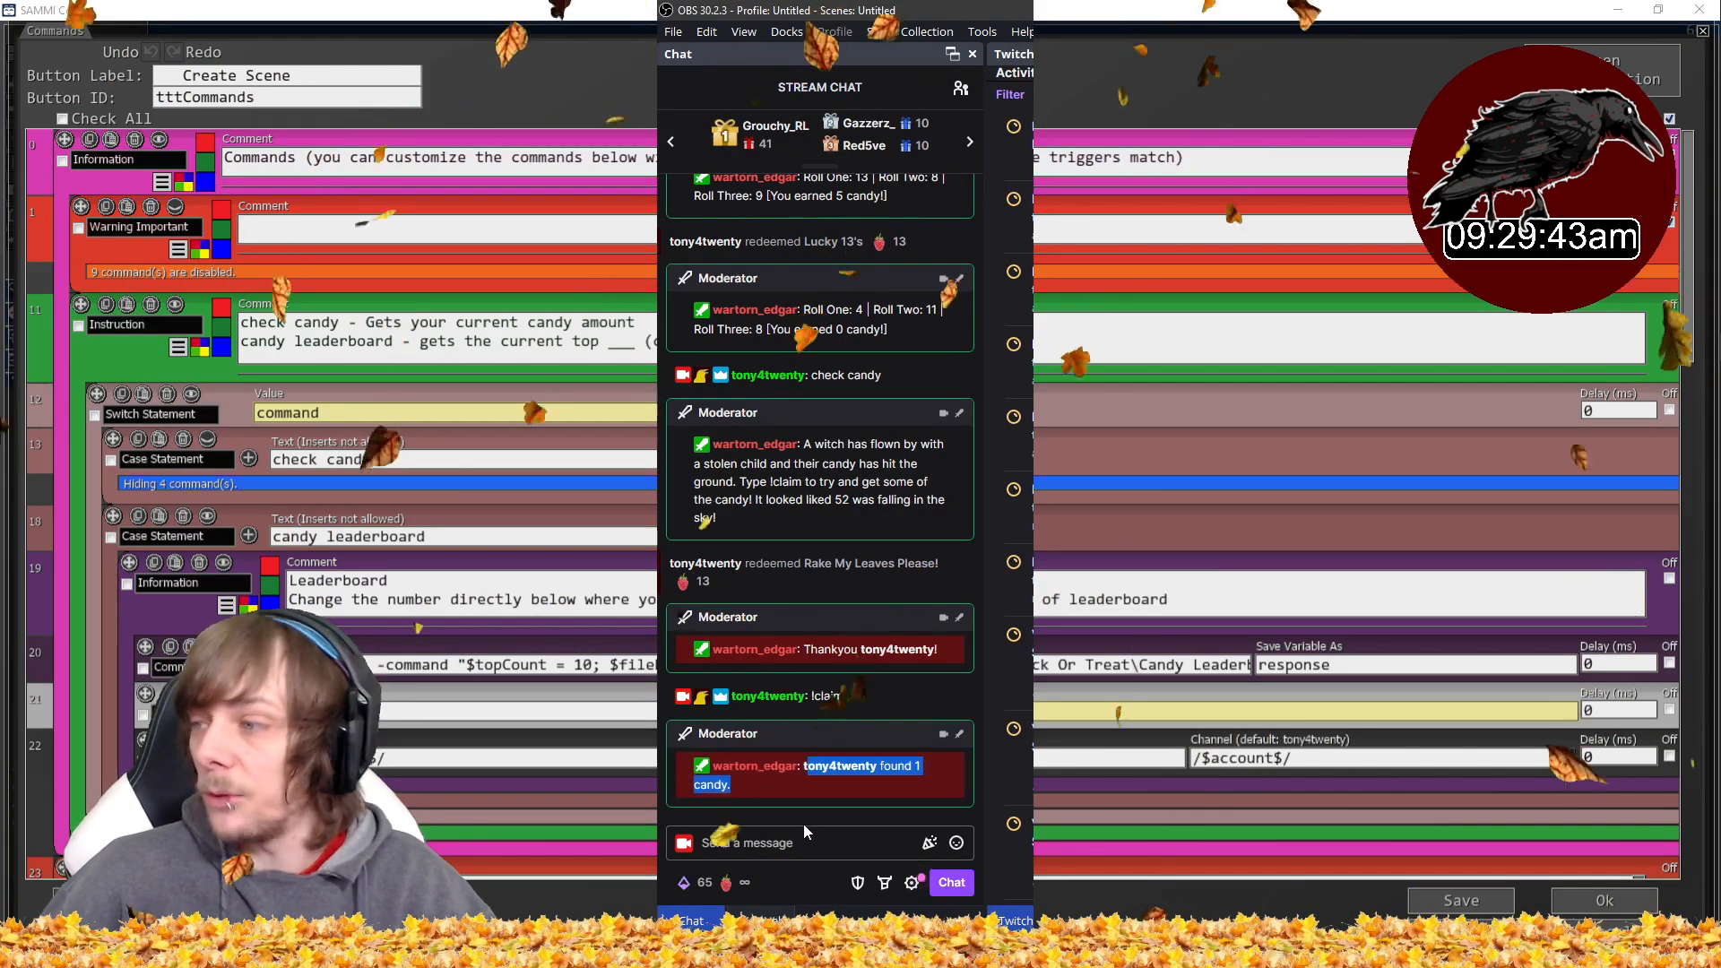
left_click(787, 837)
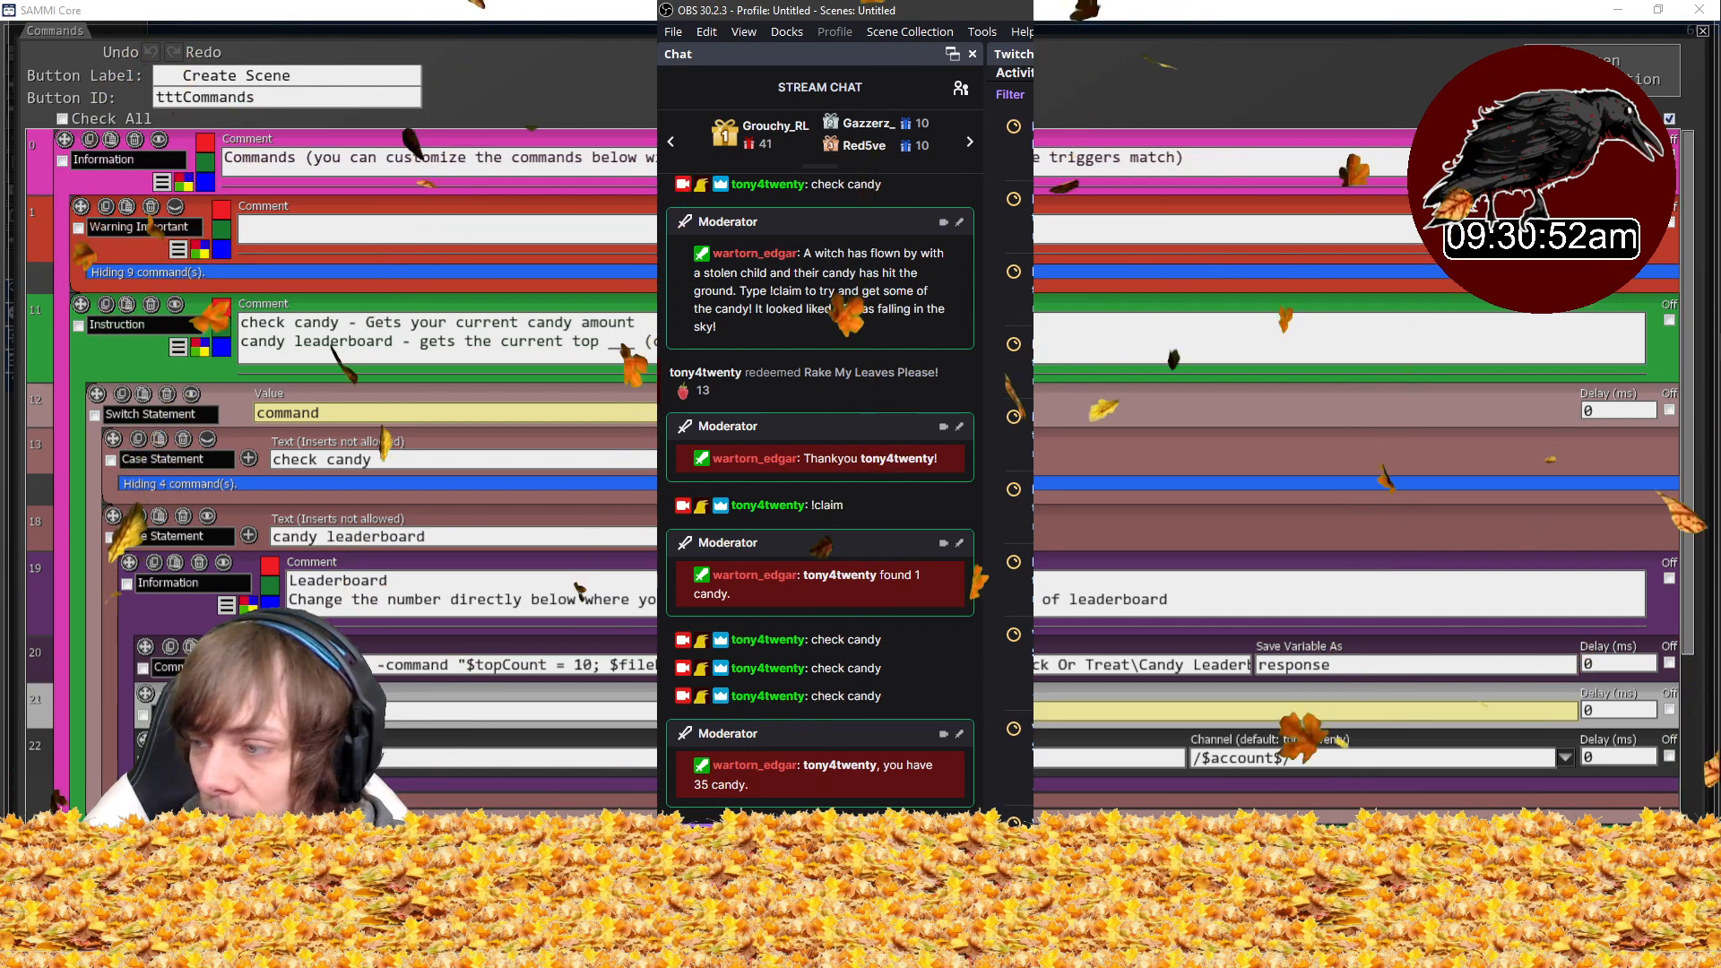
- Redeem the Steal Candy from Kids channel point reward
left_click(699, 879)
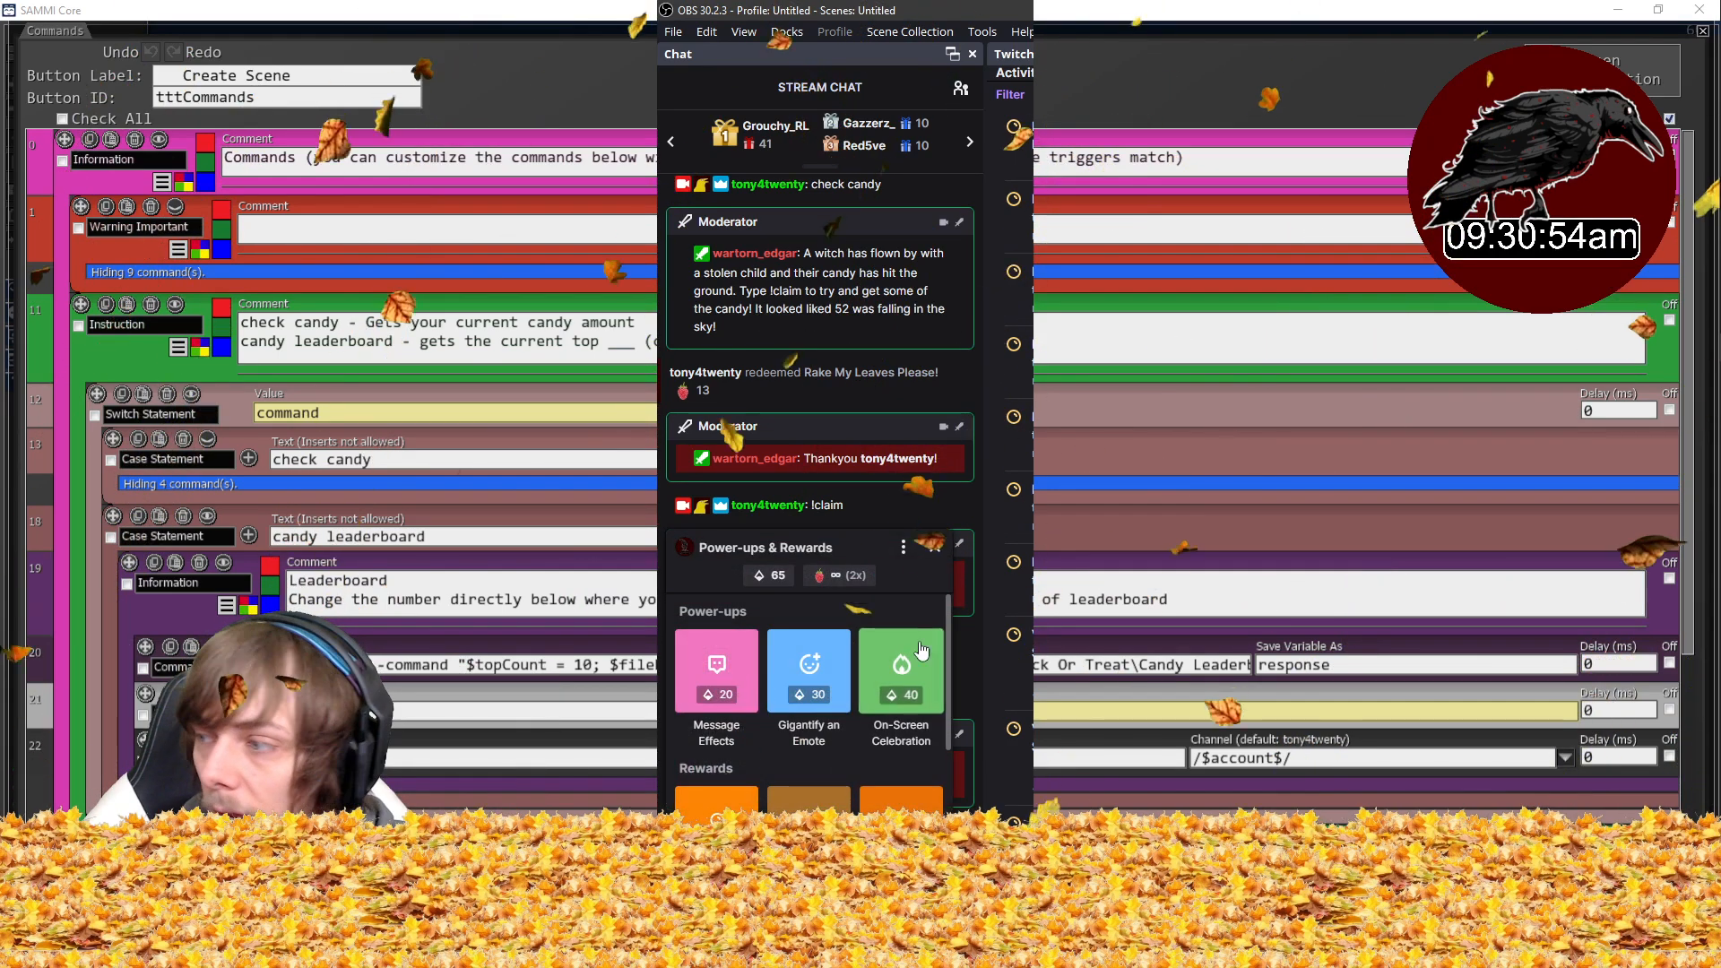
scroll(794, 773, "down", 3)
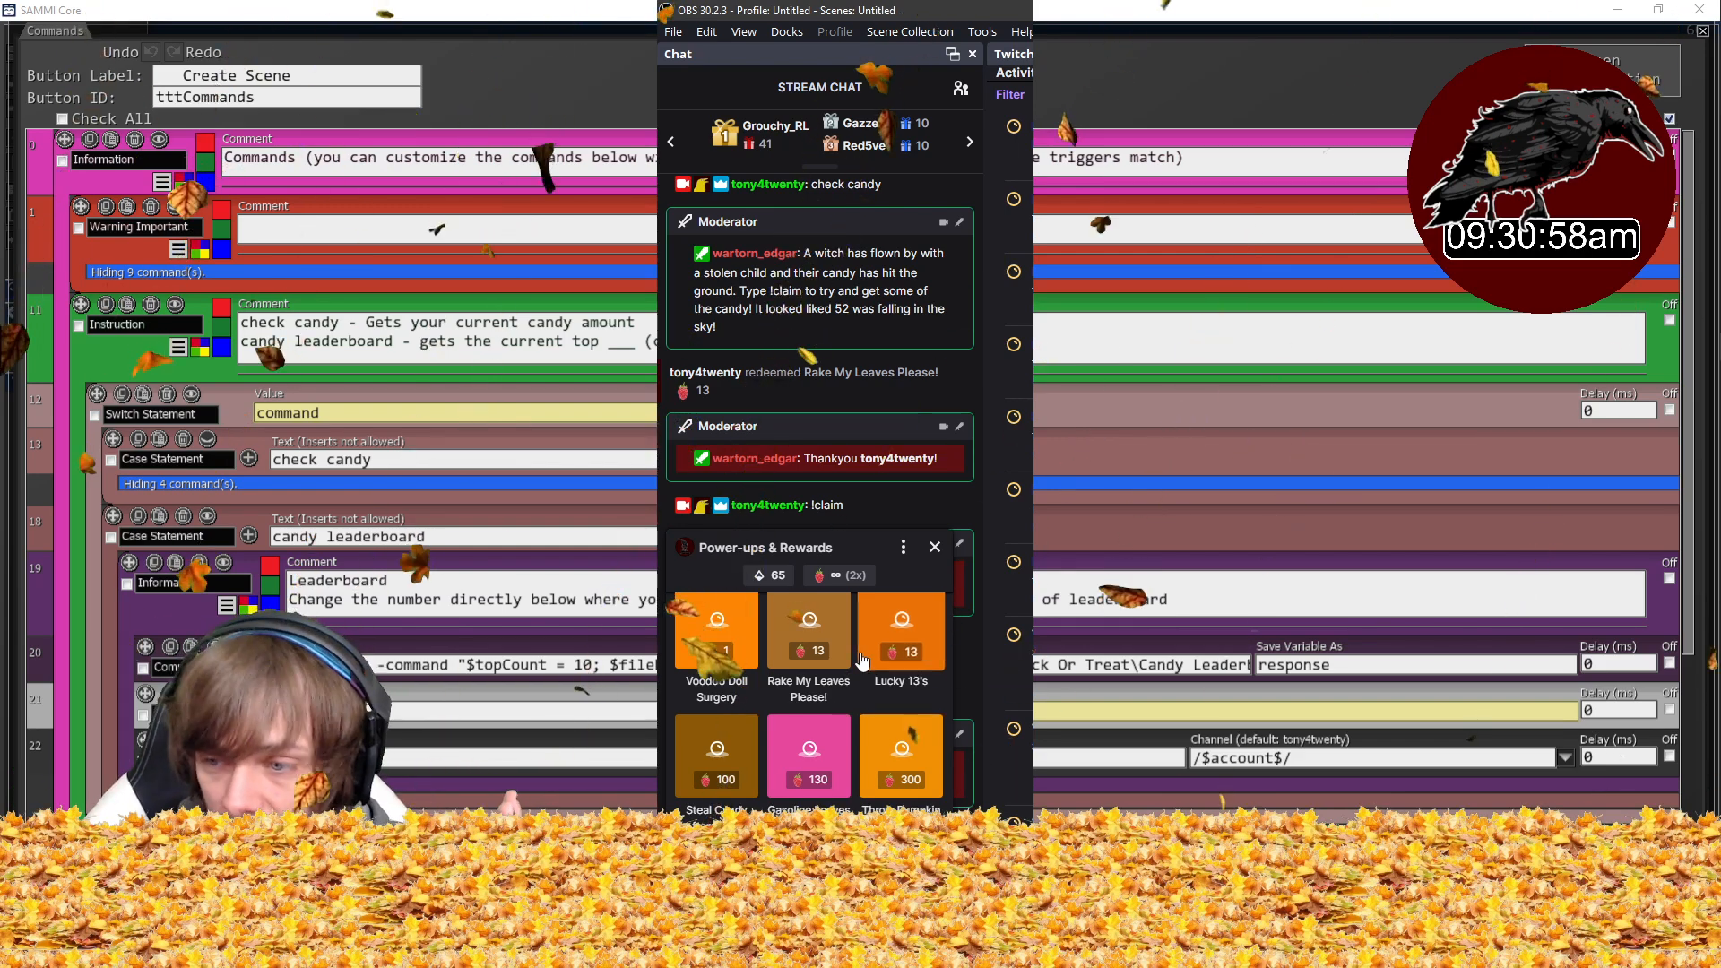
left_click(722, 763)
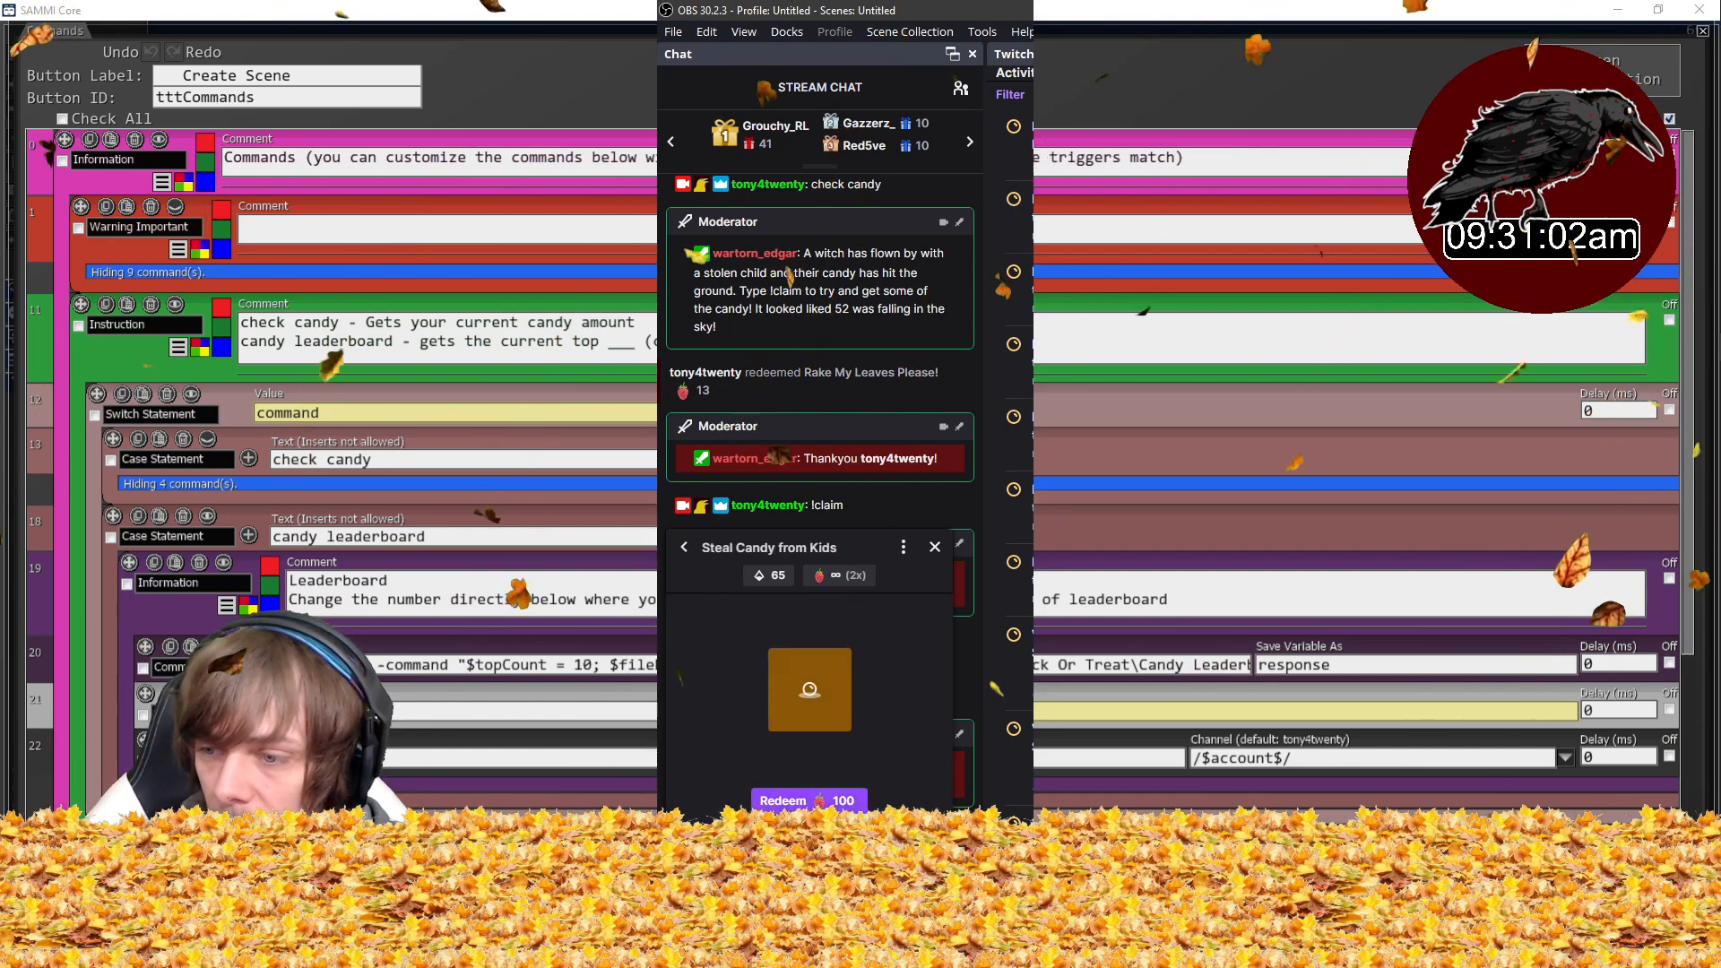
left_click(810, 801)
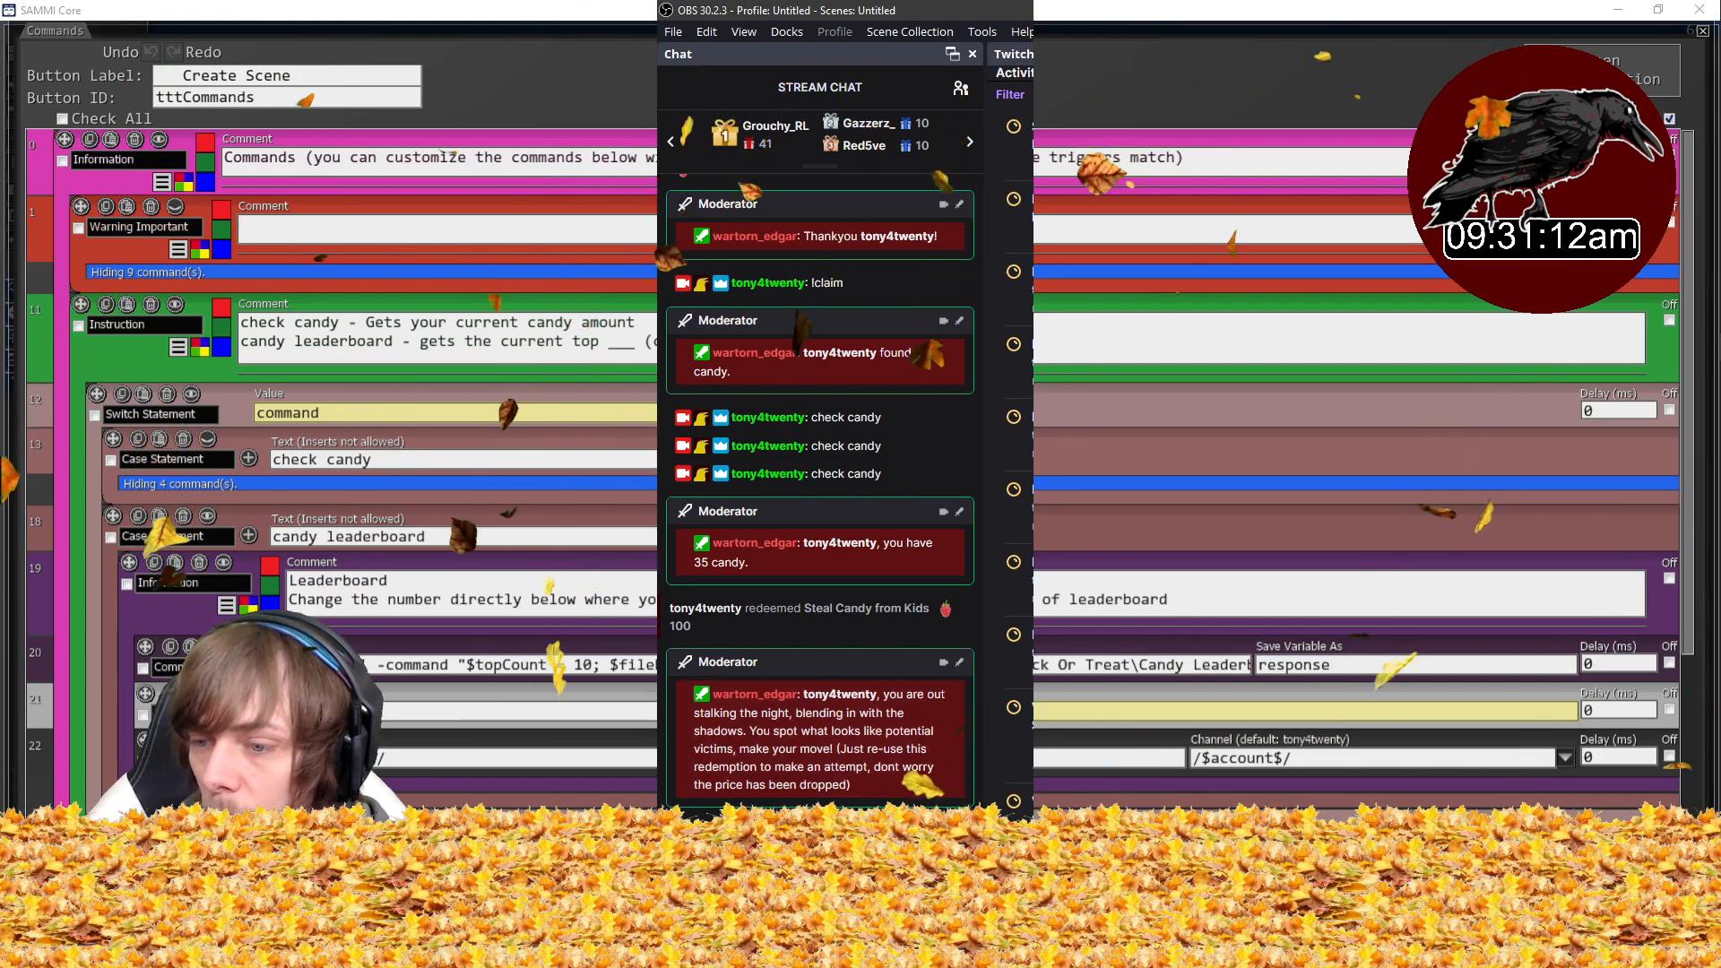
- Redeem the Steal Candy from Kids reward twice more to continue the stealing sequence
left_click(704, 885)
scroll(874, 722, "down", 2)
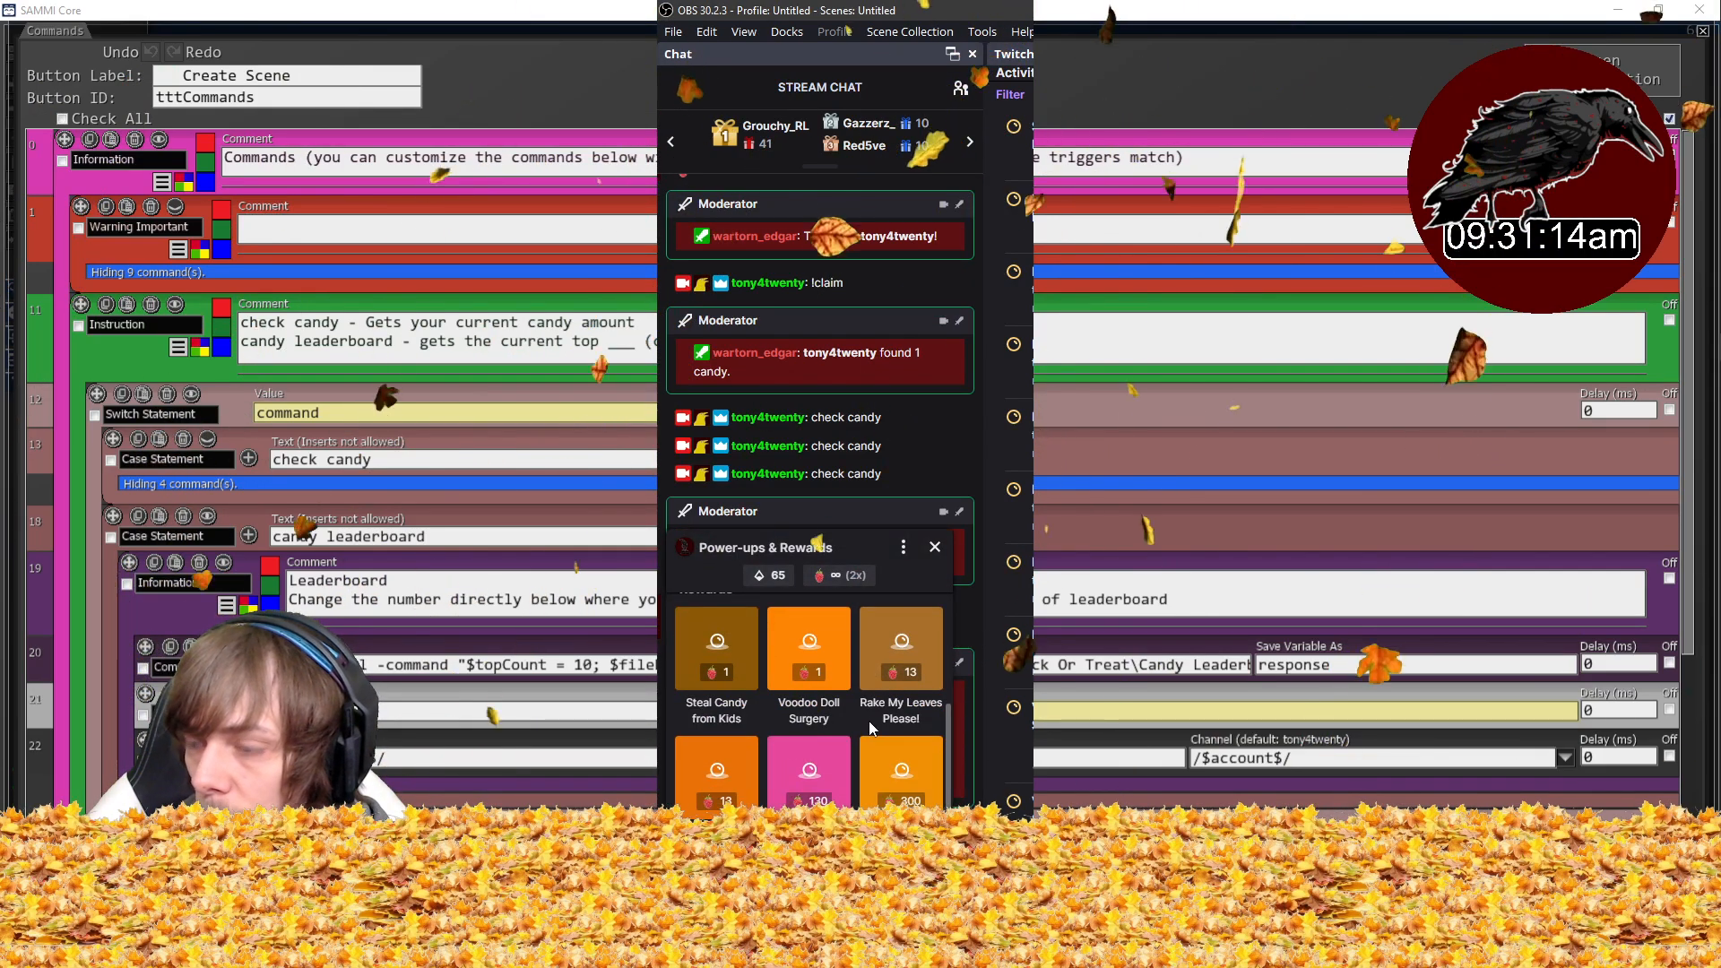
left_click(713, 665)
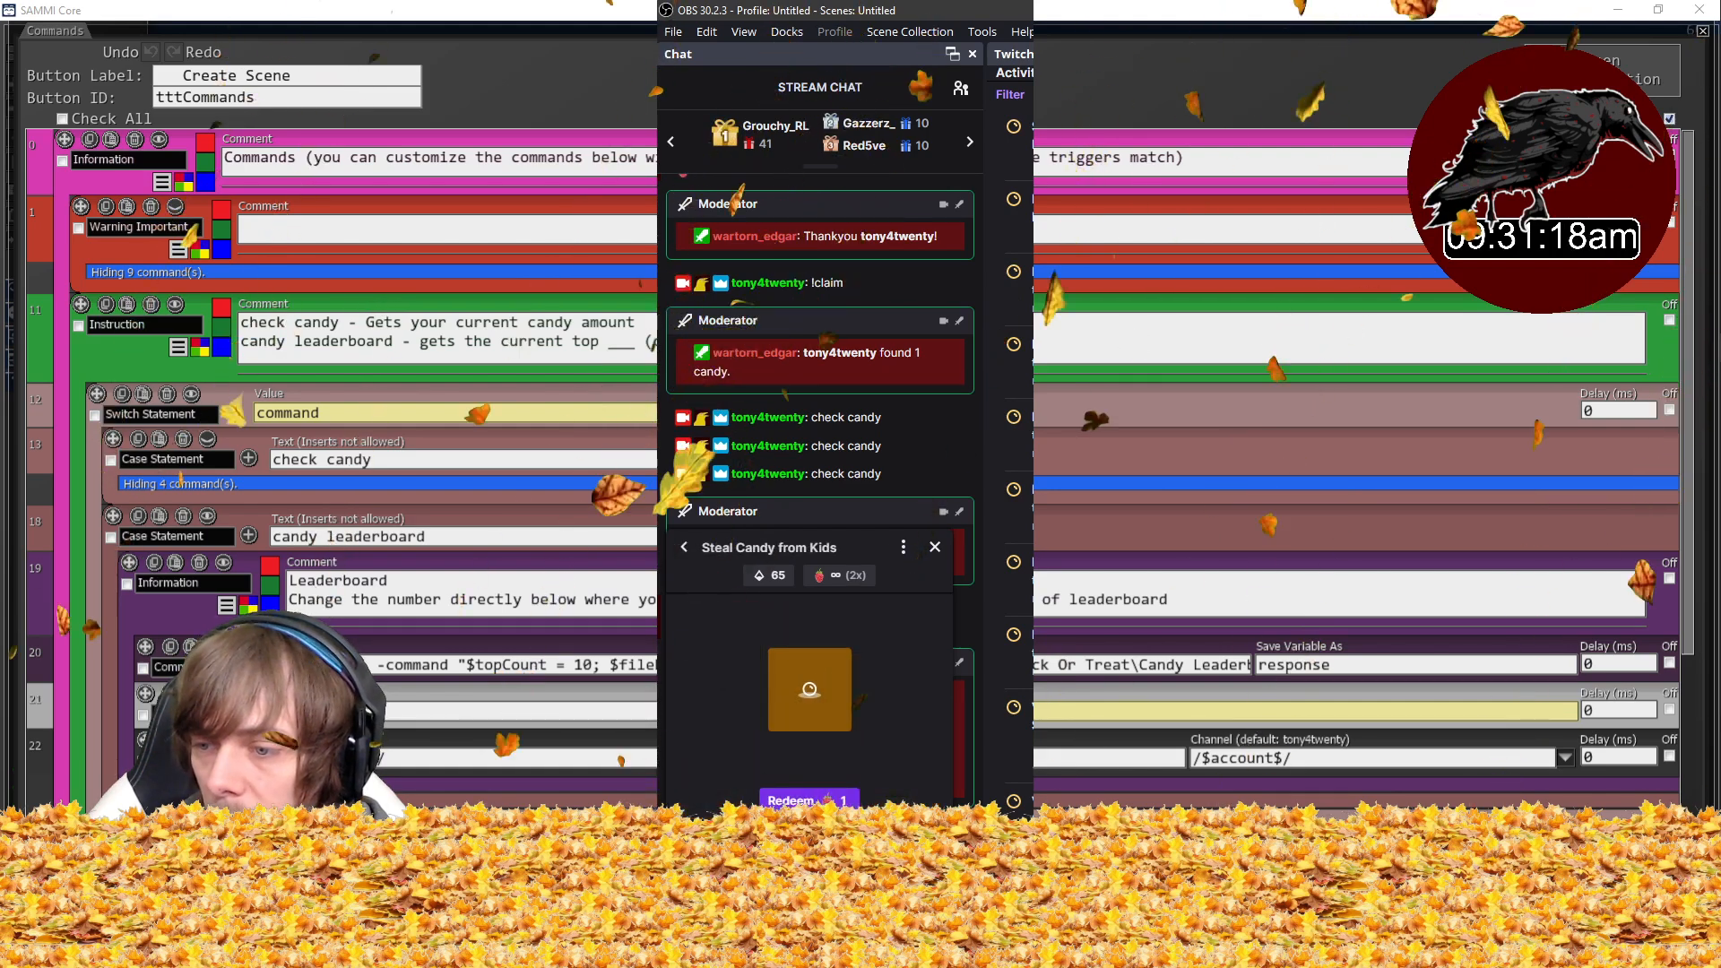
left_click(809, 801)
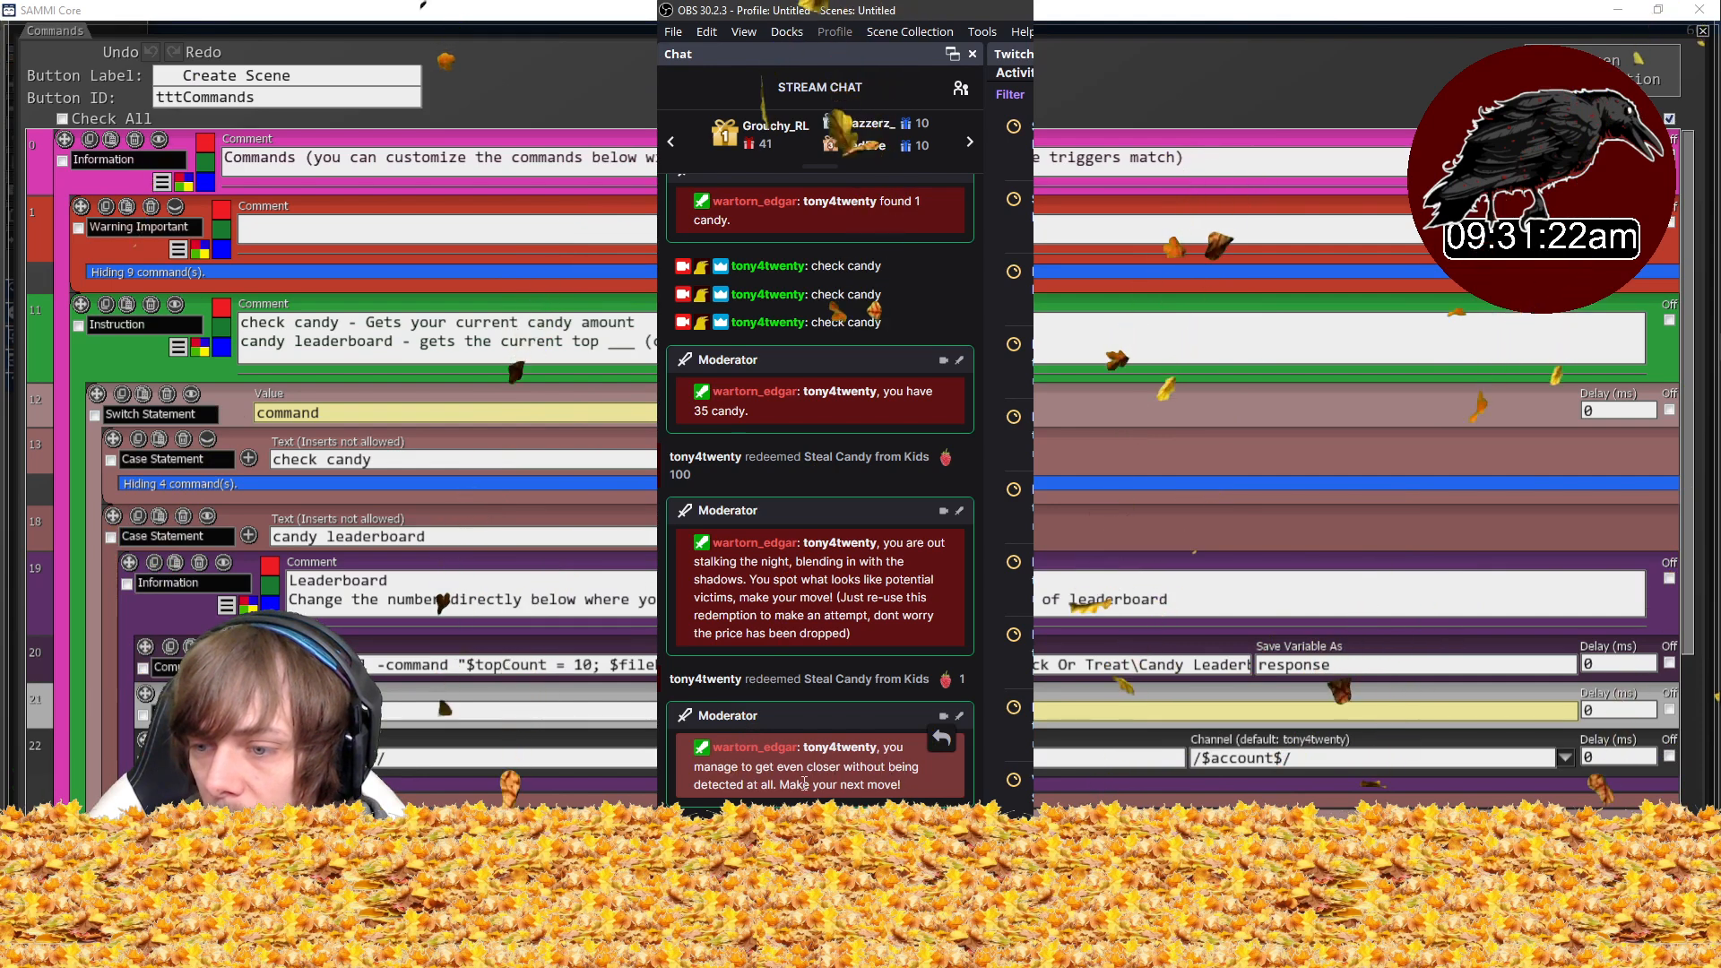
left_click(883, 801)
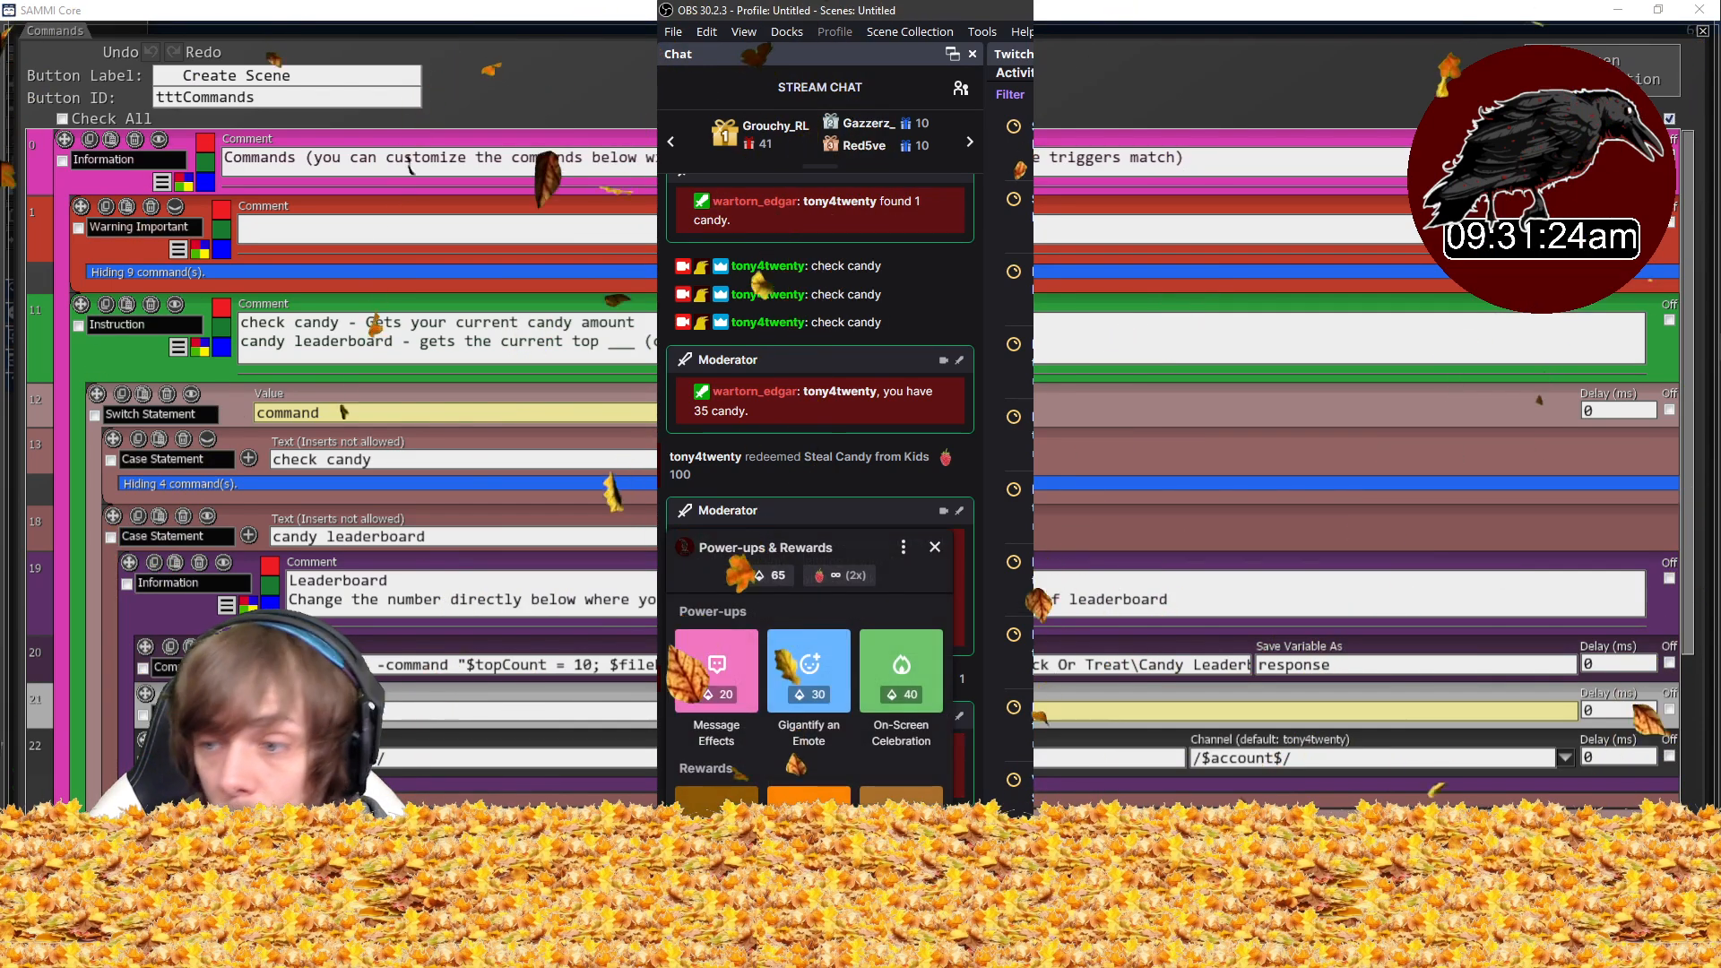
scroll(796, 737, "down", 3)
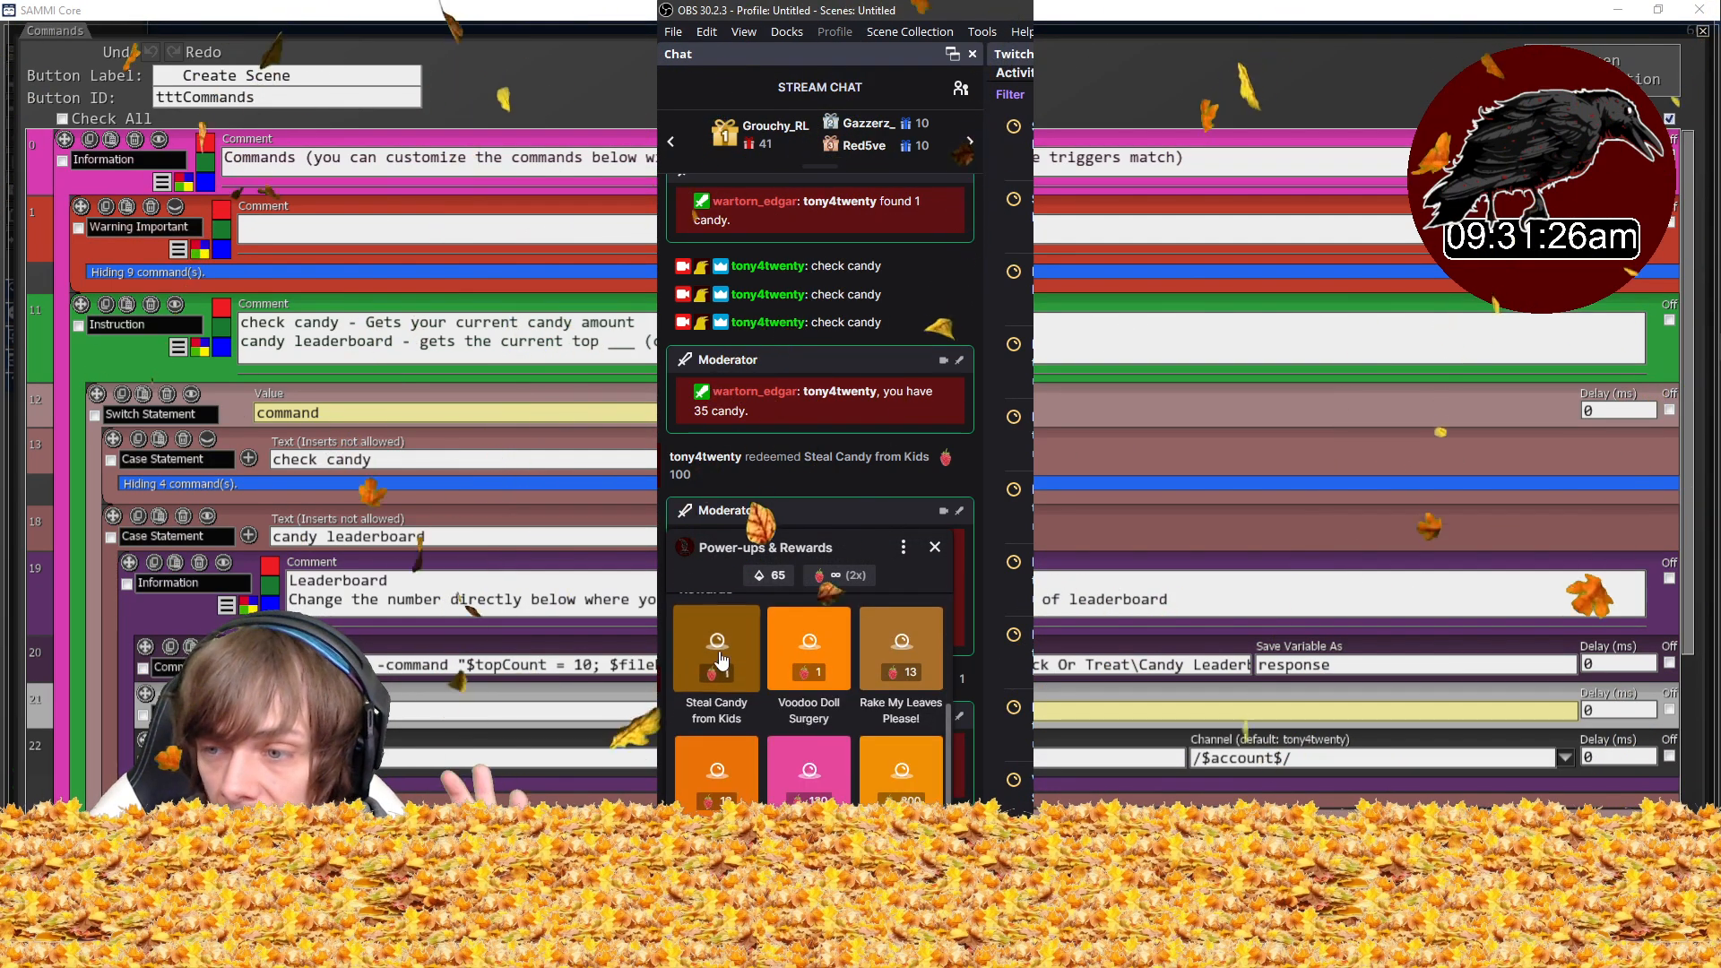
left_click(796, 737)
left_click(809, 798)
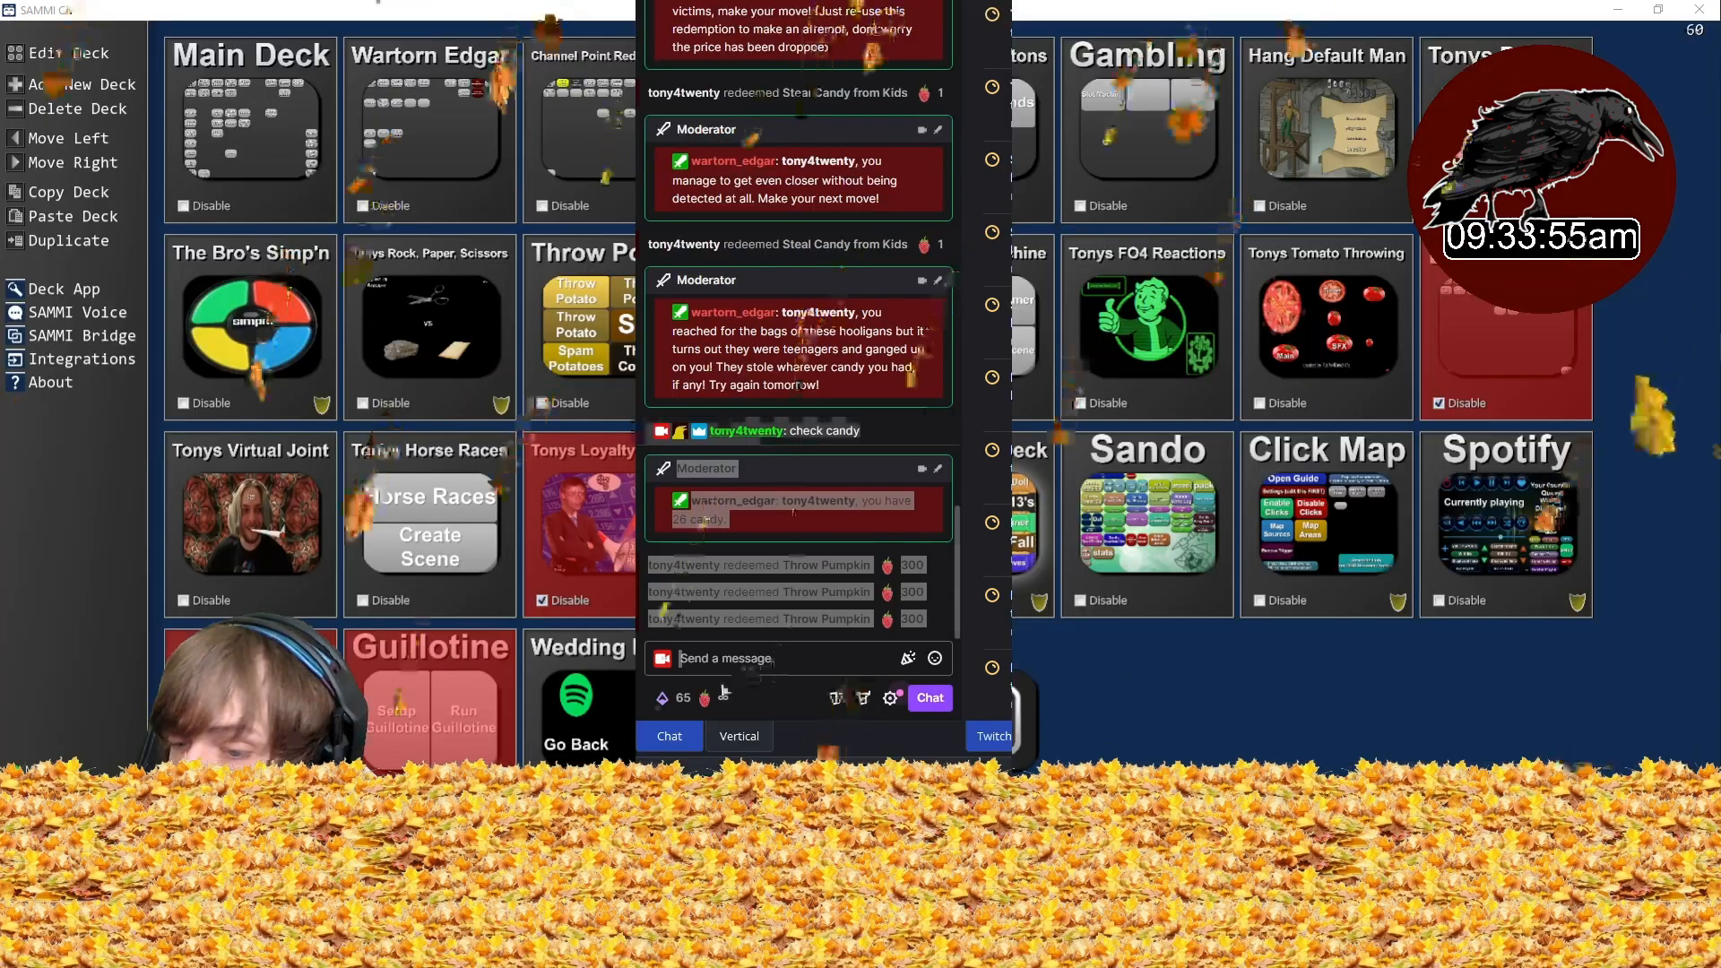
- Redeem the Steal Candy from Kids channel point reward once more
left_click(682, 697)
scroll(839, 546, "down", 5)
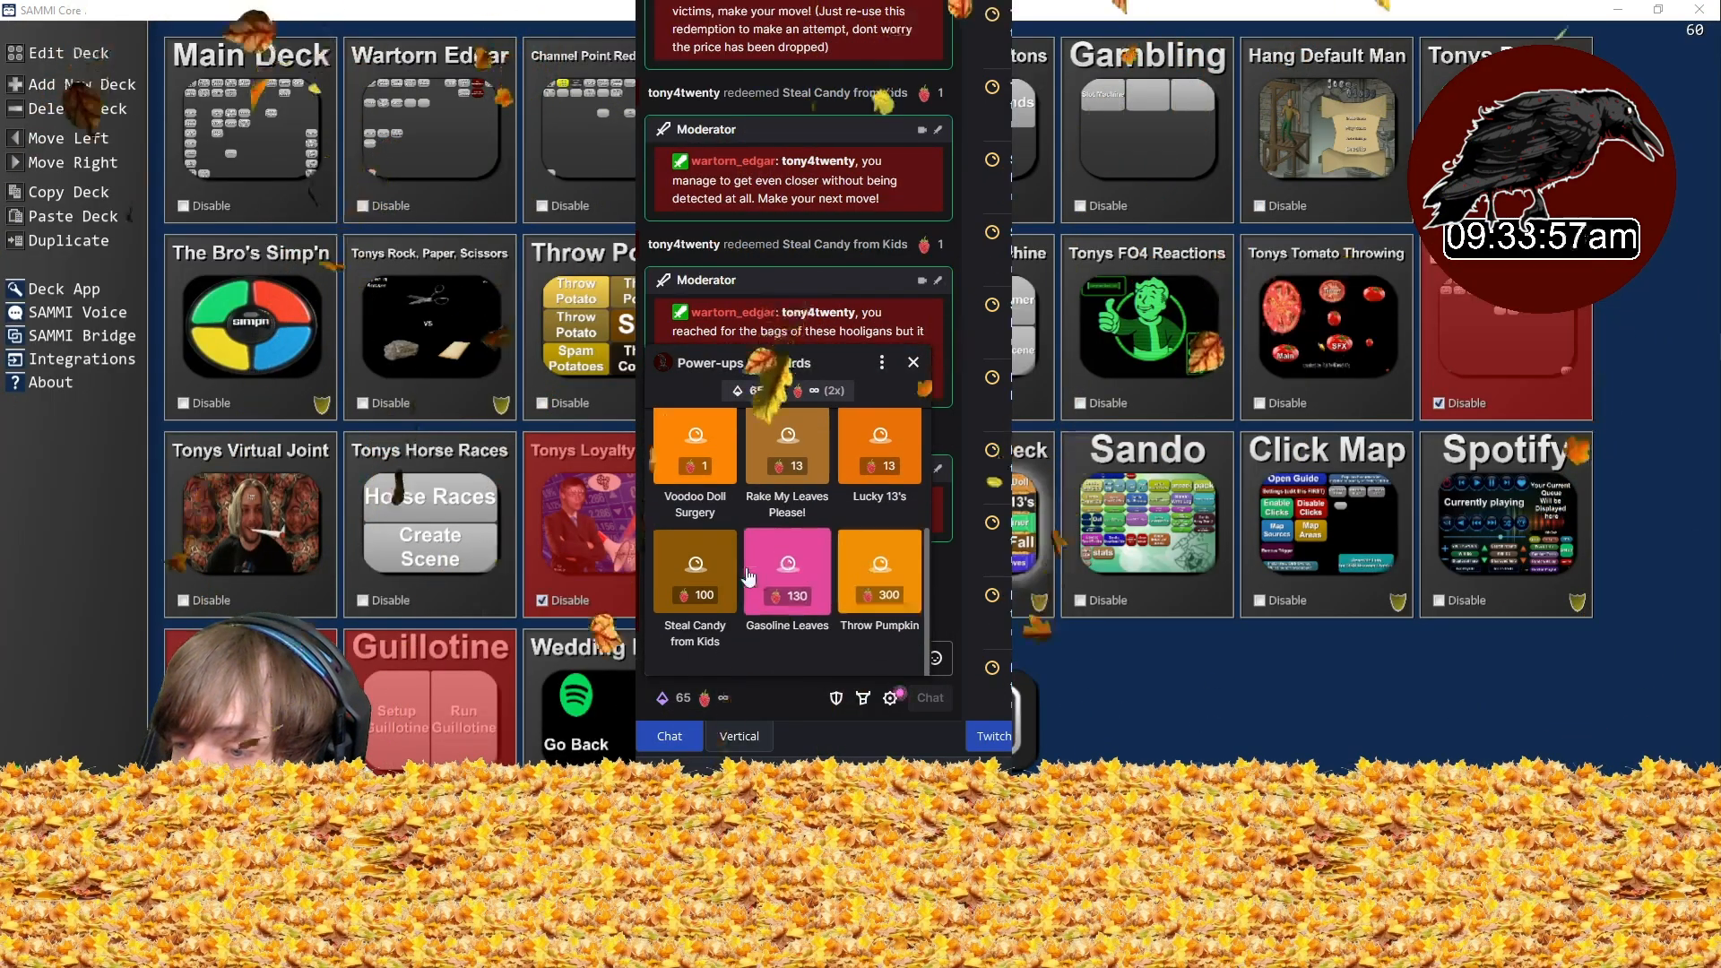
left_click(696, 596)
left_click(785, 629)
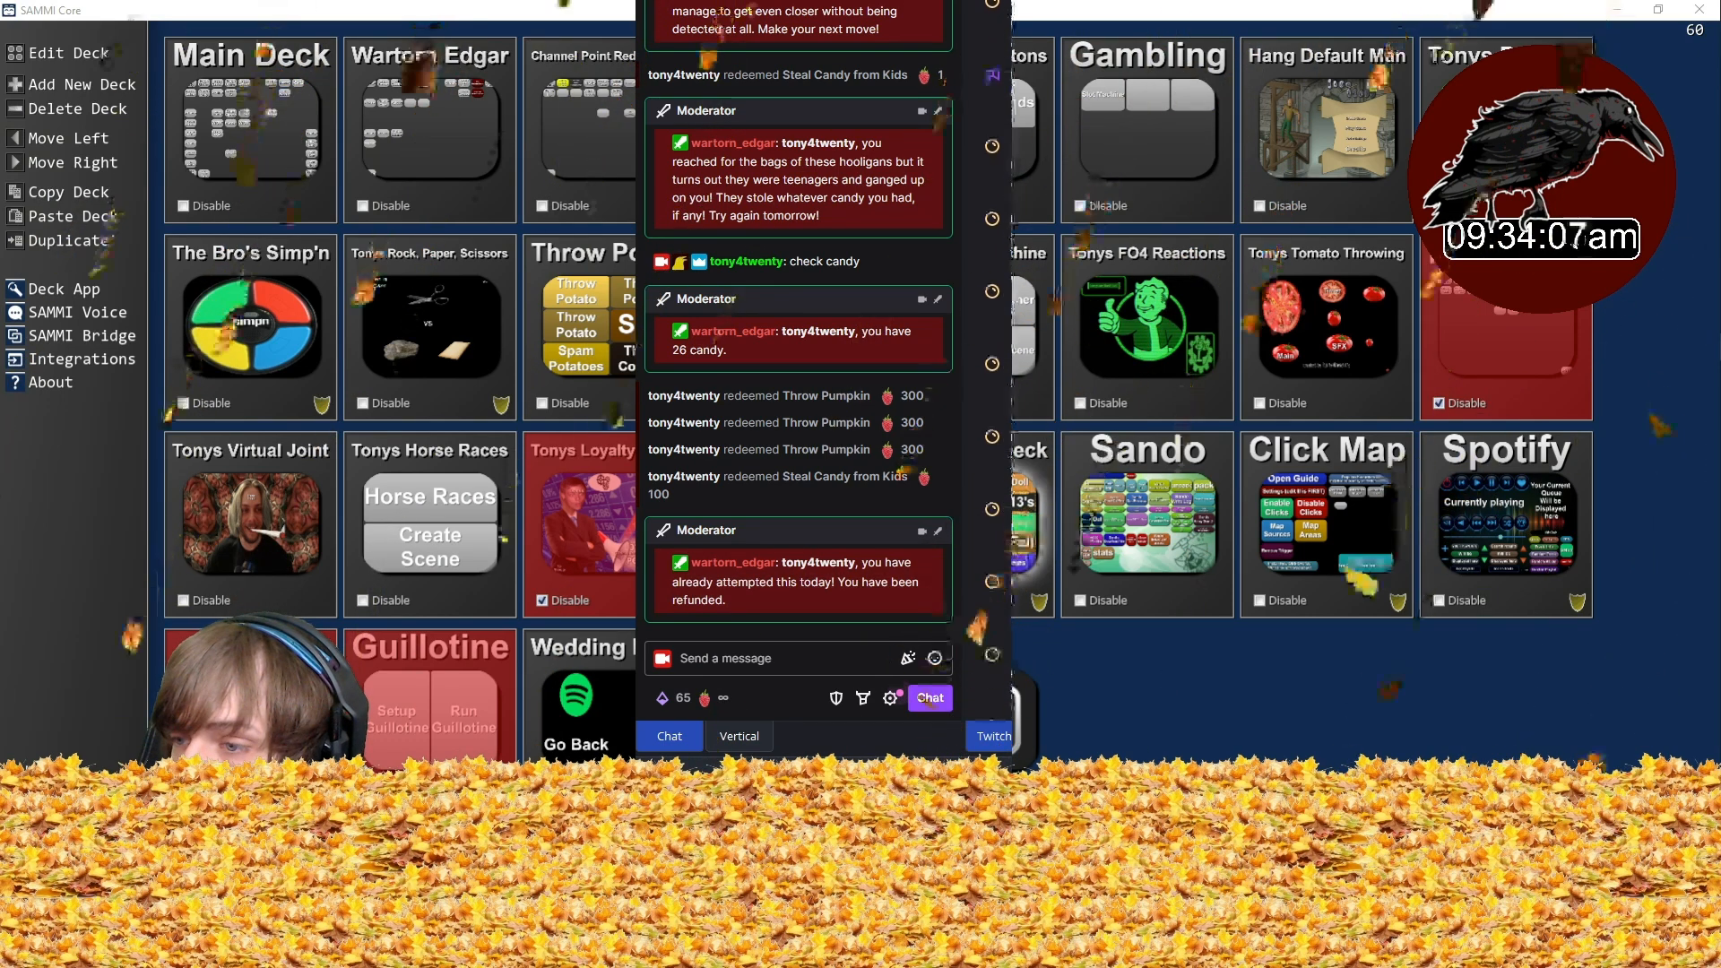
- Send "trick or treat" in the stream chat twice to test the daily candy command
left_click(776, 656)
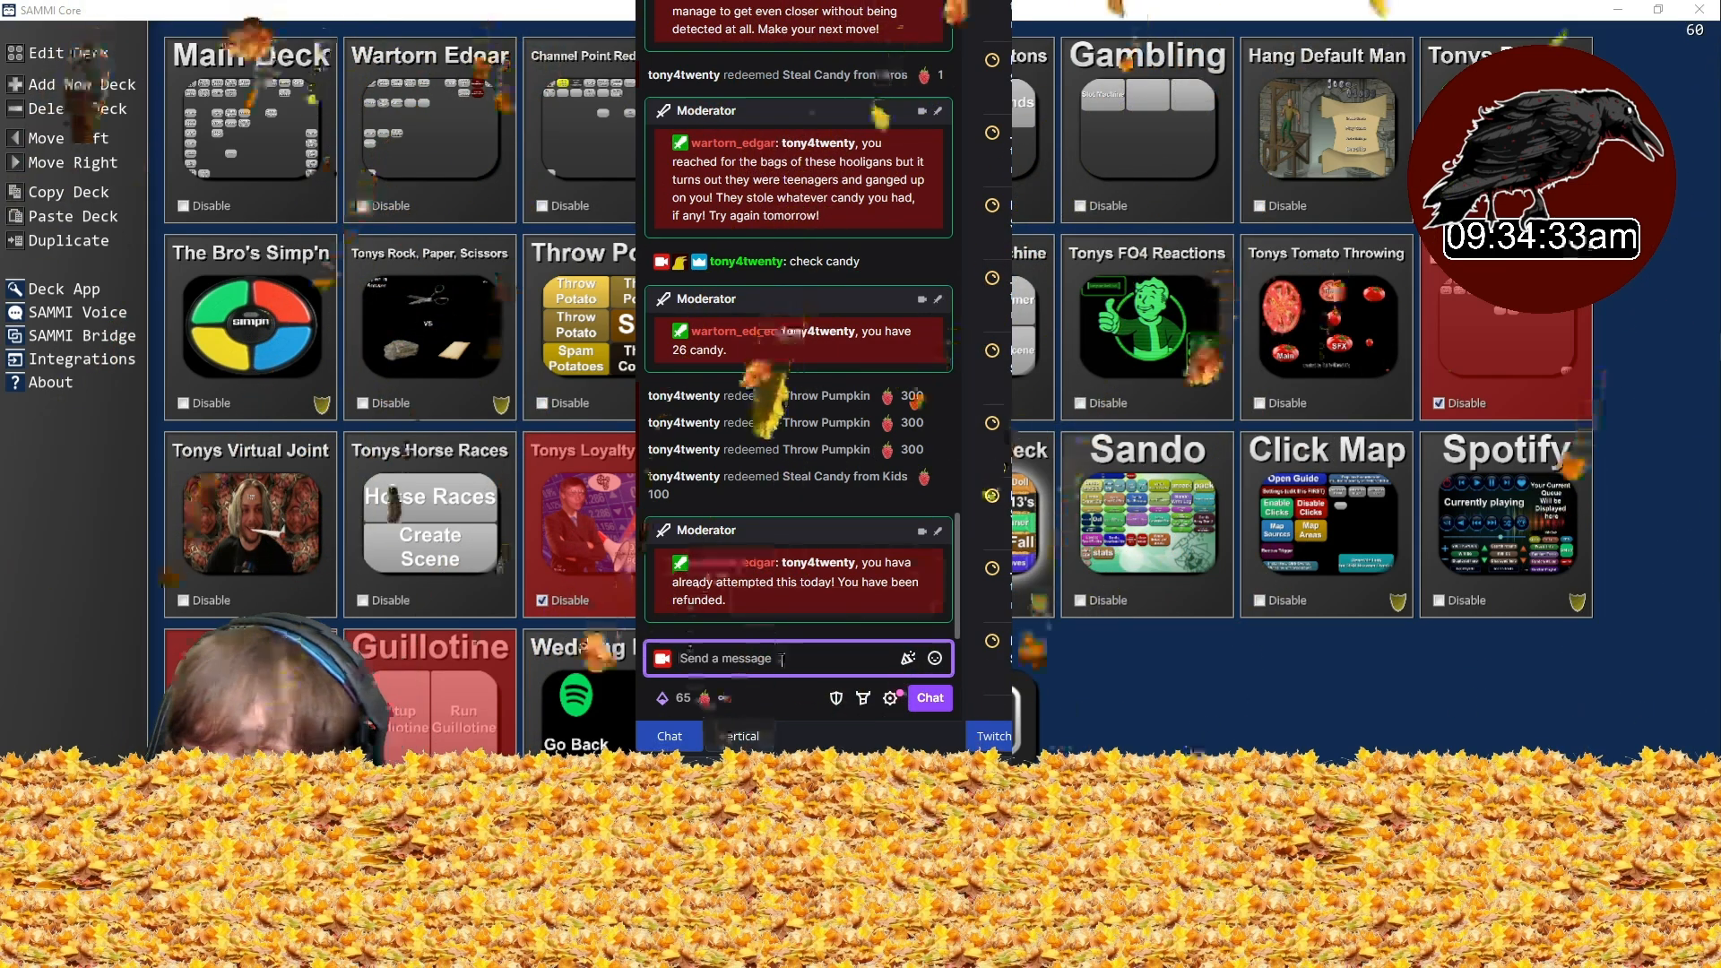
type("trick or t")
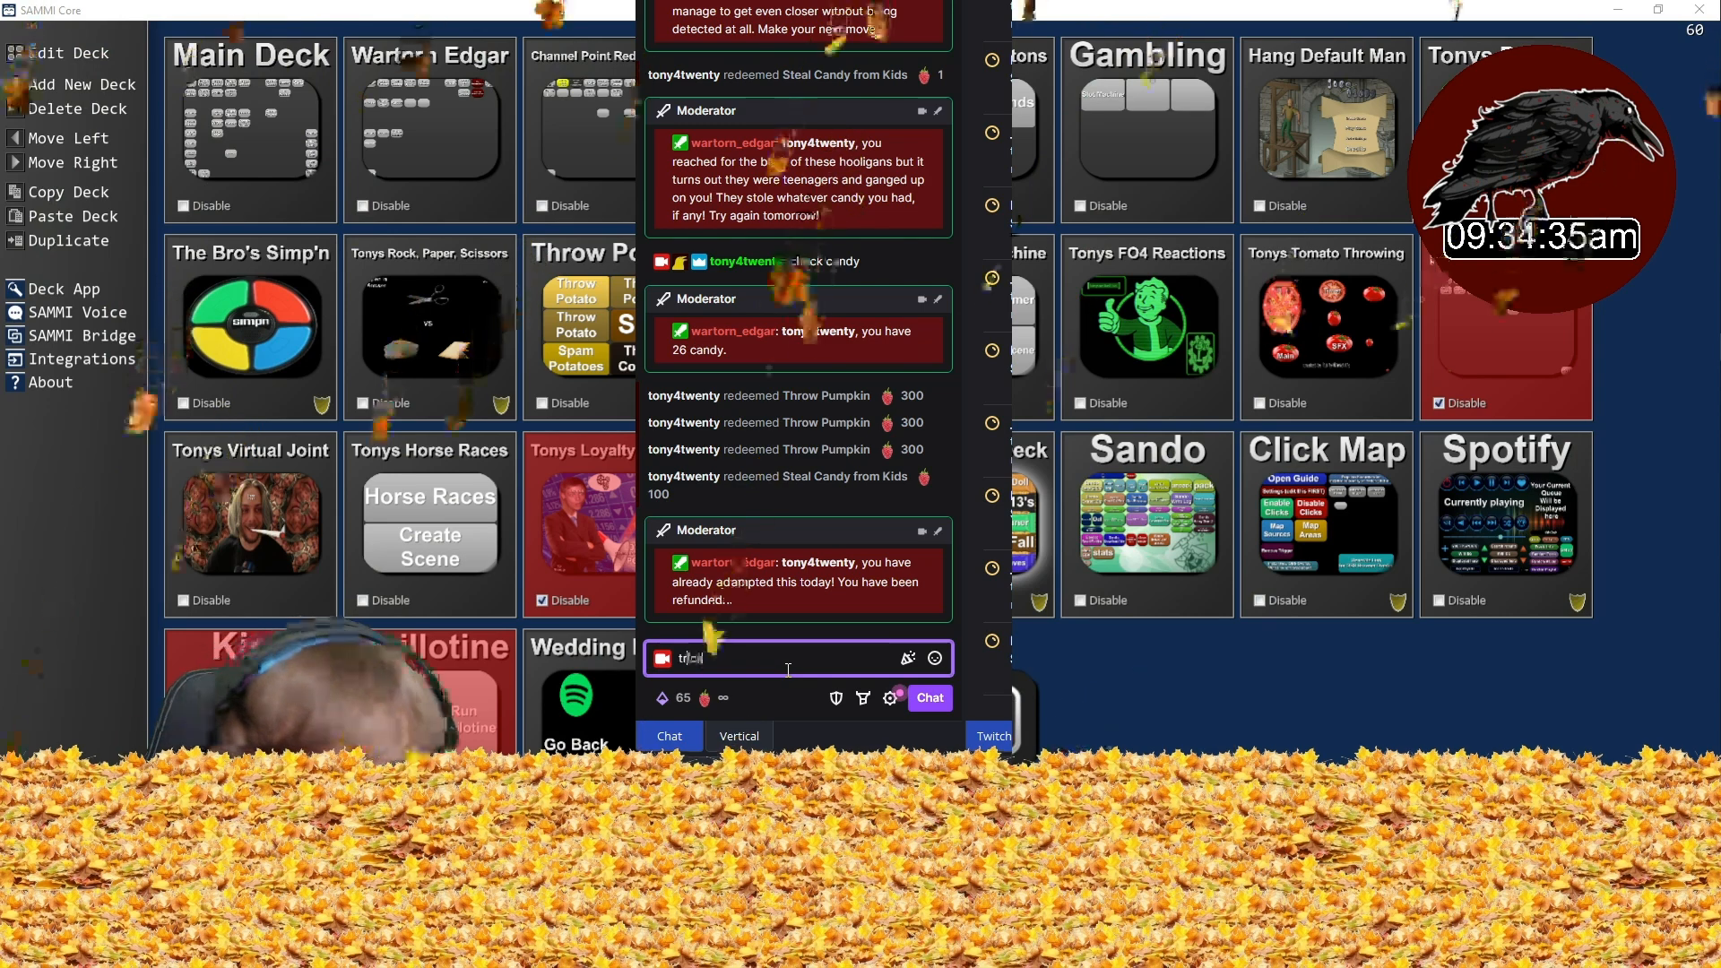
type("reat")
key("Return")
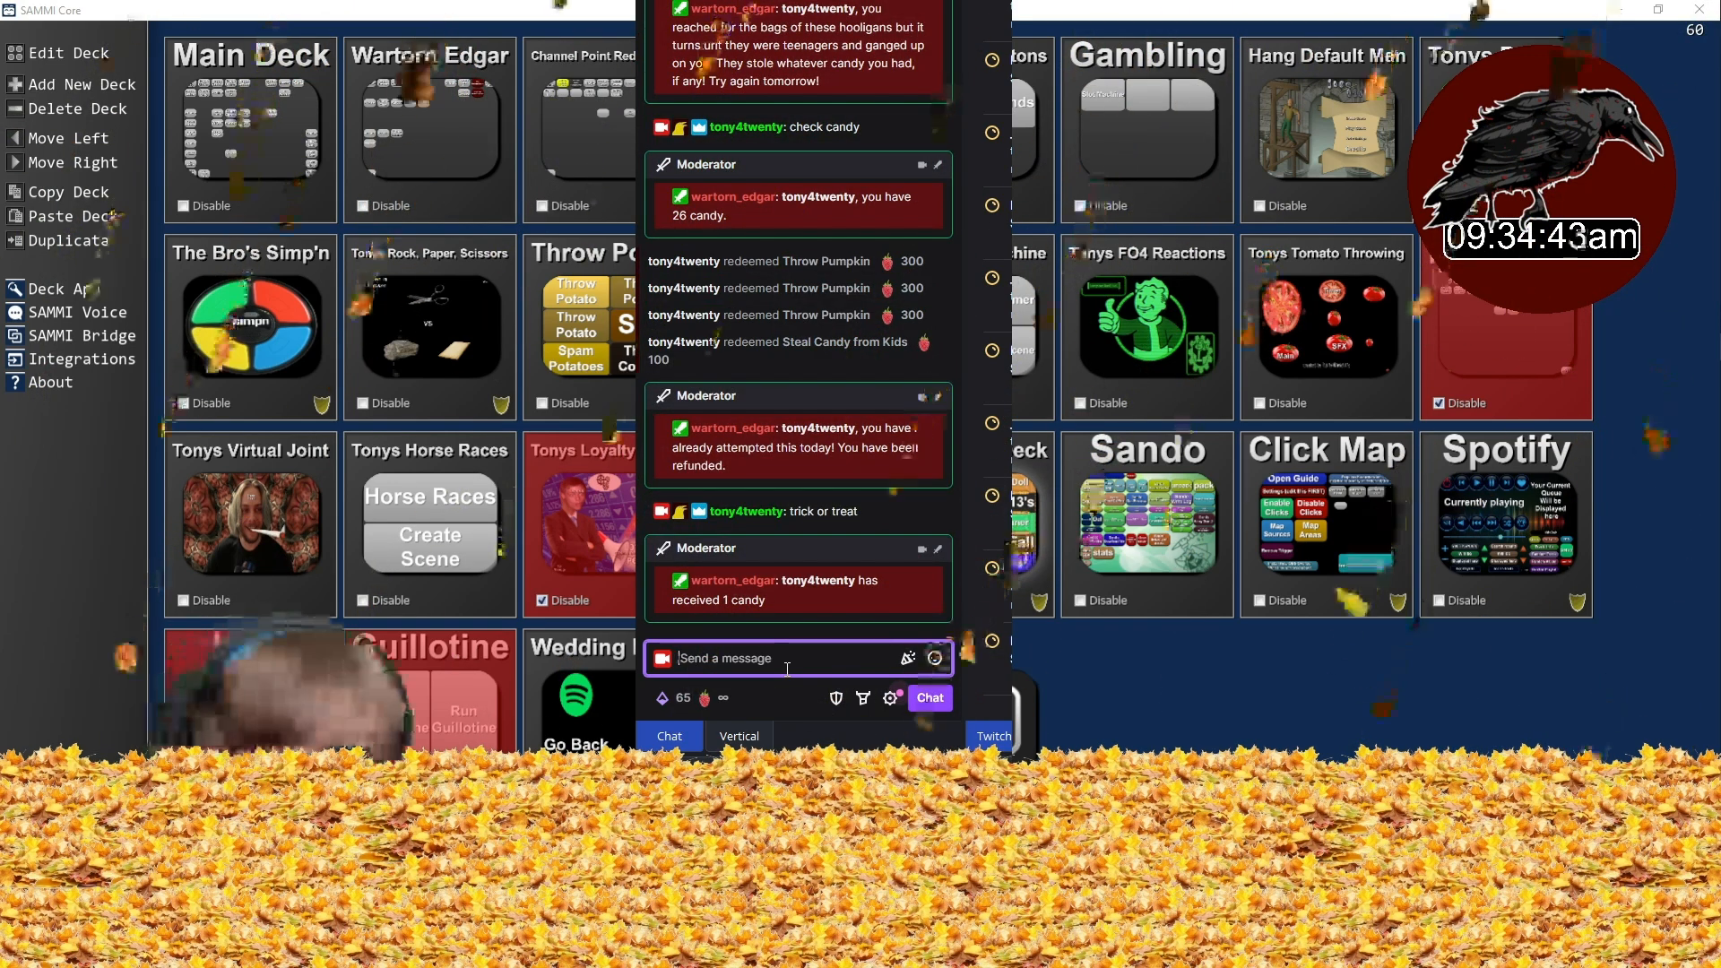
type("trick or tre")
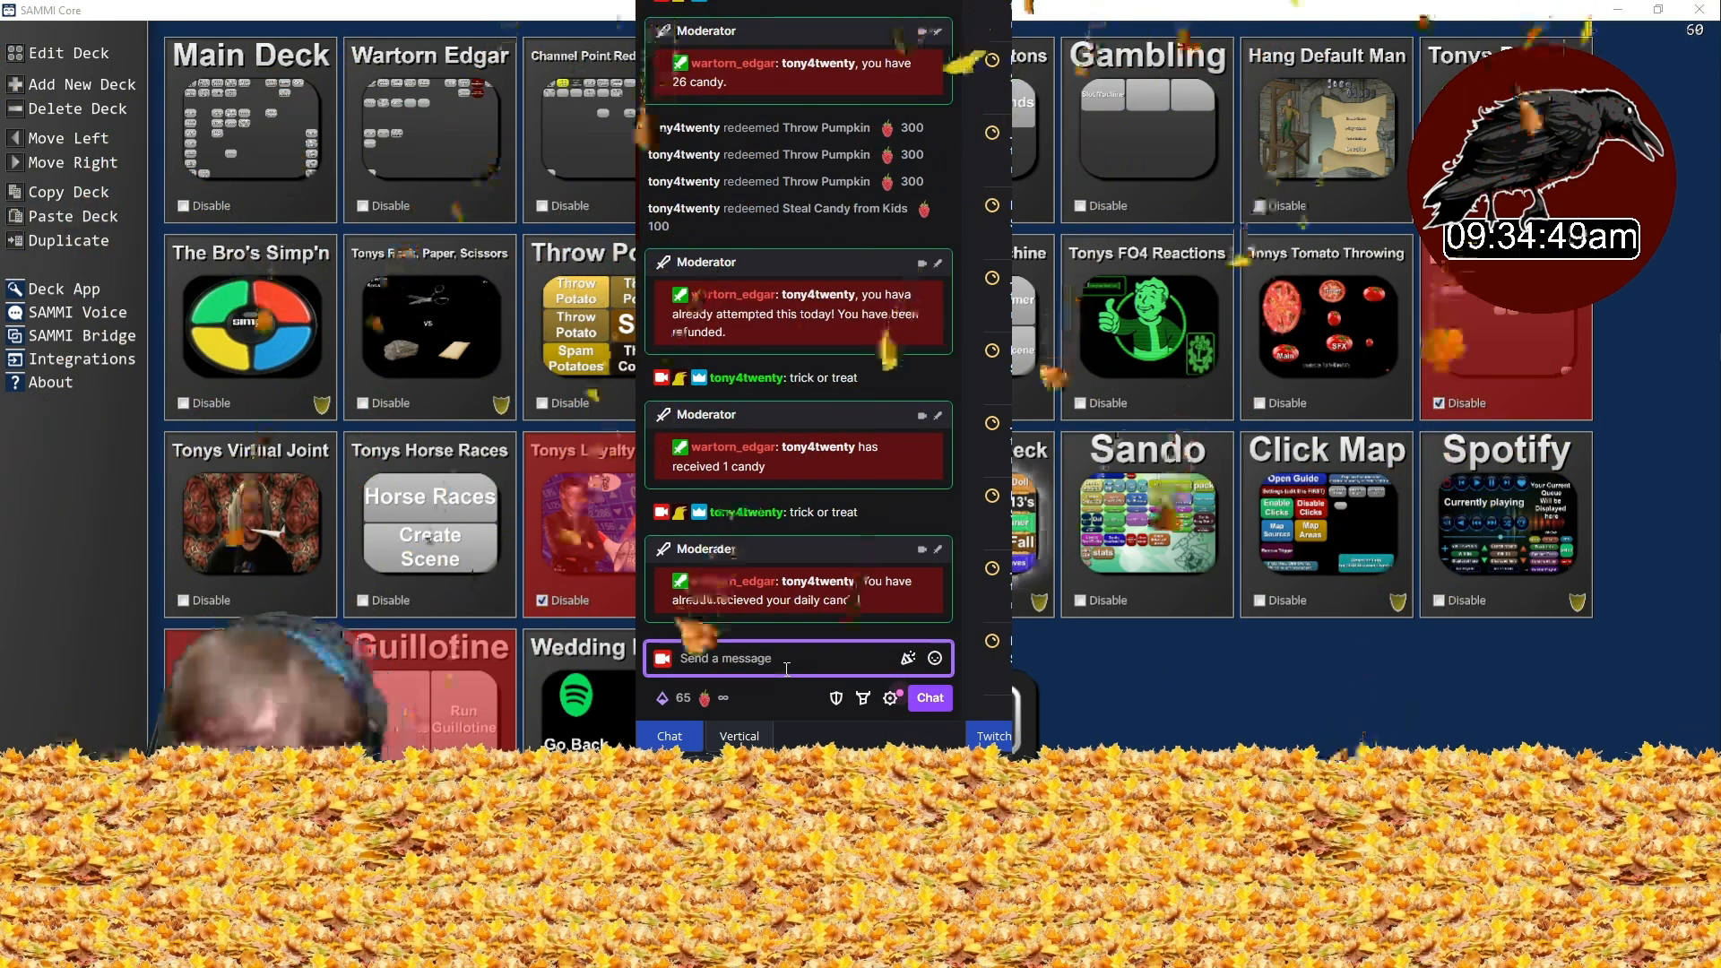
- Redeem the Gasoline Leaves channel point reward
left_click(684, 697)
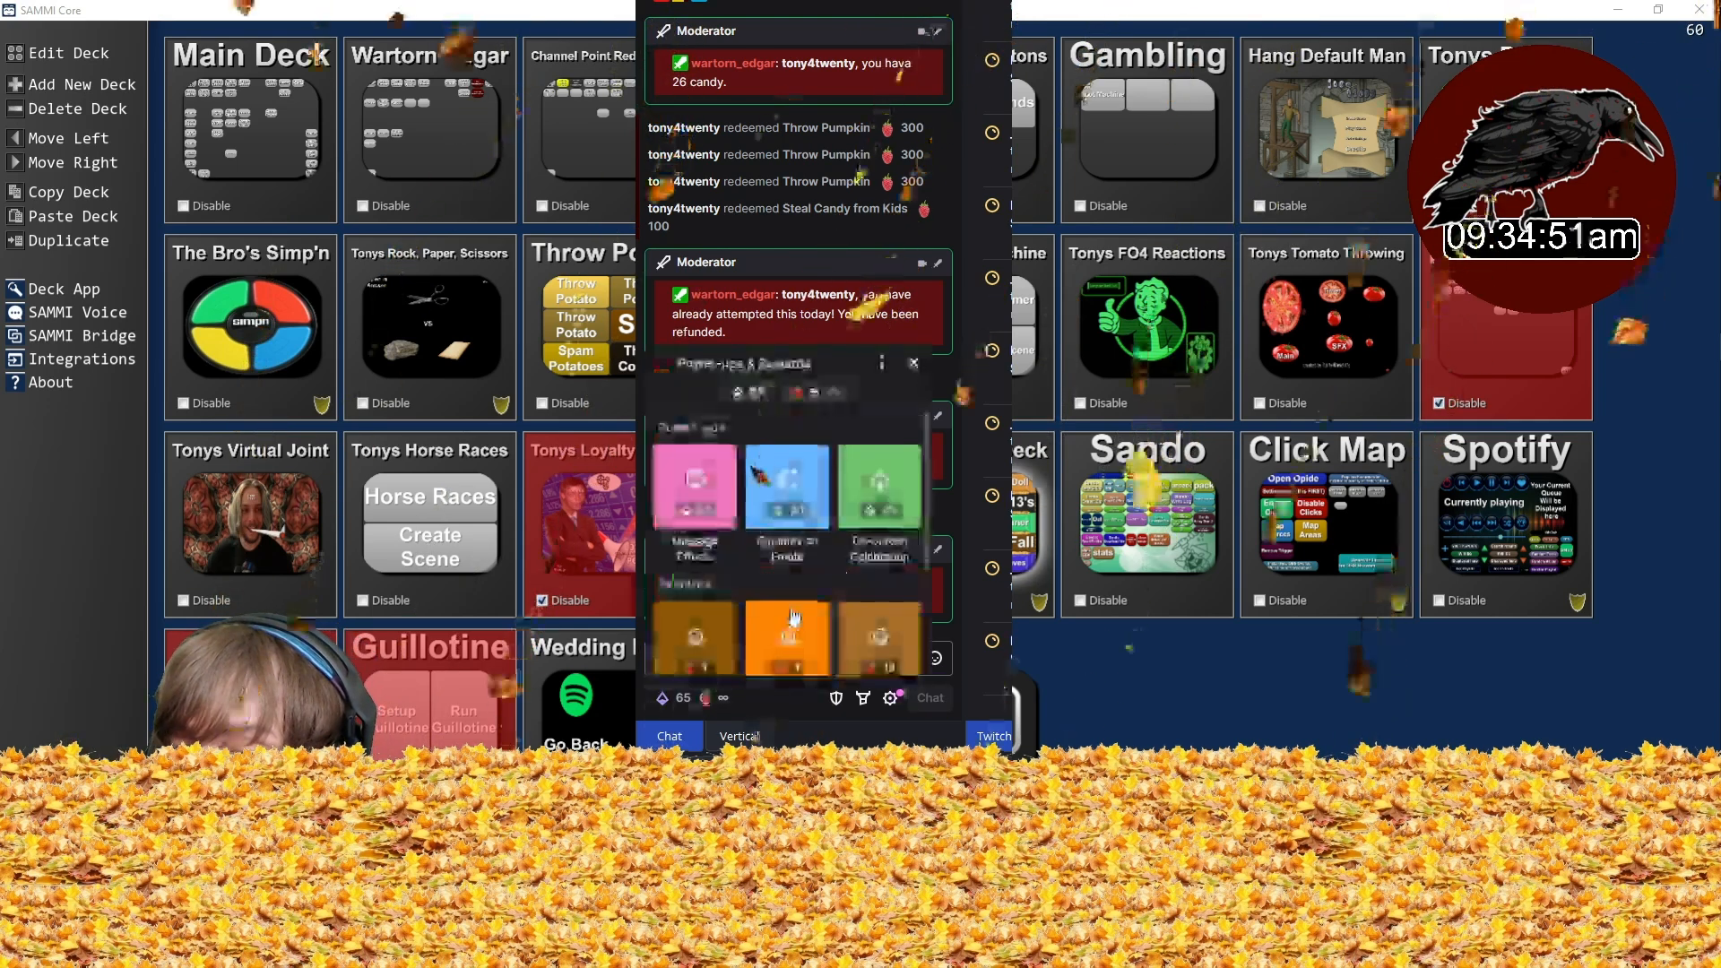
left_click(791, 613)
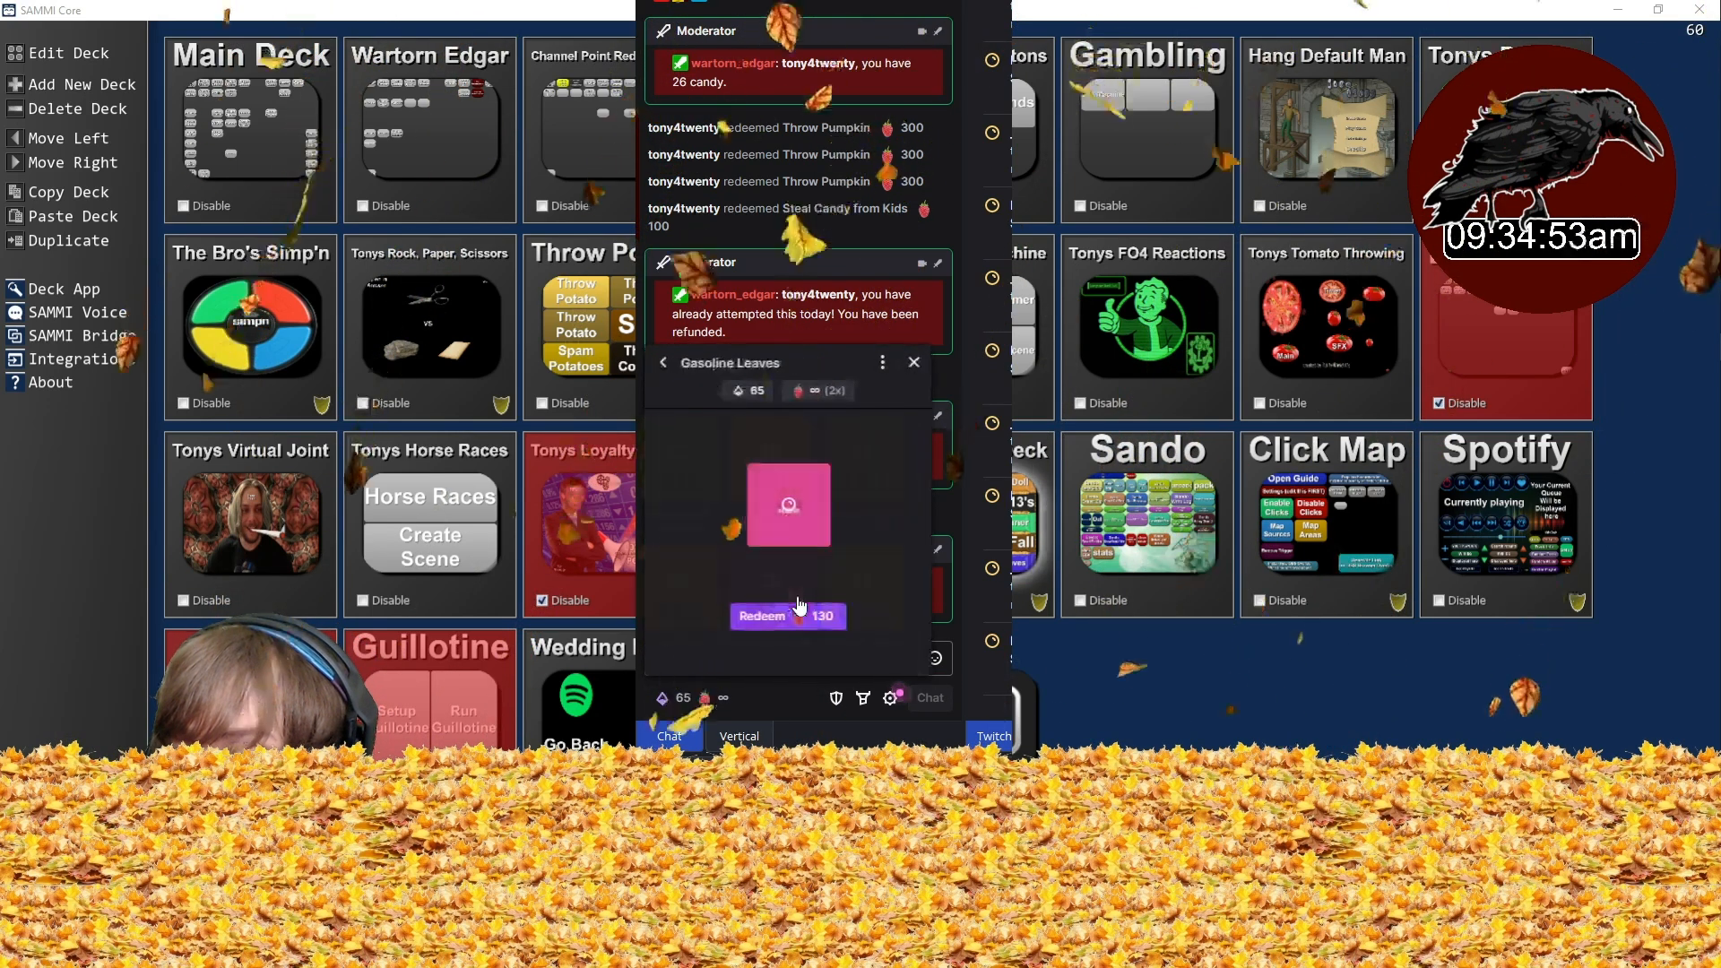
left_click(807, 618)
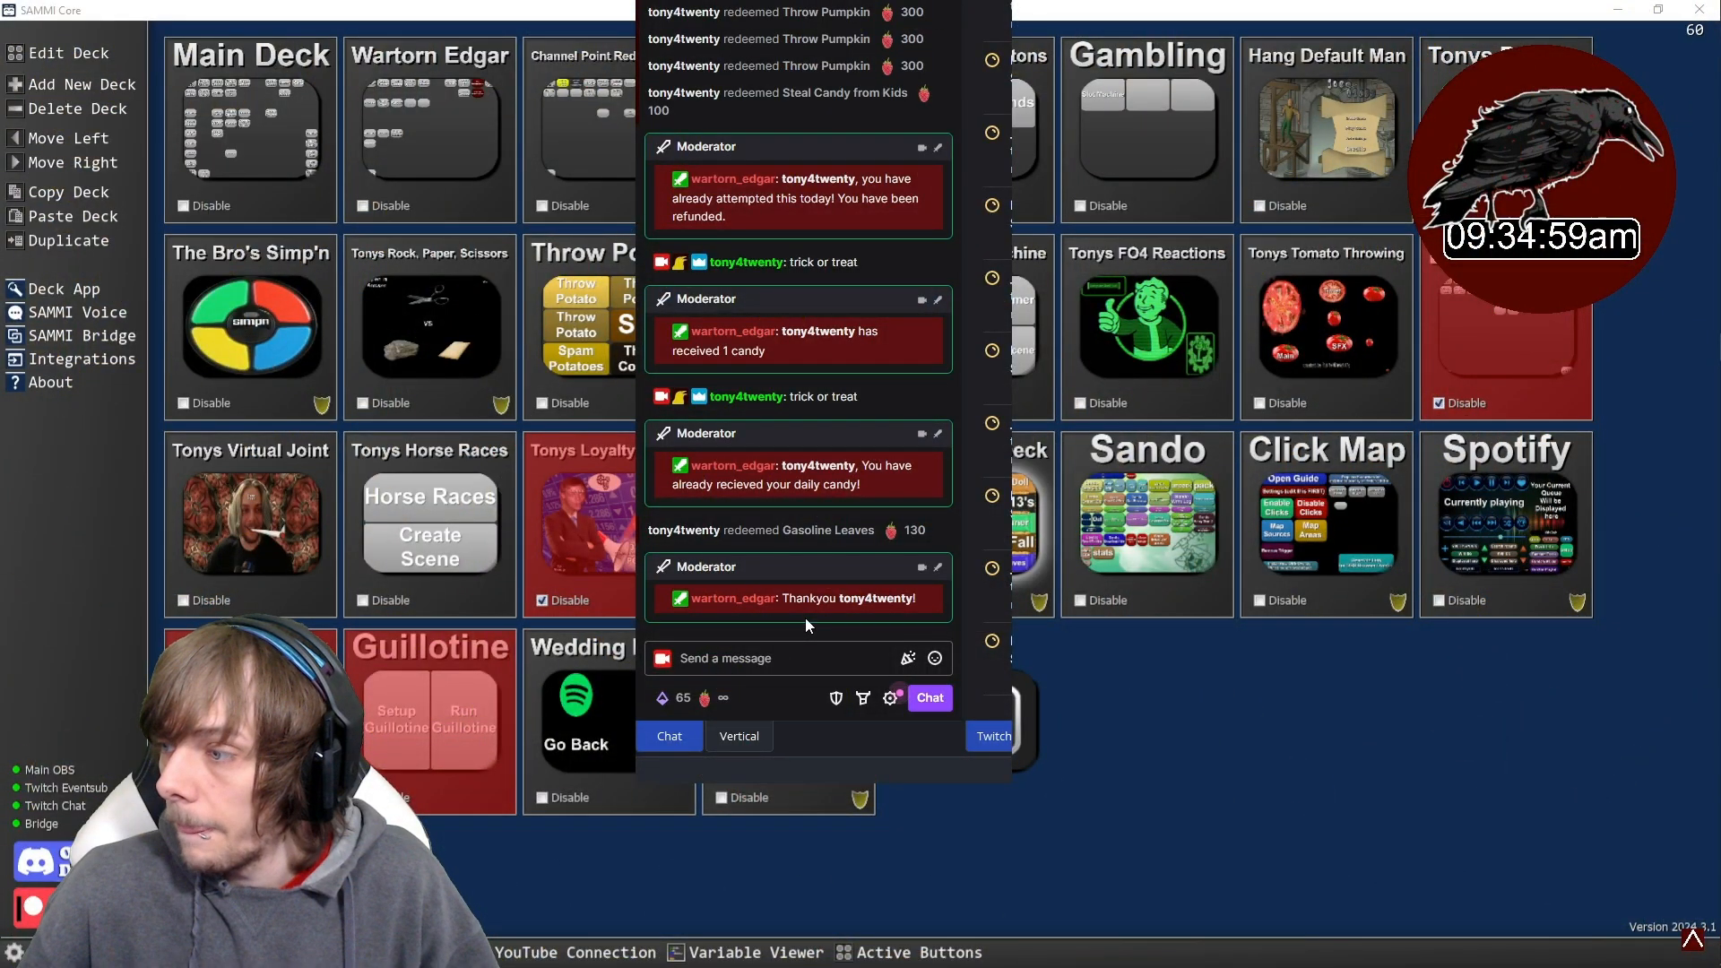
left_click(779, 664)
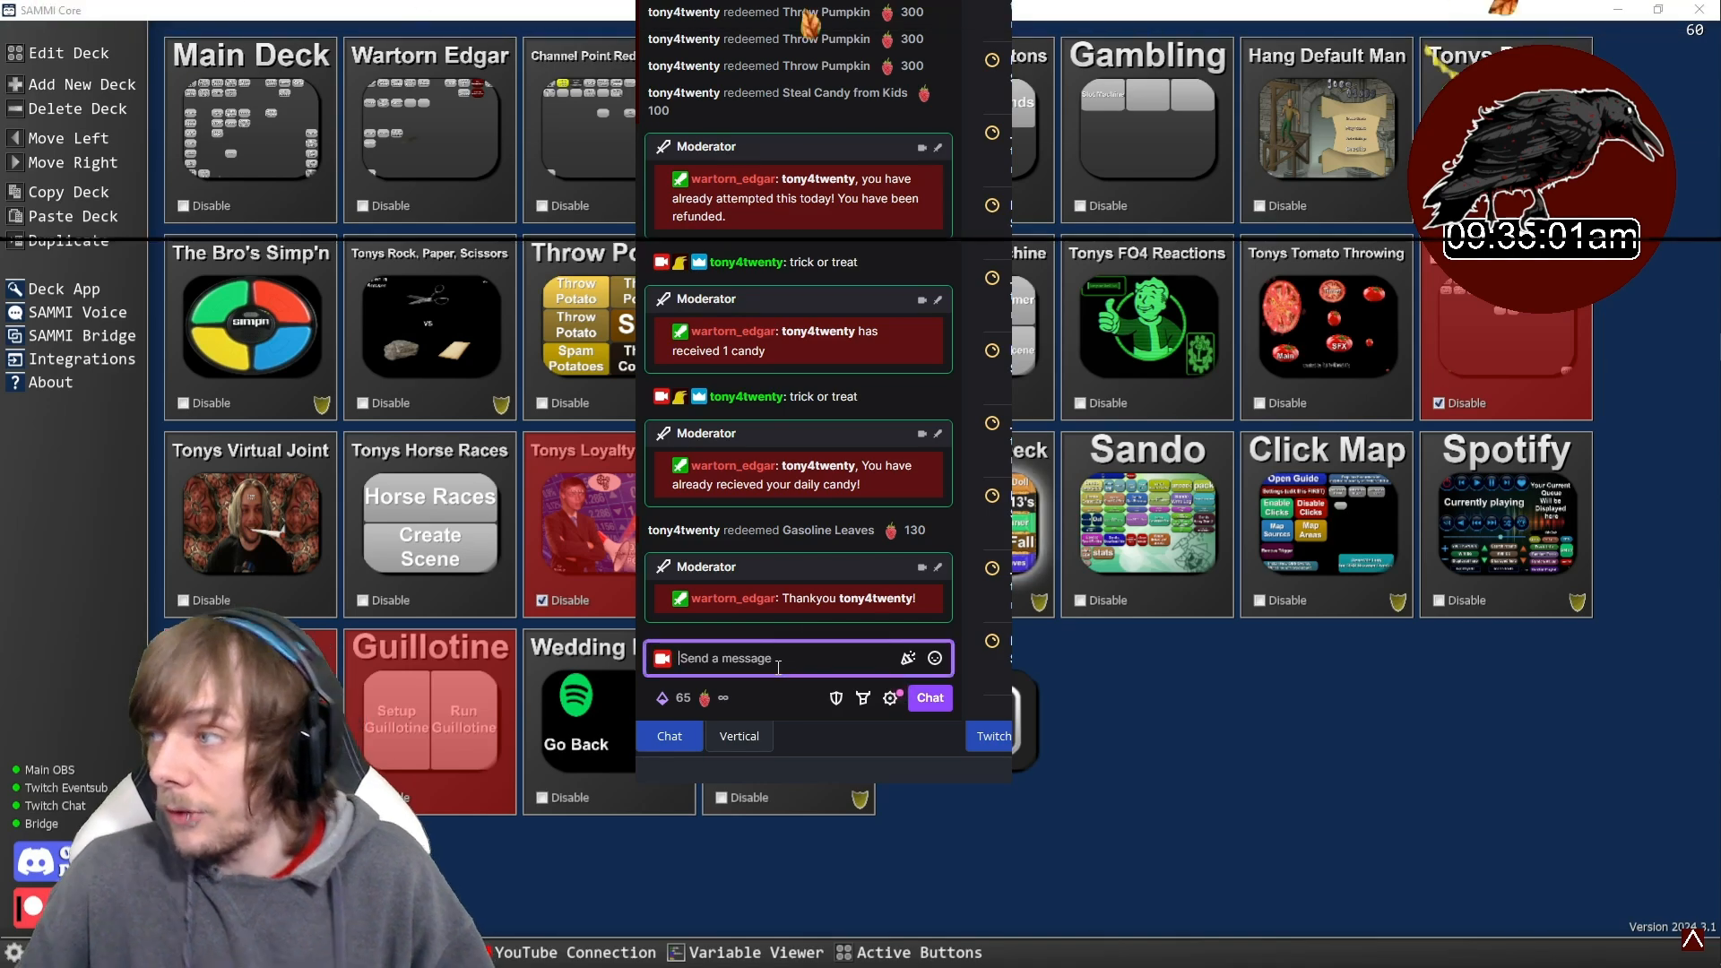